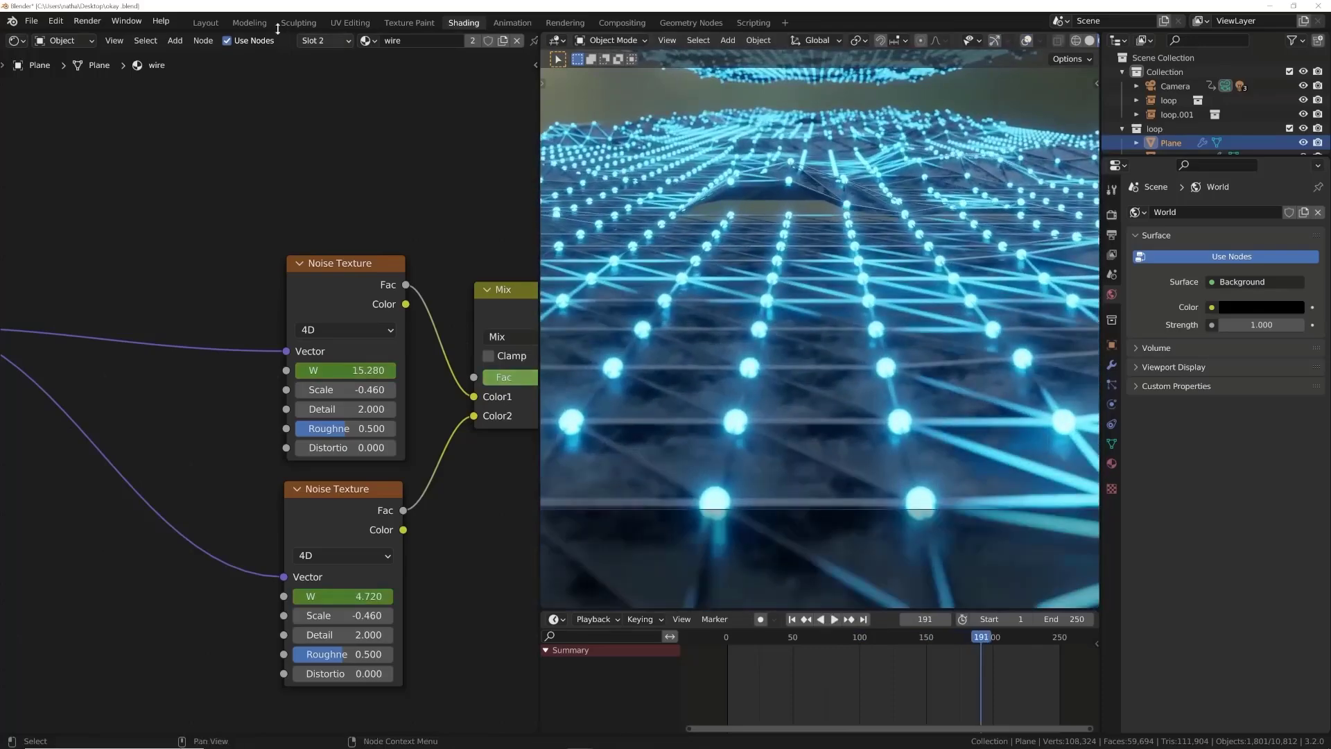
Switch to the Layout workspace and play, then stop, the glowing grid animation
{"action": "left_click", "coordinate": [205, 23]}
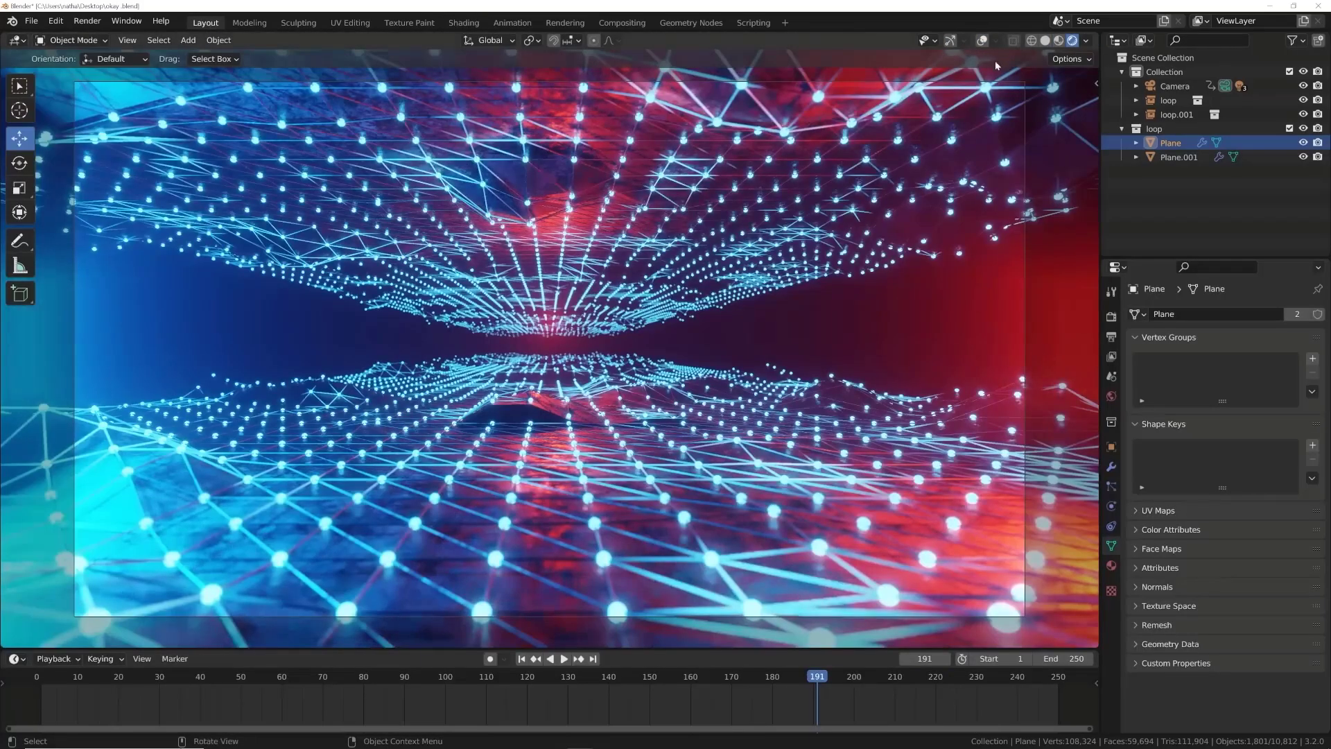
{"action": "scroll", "coordinate": [652, 350], "scroll_direction": "up", "scroll_amount": 2}
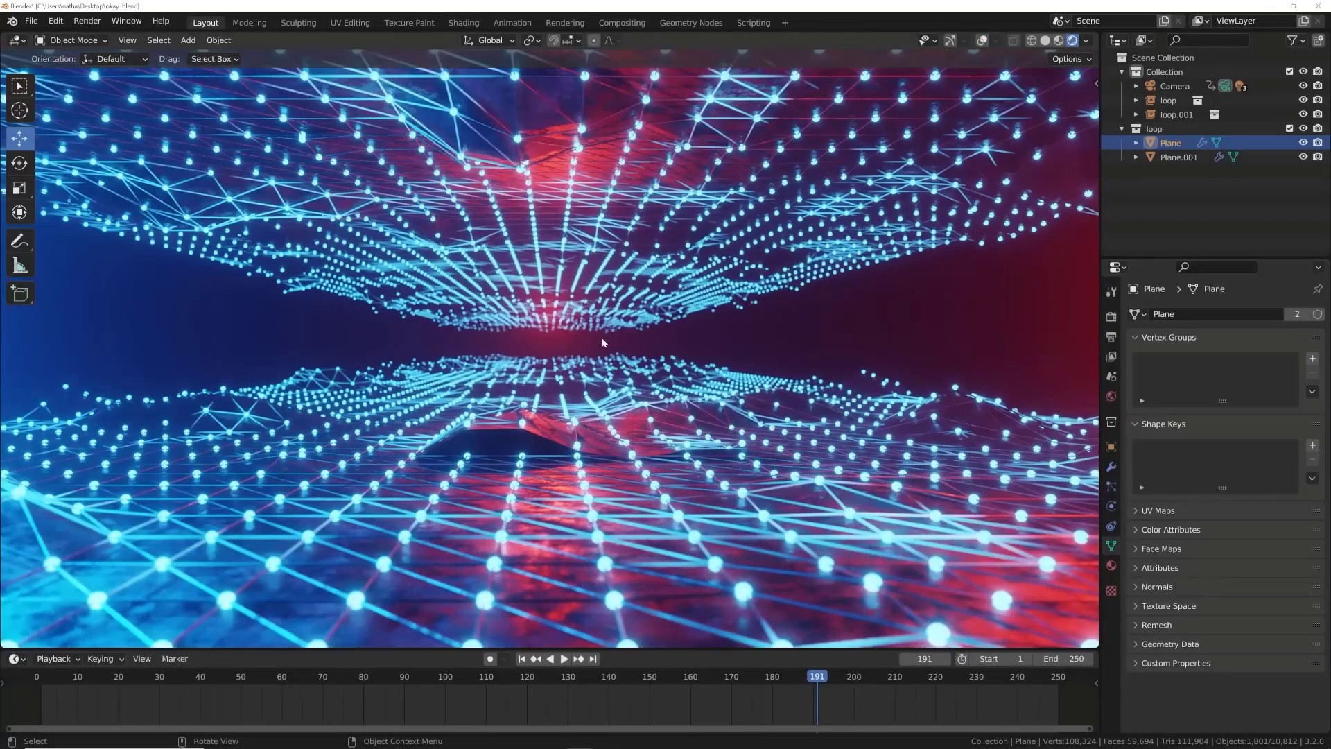
{"action": "key", "text": "space"}
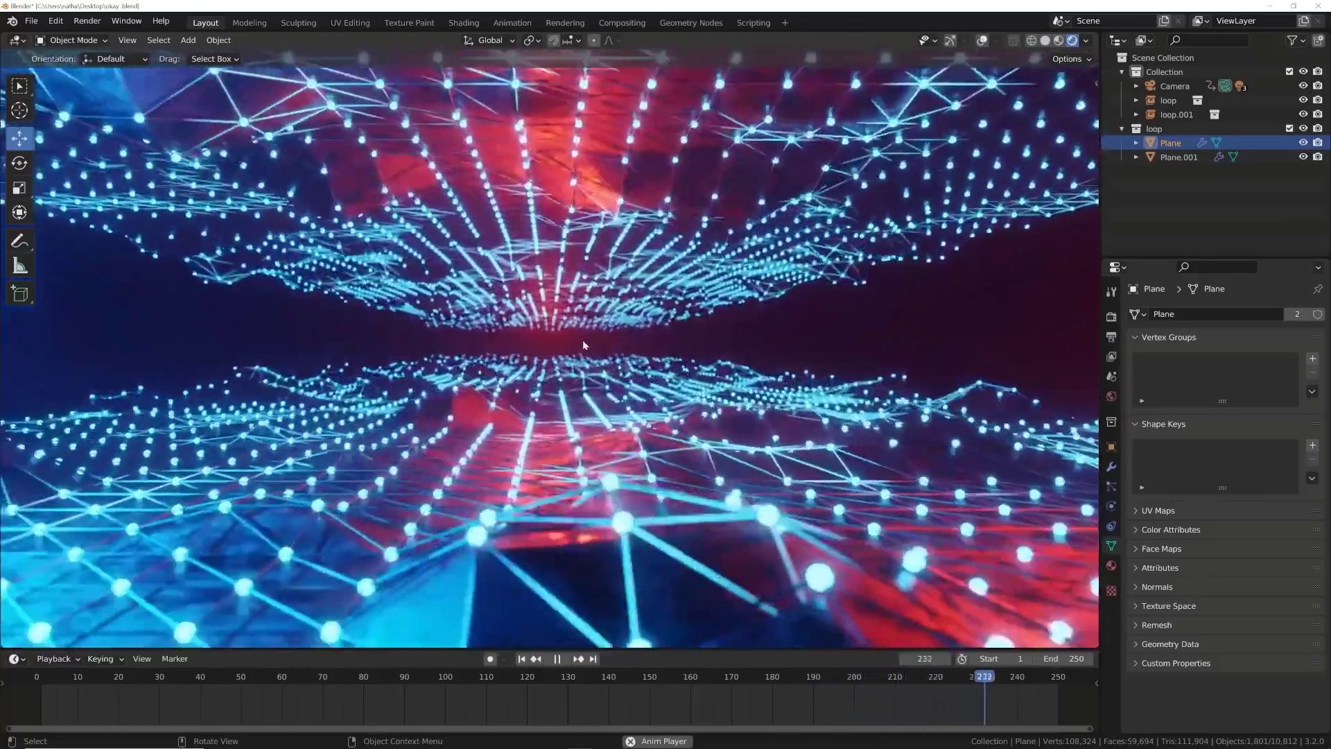
{"action": "scroll", "coordinate": [584, 345], "scroll_direction": "down", "scroll_amount": 1}
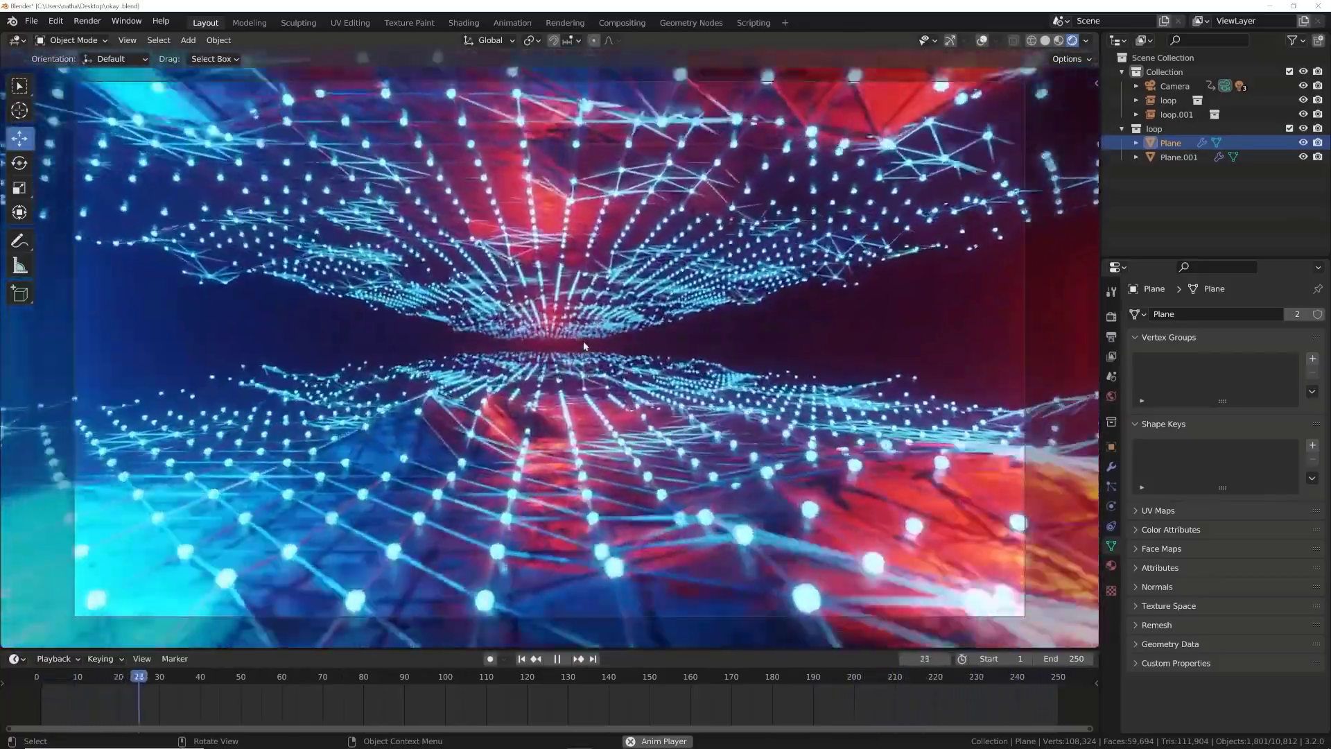
{"action": "key", "text": "space"}
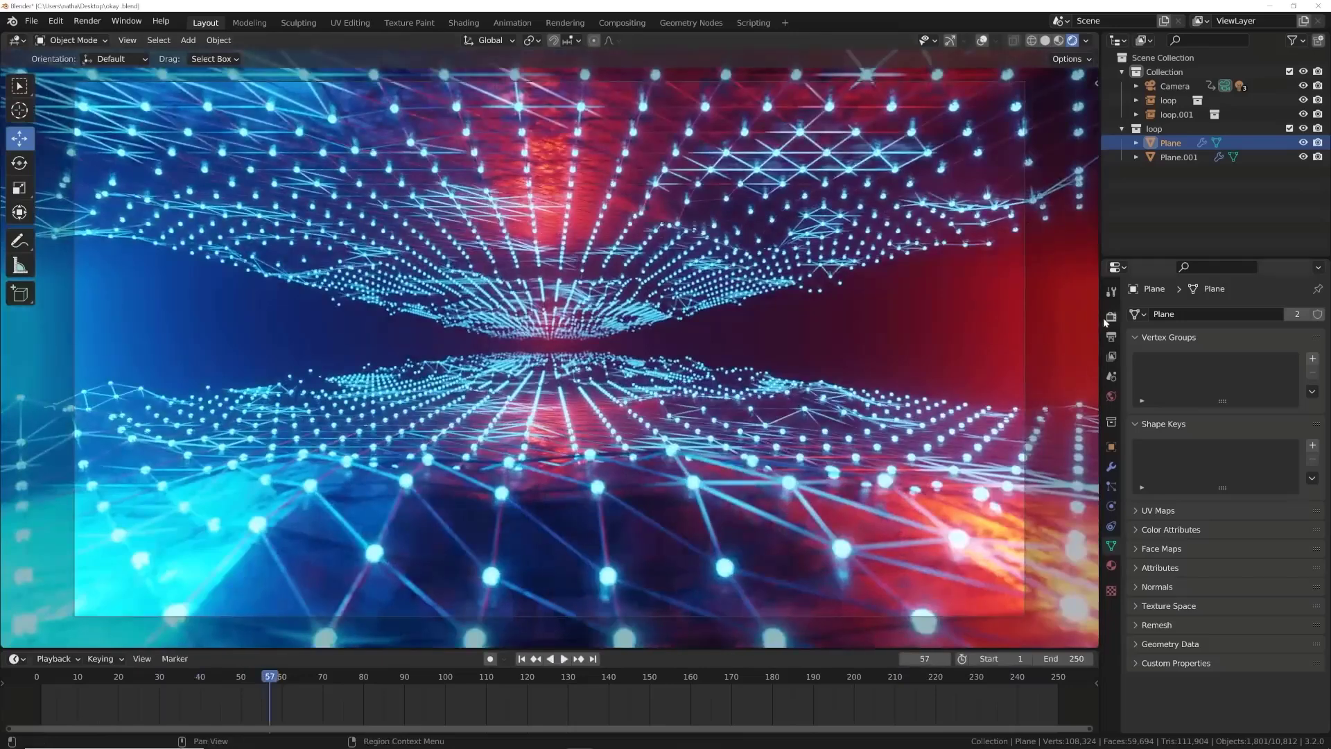
Set the scene frame rate to 29.97 fps in Output Properties and replay the animation
{"action": "left_click", "coordinate": [1112, 316]}
{"action": "left_click", "coordinate": [1110, 342]}
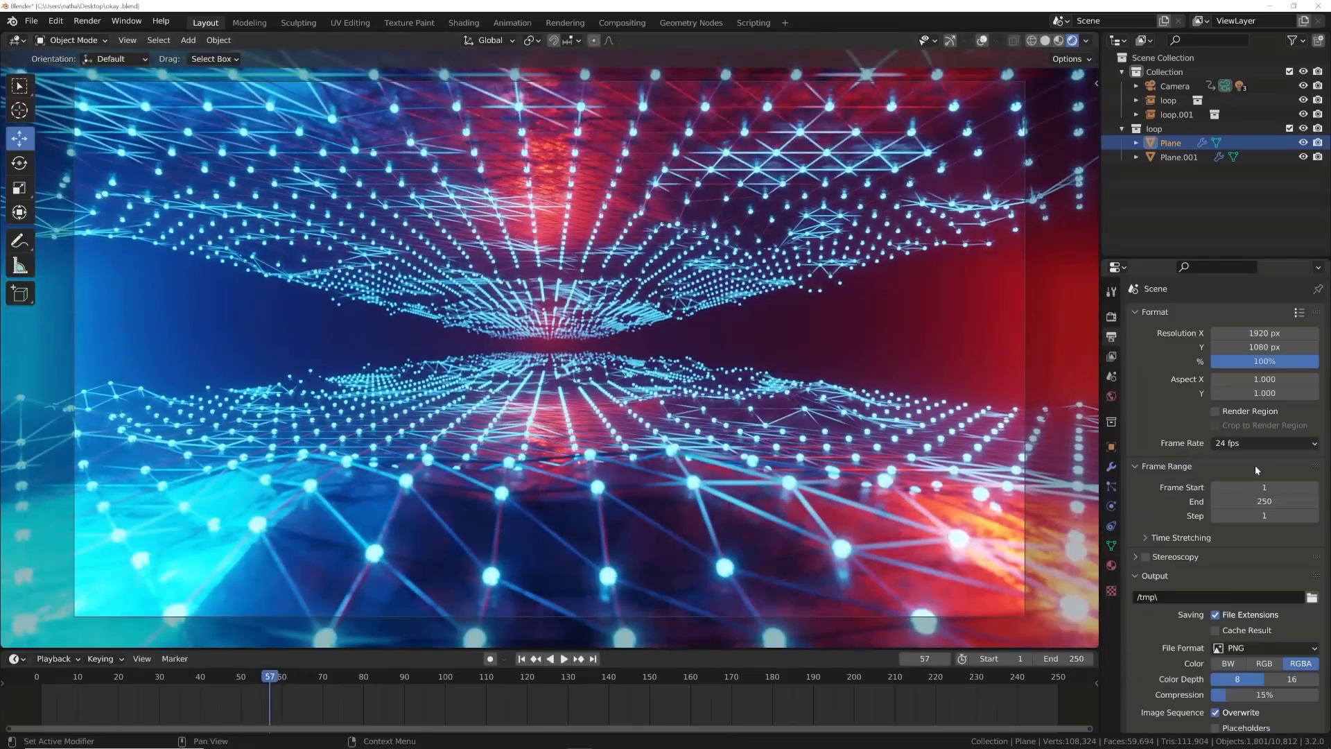
{"action": "left_click", "coordinate": [1256, 444]}
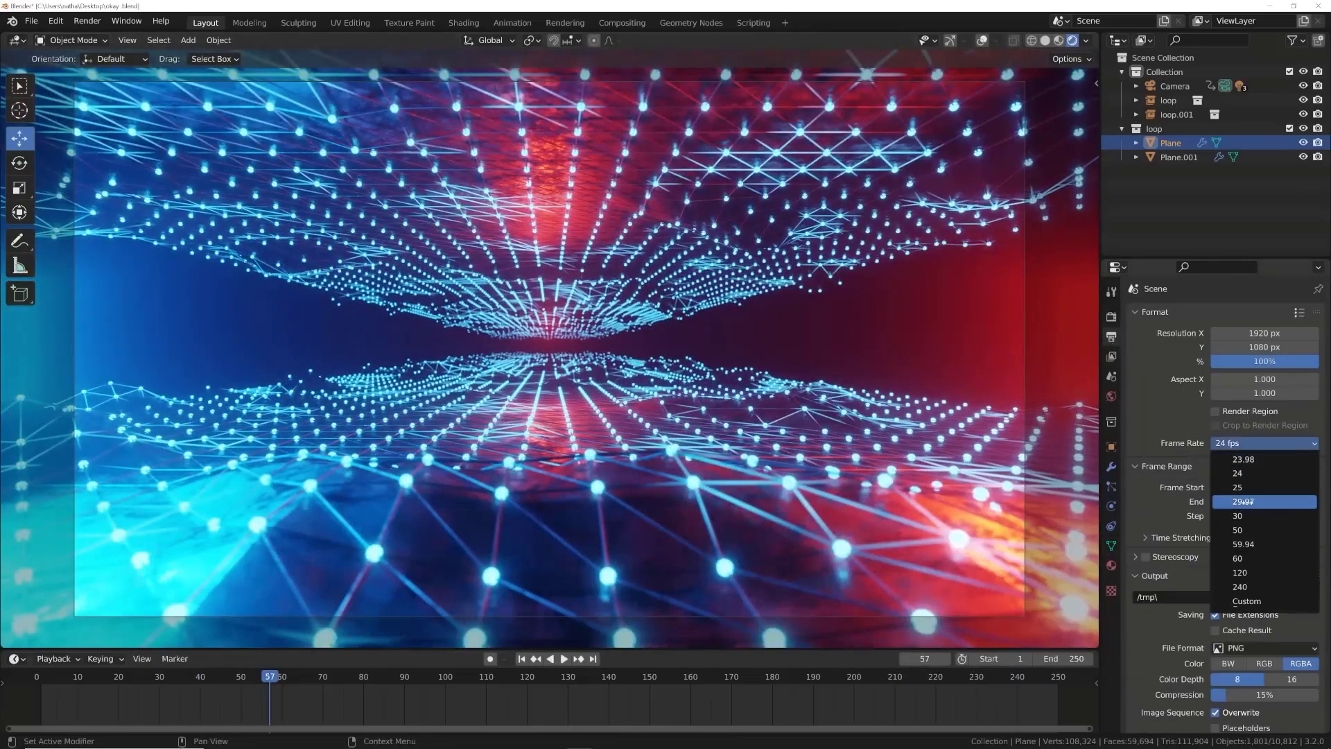
{"action": "left_click", "coordinate": [1244, 501]}
{"action": "key", "text": "space"}
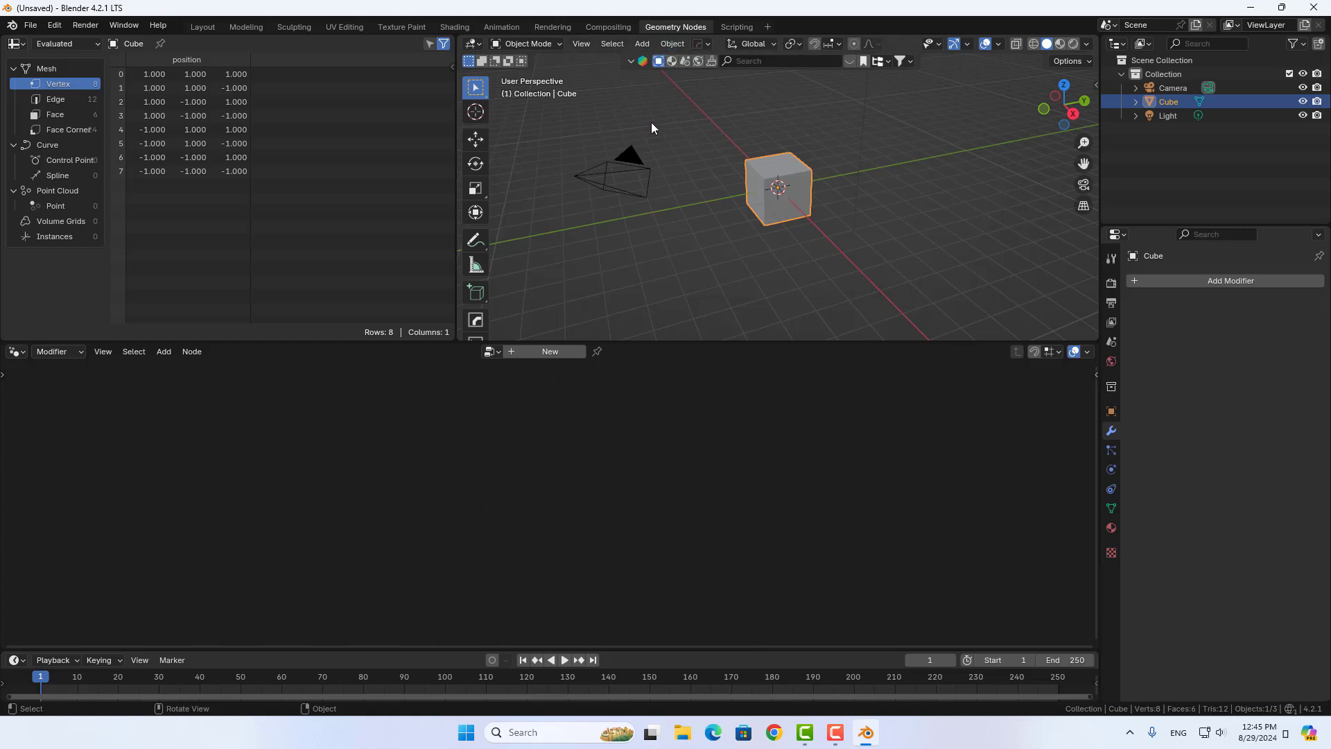
Create a new Geometry Nodes tree on the Cube, then orbit and box-select the light
{"action": "left_click", "coordinate": [552, 352]}
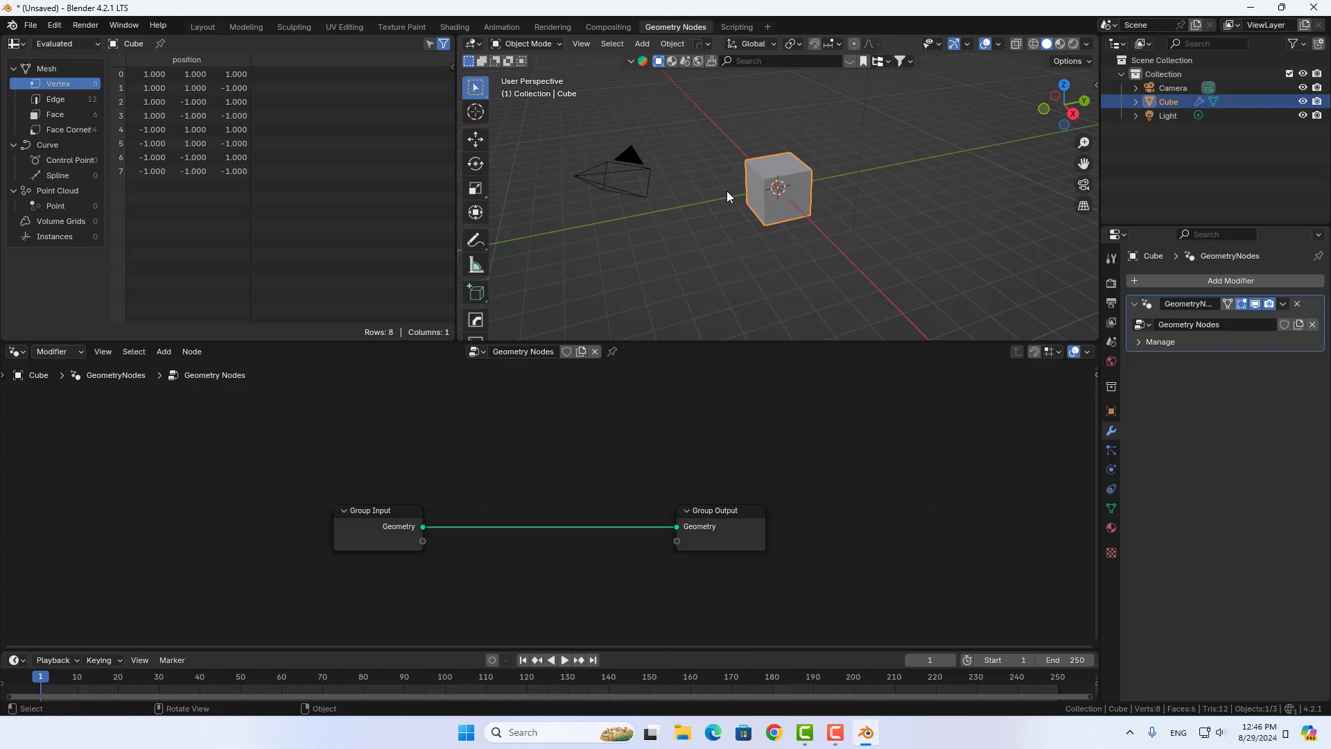
{"action": "mouse_move", "coordinate": [832, 143]}
{"action": "middle_mouse_down"}
{"action": "mouse_move", "coordinate": [884, 190]}
{"action": "mouse_move", "coordinate": [876, 174]}
{"action": "mouse_move", "coordinate": [872, 206]}
{"action": "mouse_move", "coordinate": [874, 192]}
{"action": "middle_mouse_up"}
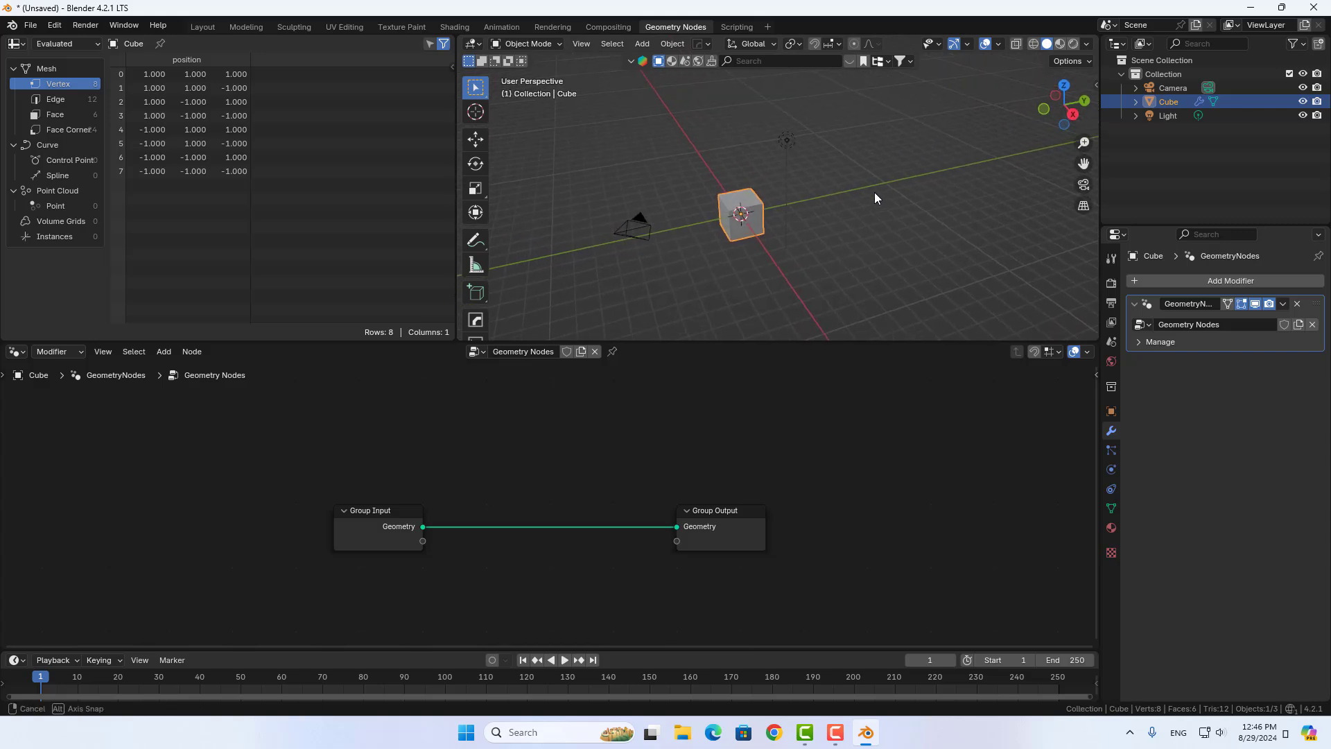
{"action": "mouse_move", "coordinate": [850, 107]}
{"action": "left_mouse_down"}
{"action": "mouse_move", "coordinate": [579, 260]}
{"action": "mouse_move", "coordinate": [701, 210]}
{"action": "mouse_move", "coordinate": [730, 165]}
{"action": "left_mouse_up"}
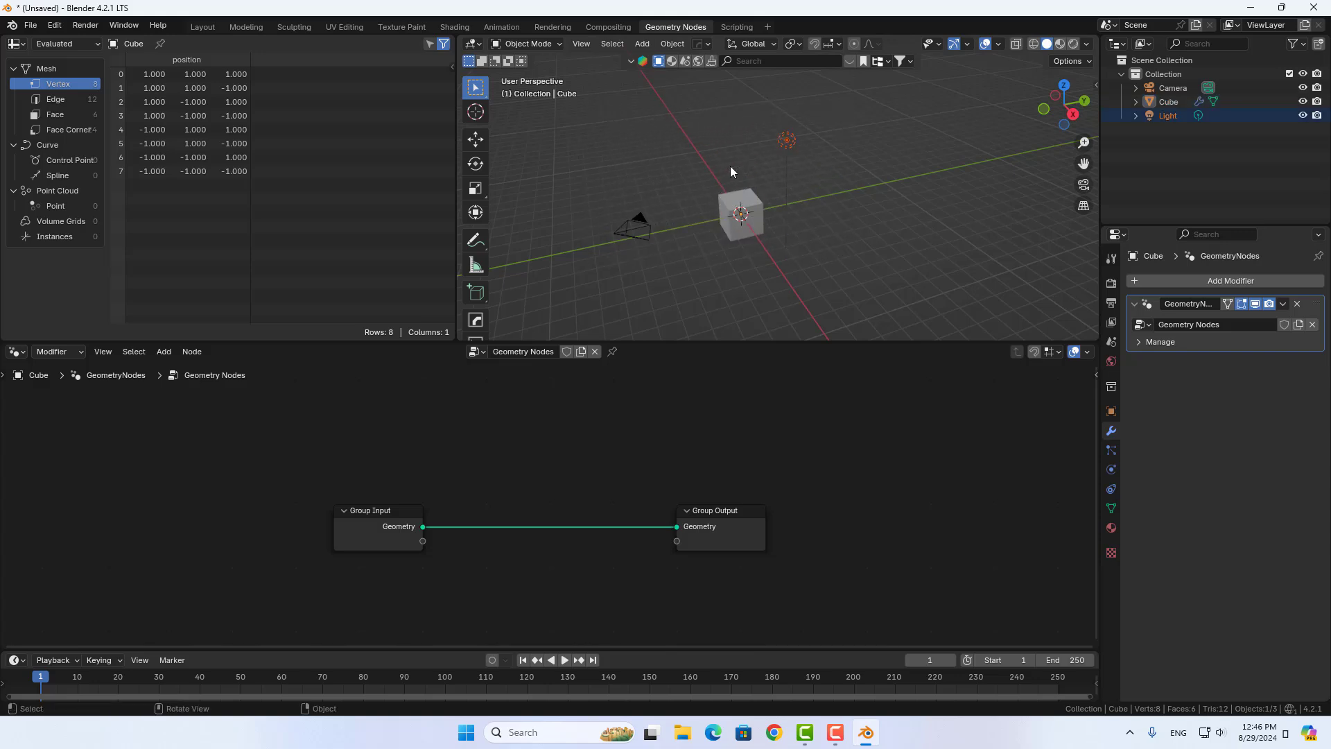
Start a new General scene without saving and switch to the Geometry Nodes workspace
{"action": "key", "text": "Delete"}
{"action": "left_click", "coordinate": [31, 26]}
{"action": "mouse_move", "coordinate": [49, 41]}
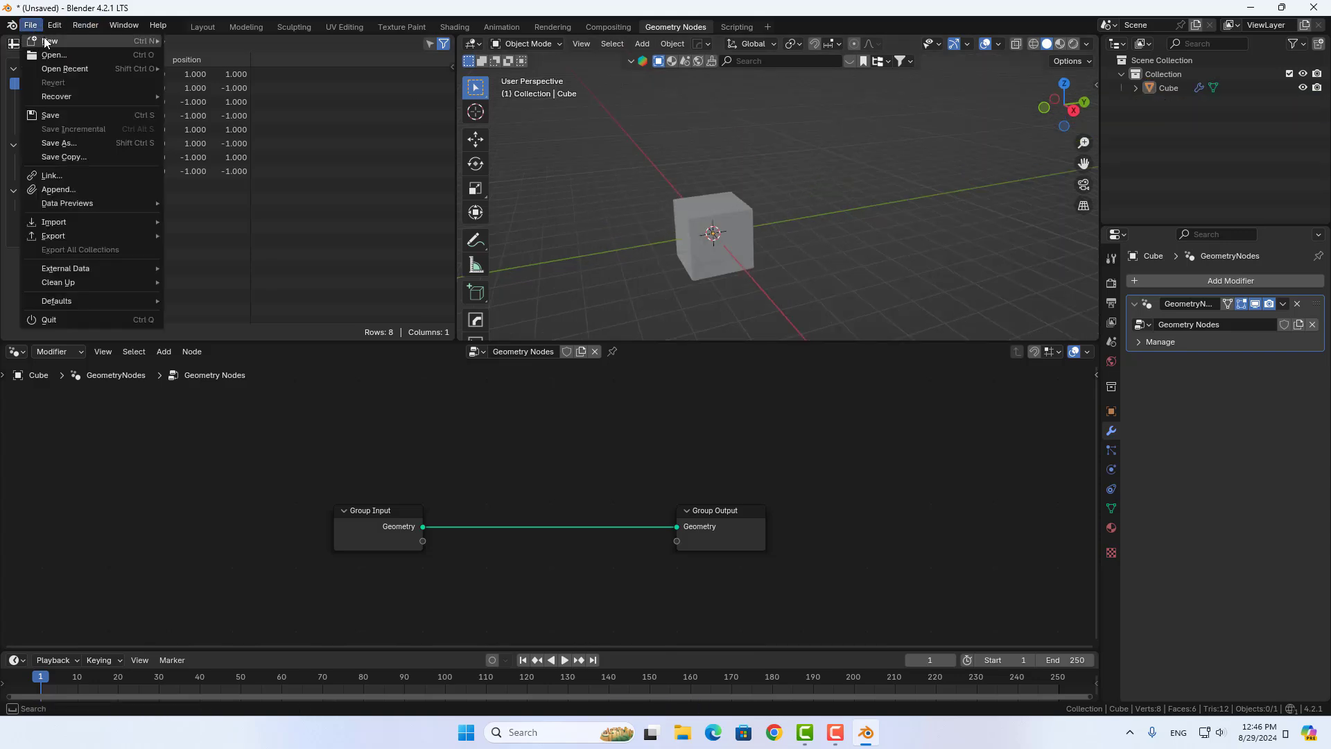
{"action": "left_click", "coordinate": [201, 40]}
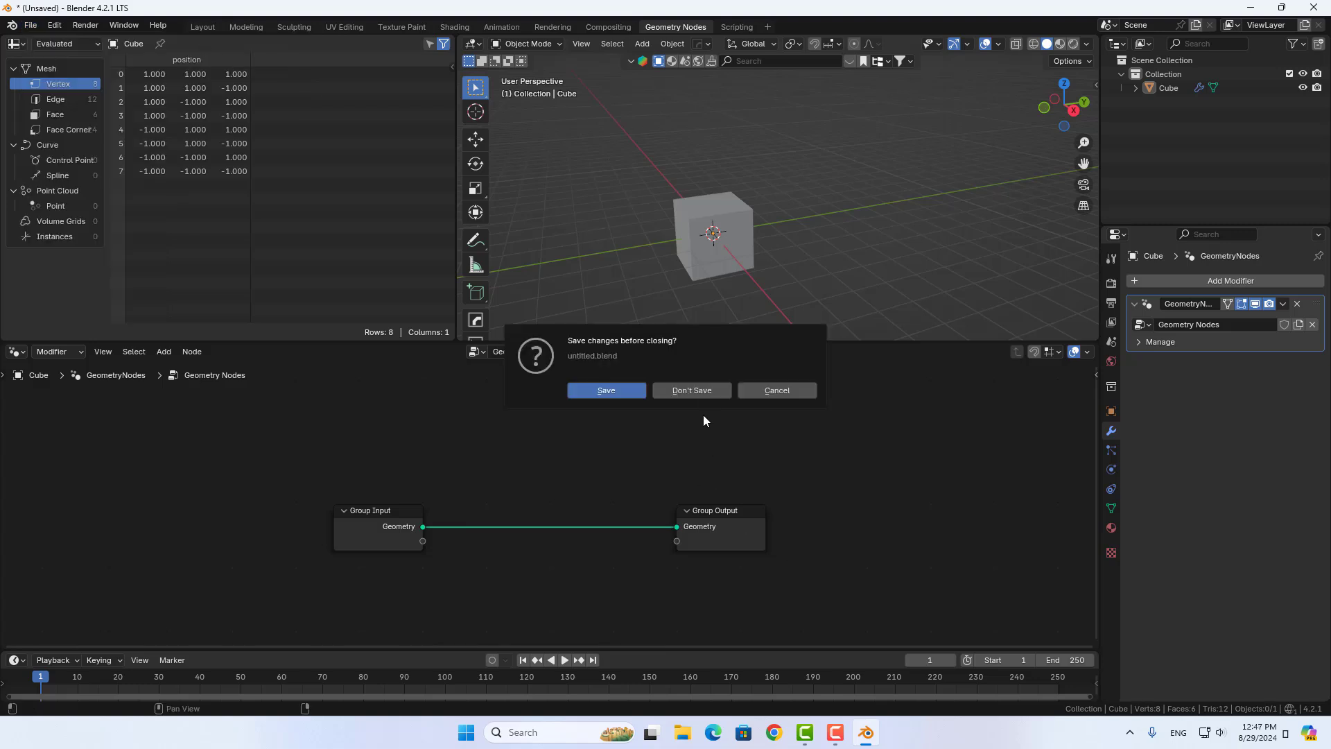
{"action": "left_click", "coordinate": [704, 394]}
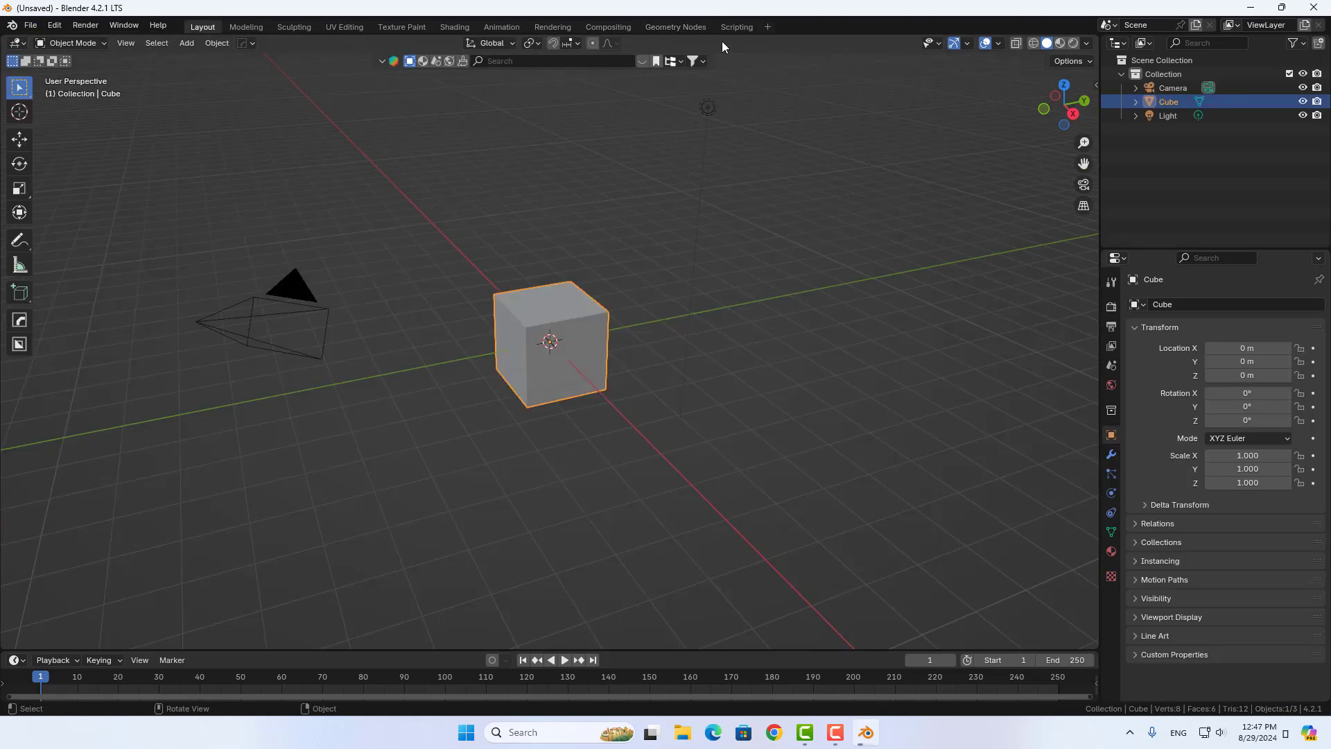
{"action": "left_click", "coordinate": [669, 29]}
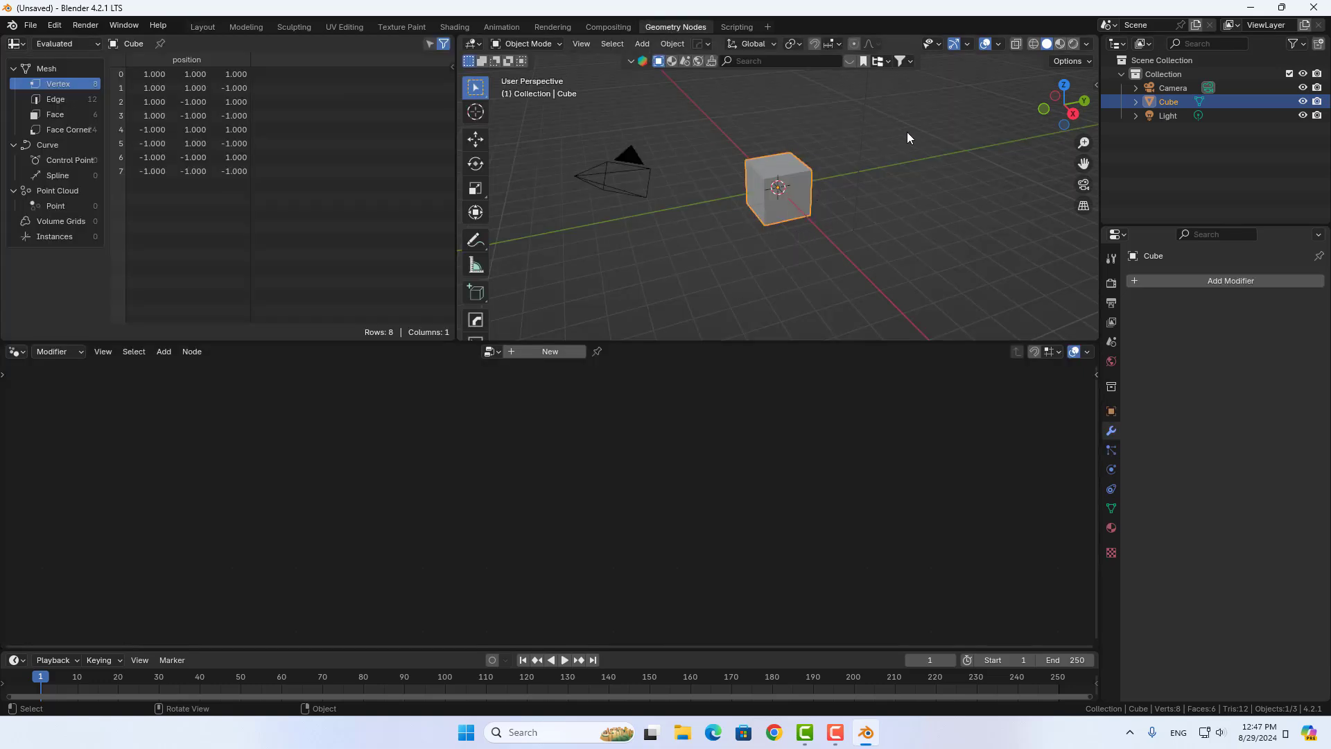
Delete the Light and Camera, leaving only the Cube selected
{"action": "left_click", "coordinate": [862, 128]}
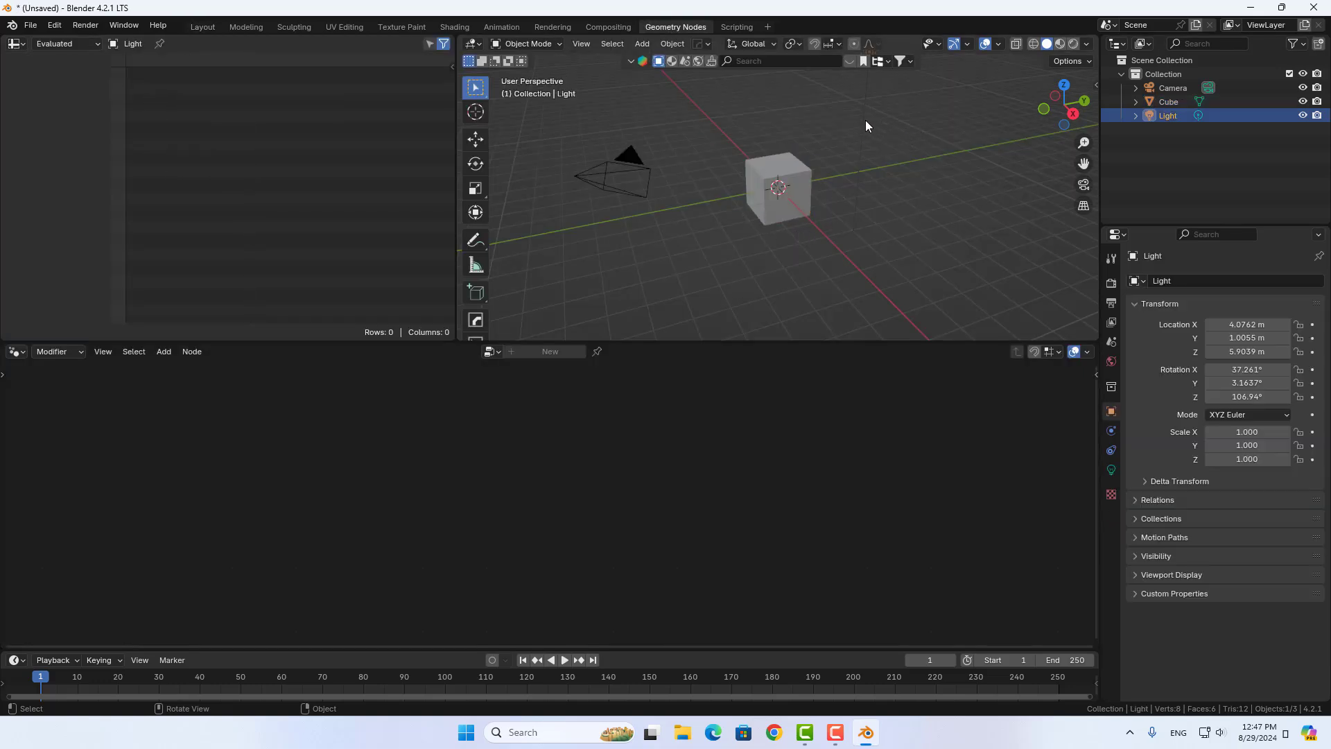
{"action": "key", "text": "Delete"}
{"action": "left_click", "coordinate": [614, 173]}
{"action": "key", "text": "Delete"}
{"action": "left_click", "coordinate": [771, 184]}
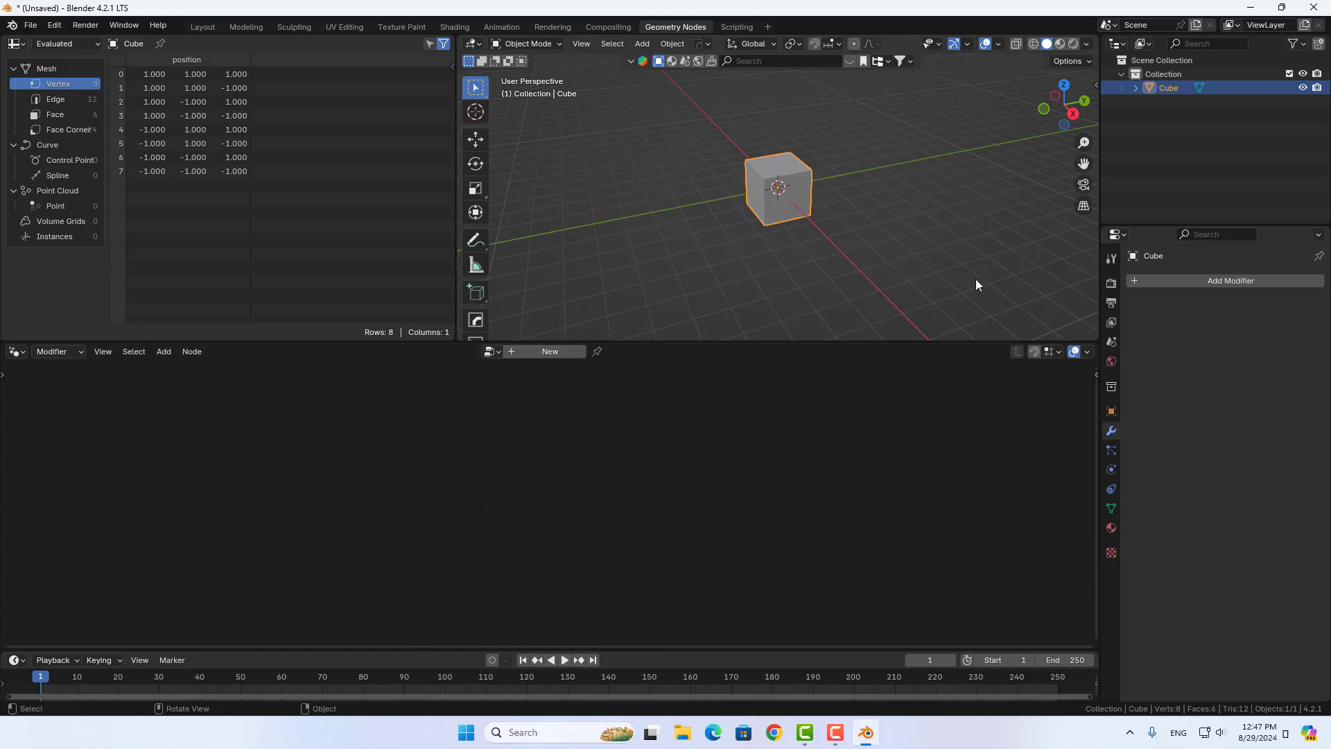
Give the Cube a new Geometry Nodes tree linking Group Input to Group Output, then open the Add menu
{"action": "left_click", "coordinate": [1210, 280]}
{"action": "left_click", "coordinate": [551, 353]}
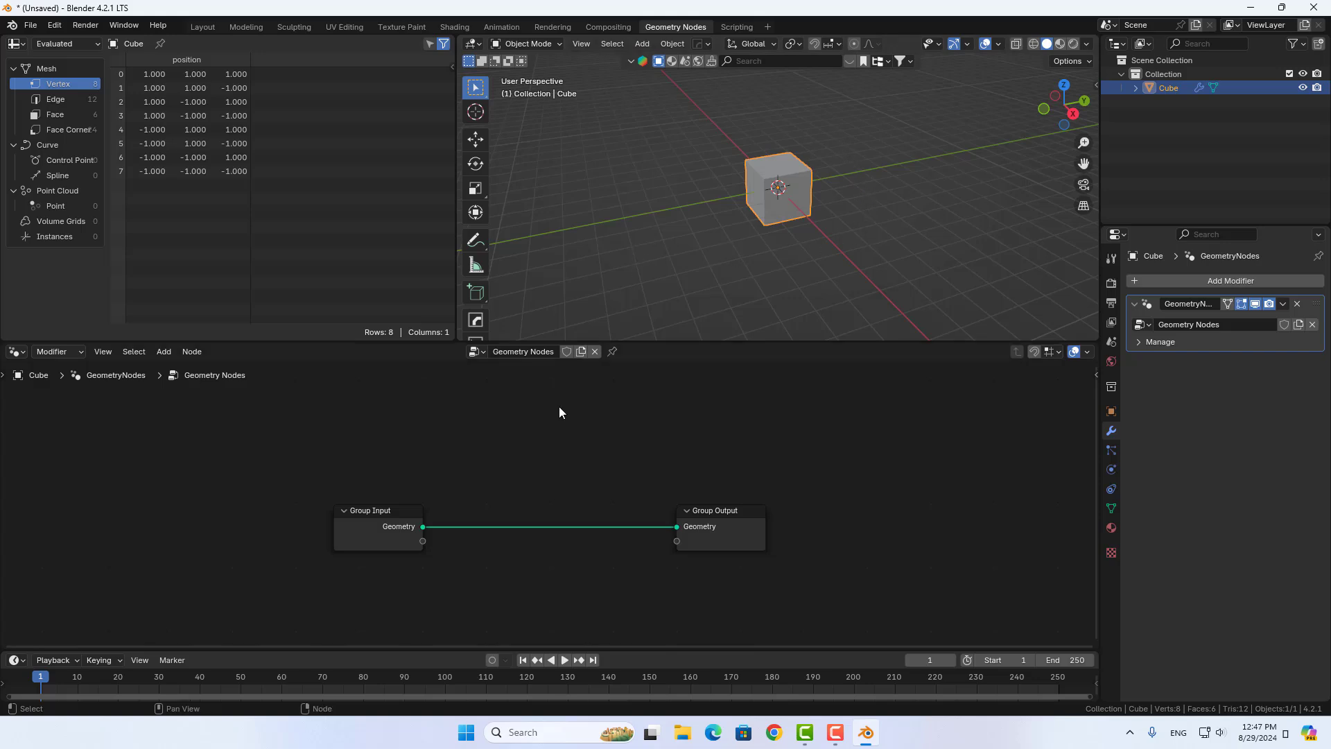
{"action": "left_click", "coordinate": [366, 519]}
{"action": "left_click", "coordinate": [728, 511]}
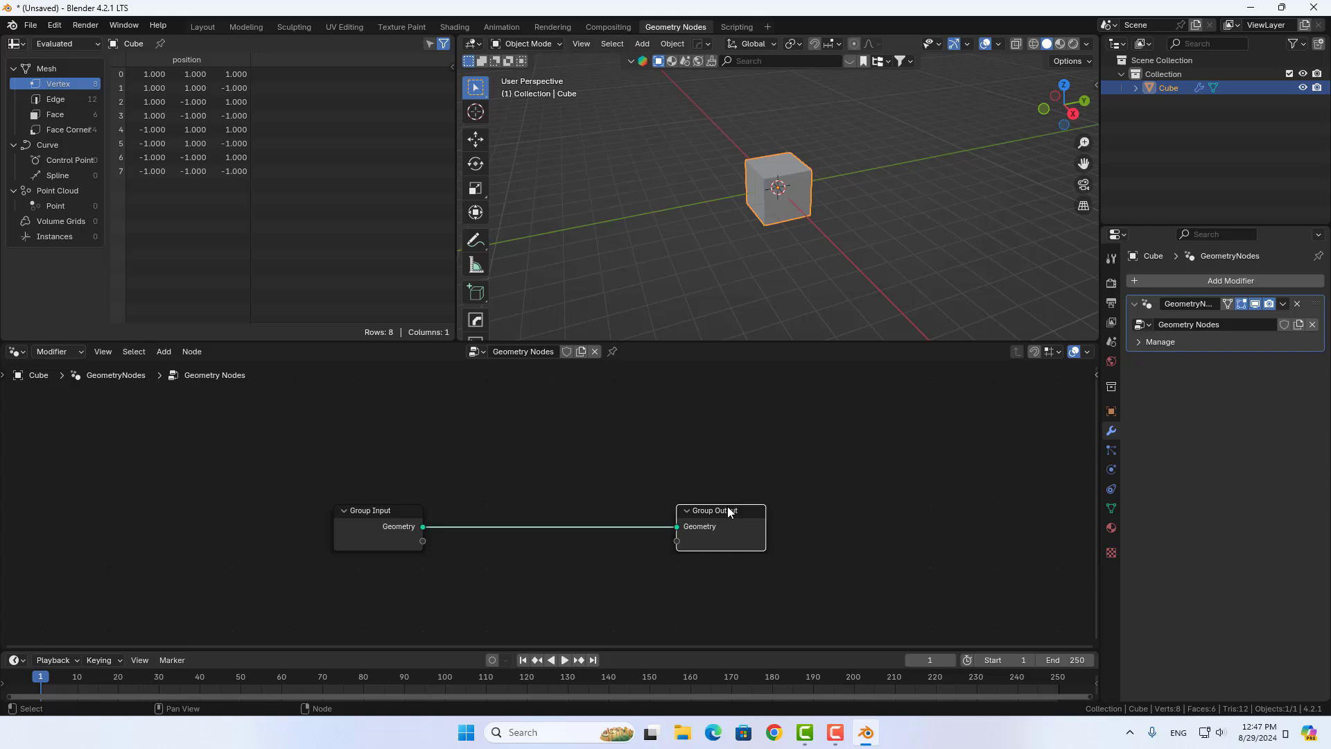
{"action": "left_click", "coordinate": [372, 504]}
{"action": "middle_click_drag", "start_coordinate": [568, 453], "coordinate": [568, 482]}
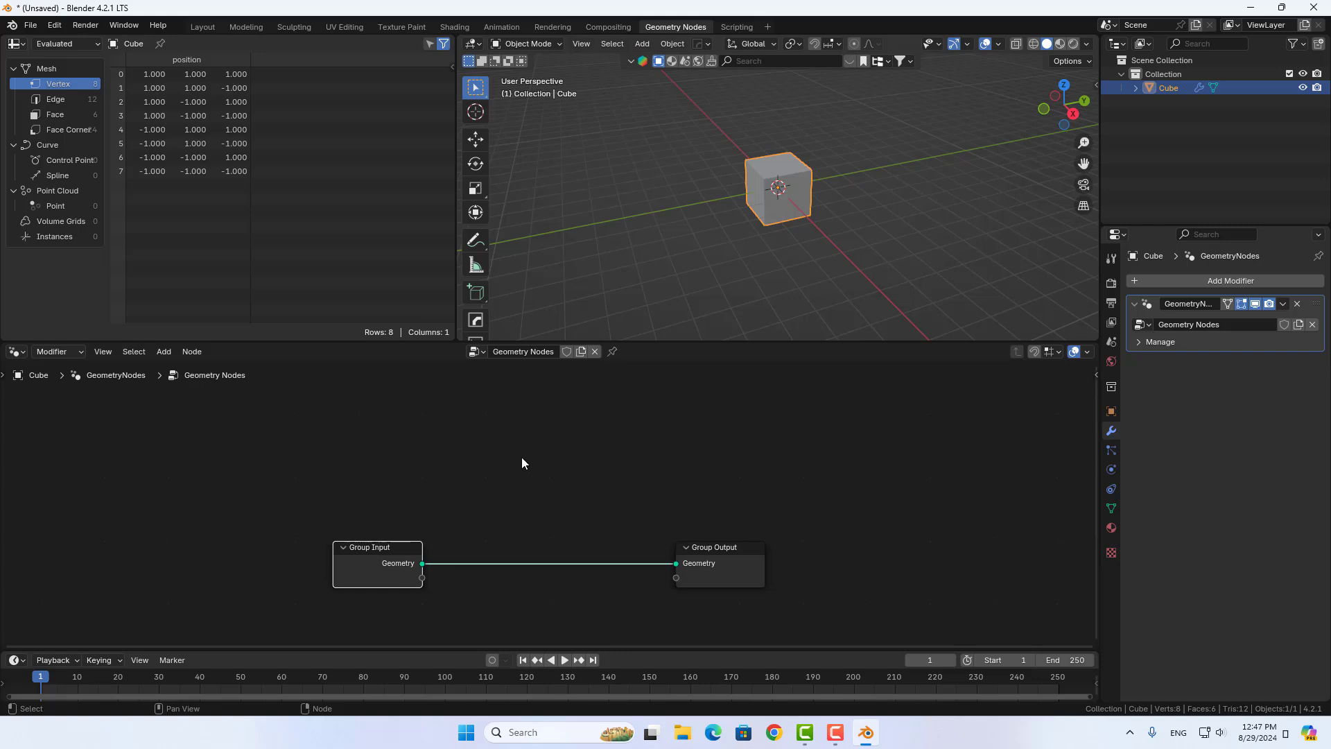
{"action": "key", "text": "shift+a"}
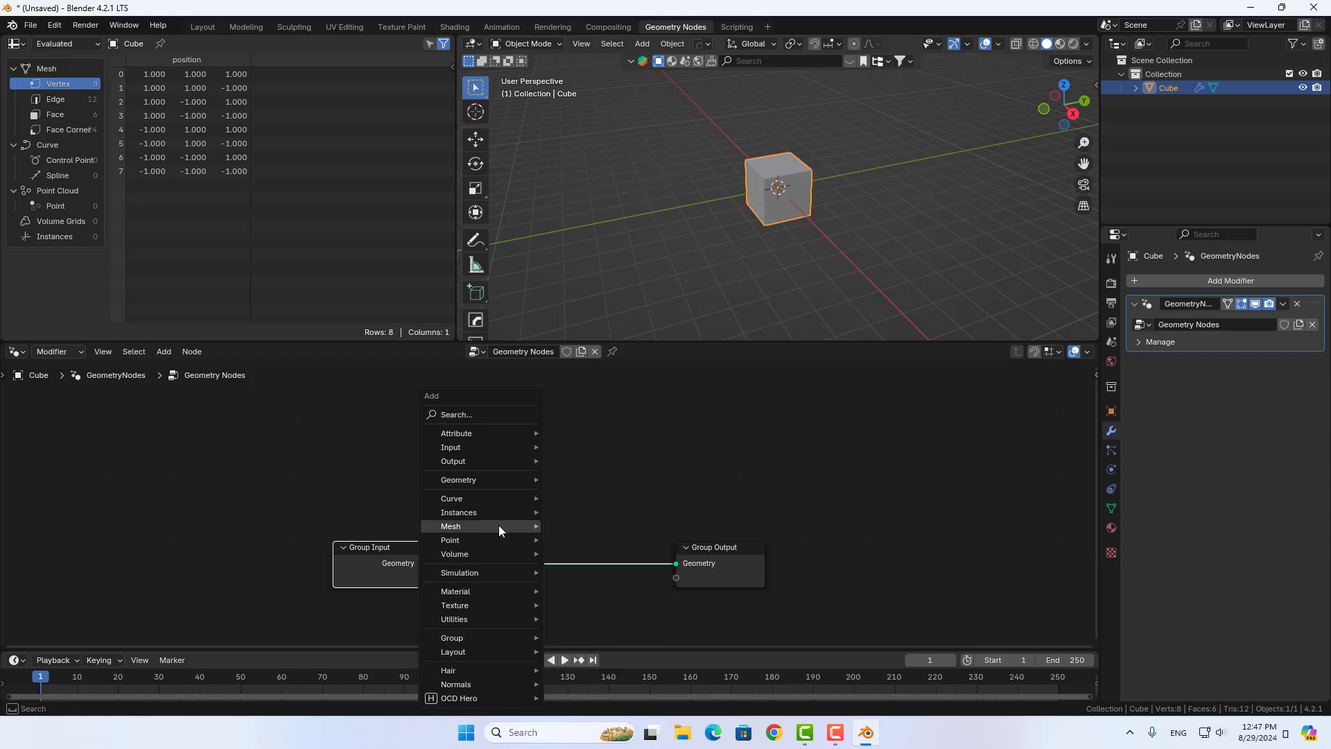
{"action": "mouse_move", "coordinate": [478, 525]}
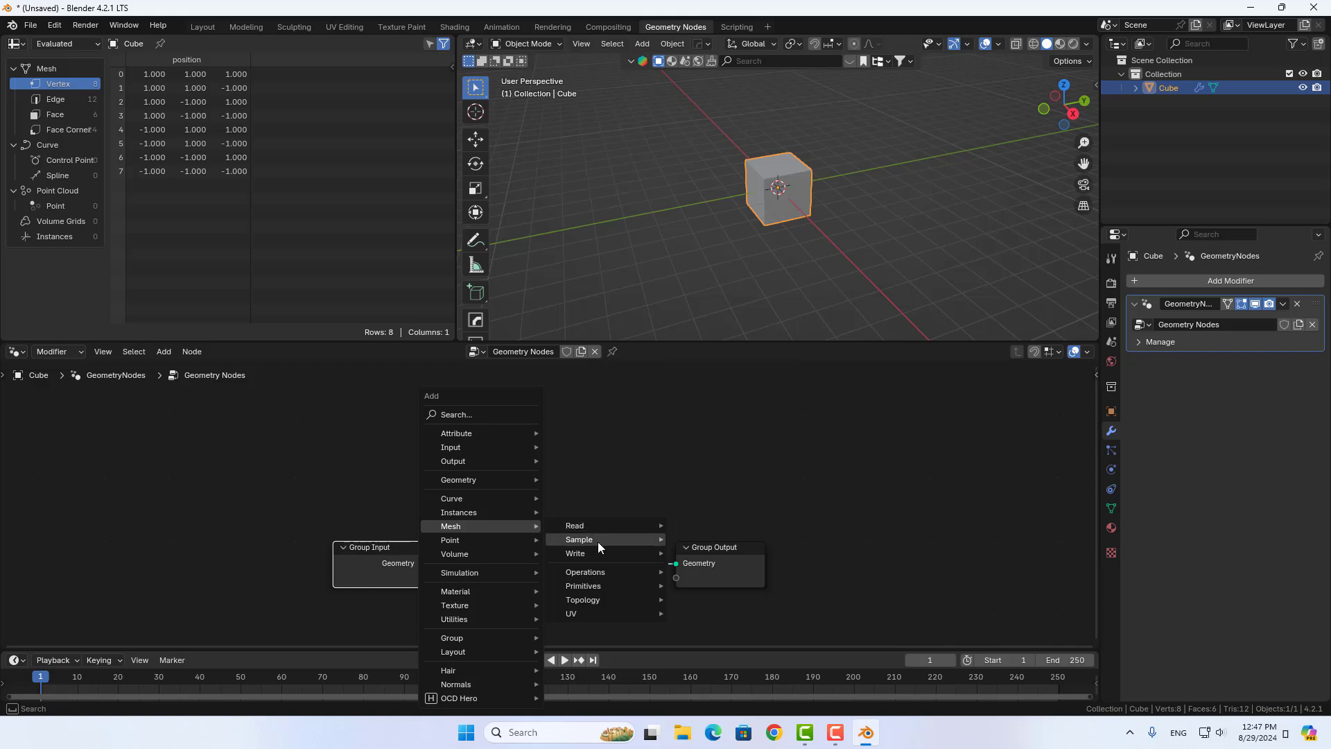
{"action": "mouse_move", "coordinate": [583, 585]}
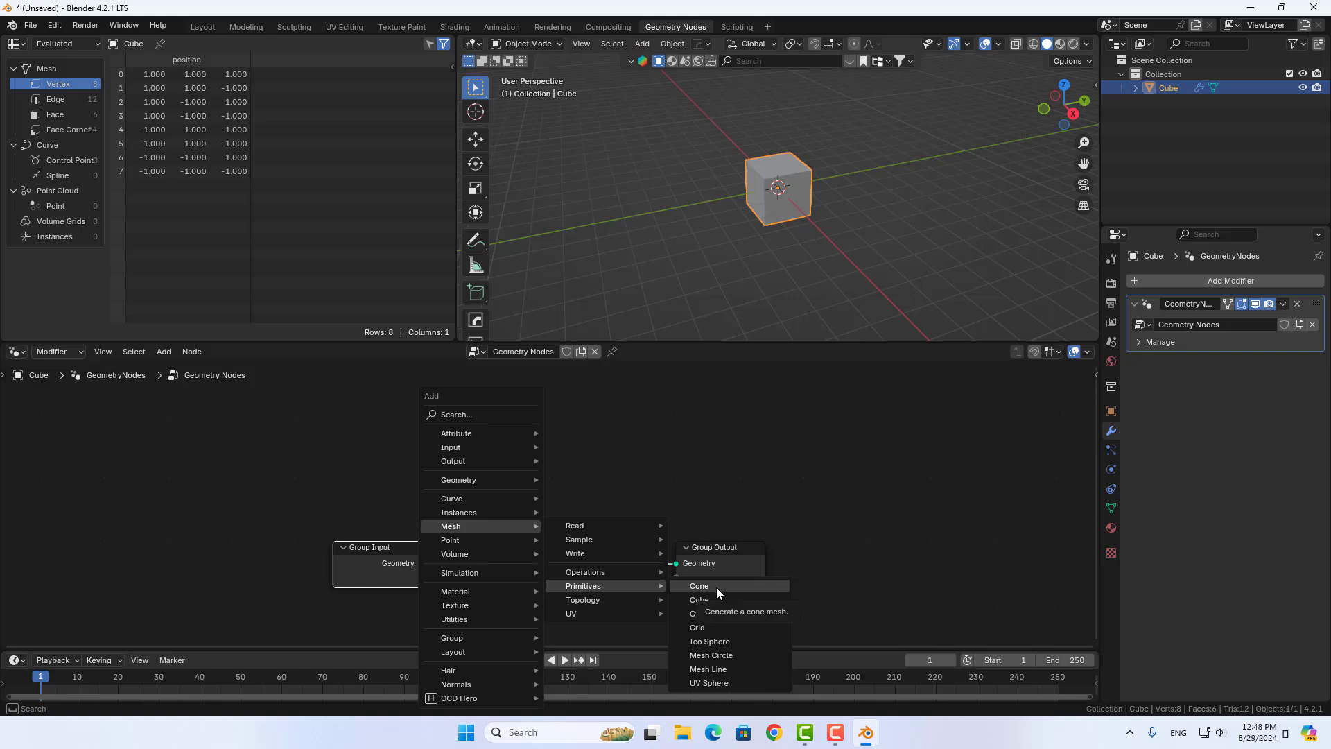
Add a Cone mesh primitive node and connect its Mesh to Group Output's Geometry
{"action": "left_click", "coordinate": [716, 588]}
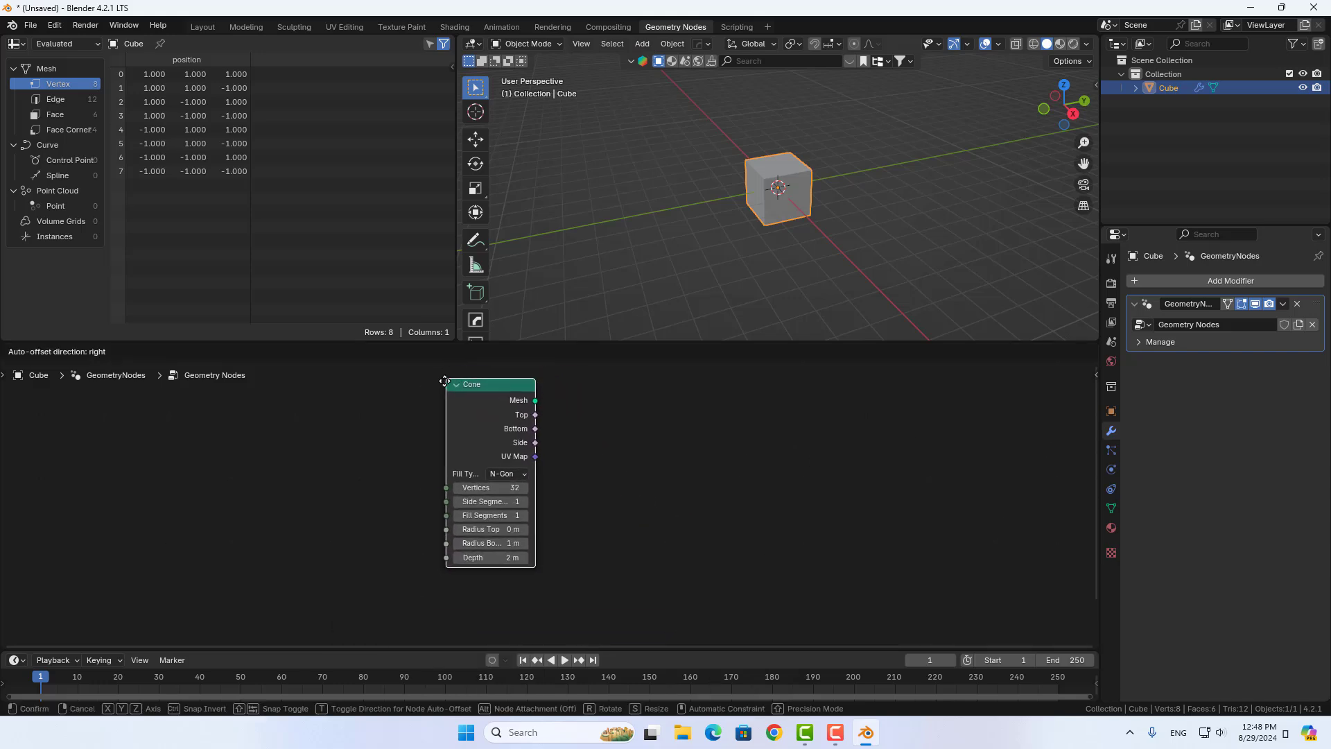
{"action": "left_click", "coordinate": [466, 419]}
{"action": "scroll", "coordinate": [505, 456], "scroll_direction": "down", "scroll_amount": 2}
{"action": "scroll", "coordinate": [527, 436], "scroll_direction": "down", "scroll_amount": 2}
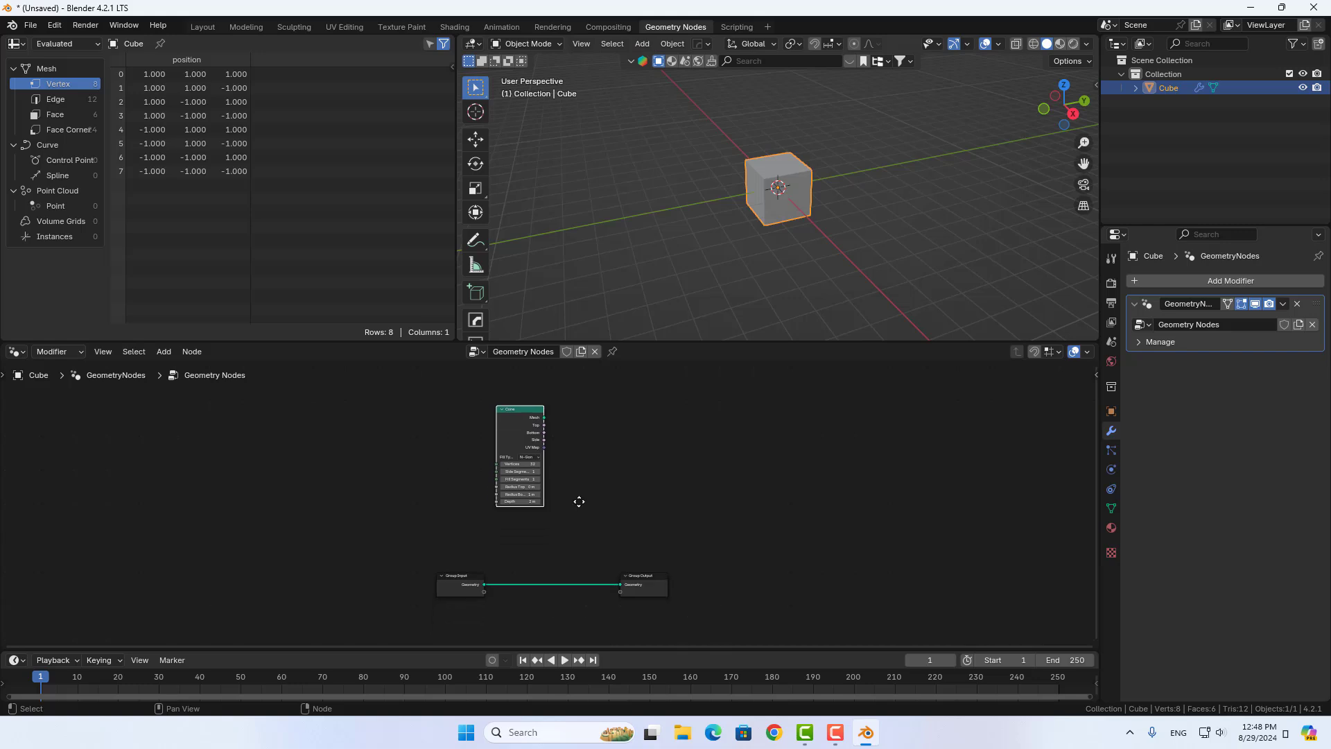
{"action": "mouse_move", "coordinate": [544, 411]}
{"action": "left_mouse_down"}
{"action": "mouse_move", "coordinate": [608, 581]}
{"action": "mouse_move", "coordinate": [621, 576]}
{"action": "left_mouse_up"}
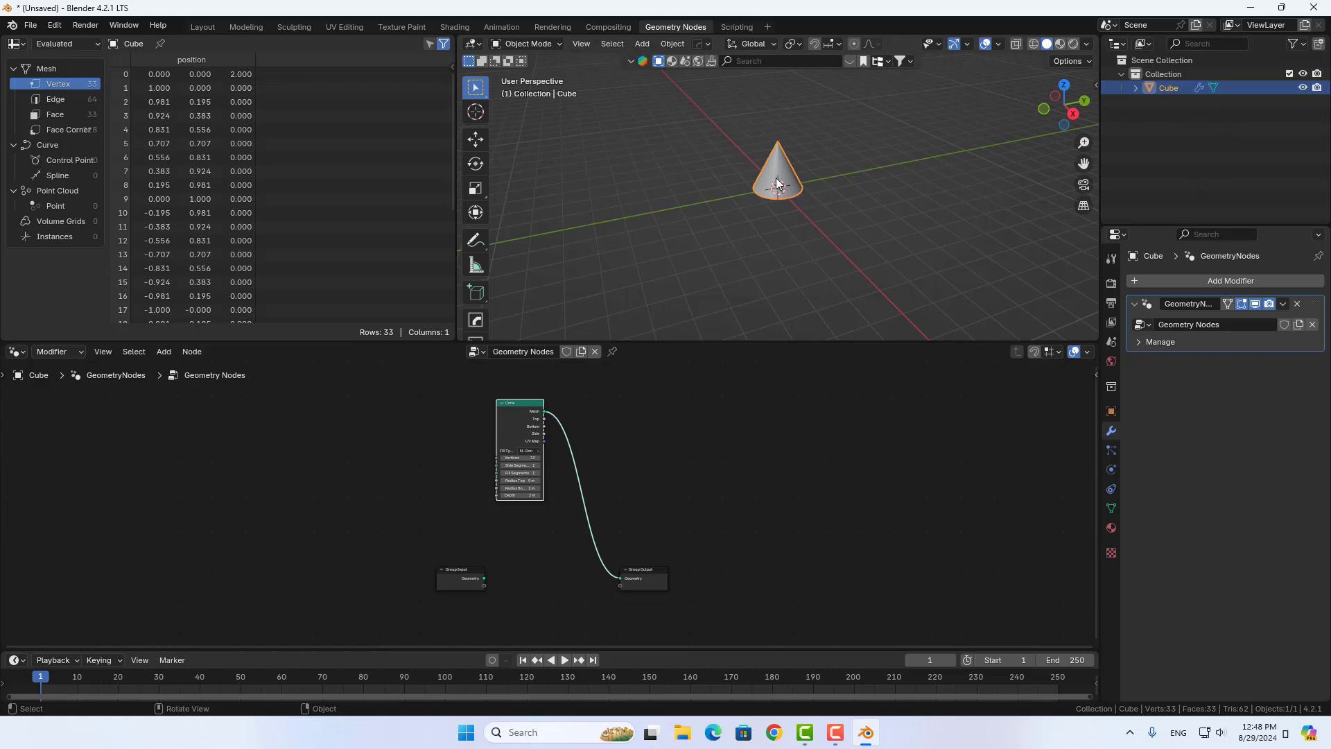
{"action": "scroll", "coordinate": [781, 208], "scroll_direction": "up", "scroll_amount": 3}
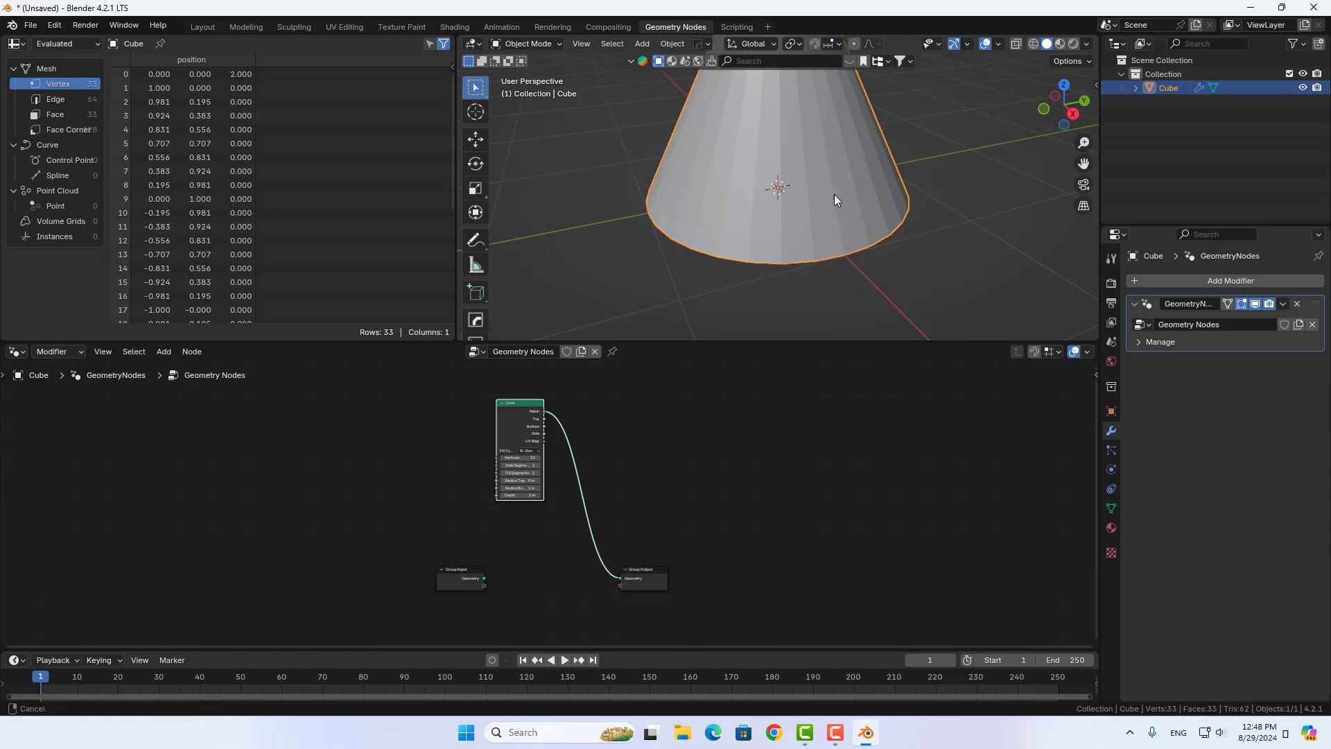
Nudge the Cone node lower and pan the viewport to frame the whole cone
{"action": "middle_click_drag", "start_coordinate": [834, 194], "coordinate": [788, 260], "text": "shift"}
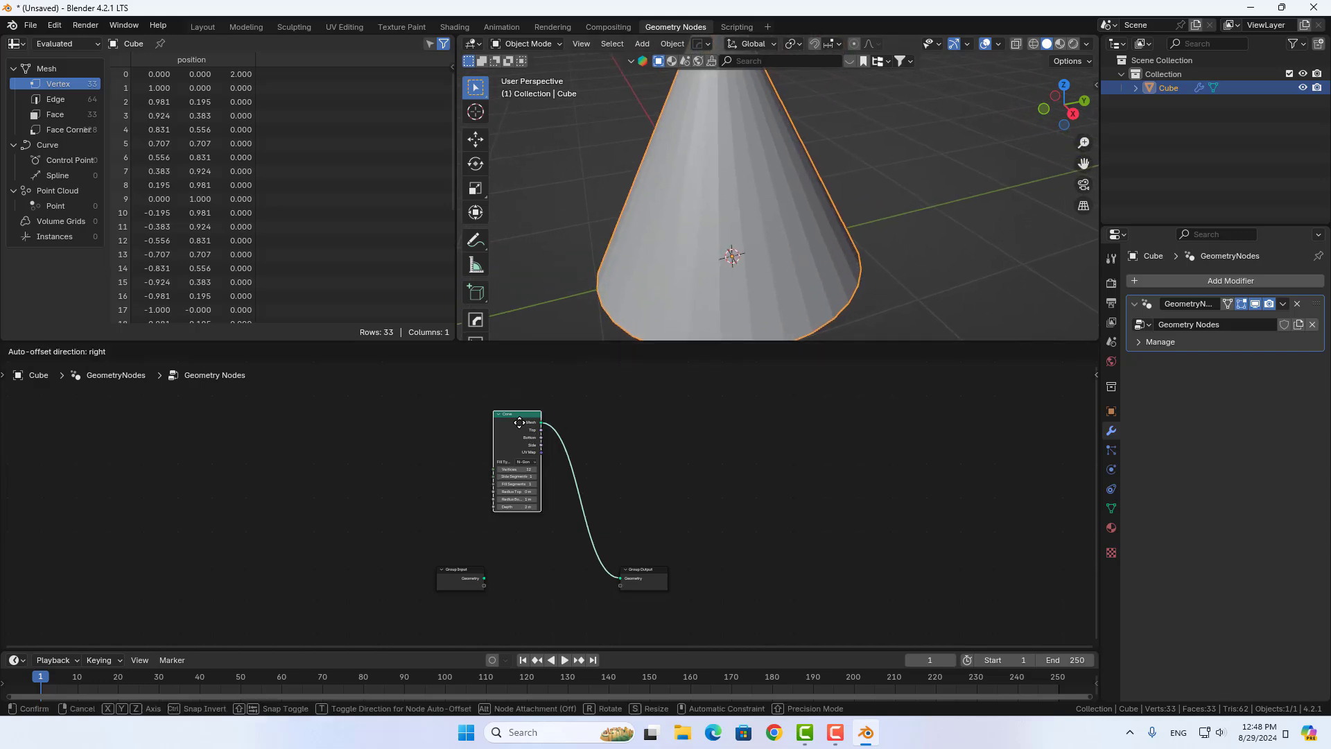
{"action": "left_click_drag", "start_coordinate": [531, 412], "coordinate": [523, 445]}
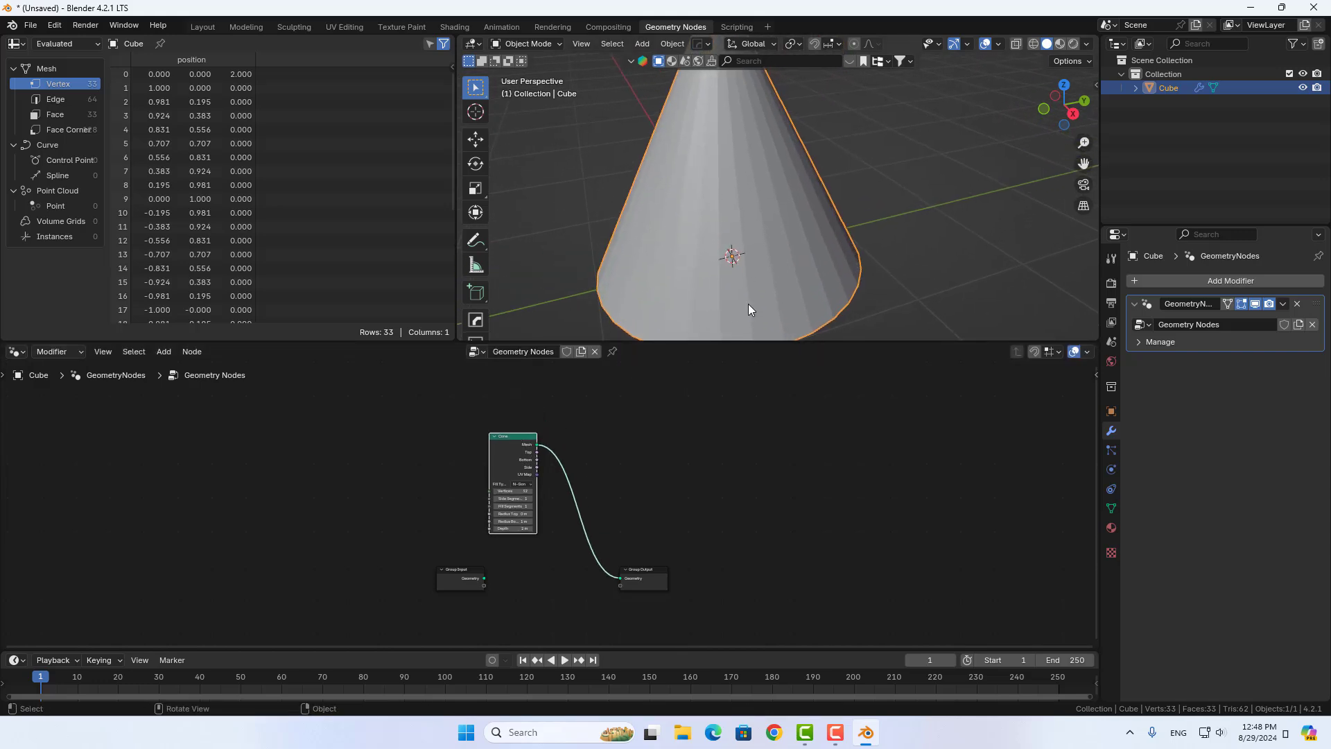
{"action": "key", "text": "Tab"}
{"action": "key", "text": "Tab"}
{"action": "scroll", "coordinate": [764, 195], "scroll_direction": "down", "scroll_amount": 3}
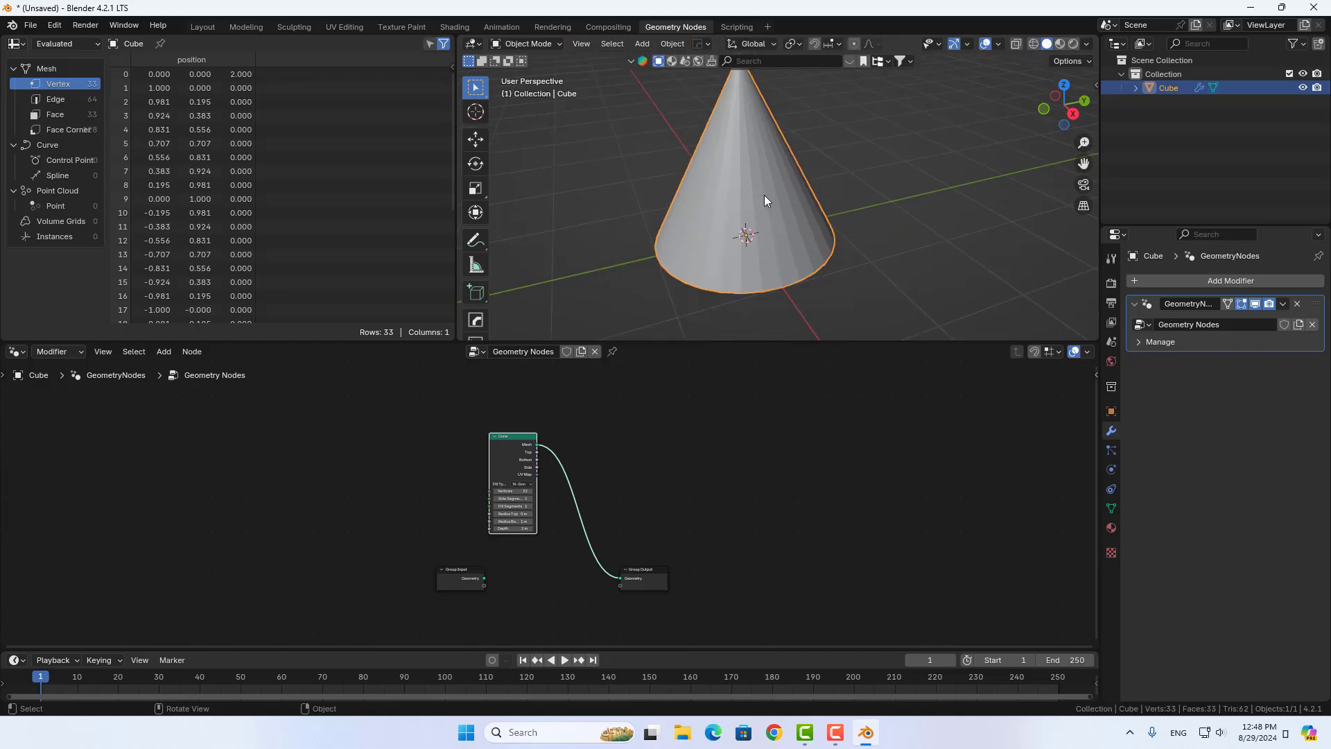
{"action": "middle_click_drag", "start_coordinate": [762, 190], "coordinate": [763, 206], "text": "shift"}
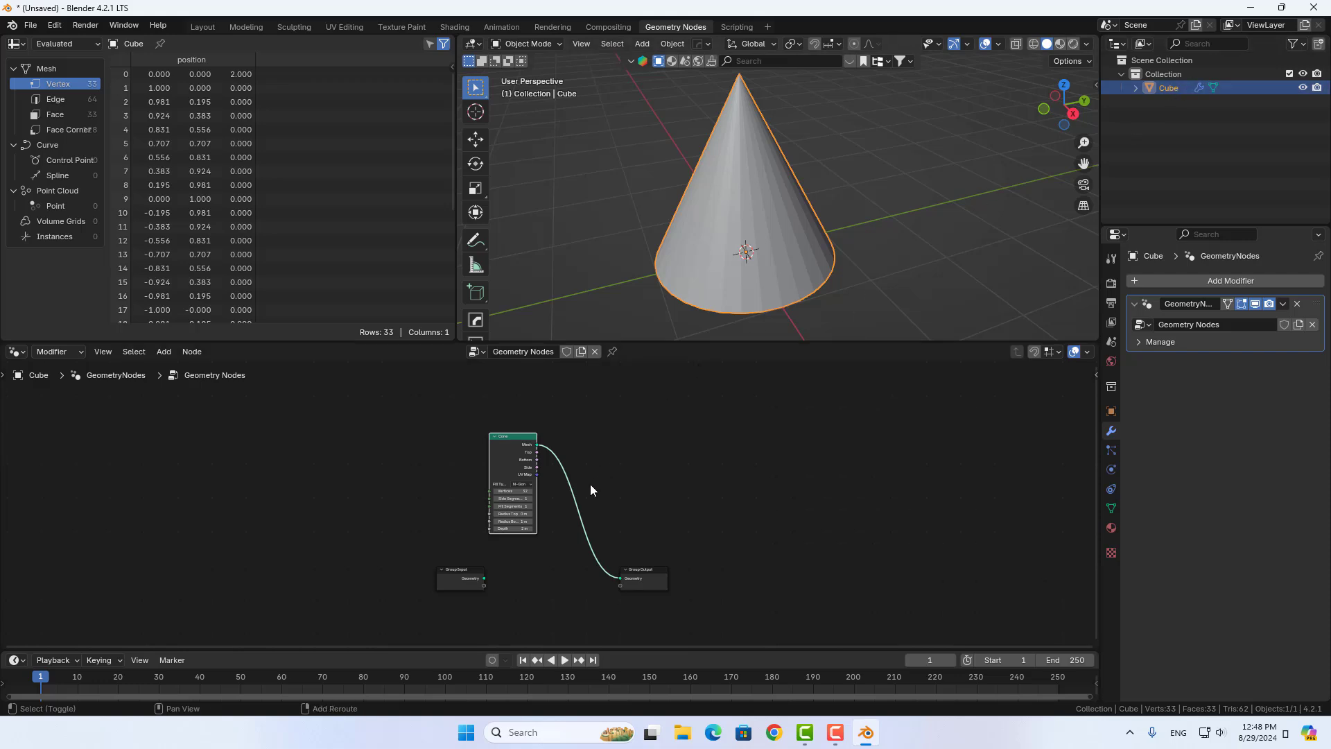
{"action": "key", "text": "shift+a"}
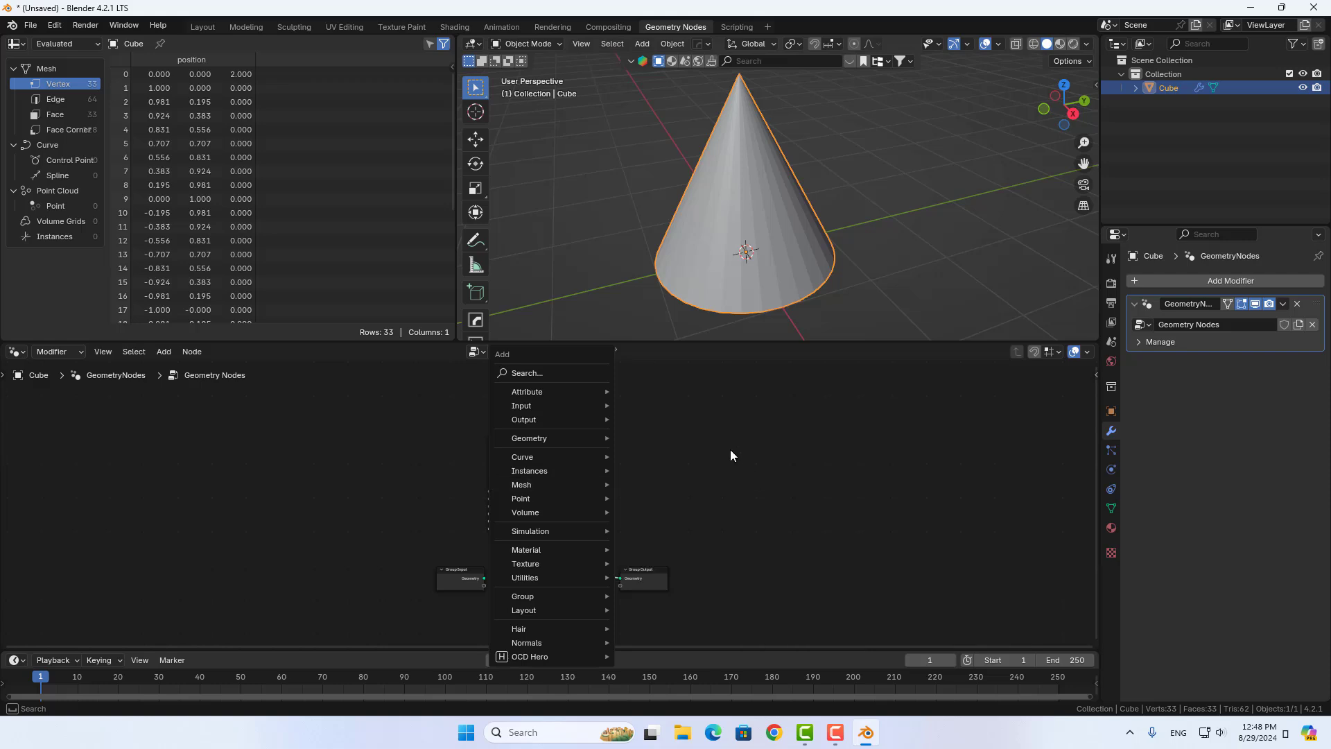
Add a Cone node with 26 vertices and move the Group Output node up and right
{"action": "left_click", "coordinate": [580, 508]}
{"action": "scroll", "coordinate": [580, 509], "scroll_direction": "up", "scroll_amount": 3}
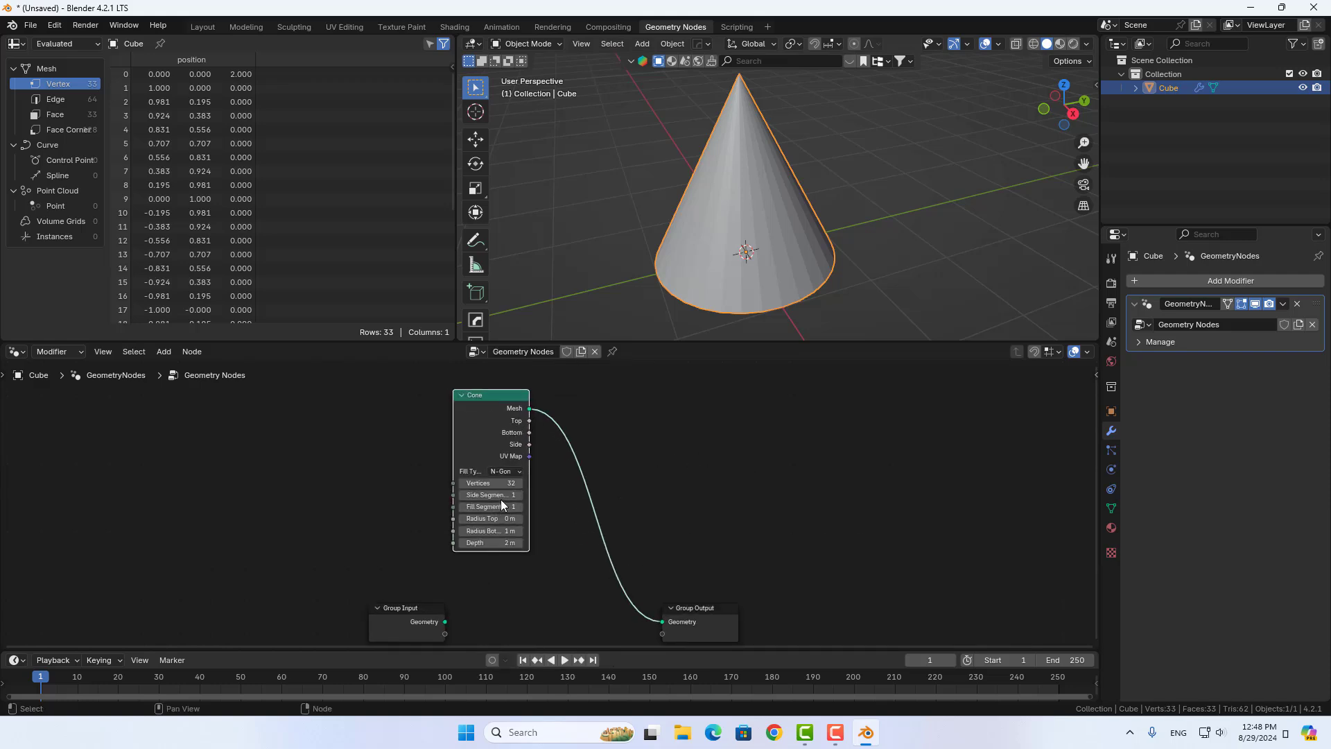
{"action": "left_click_drag", "start_coordinate": [511, 483], "coordinate": [502, 501]}
{"action": "mouse_move", "coordinate": [489, 483]}
{"action": "left_mouse_down"}
{"action": "mouse_move", "coordinate": [450, 484]}
{"action": "mouse_move", "coordinate": [513, 483]}
{"action": "left_mouse_up"}
{"action": "type", "text": "10"}
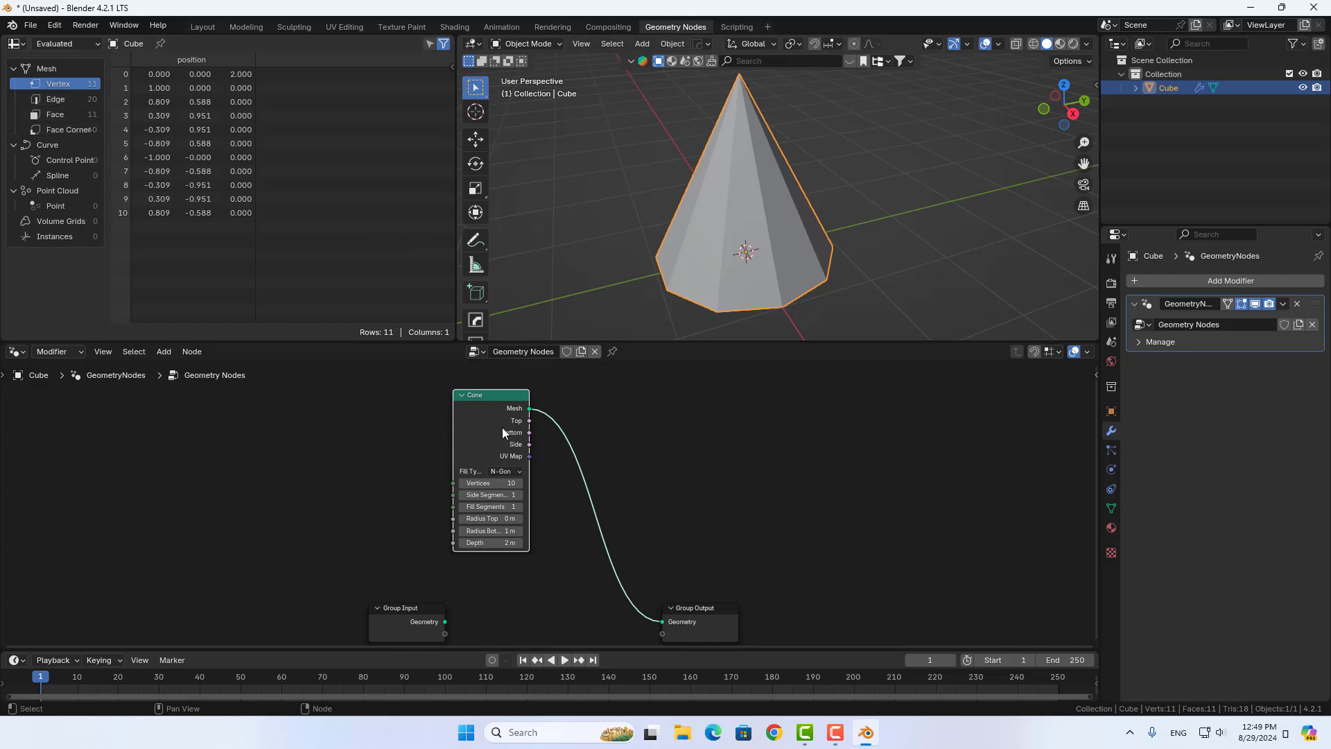
{"action": "mouse_move", "coordinate": [496, 485]}
{"action": "left_mouse_down"}
{"action": "mouse_move", "coordinate": [444, 486]}
{"action": "mouse_move", "coordinate": [499, 483]}
{"action": "left_mouse_up"}
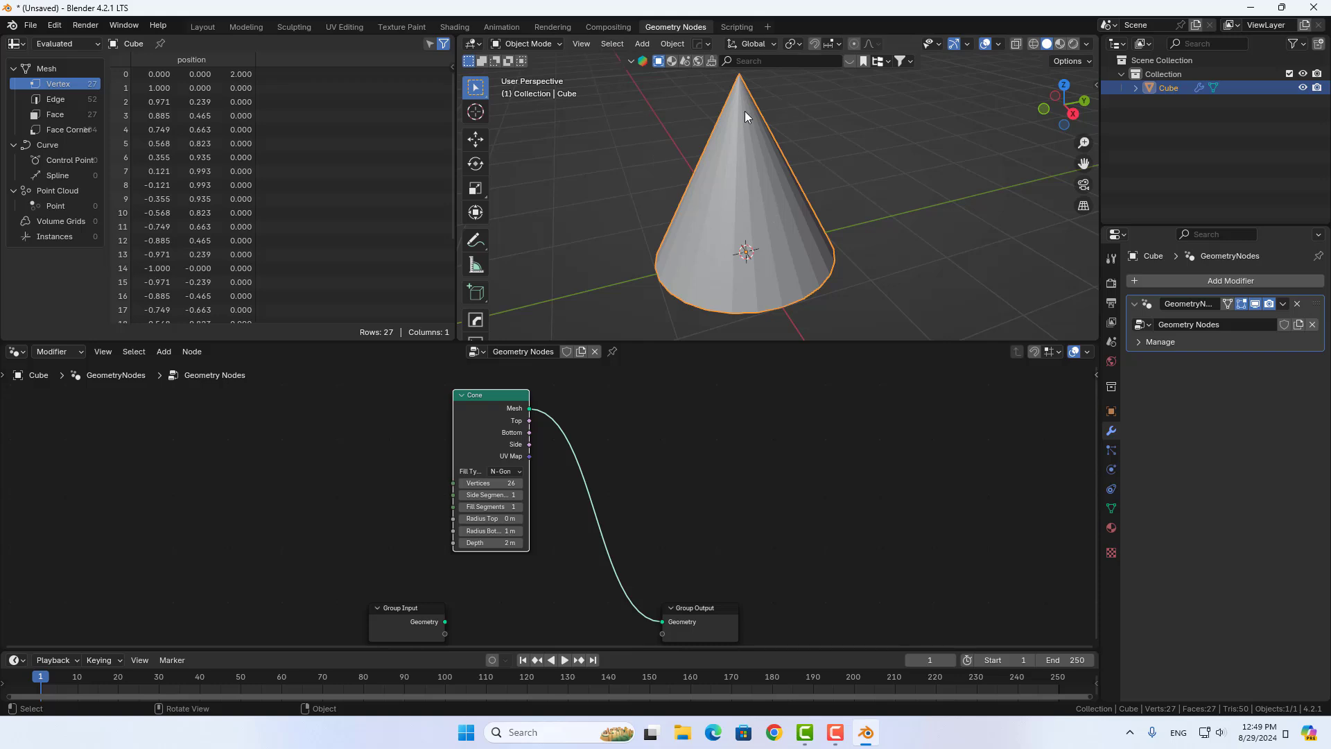
{"action": "mouse_move", "coordinate": [776, 163]}
{"action": "middle_mouse_down"}
{"action": "mouse_move", "coordinate": [780, 201]}
{"action": "mouse_move", "coordinate": [756, 201]}
{"action": "middle_mouse_up"}
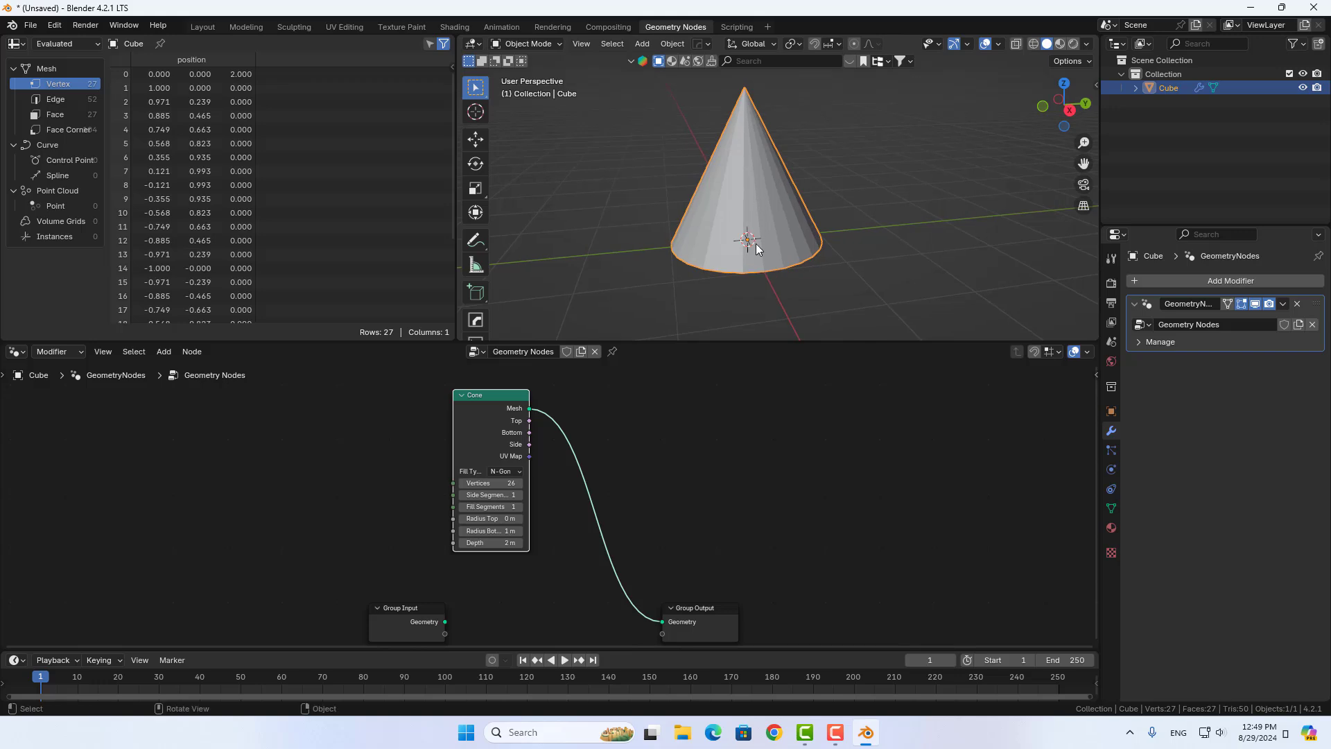
{"action": "left_click_drag", "start_coordinate": [707, 609], "coordinate": [763, 553]}
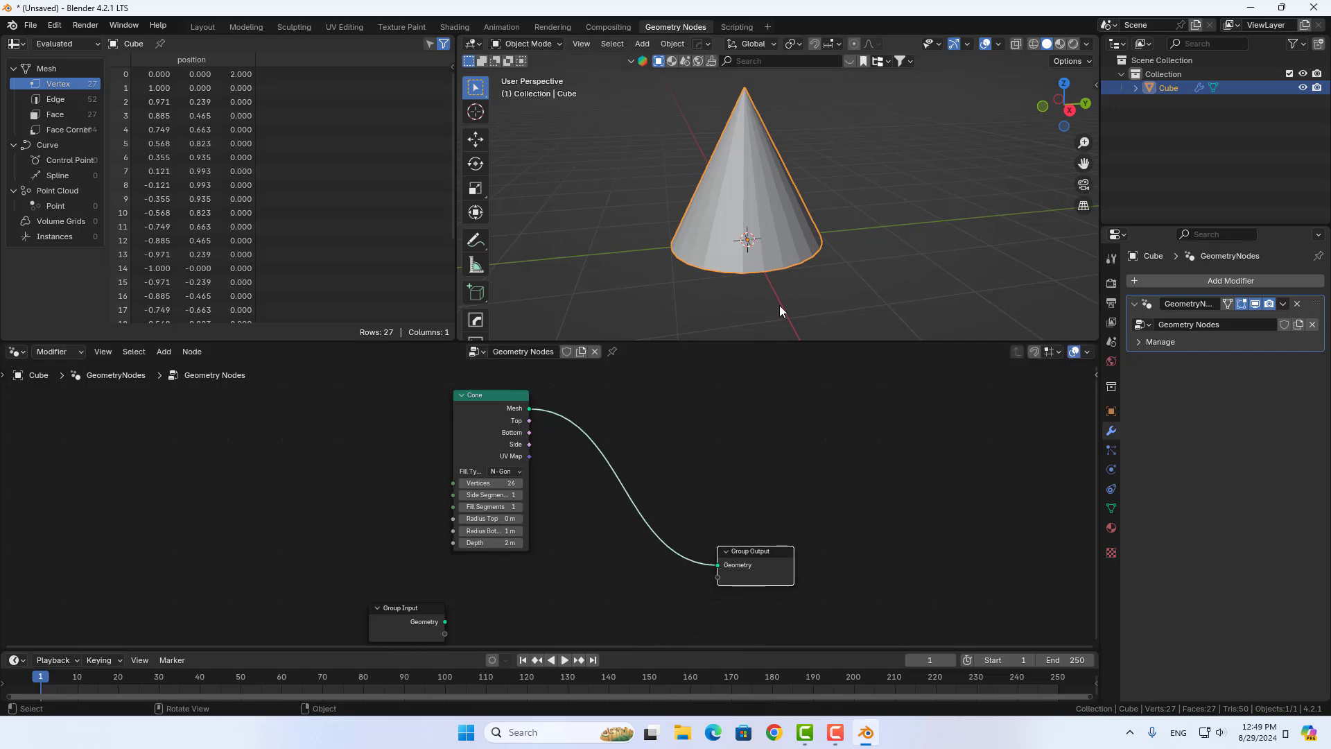
{"action": "middle_click_drag", "start_coordinate": [927, 240], "coordinate": [924, 247]}
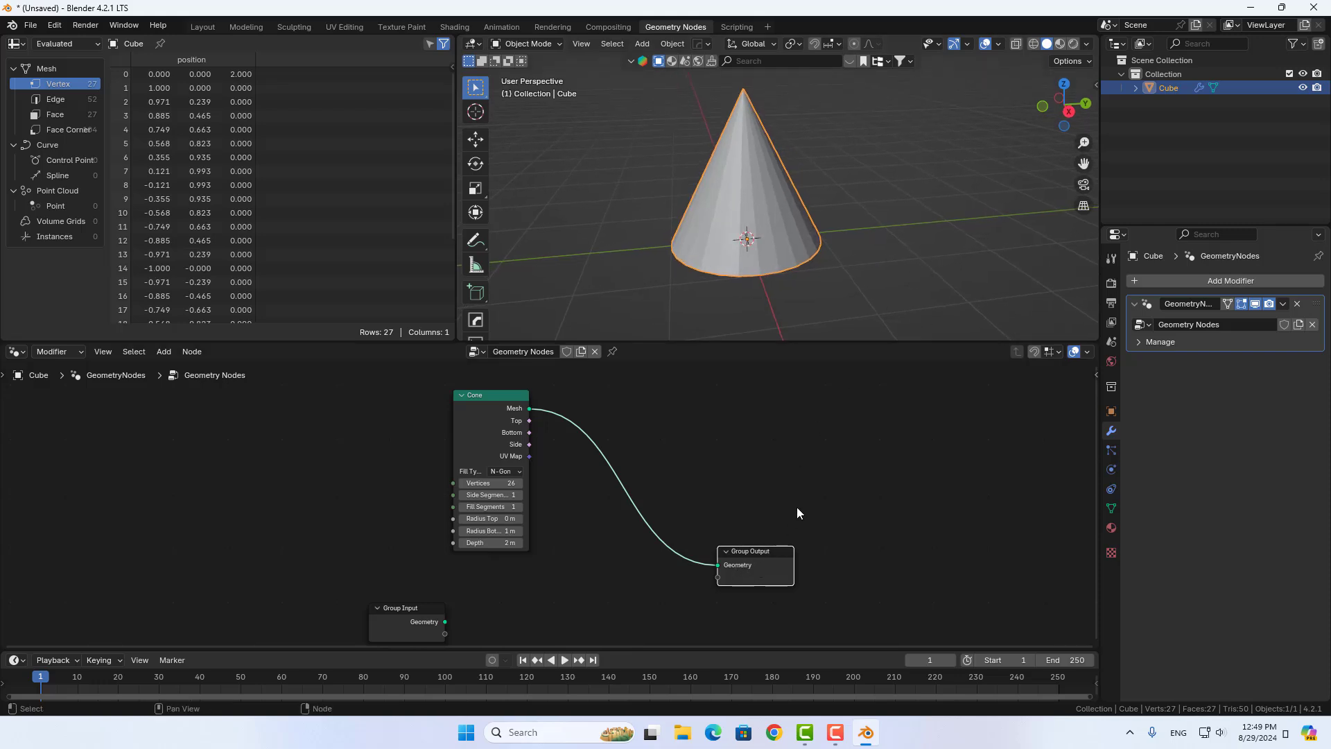
Add a second cube, Cube.001, to the right of the cone and reselect the cone object
{"action": "key", "text": "shift+a"}
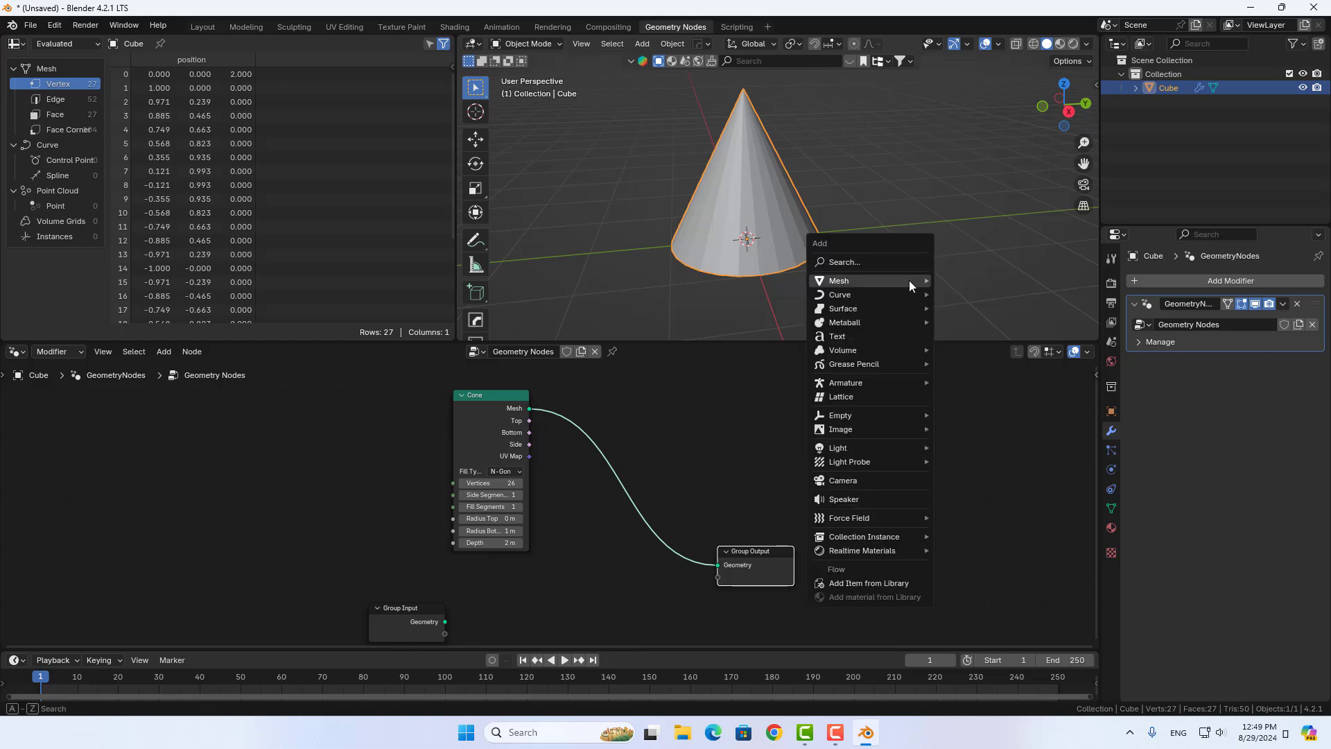
{"action": "left_click", "coordinate": [955, 294]}
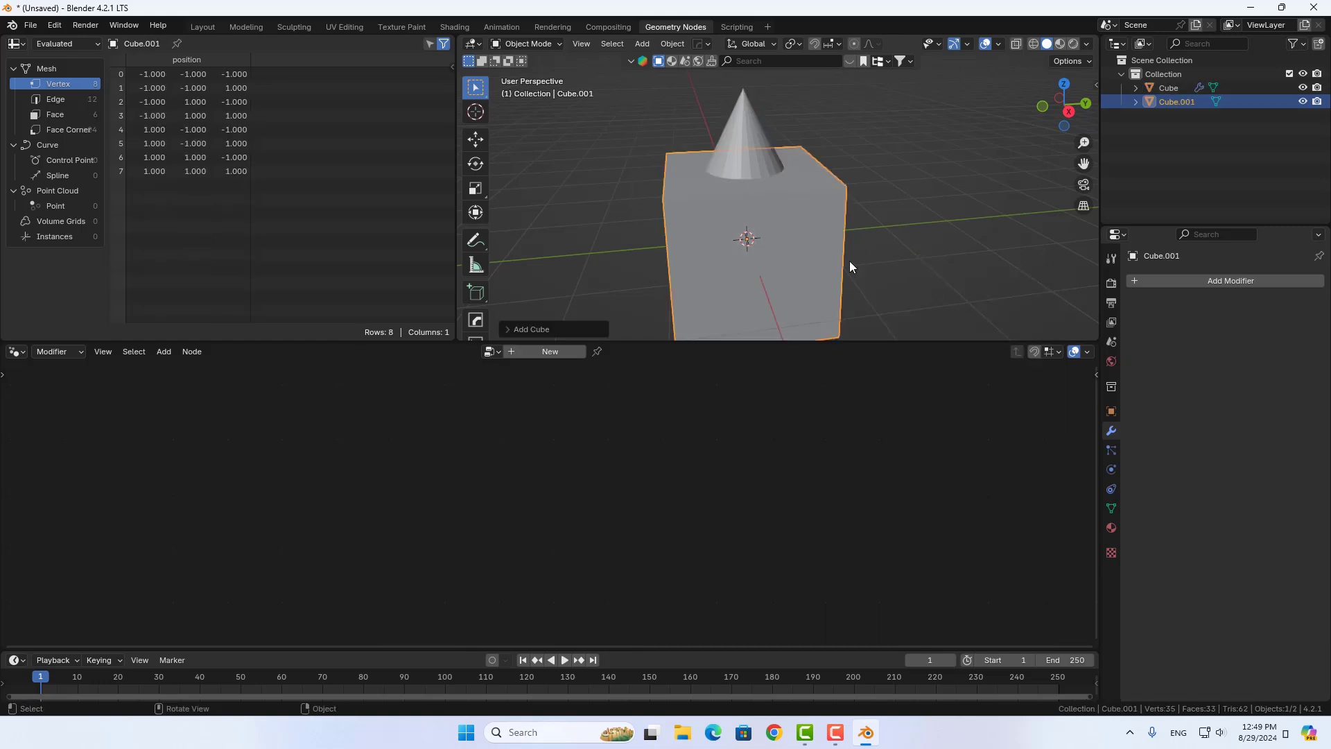
{"action": "key", "text": "g"}
{"action": "left_click", "coordinate": [972, 230]}
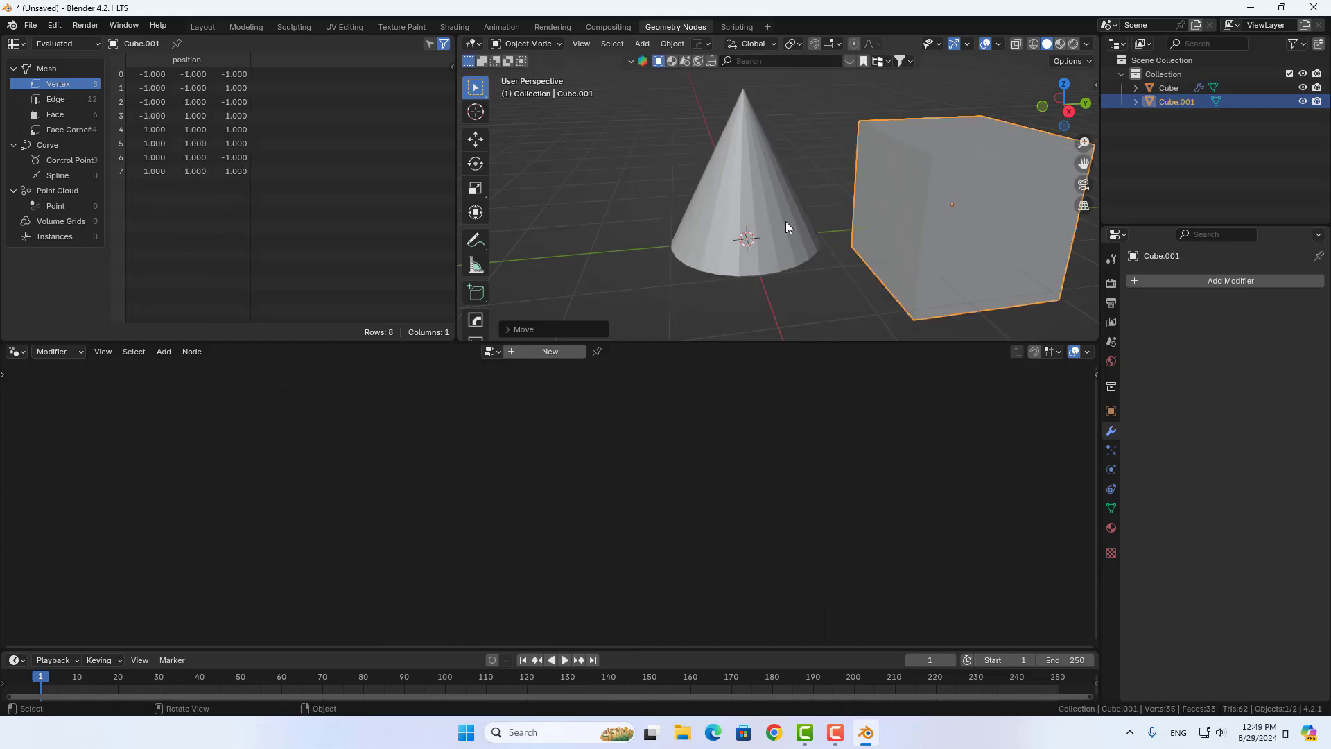
{"action": "left_click", "coordinate": [753, 211]}
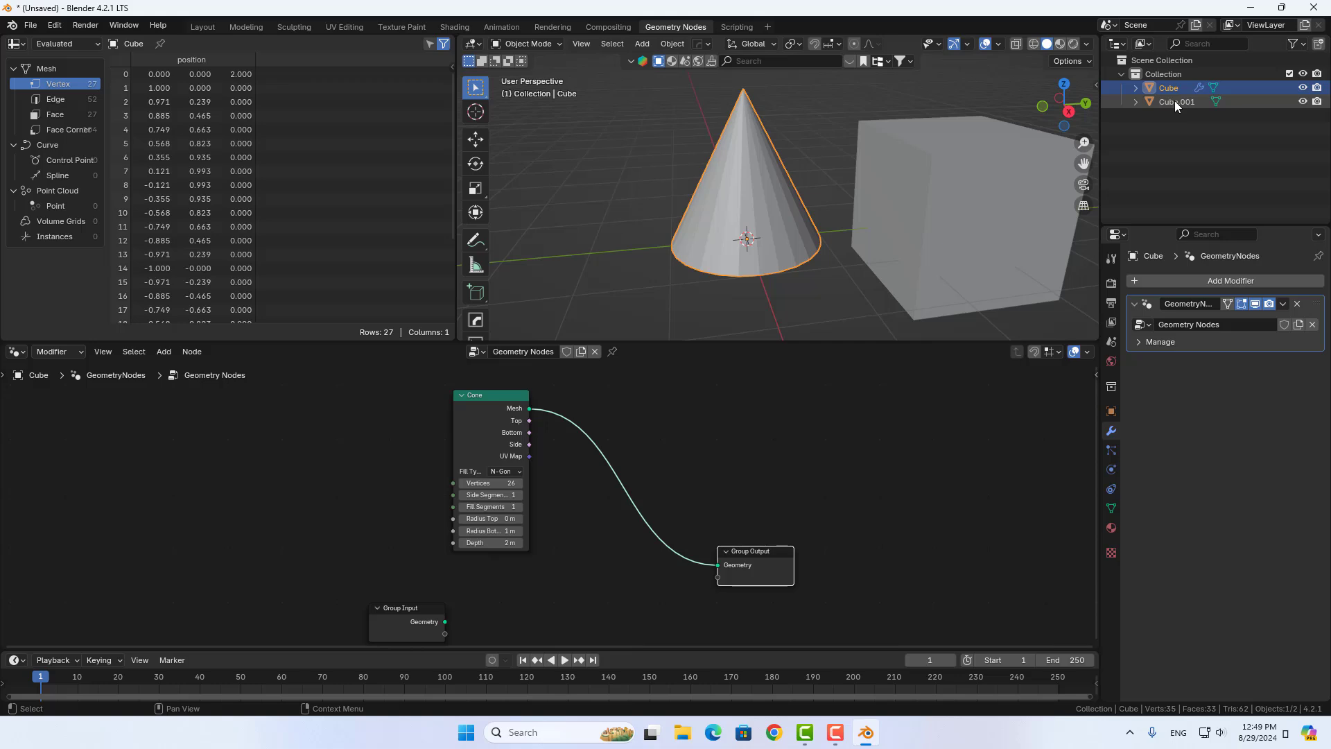
Drag Cube.001 into the node editor as an Object Info node referencing Cube.001
{"action": "mouse_move", "coordinate": [1174, 101]}
{"action": "left_mouse_down"}
{"action": "mouse_move", "coordinate": [424, 463]}
{"action": "mouse_move", "coordinate": [302, 451]}
{"action": "left_mouse_up"}
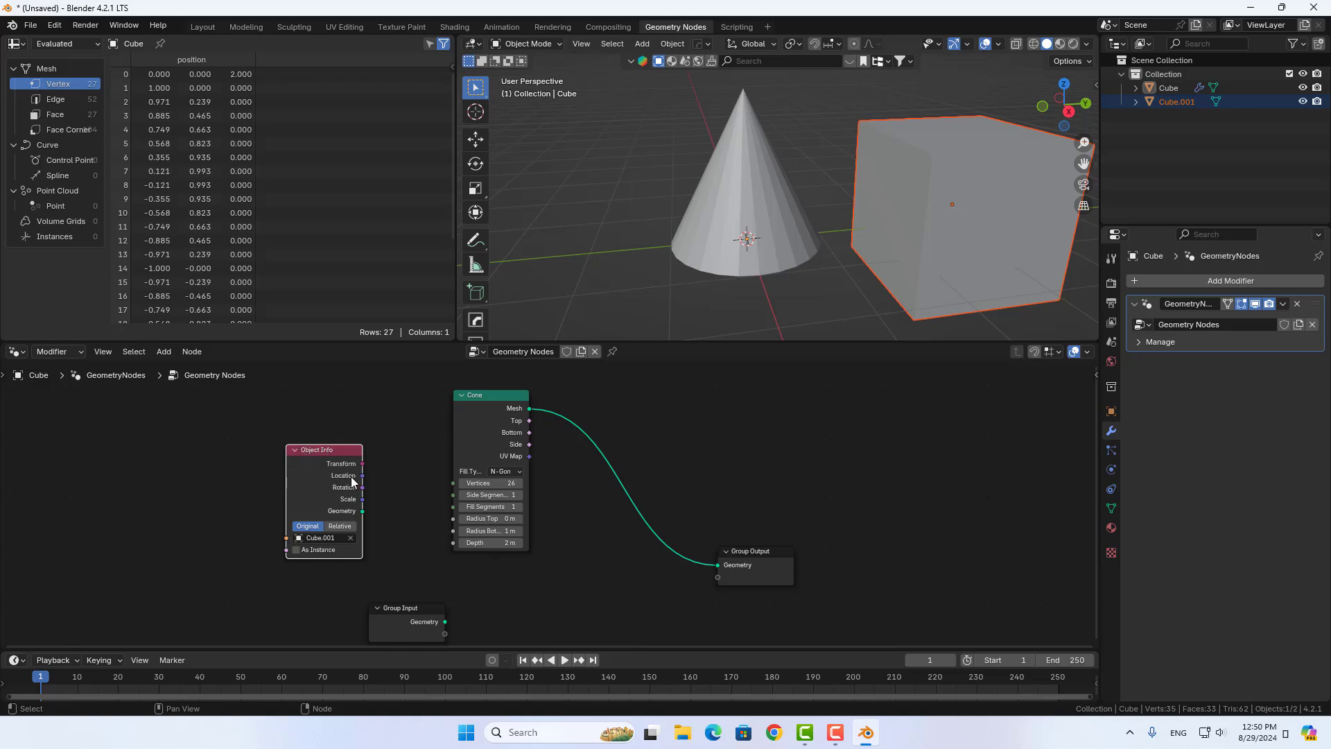
{"action": "left_click", "coordinate": [323, 538]}
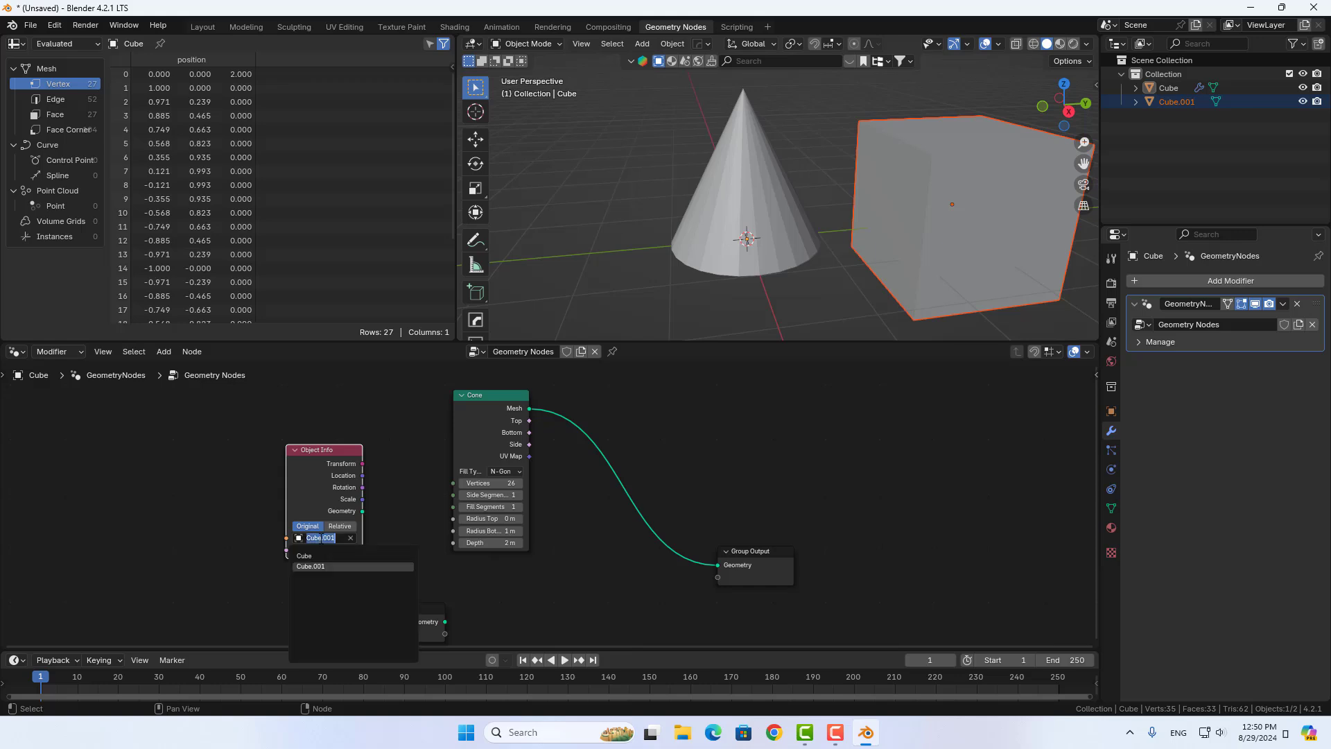
{"action": "left_click", "coordinate": [706, 456]}
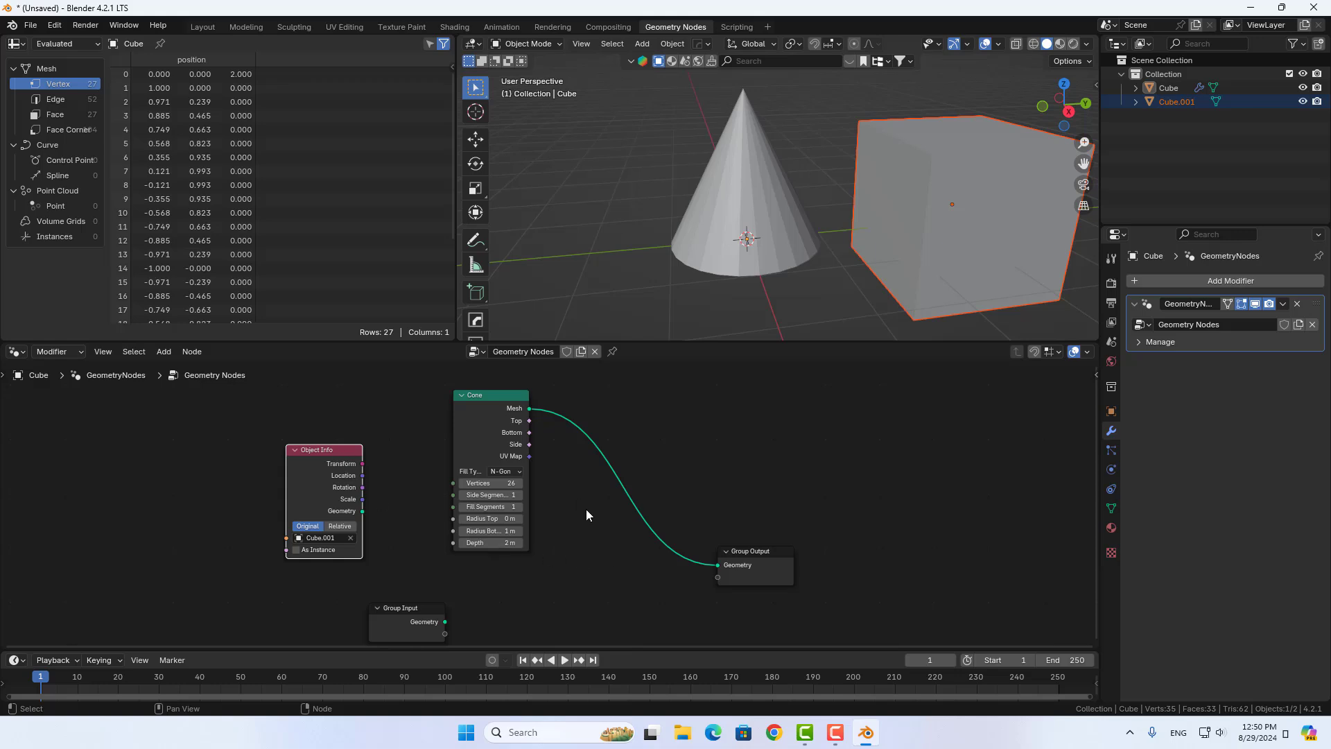
Add a Suzanne monkey mesh left of the cone and reselect the cone to show its nodes
{"action": "left_click", "coordinate": [643, 270]}
{"action": "key", "text": "shift+a"}
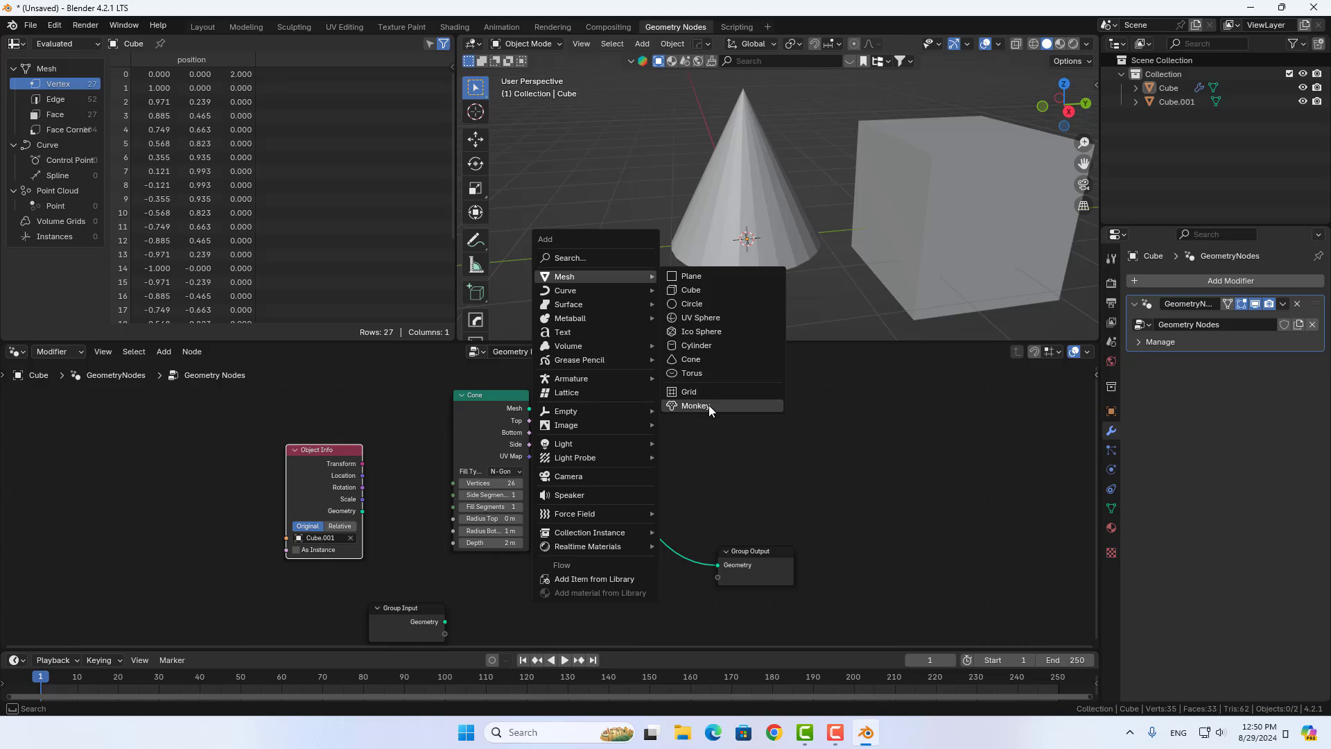
{"action": "left_click", "coordinate": [709, 405]}
{"action": "left_click_drag", "start_coordinate": [796, 256], "coordinate": [628, 281]}
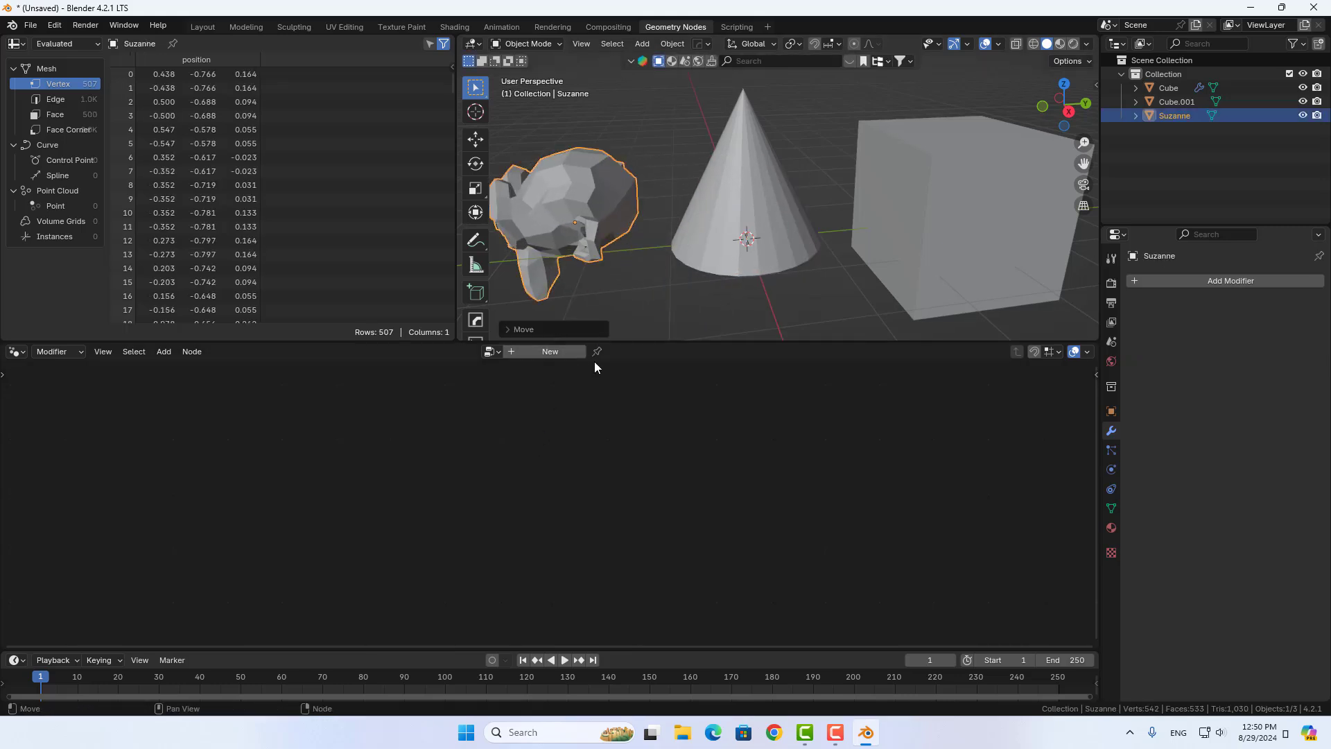
{"action": "left_click", "coordinate": [722, 239]}
{"action": "key", "text": "shift+a"}
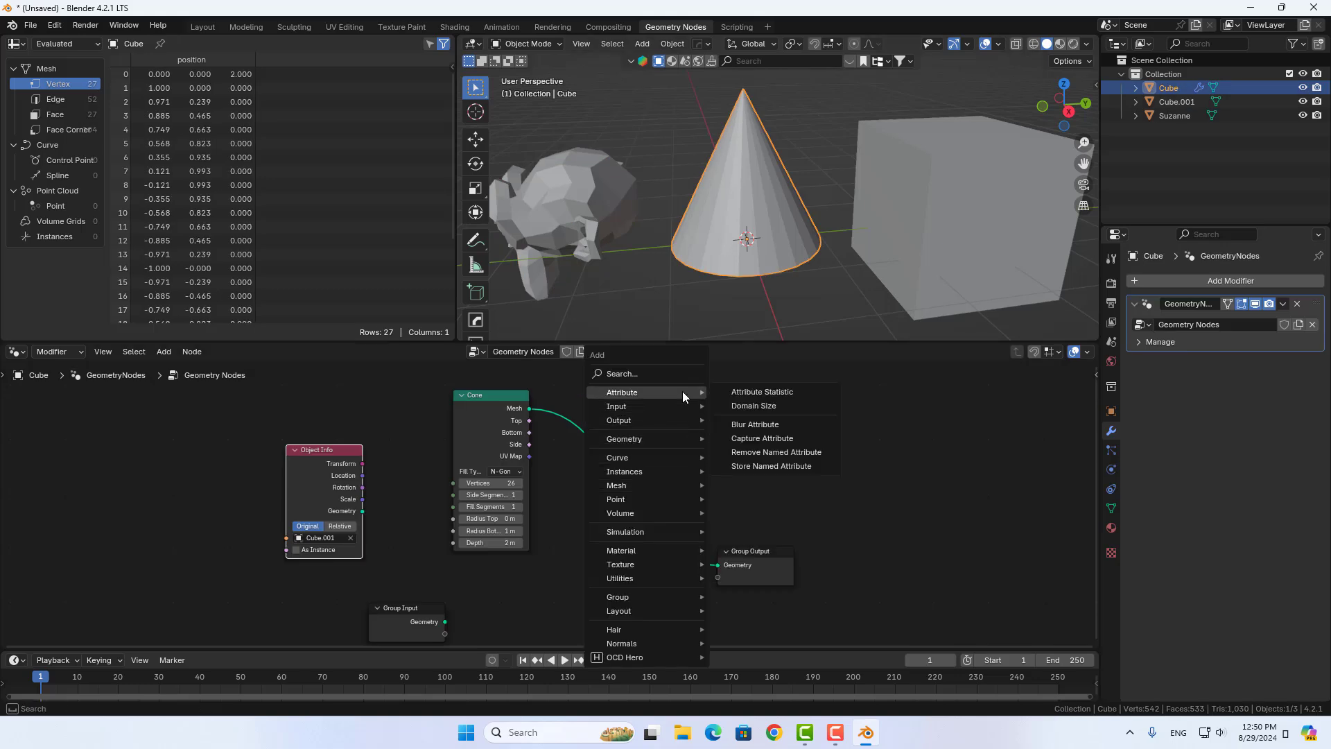
Add an Object Info node through node search and set its object to Suzanne
{"action": "left_click", "coordinate": [668, 374]}
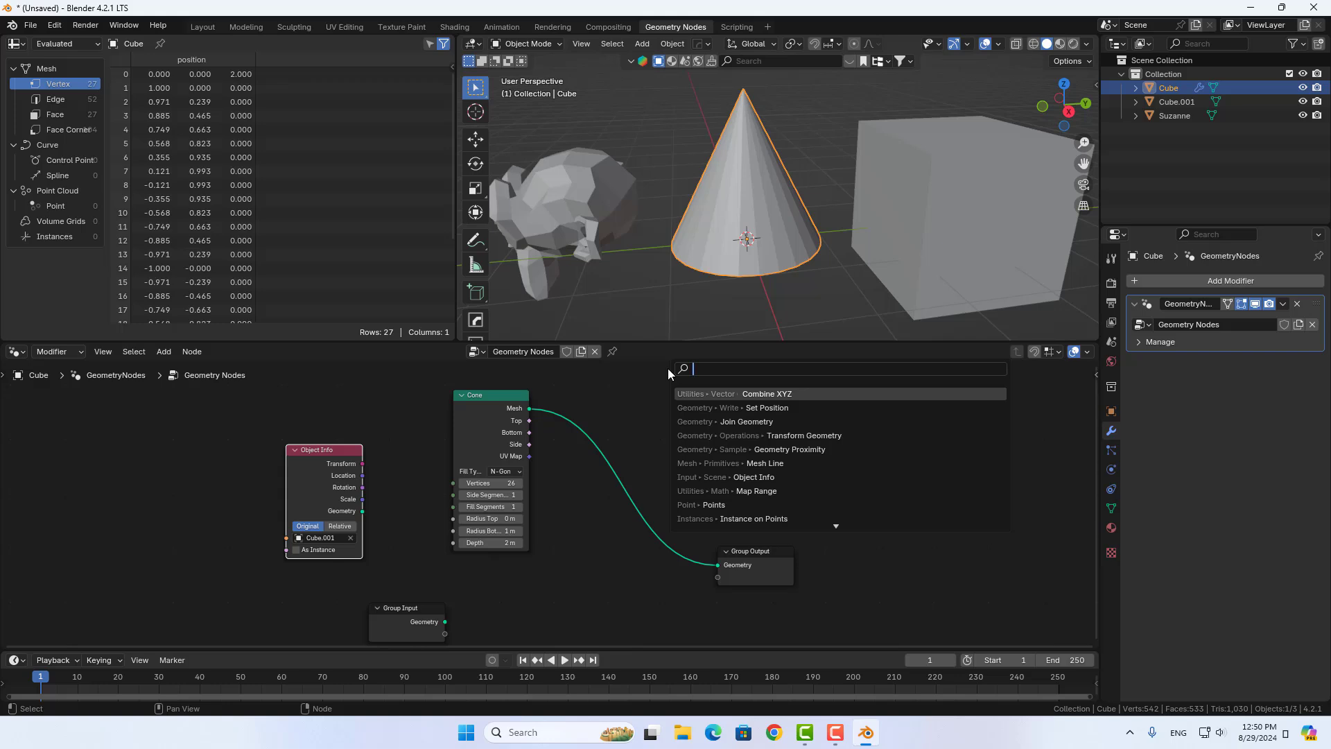
{"action": "type", "text": "o"}
{"action": "left_click", "coordinate": [753, 393]}
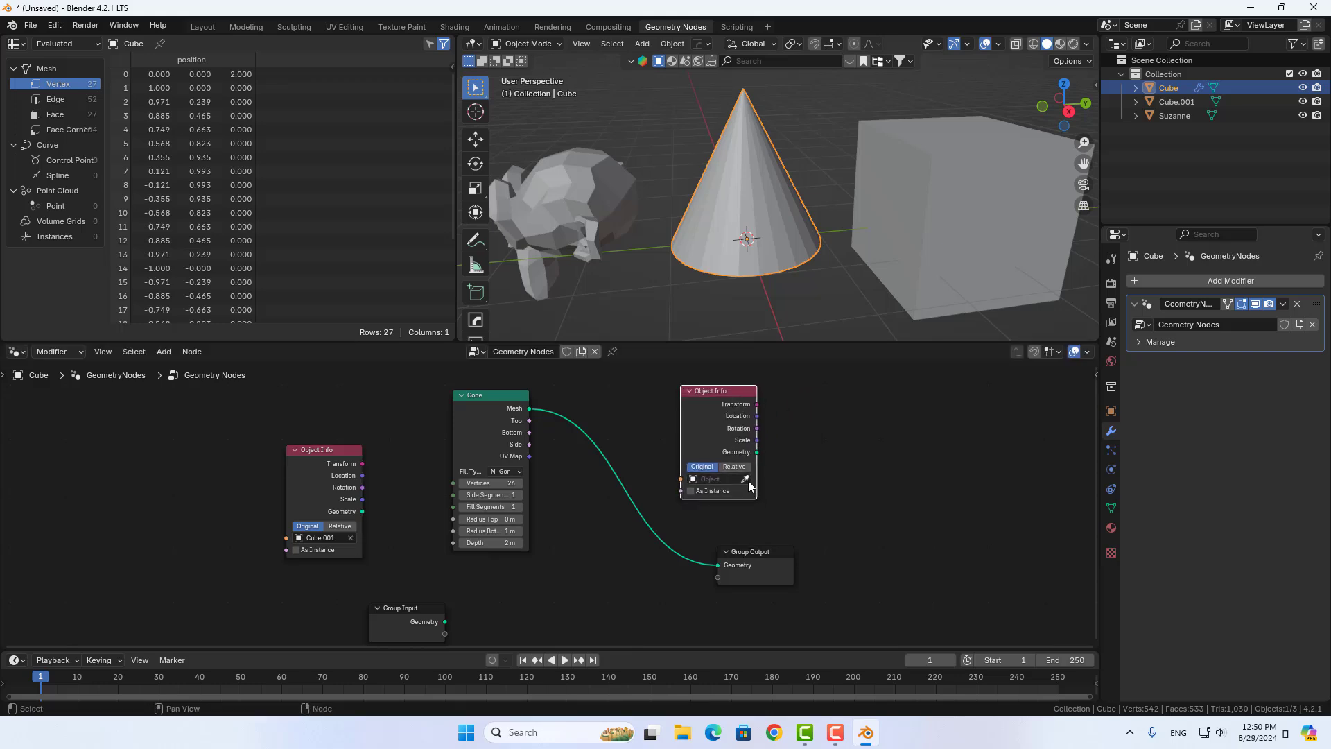
{"action": "left_click", "coordinate": [746, 480]}
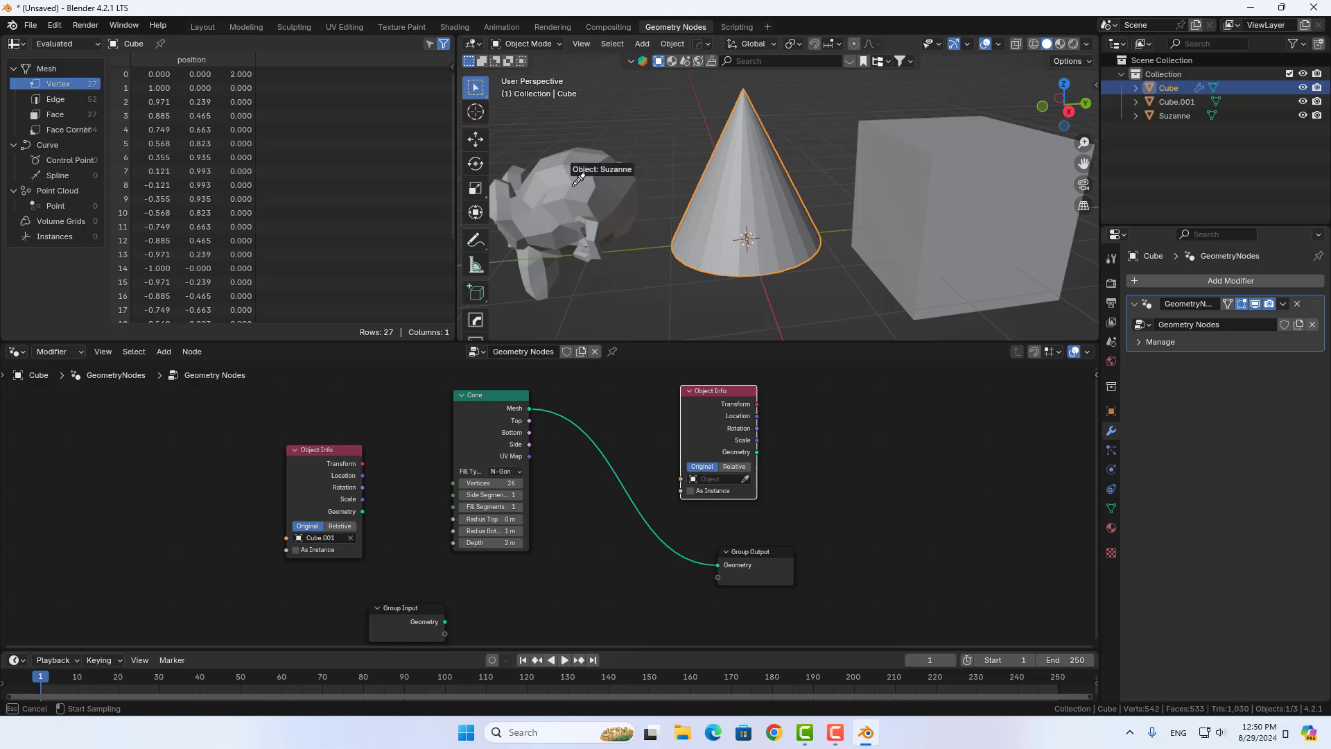
{"action": "left_click", "coordinate": [720, 480]}
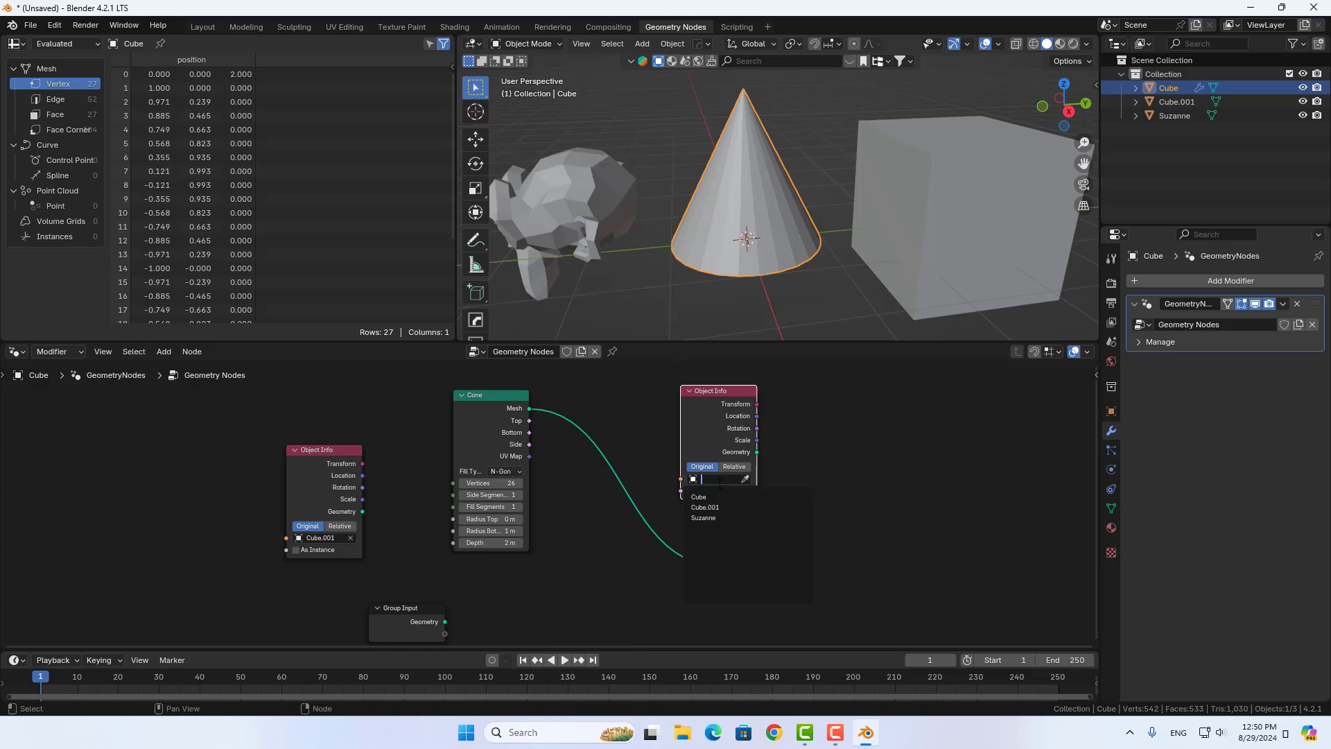
{"action": "left_click", "coordinate": [720, 519]}
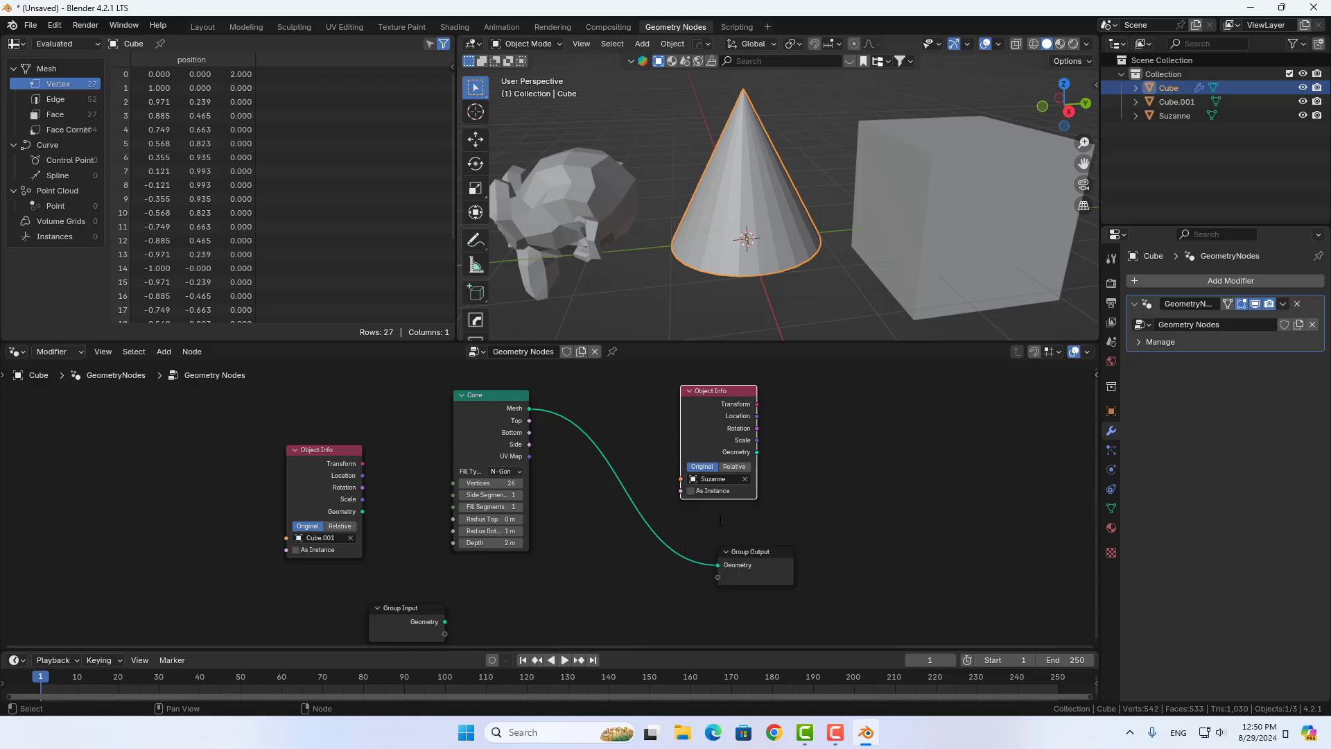
{"action": "left_click", "coordinate": [584, 202]}
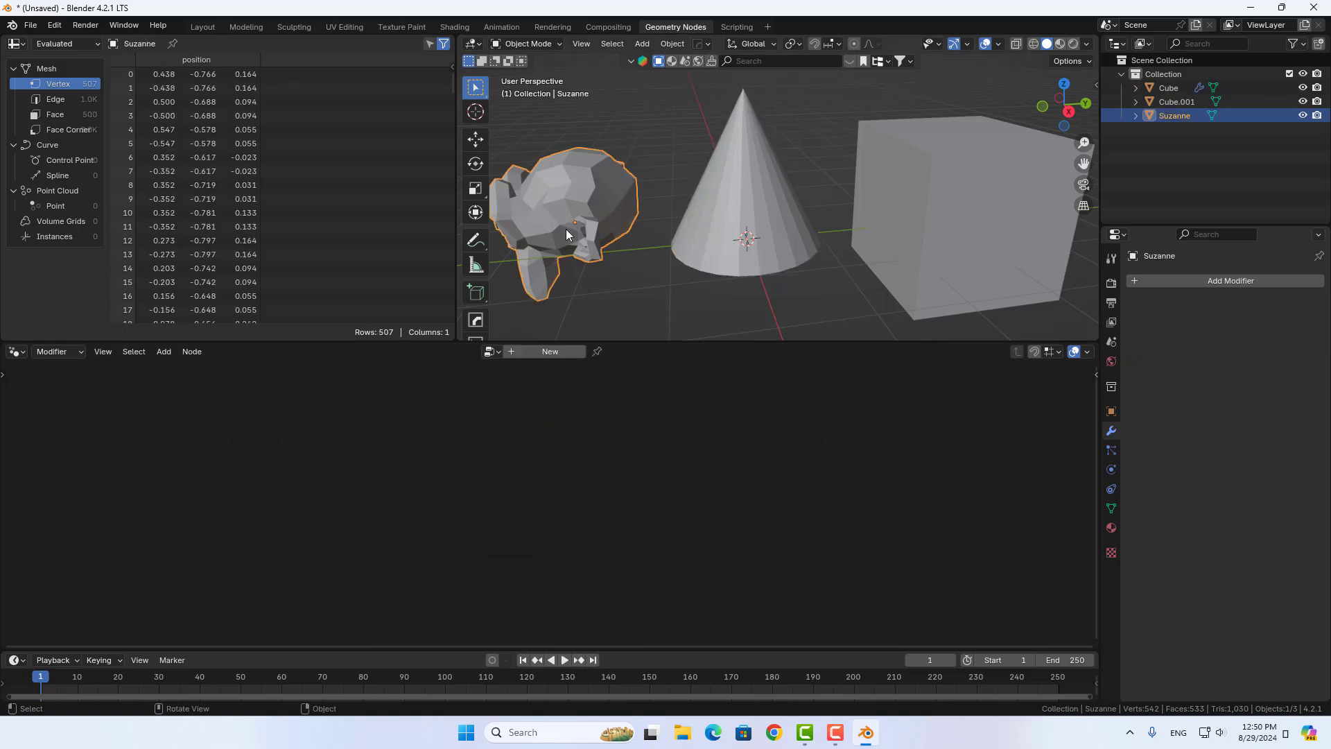
{"action": "left_click", "coordinate": [747, 193]}
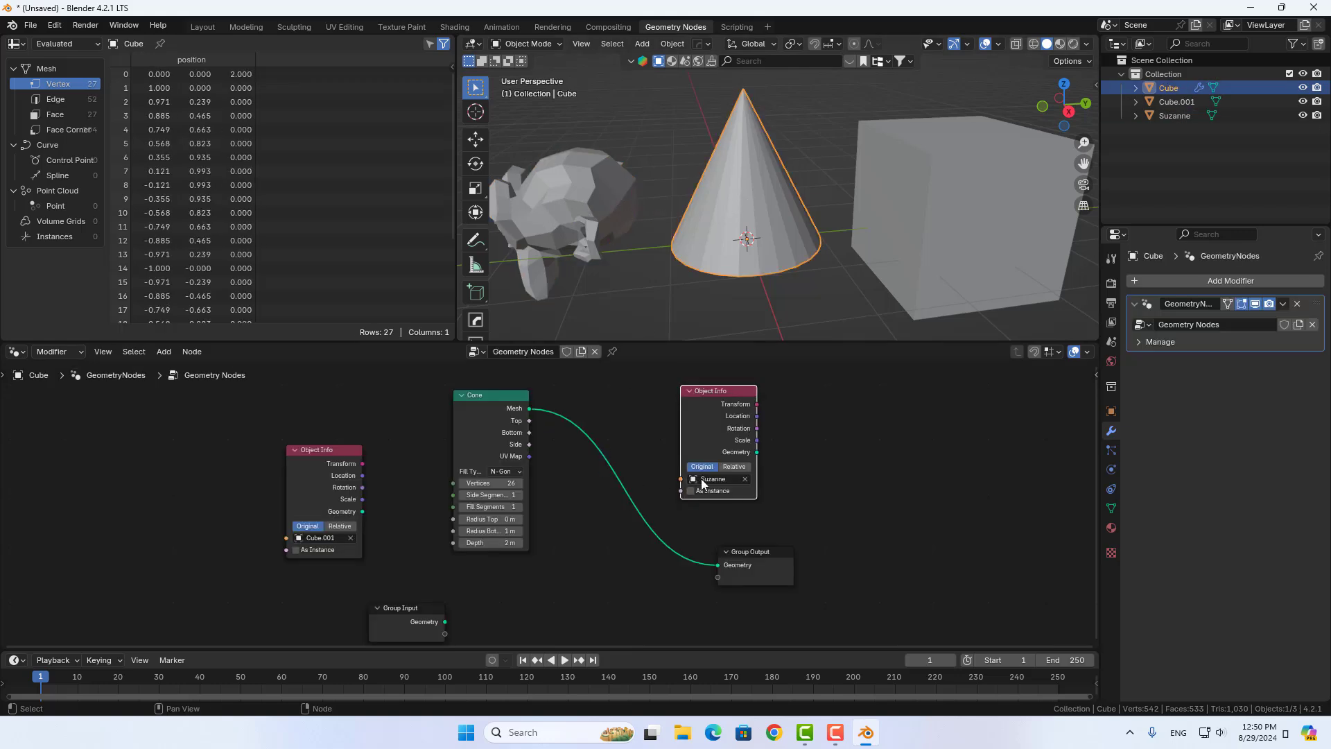
Delete the Cube.001 Object Info node and link Suzanne's Geometry to the Group Output
{"action": "left_click", "coordinate": [334, 451]}
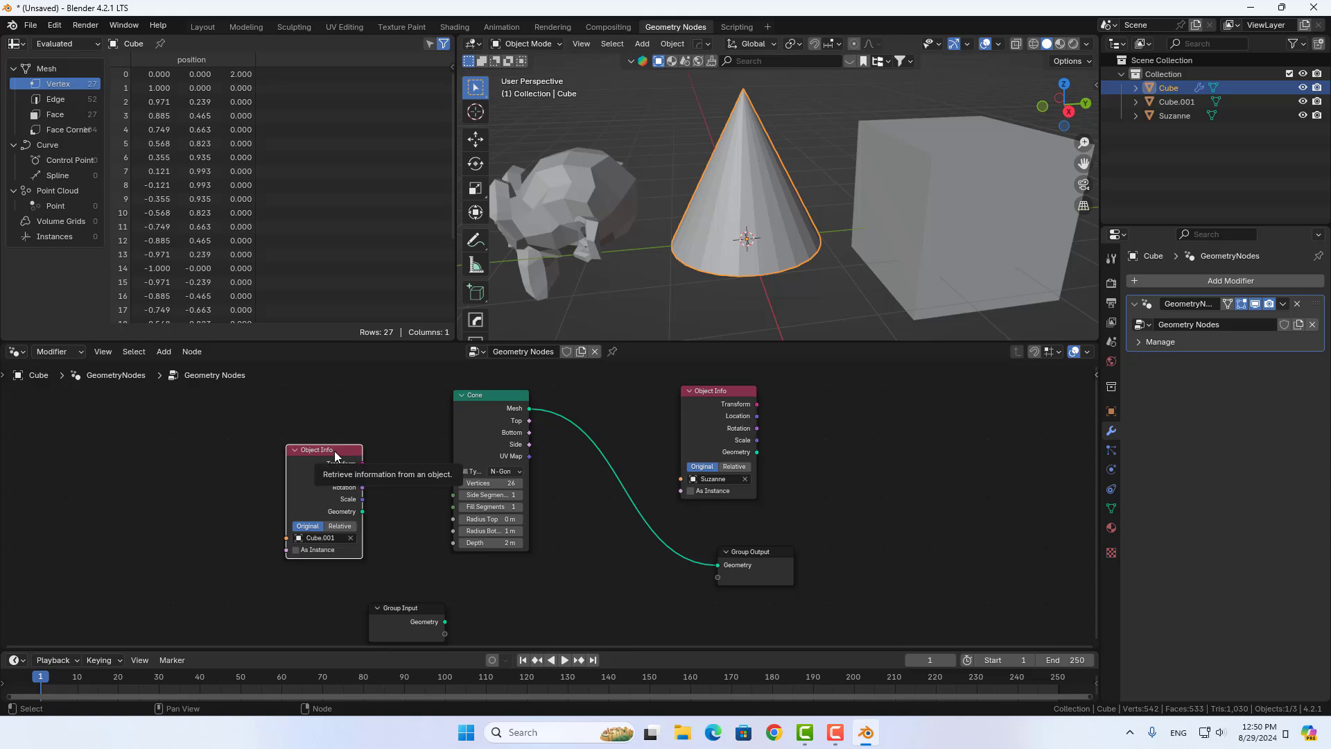
{"action": "key", "text": "Delete"}
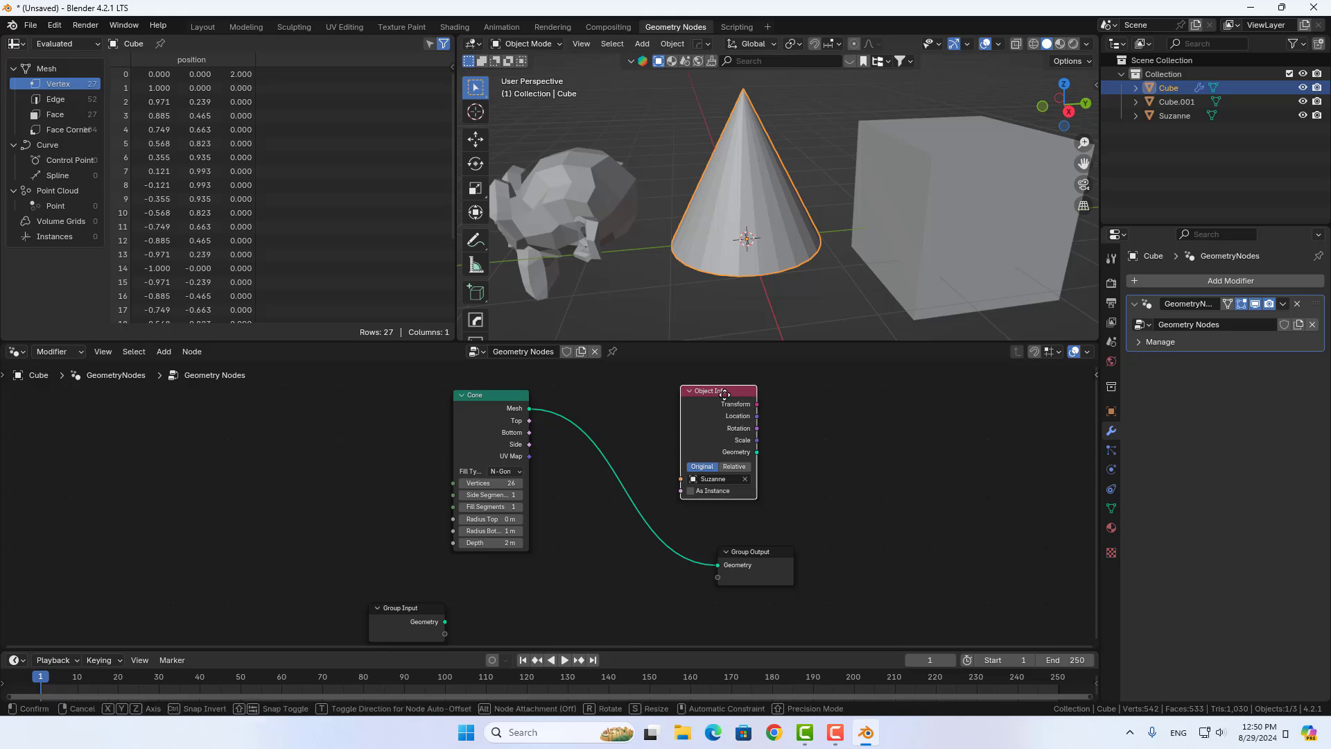
{"action": "left_click_drag", "start_coordinate": [734, 406], "coordinate": [589, 552]}
{"action": "middle_click_drag", "start_coordinate": [679, 607], "coordinate": [678, 553]}
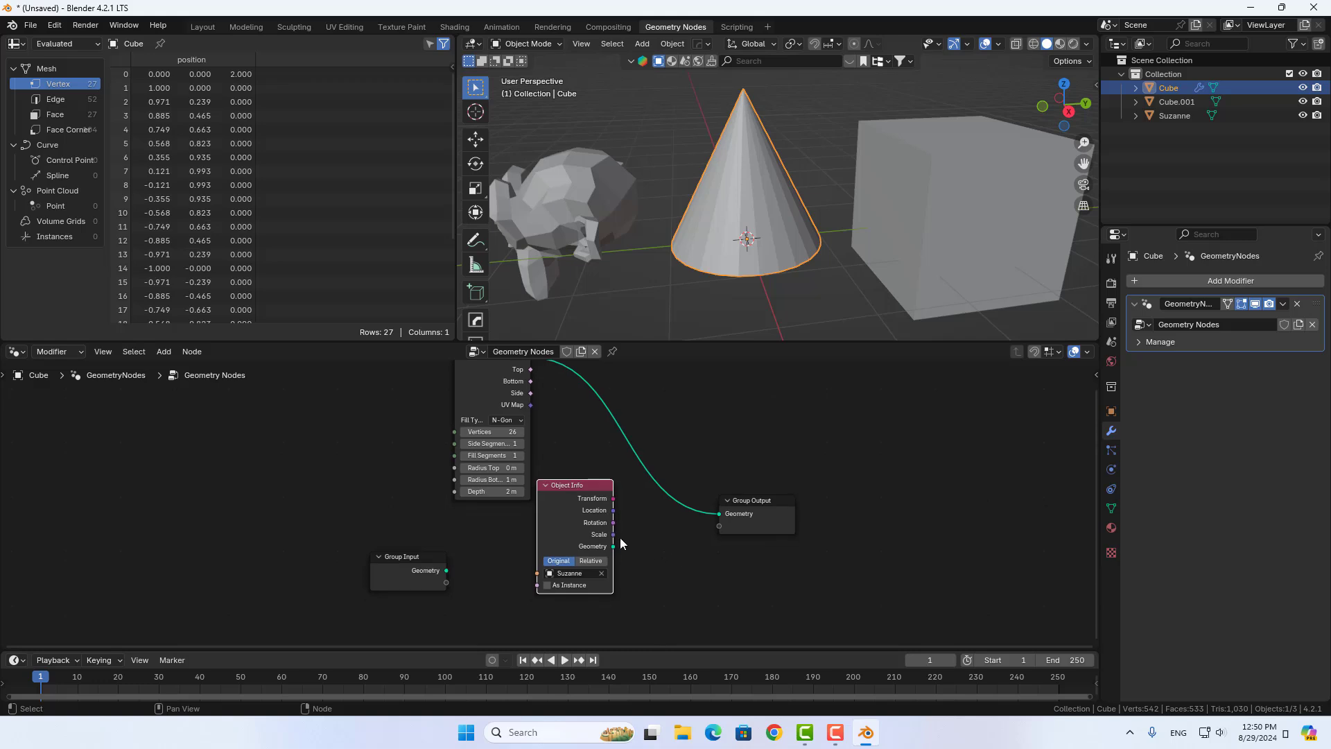
{"action": "left_click_drag", "start_coordinate": [592, 488], "coordinate": [568, 535]}
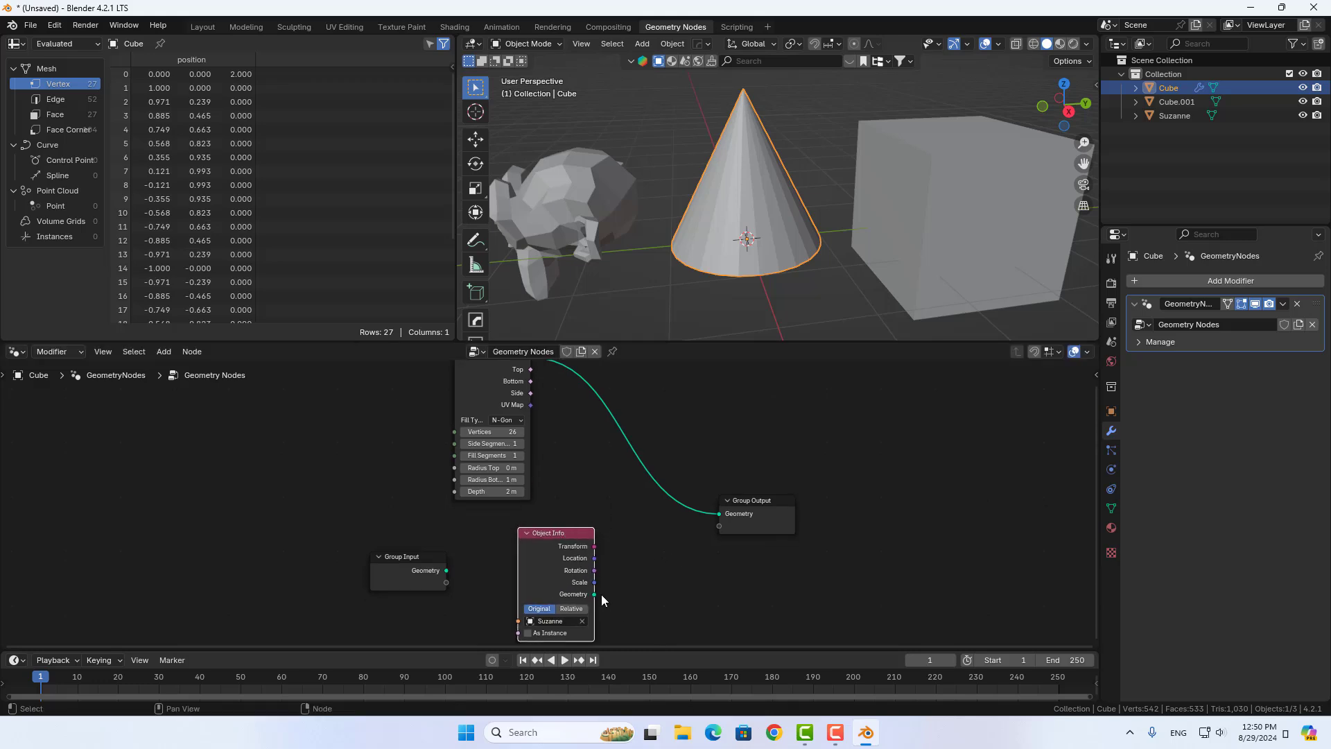
{"action": "left_click_drag", "start_coordinate": [595, 595], "coordinate": [719, 516]}
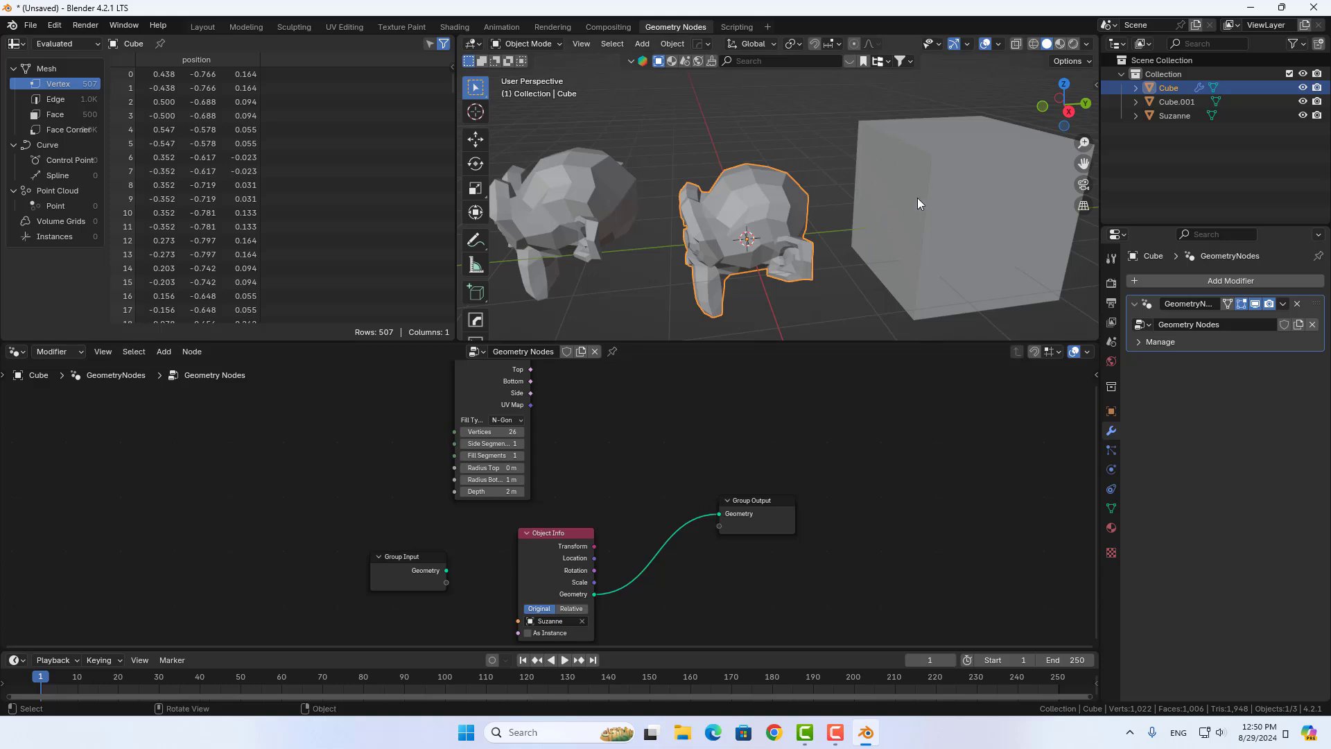
Move the Group Output node further right and add a Join Geometry node in the gap
{"action": "scroll", "coordinate": [647, 397], "scroll_direction": "down", "scroll_amount": 1}
{"action": "scroll", "coordinate": [648, 397], "scroll_direction": "down", "scroll_amount": 1}
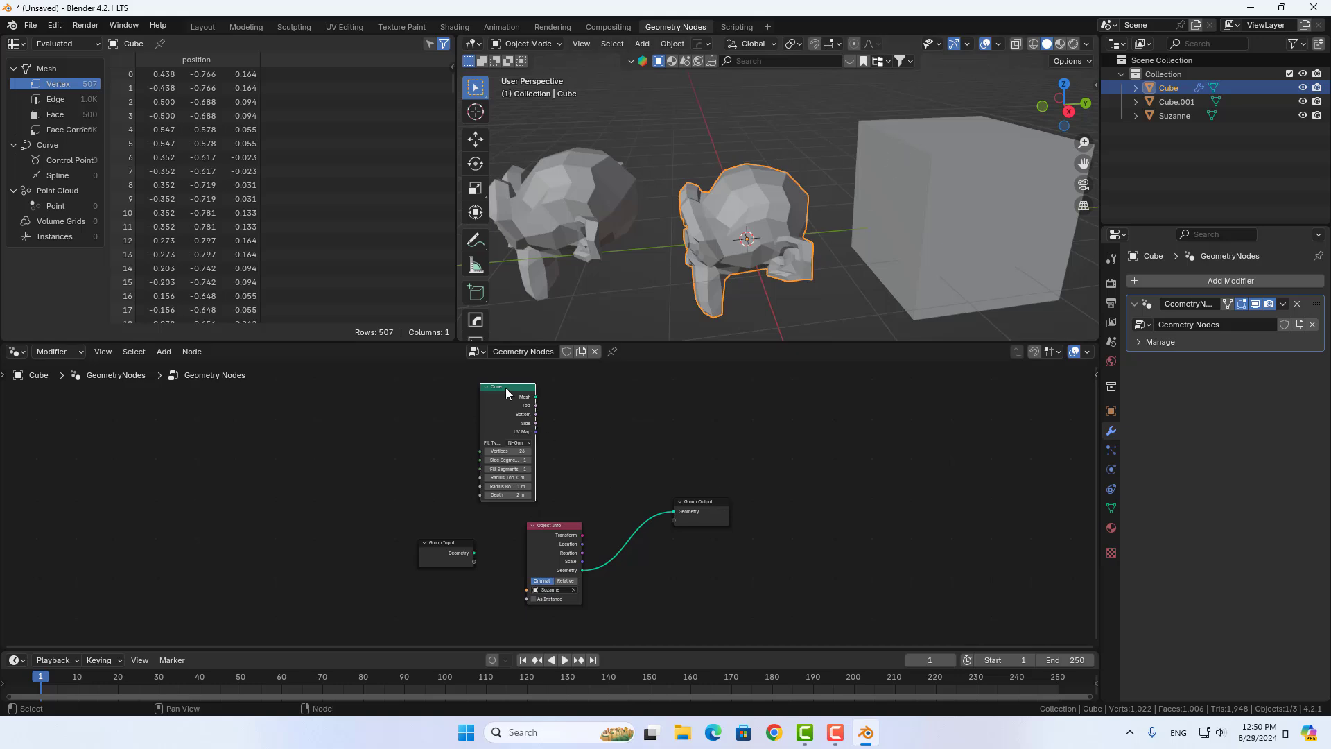
{"action": "left_click", "coordinate": [719, 513]}
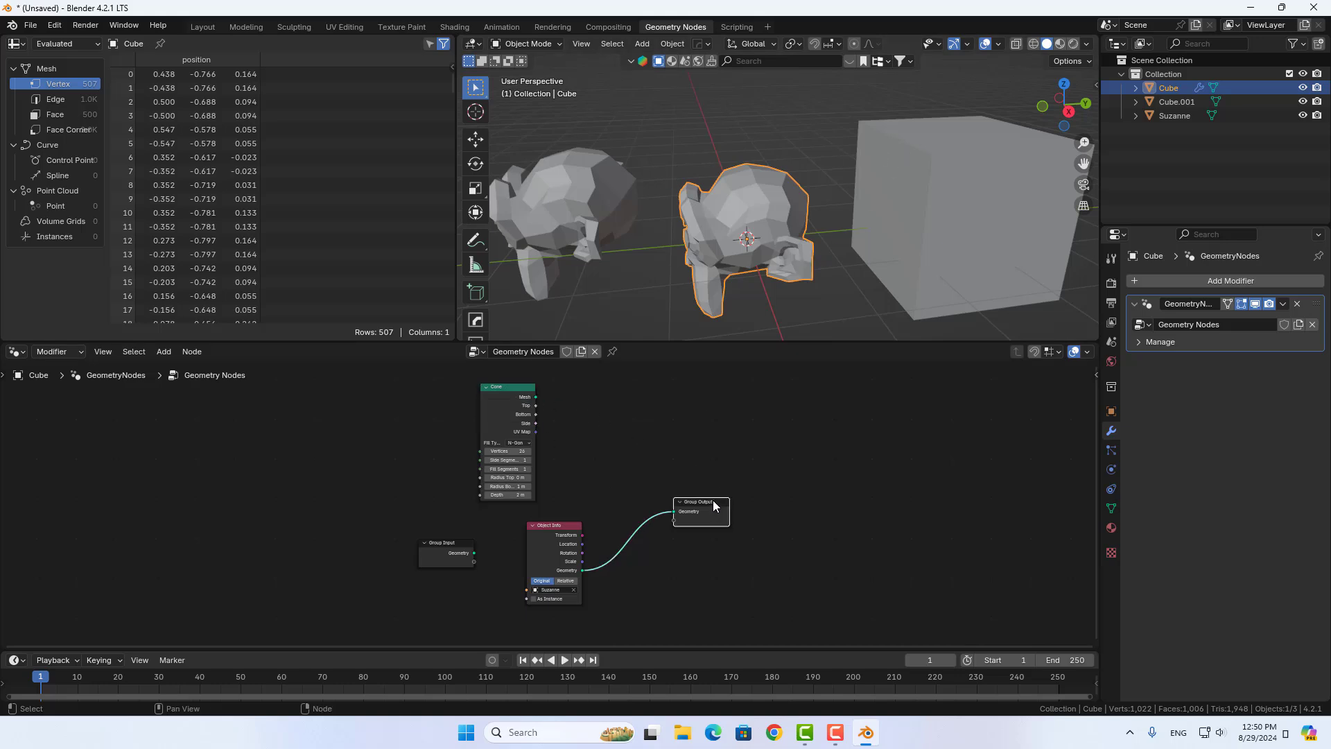
{"action": "left_click_drag", "start_coordinate": [719, 513], "coordinate": [832, 518]}
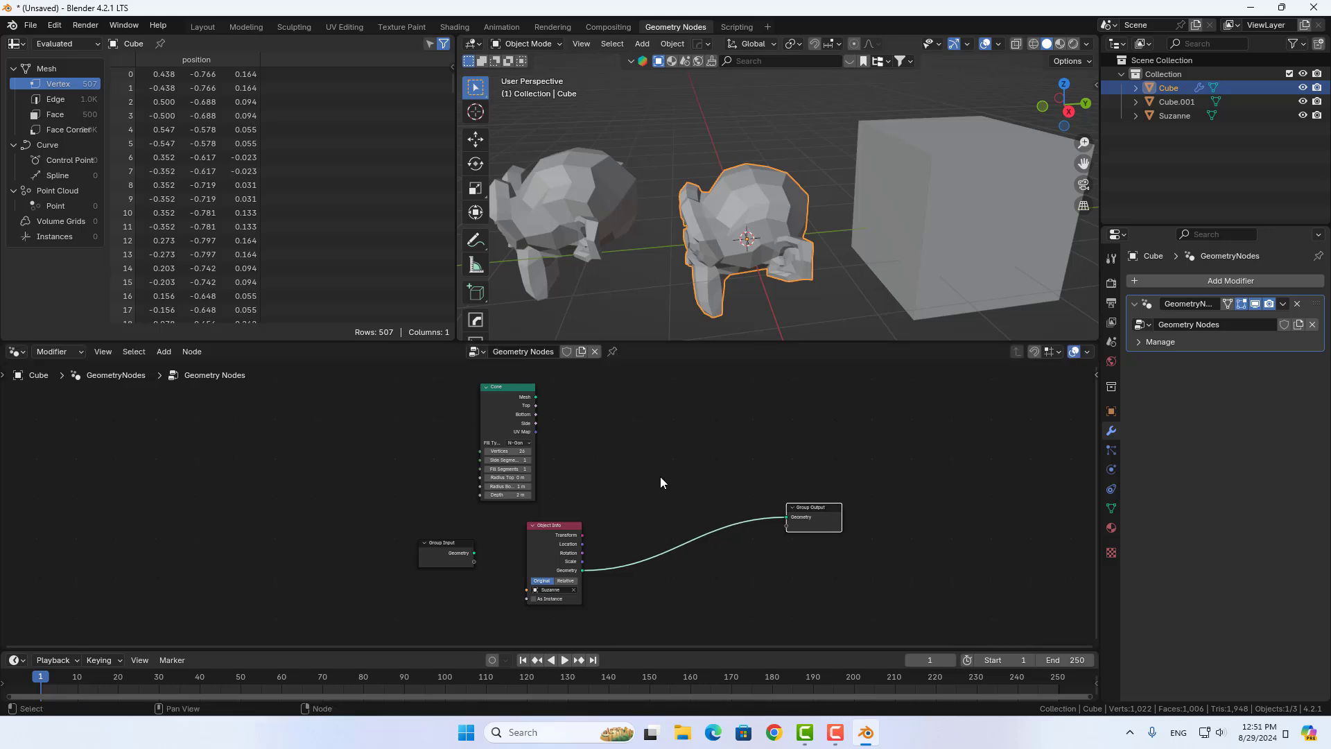
{"action": "key", "text": "shift+a"}
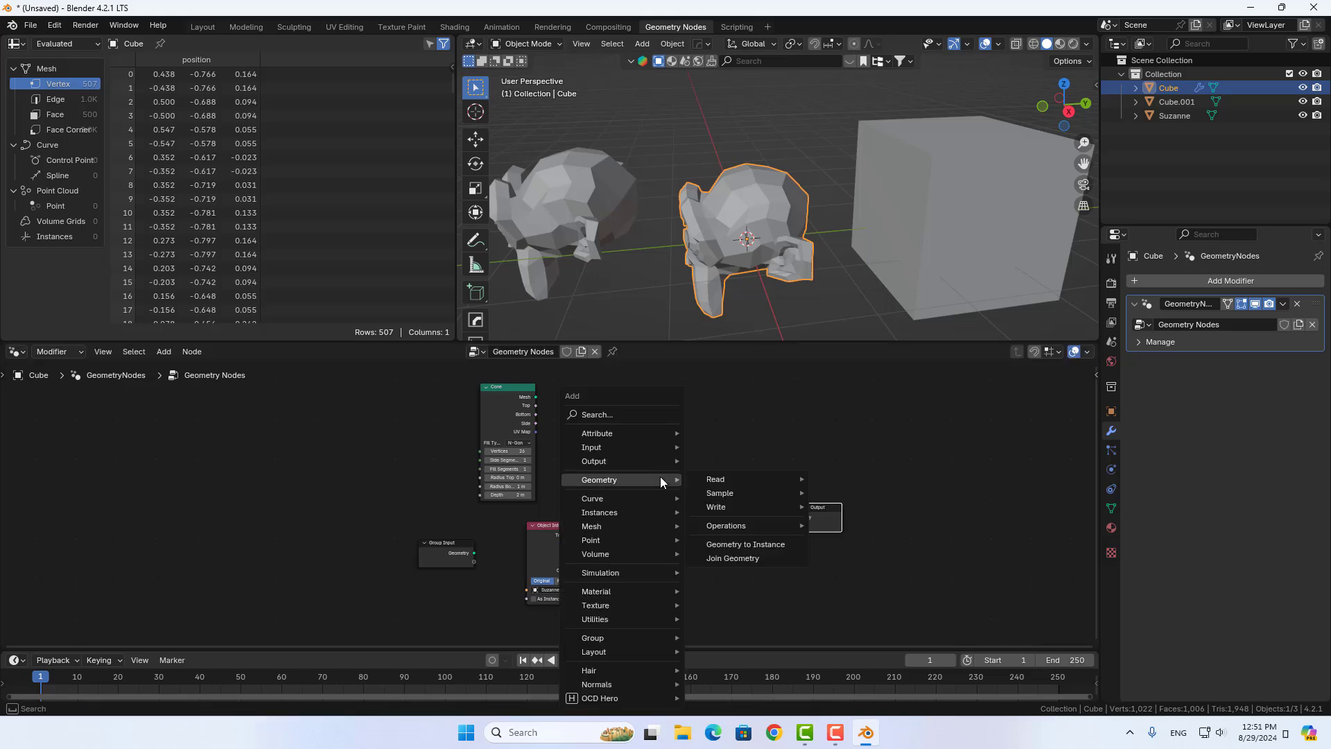
{"action": "left_click", "coordinate": [651, 416]}
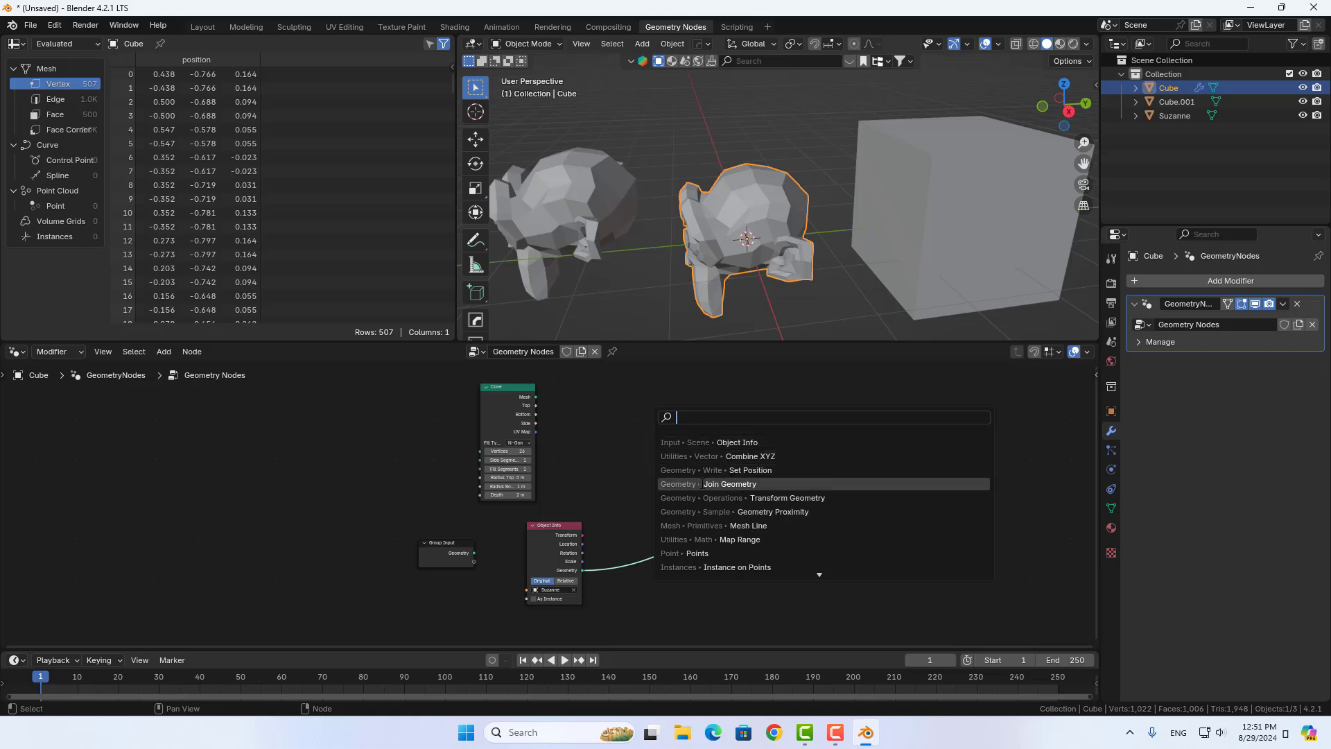
{"action": "left_click", "coordinate": [735, 483]}
{"action": "left_click", "coordinate": [664, 474]}
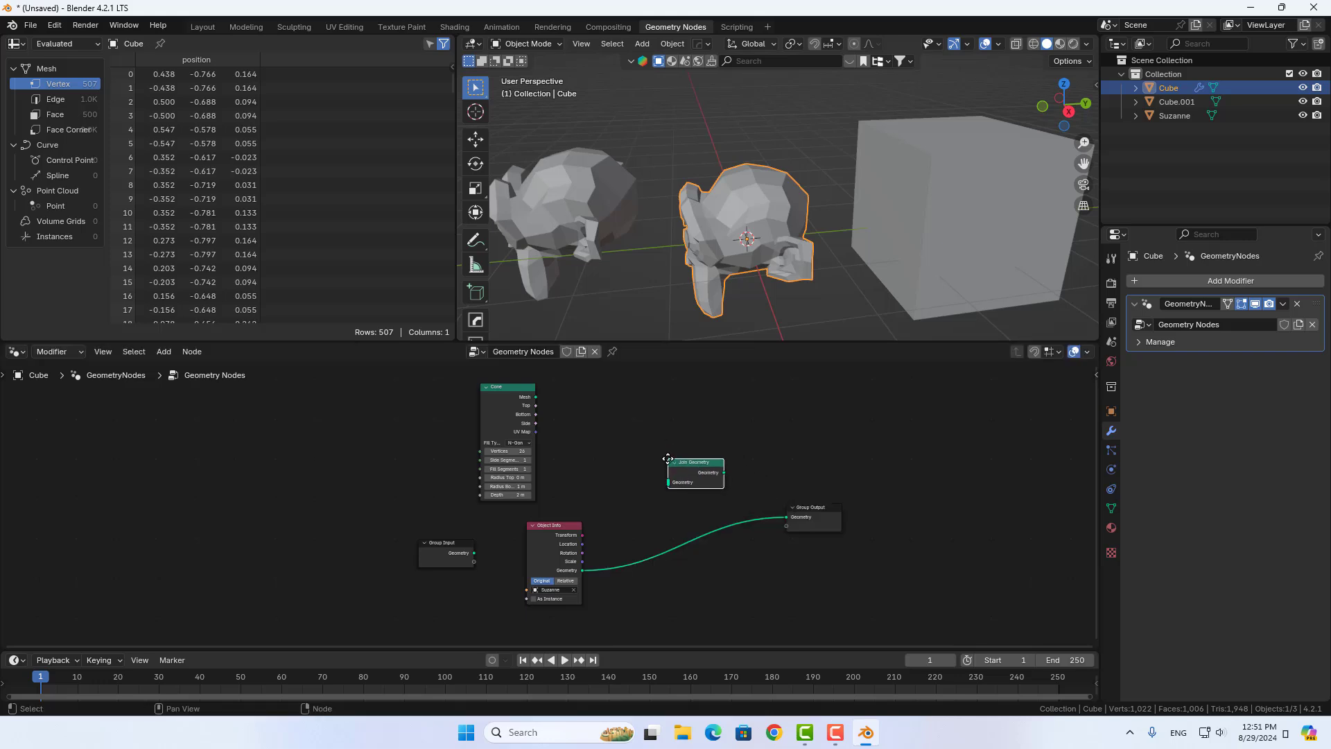
Link the Cone mesh and the Suzanne Object Info geometry into Join Geometry
{"action": "scroll", "coordinate": [663, 475], "scroll_direction": "up", "scroll_amount": 1}
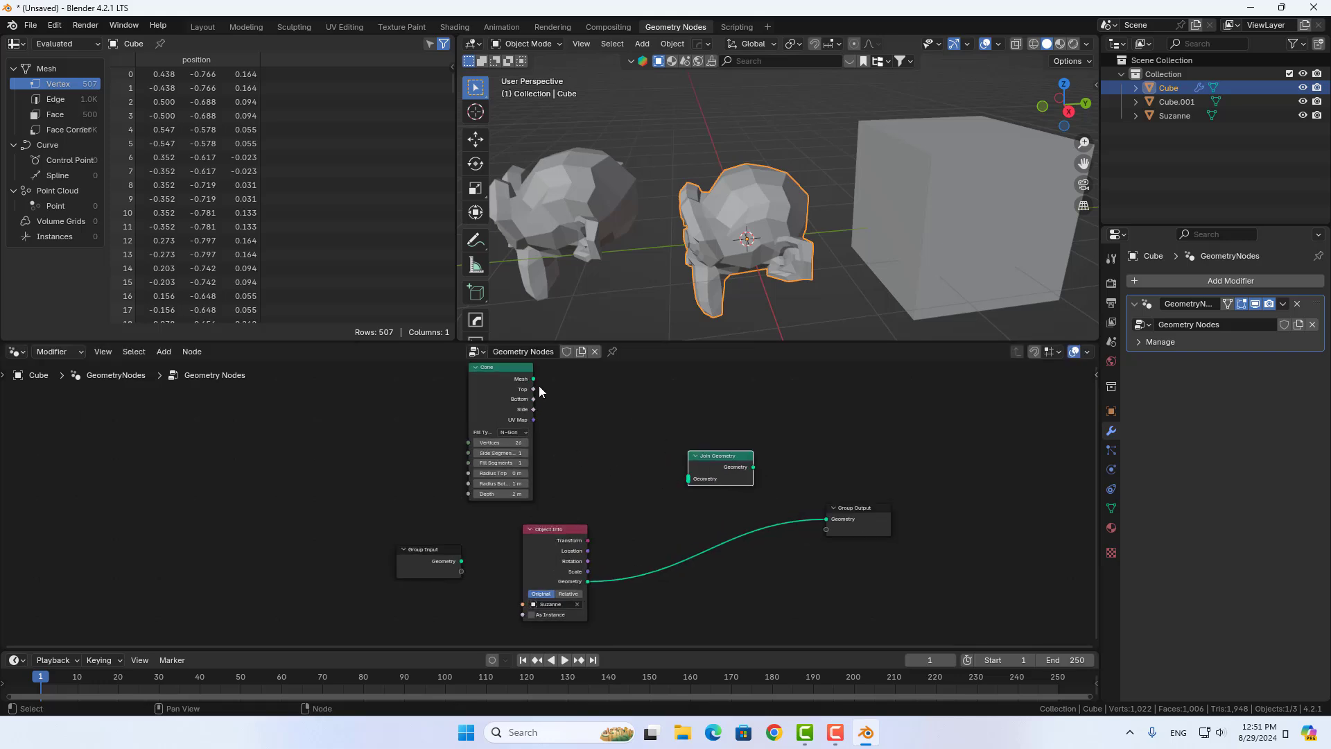
{"action": "left_click_drag", "start_coordinate": [533, 378], "coordinate": [709, 473]}
{"action": "key", "text": "Escape"}
{"action": "left_click_drag", "start_coordinate": [533, 378], "coordinate": [689, 484]}
{"action": "mouse_move", "coordinate": [588, 581]}
{"action": "left_mouse_down"}
{"action": "mouse_move", "coordinate": [688, 479]}
{"action": "mouse_move", "coordinate": [826, 518]}
{"action": "left_mouse_up"}
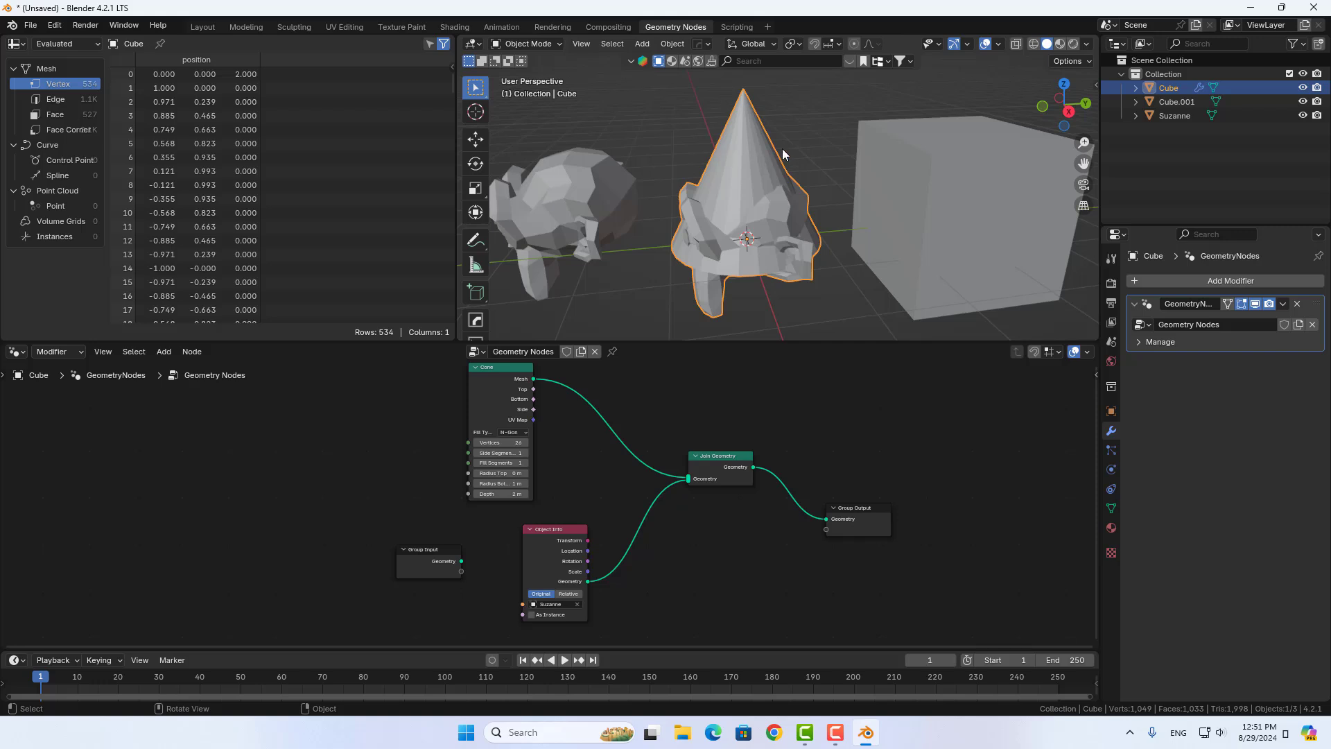
Delete the extra Cube.001 and Suzanne objects from the scene
{"action": "left_click", "coordinate": [941, 205]}
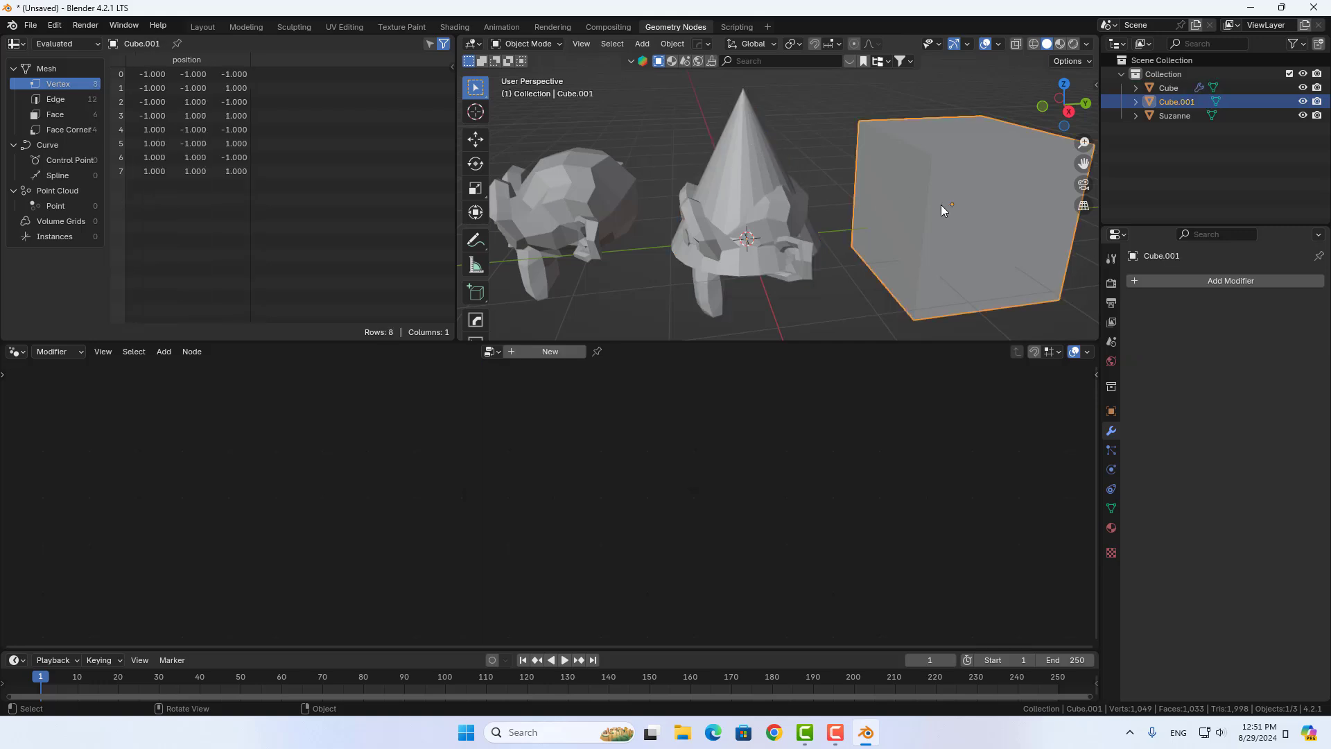
{"action": "key", "text": "Delete"}
{"action": "left_click", "coordinate": [589, 168]}
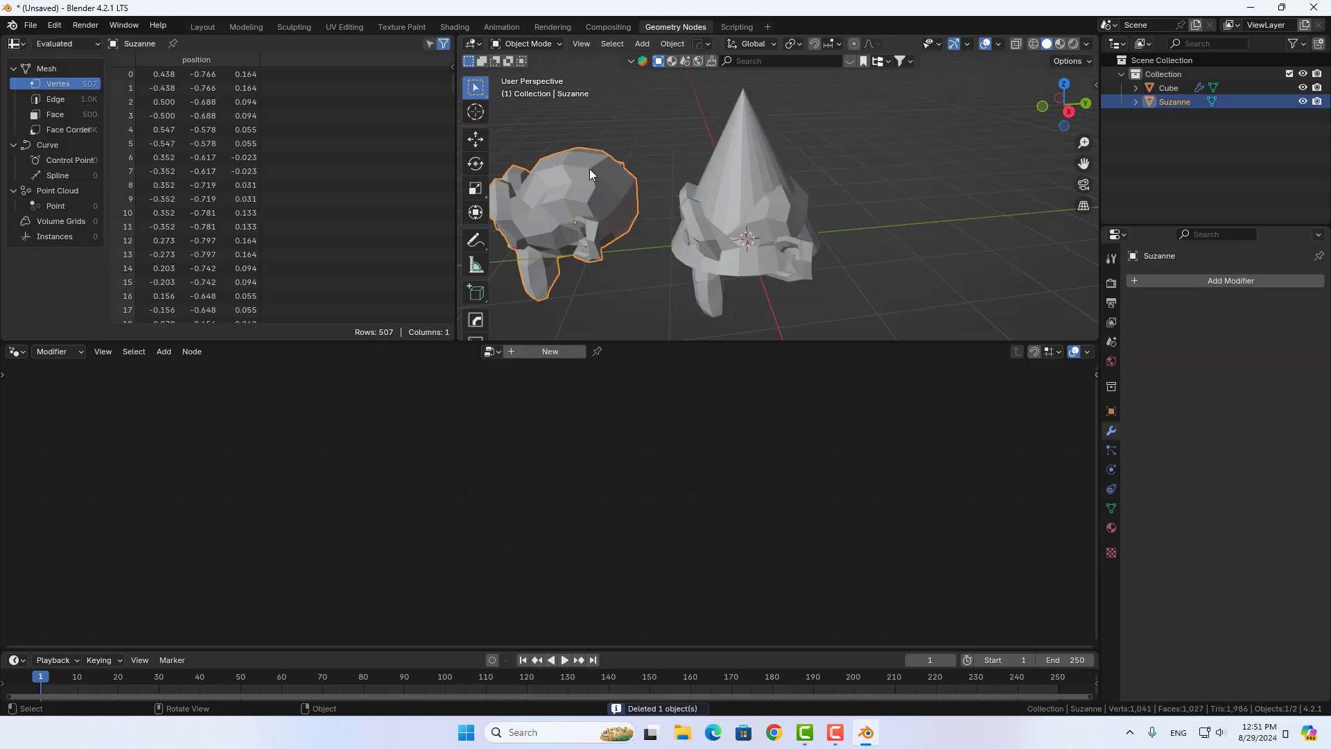
{"action": "left_click", "coordinate": [754, 197]}
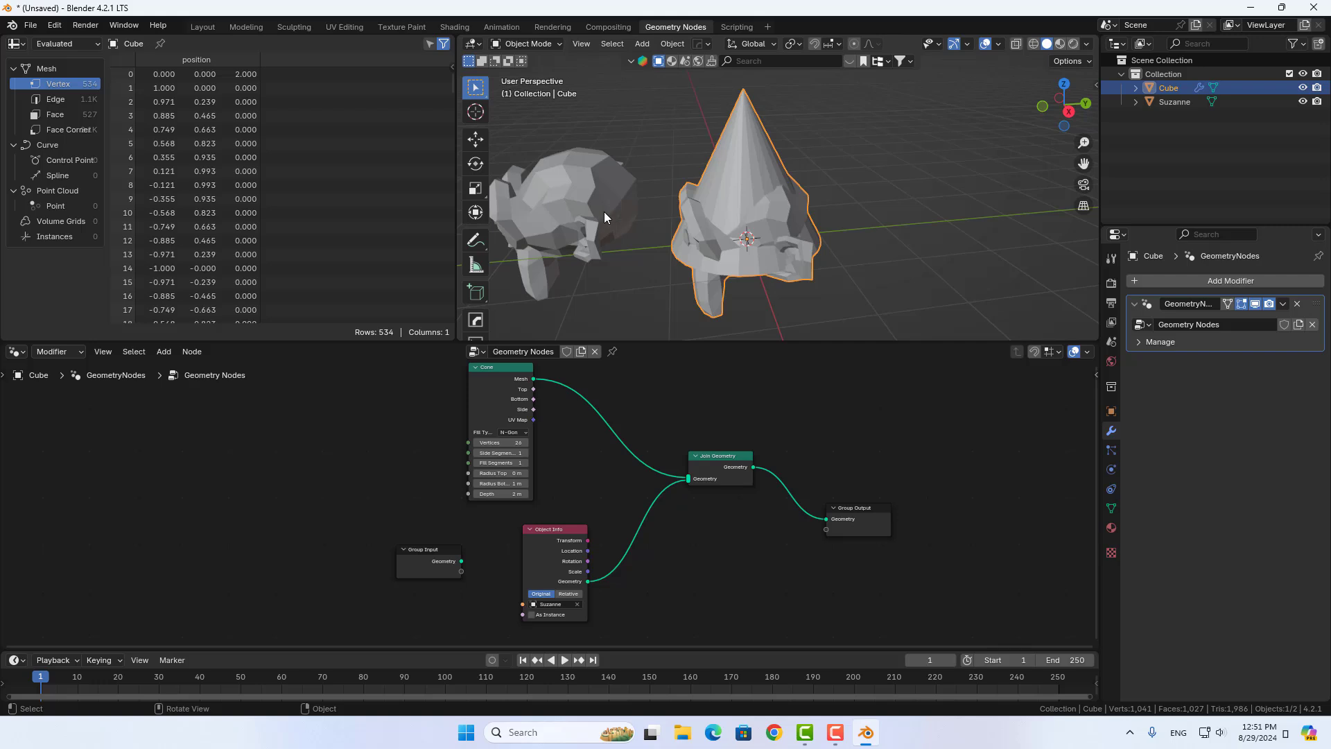
{"action": "left_click", "coordinate": [604, 217]}
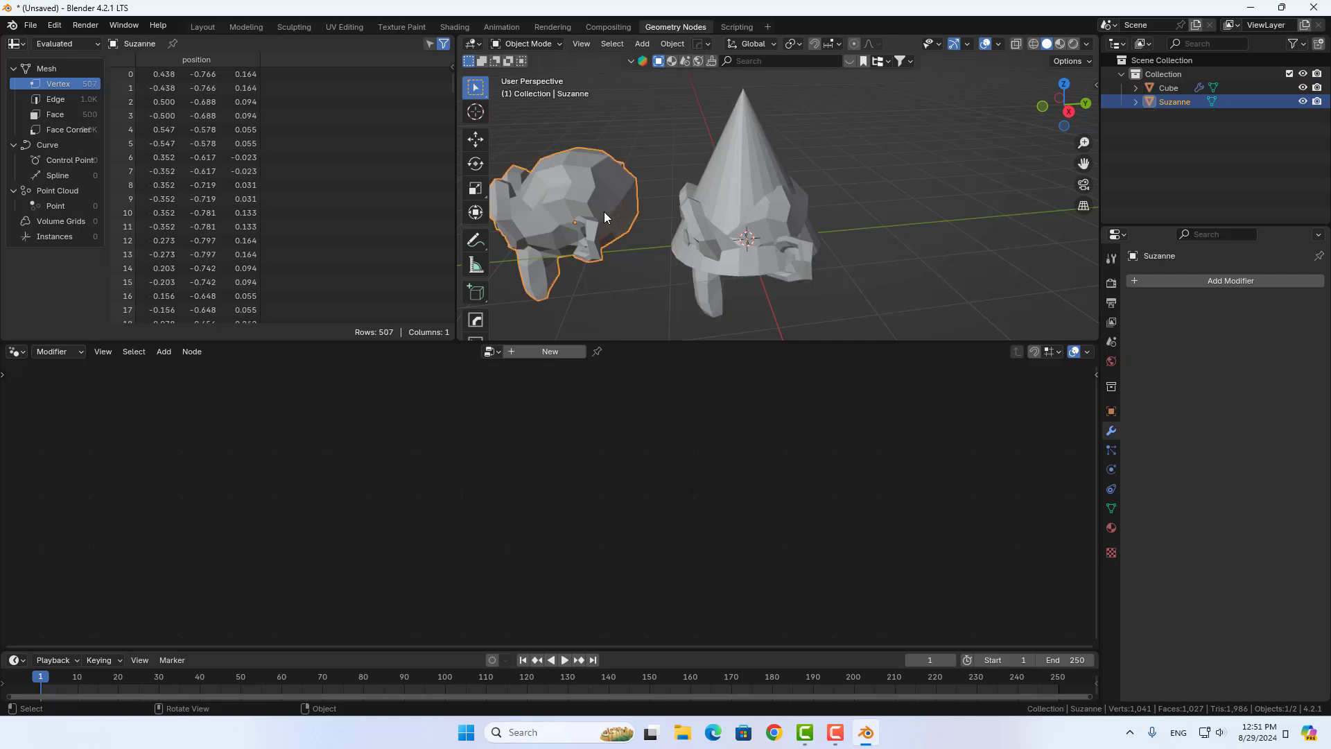
{"action": "key", "text": "Delete"}
Clear the Object field of the Object Info node so it references nothing
{"action": "left_click", "coordinate": [756, 227]}
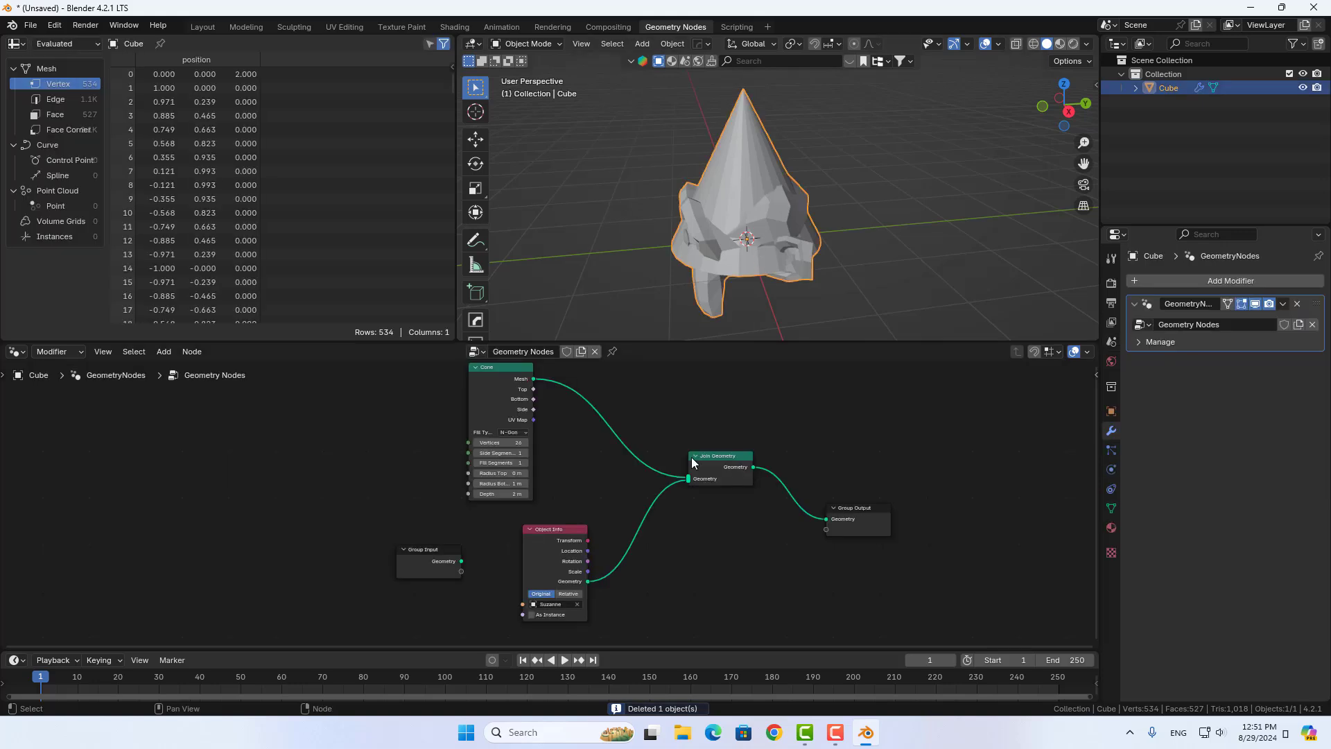
{"action": "left_click", "coordinate": [547, 534]}
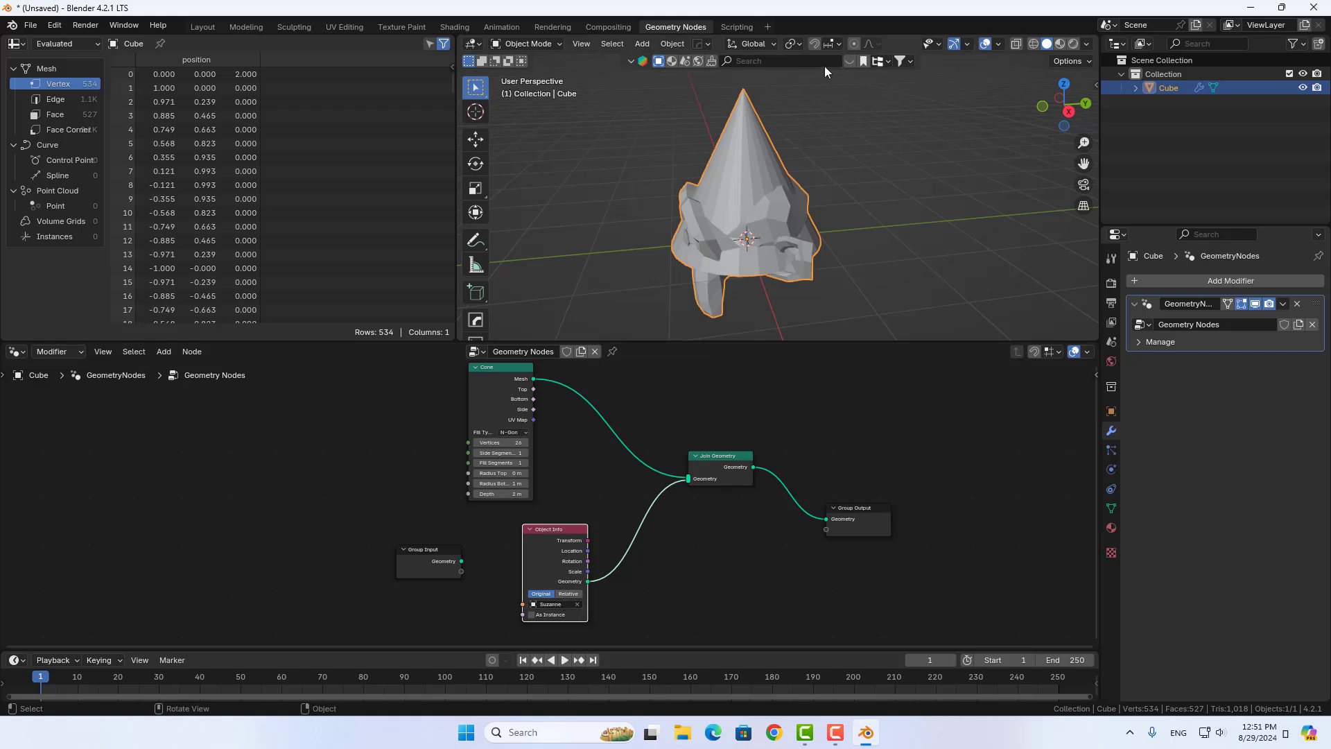
{"action": "left_click", "coordinate": [578, 604]}
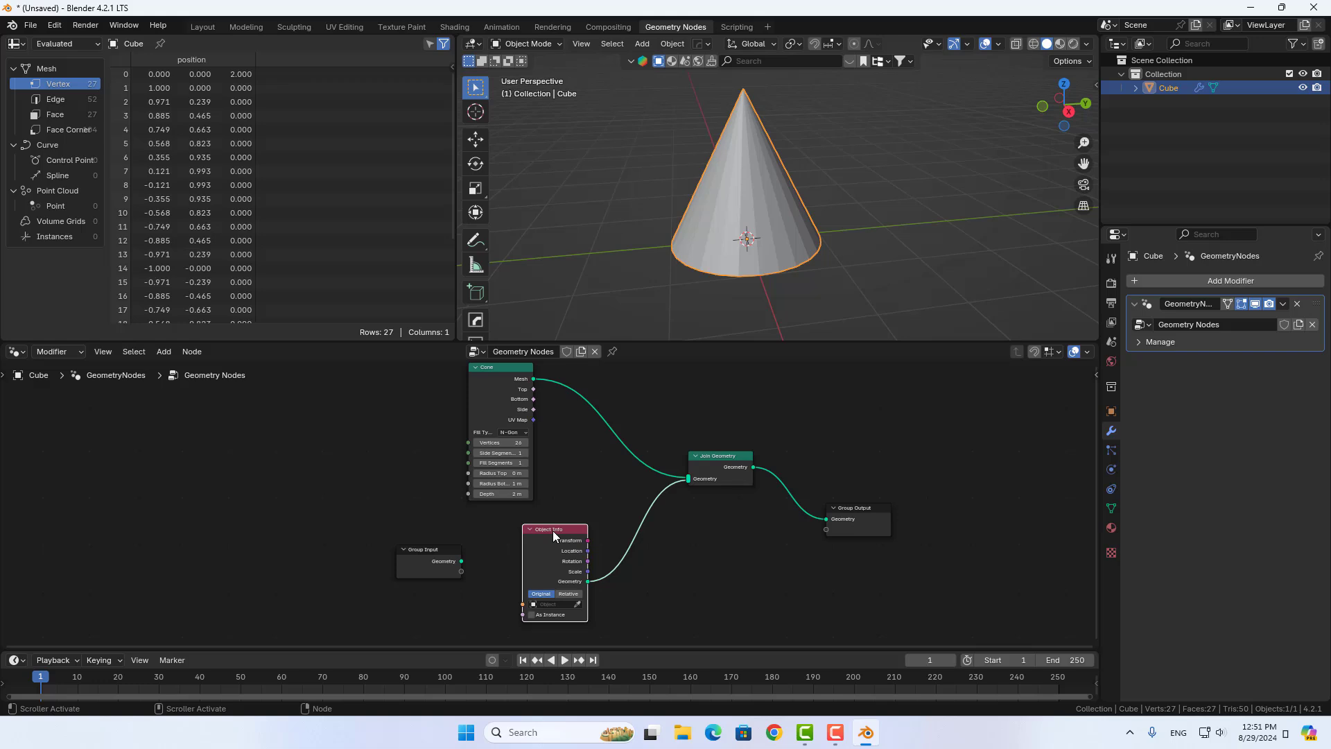
Remove the Object Info node and feed the Group Input cube geometry into Join Geometry
{"action": "key", "text": "x"}
{"action": "key", "text": "shift+a"}
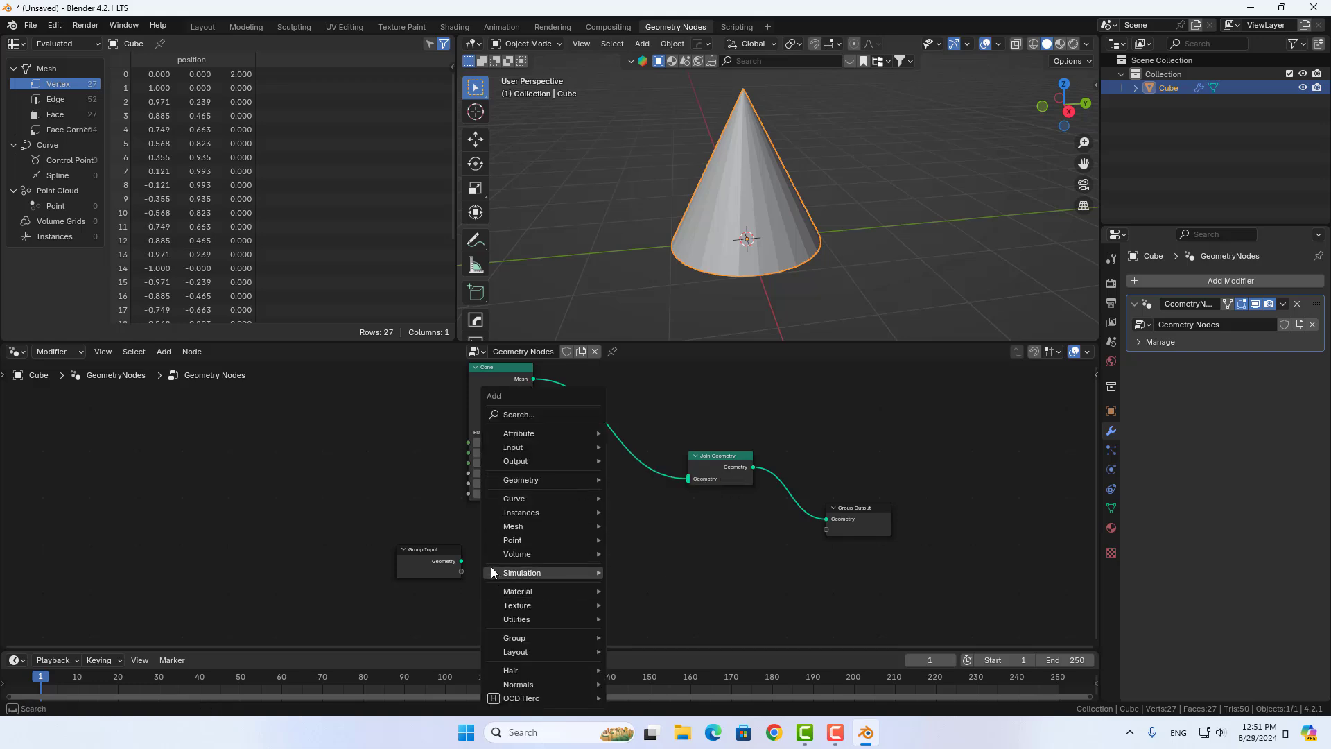
{"action": "left_click", "coordinate": [458, 565]}
{"action": "left_click_drag", "start_coordinate": [461, 562], "coordinate": [687, 478]}
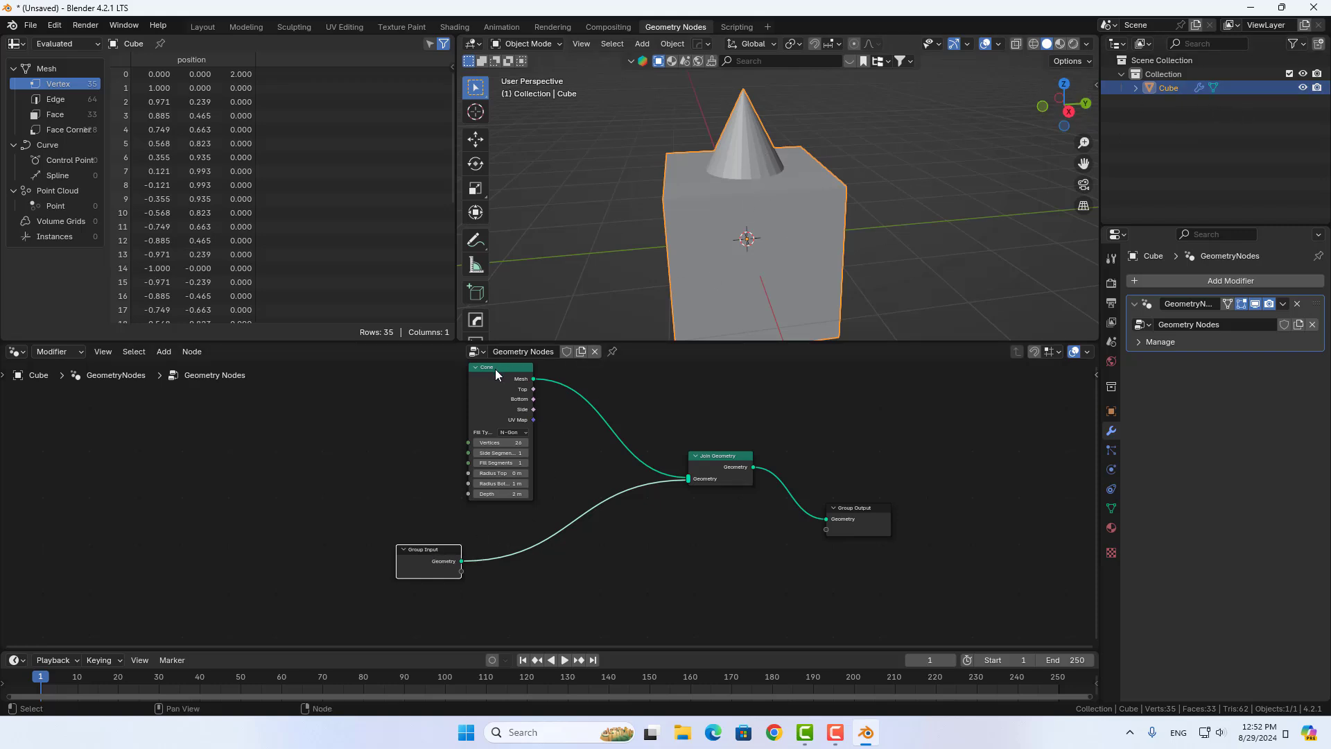
{"action": "left_click", "coordinate": [500, 416]}
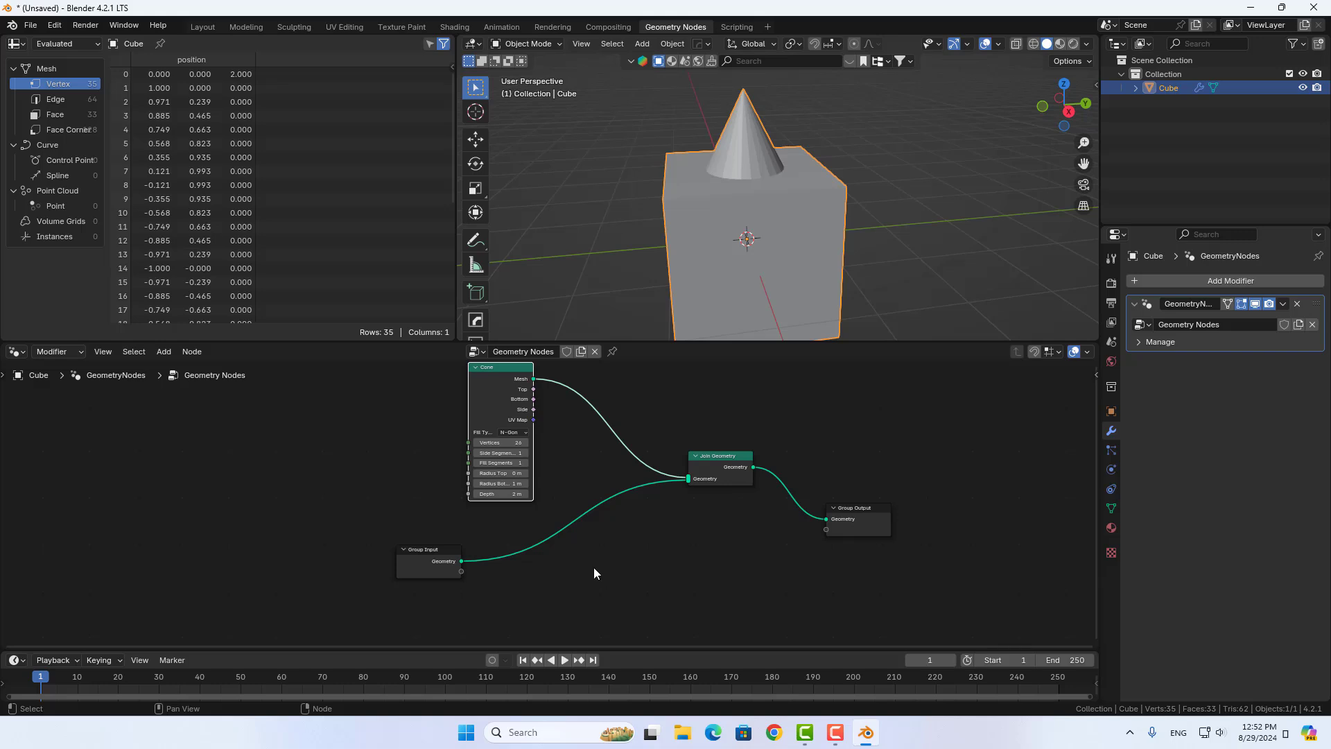
{"action": "key", "text": "shift+a"}
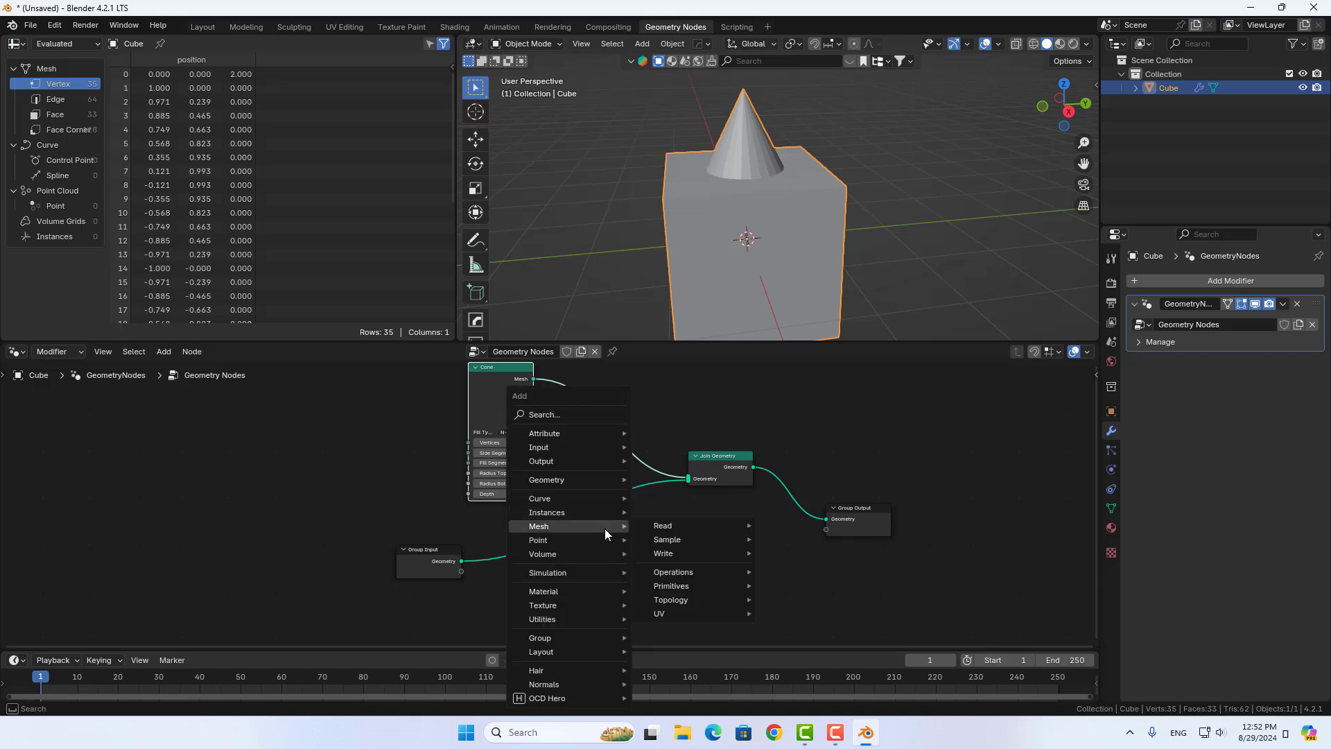
{"action": "mouse_move", "coordinate": [672, 585]}
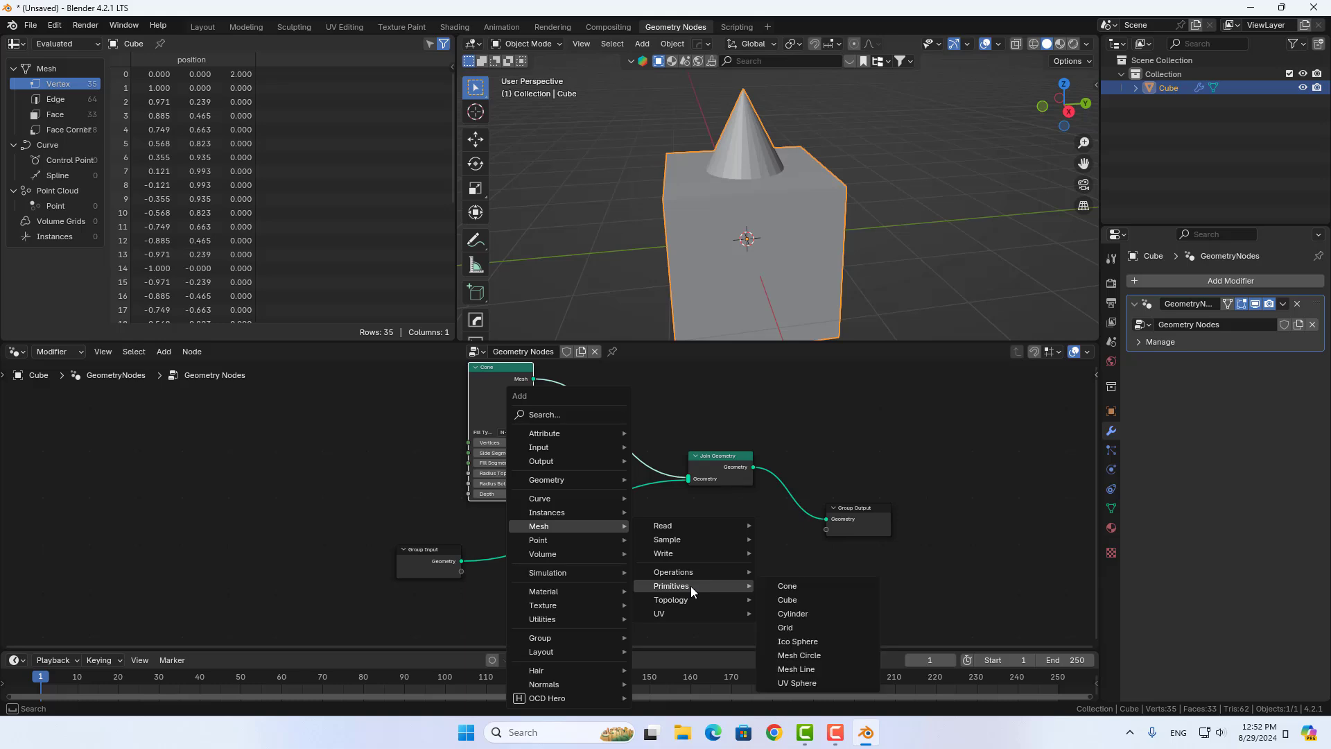
Add a Grid mesh node and connect its Mesh output into Join Geometry
{"action": "left_click", "coordinate": [797, 628]}
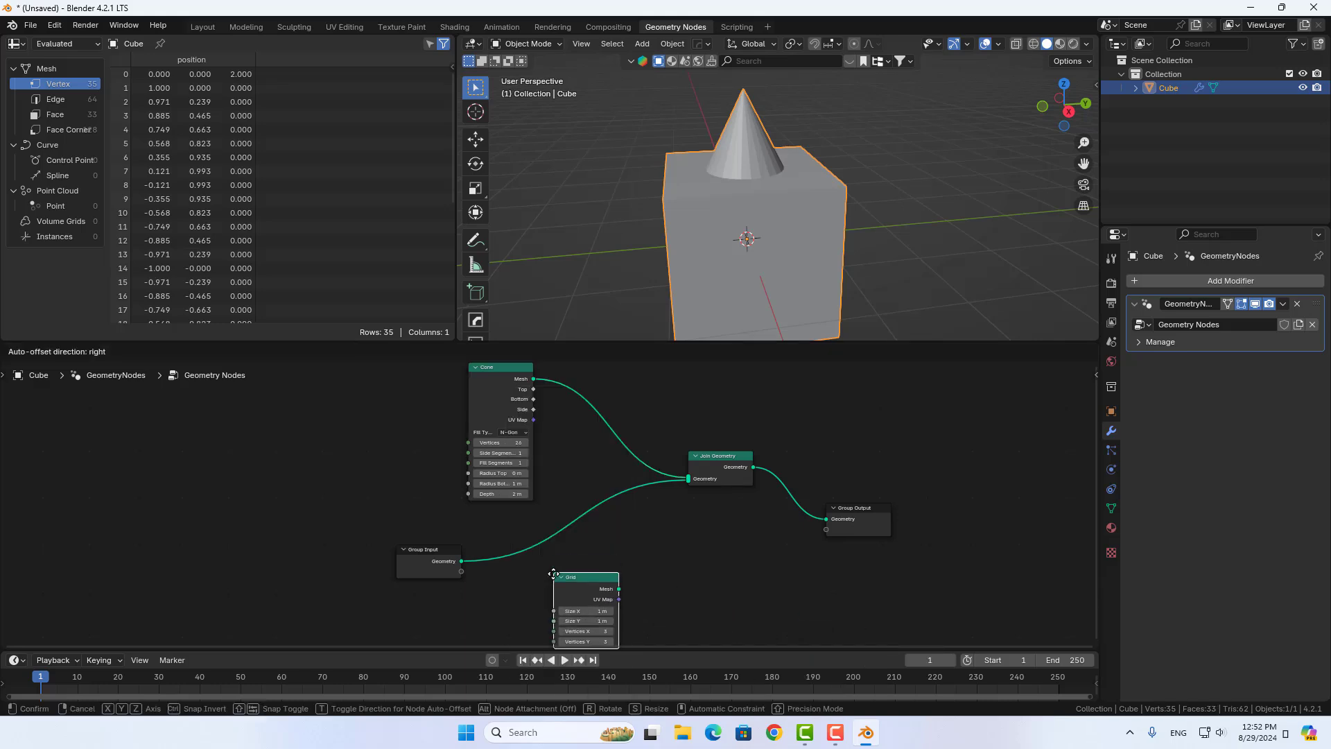
{"action": "left_click", "coordinate": [553, 574]}
{"action": "left_click_drag", "start_coordinate": [619, 590], "coordinate": [690, 480]}
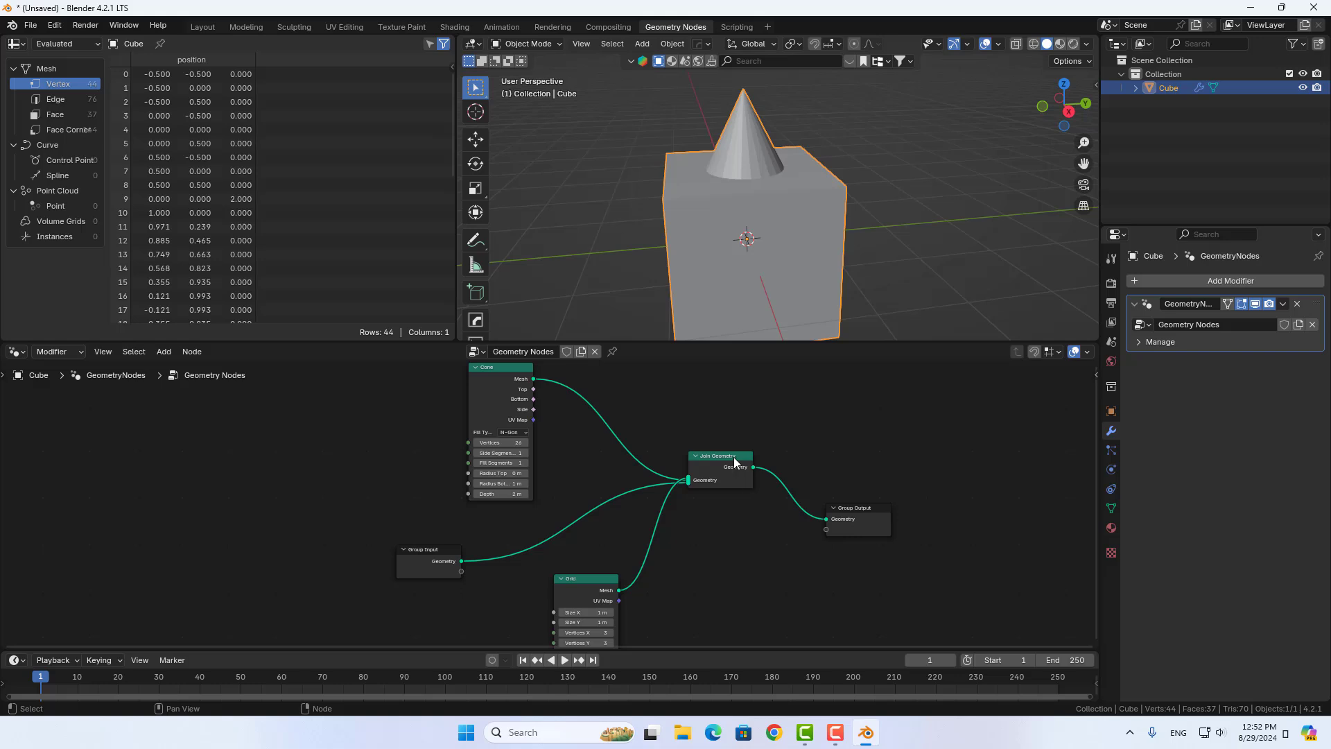
Spread out the Join Geometry, Group Output and Cone nodes
{"action": "left_click_drag", "start_coordinate": [735, 461], "coordinate": [779, 447]}
{"action": "left_click_drag", "start_coordinate": [874, 509], "coordinate": [989, 505]}
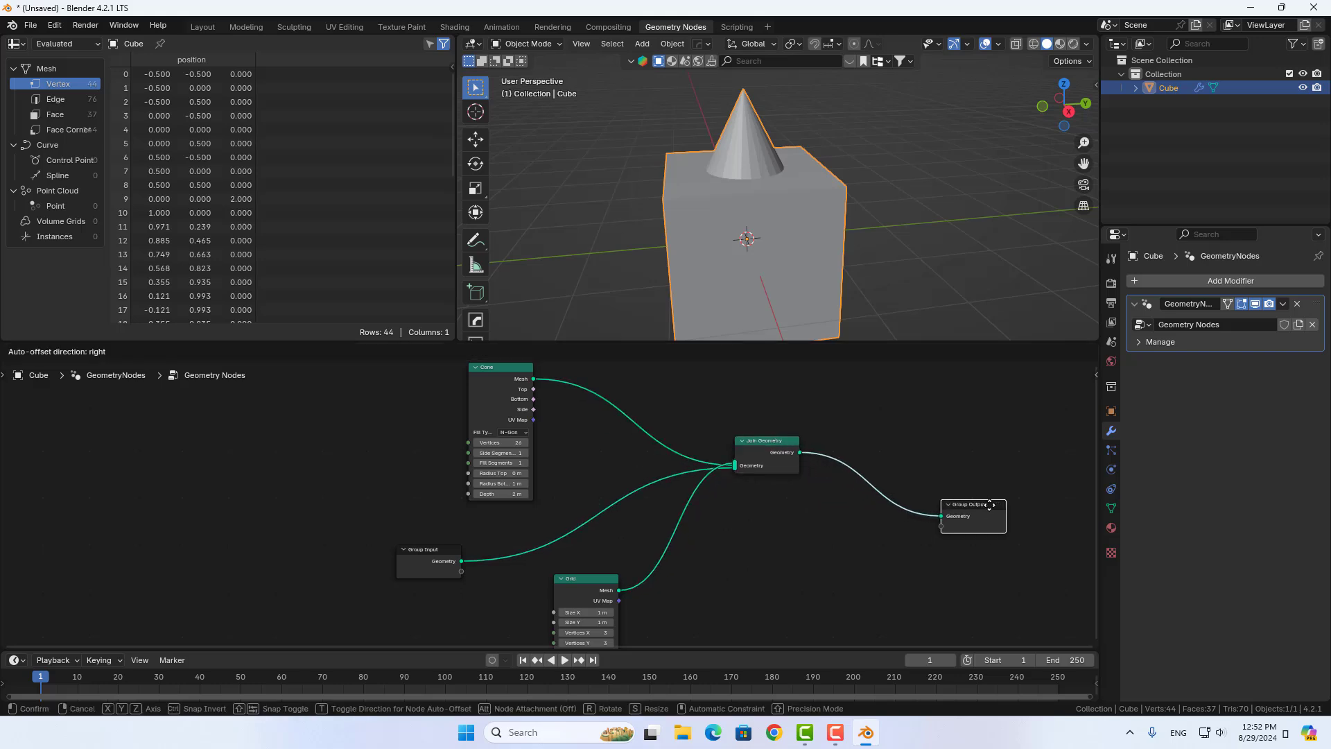
{"action": "scroll", "coordinate": [609, 480], "scroll_direction": "down", "scroll_amount": 1}
{"action": "left_click_drag", "start_coordinate": [508, 393], "coordinate": [488, 381]}
{"action": "scroll", "coordinate": [499, 416], "scroll_direction": "down", "scroll_amount": 1}
{"action": "scroll", "coordinate": [513, 448], "scroll_direction": "down", "scroll_amount": 1}
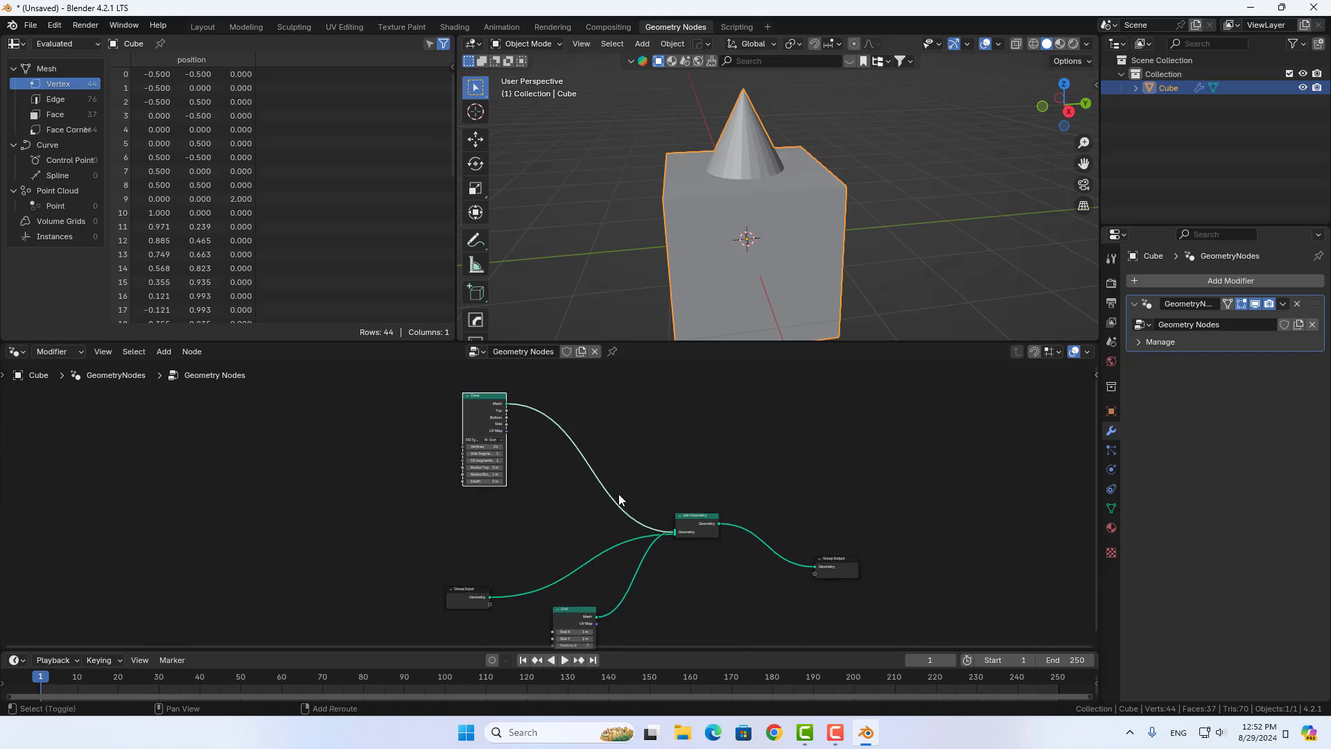
Insert a Transform Geometry node after the Cone, lifting the cone 1.4 units in Z
{"action": "key", "text": "shift+a"}
{"action": "left_click", "coordinate": [580, 384]}
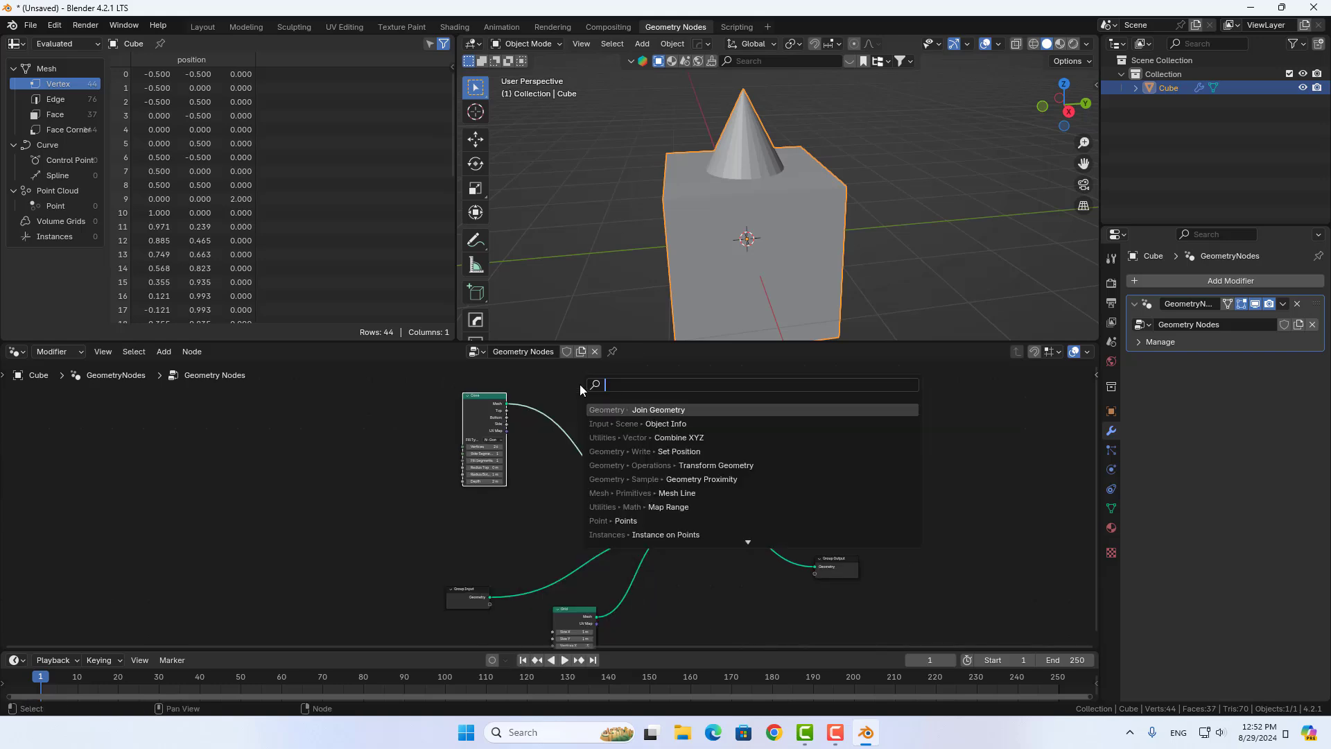
{"action": "type", "text": "t"}
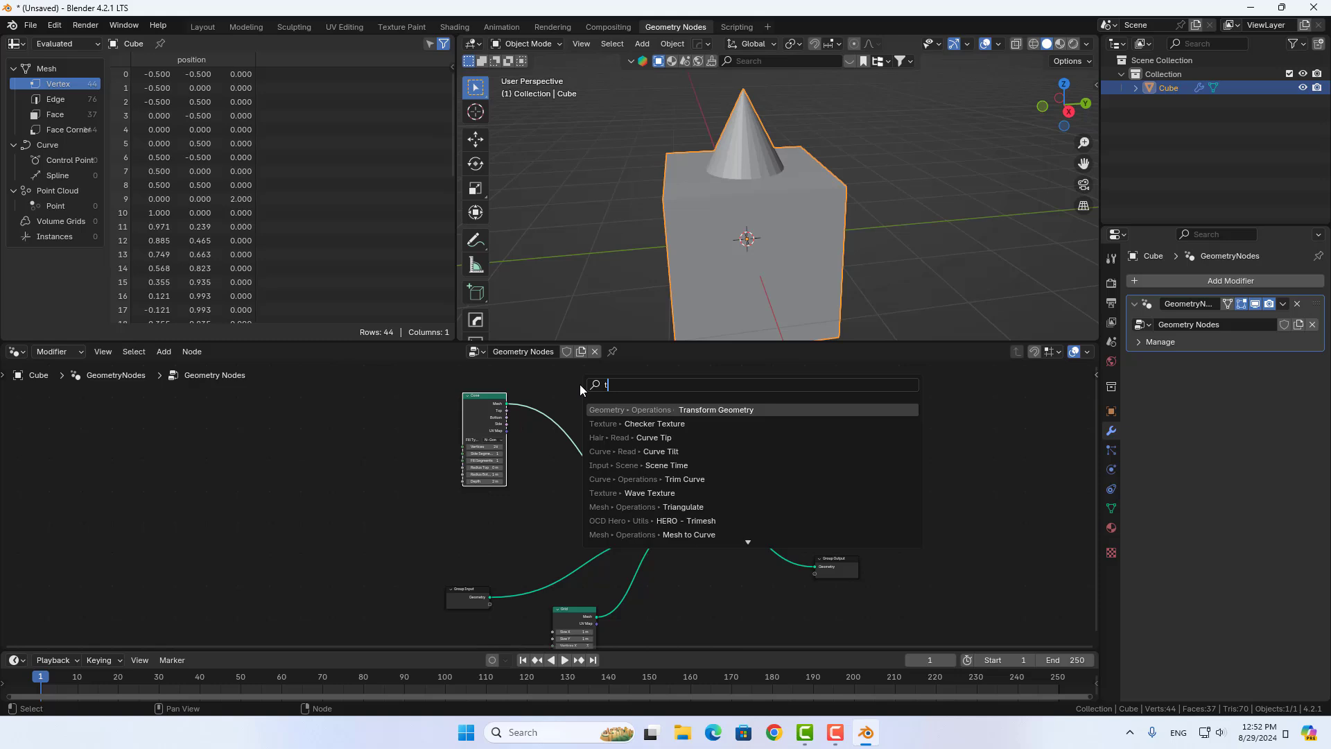
{"action": "type", "text": "ra"}
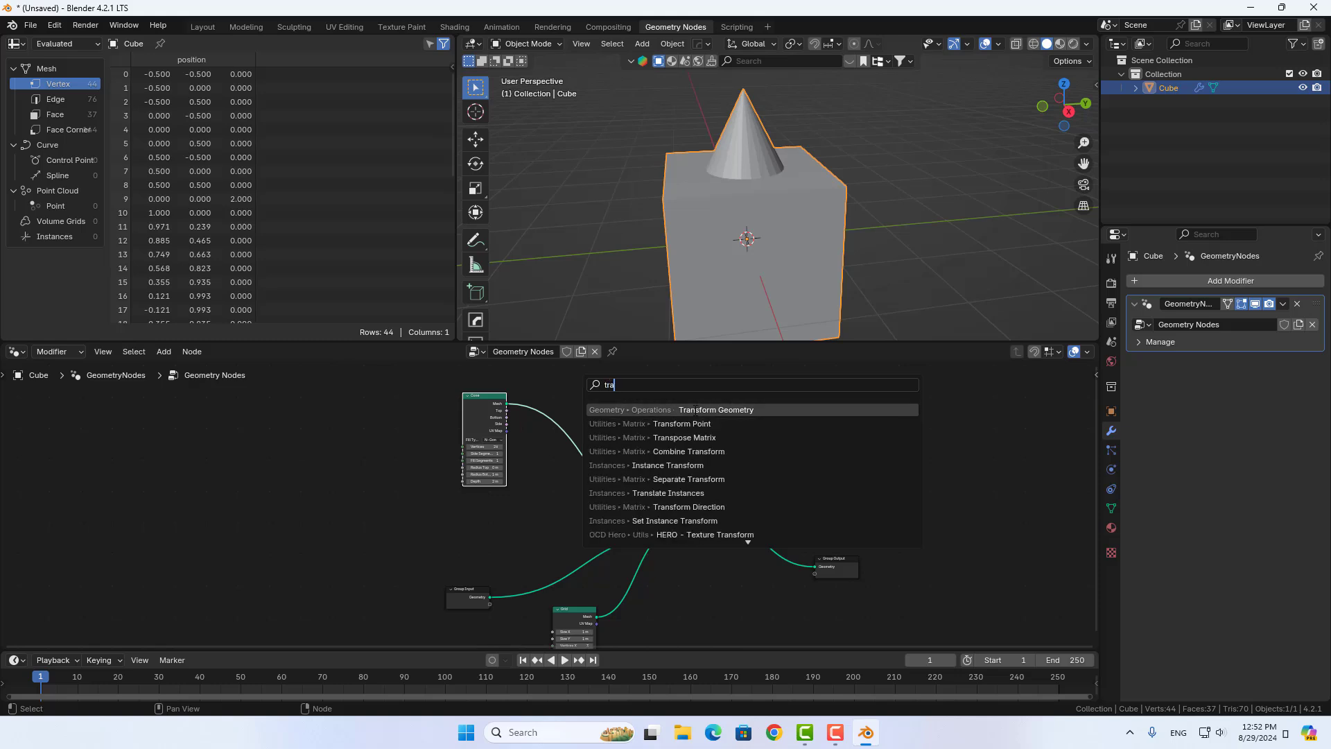
{"action": "key", "text": "Return"}
{"action": "left_click", "coordinate": [556, 414]}
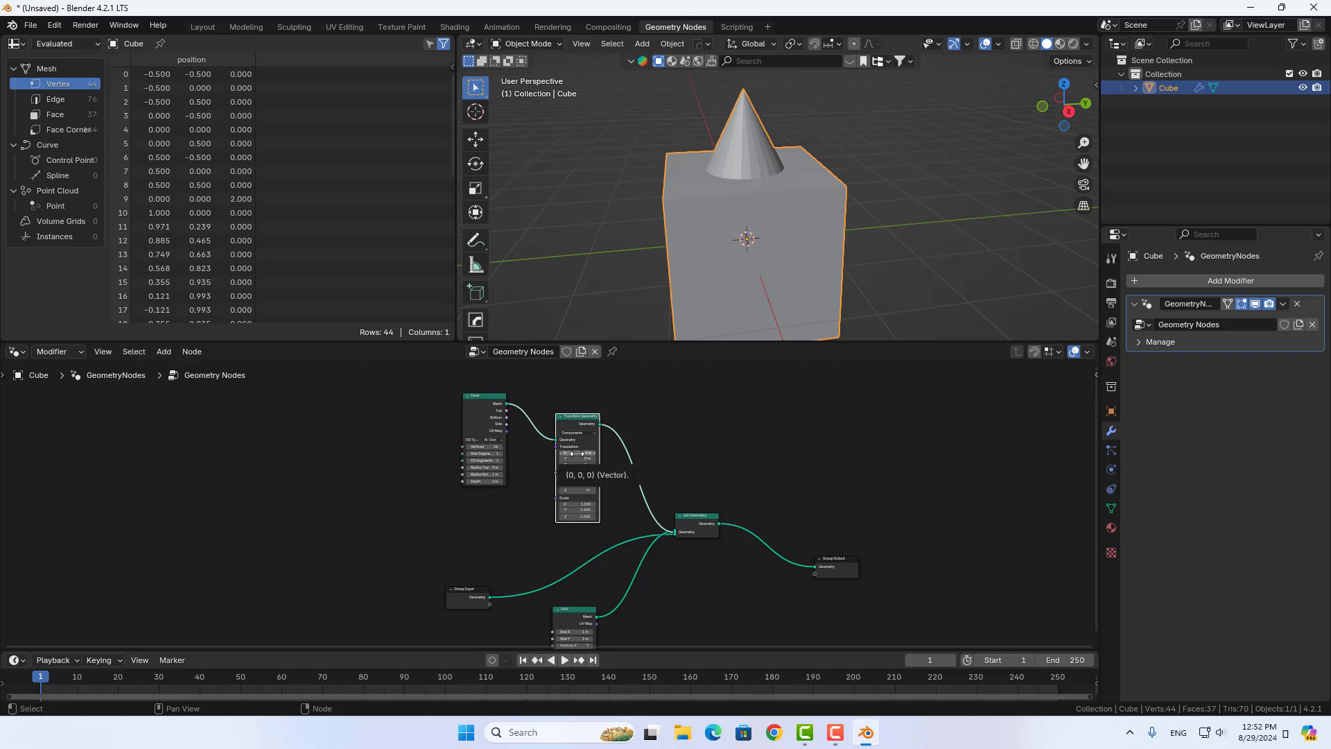
{"action": "mouse_move", "coordinate": [577, 453]}
{"action": "left_mouse_down"}
{"action": "mouse_move", "coordinate": [570, 464]}
{"action": "mouse_move", "coordinate": [585, 464]}
{"action": "left_mouse_up"}
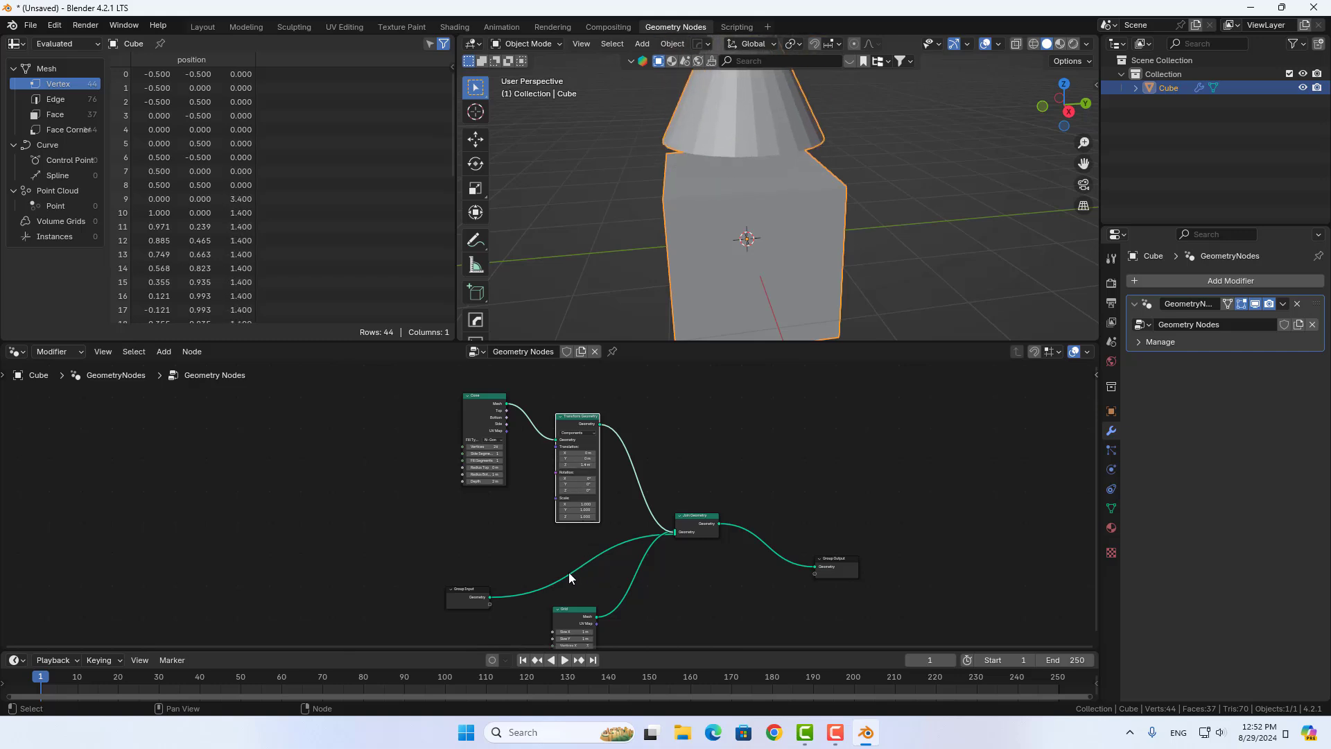
{"action": "left_click_drag", "start_coordinate": [466, 591], "coordinate": [389, 565]}
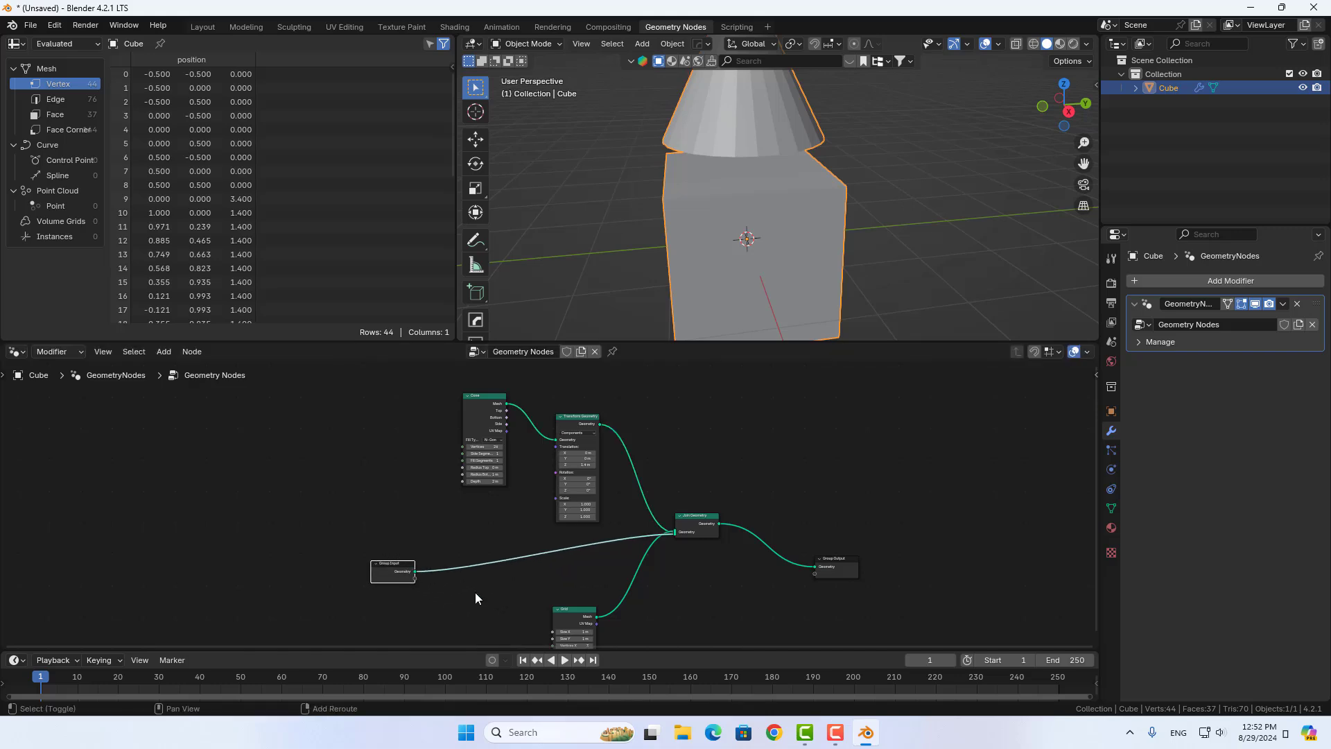
{"action": "key", "text": "shift+a"}
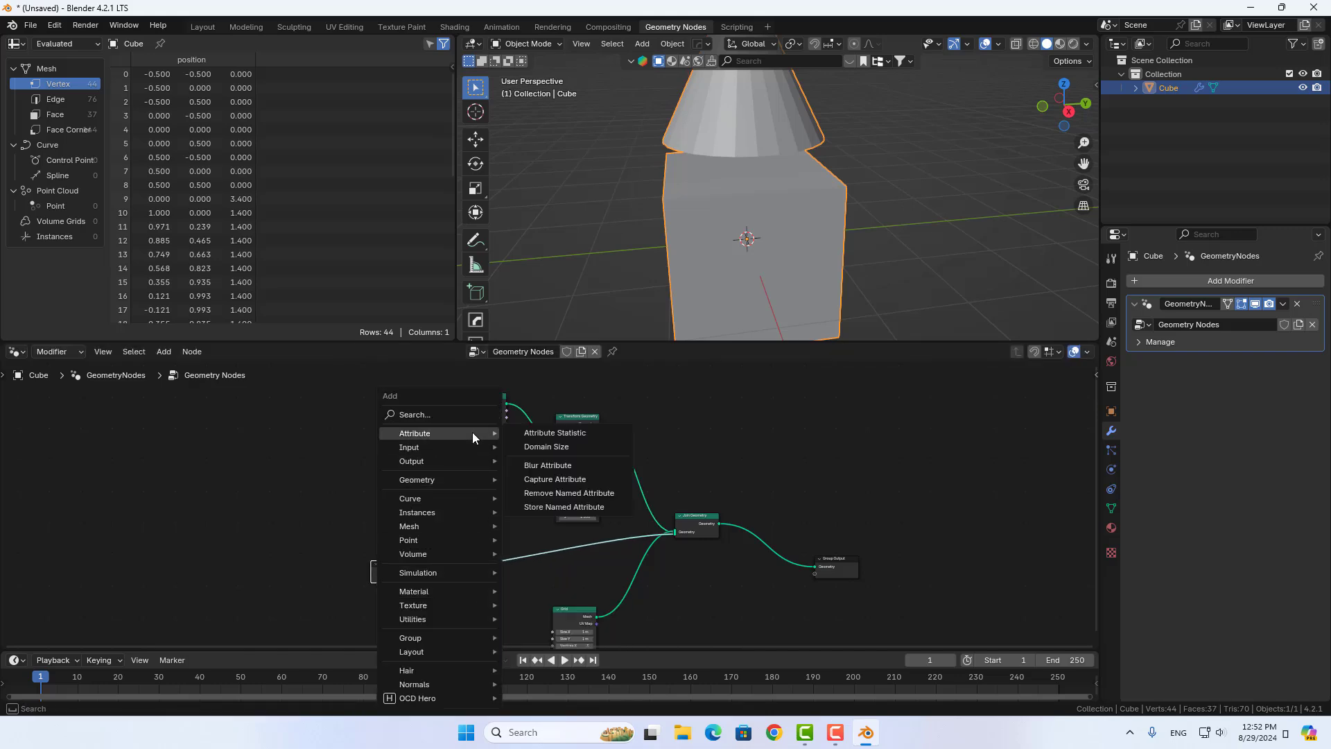
Insert a second Transform Geometry after Group Input, shifting the cube sideways along Y
{"action": "left_click", "coordinate": [455, 413]}
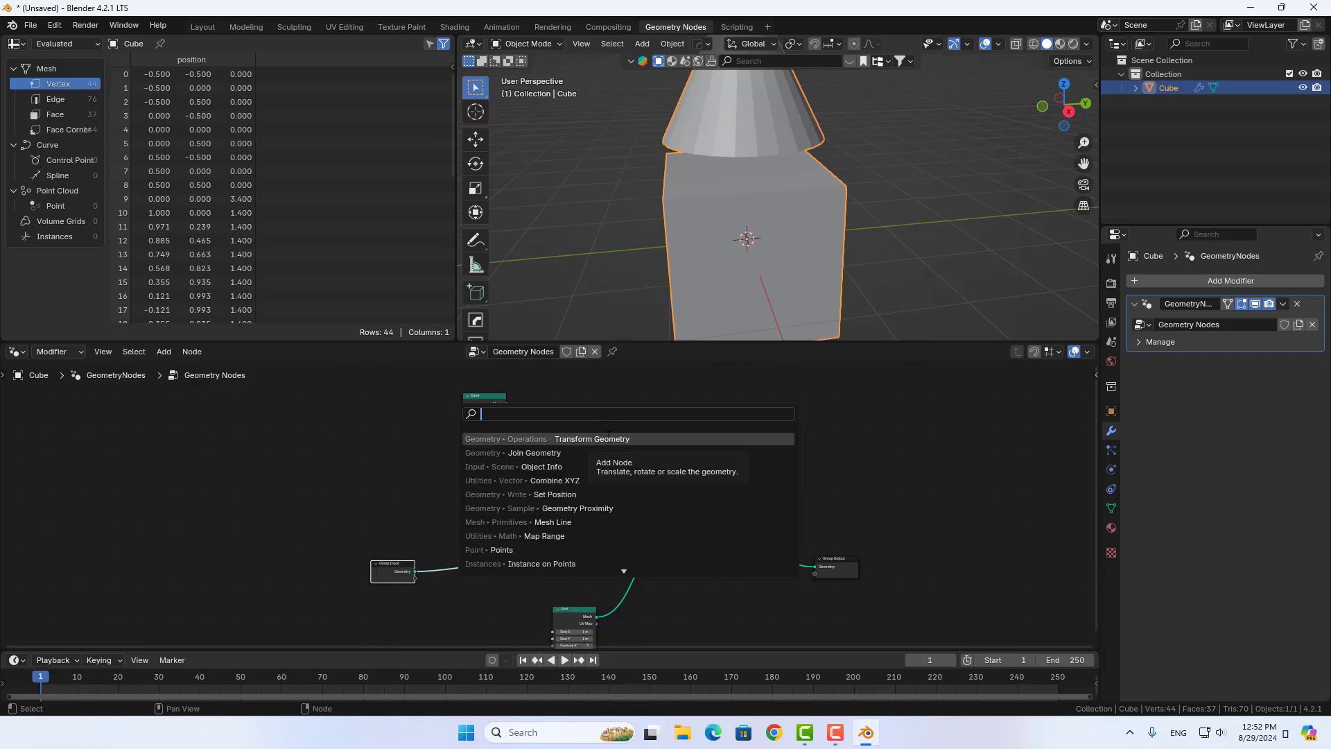
{"action": "left_click", "coordinate": [609, 439]}
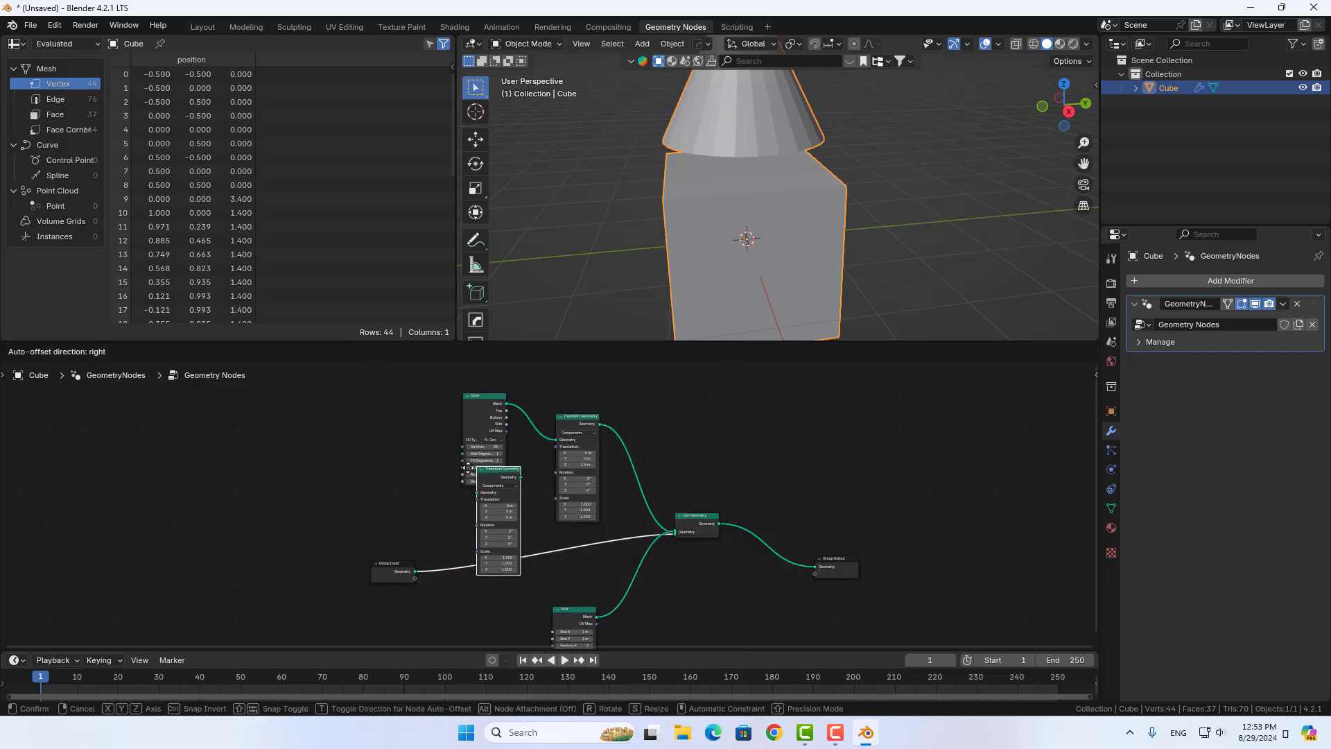
{"action": "left_click", "coordinate": [457, 521]}
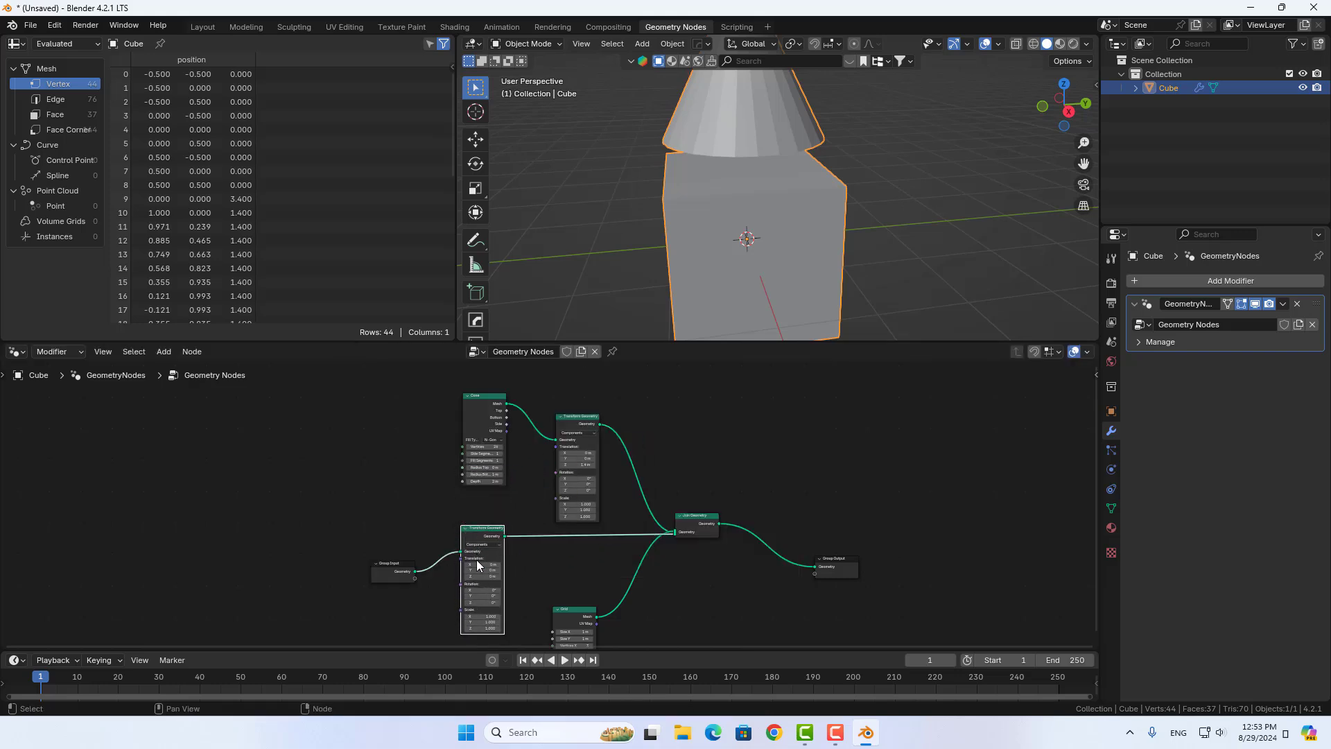
{"action": "mouse_move", "coordinate": [485, 569]}
{"action": "left_mouse_down"}
{"action": "mouse_move", "coordinate": [527, 570]}
{"action": "mouse_move", "coordinate": [472, 570]}
{"action": "left_mouse_up"}
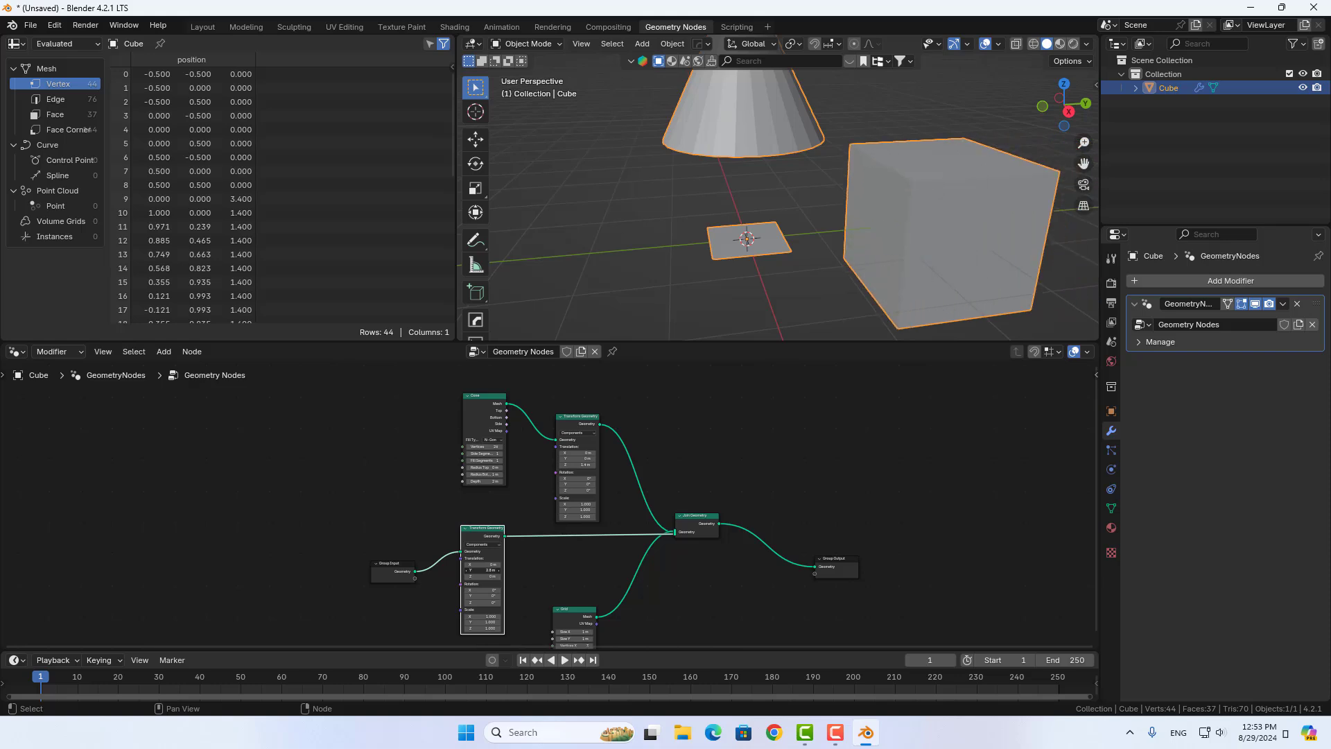
{"action": "mouse_move", "coordinate": [736, 251]}
{"action": "middle_mouse_down"}
{"action": "mouse_move", "coordinate": [754, 260]}
{"action": "mouse_move", "coordinate": [781, 243]}
{"action": "middle_mouse_up"}
Set the Grid node's Size X and Y to 10 m and Vertices X and Y to 10
{"action": "scroll", "coordinate": [668, 615], "scroll_direction": "up", "scroll_amount": 2}
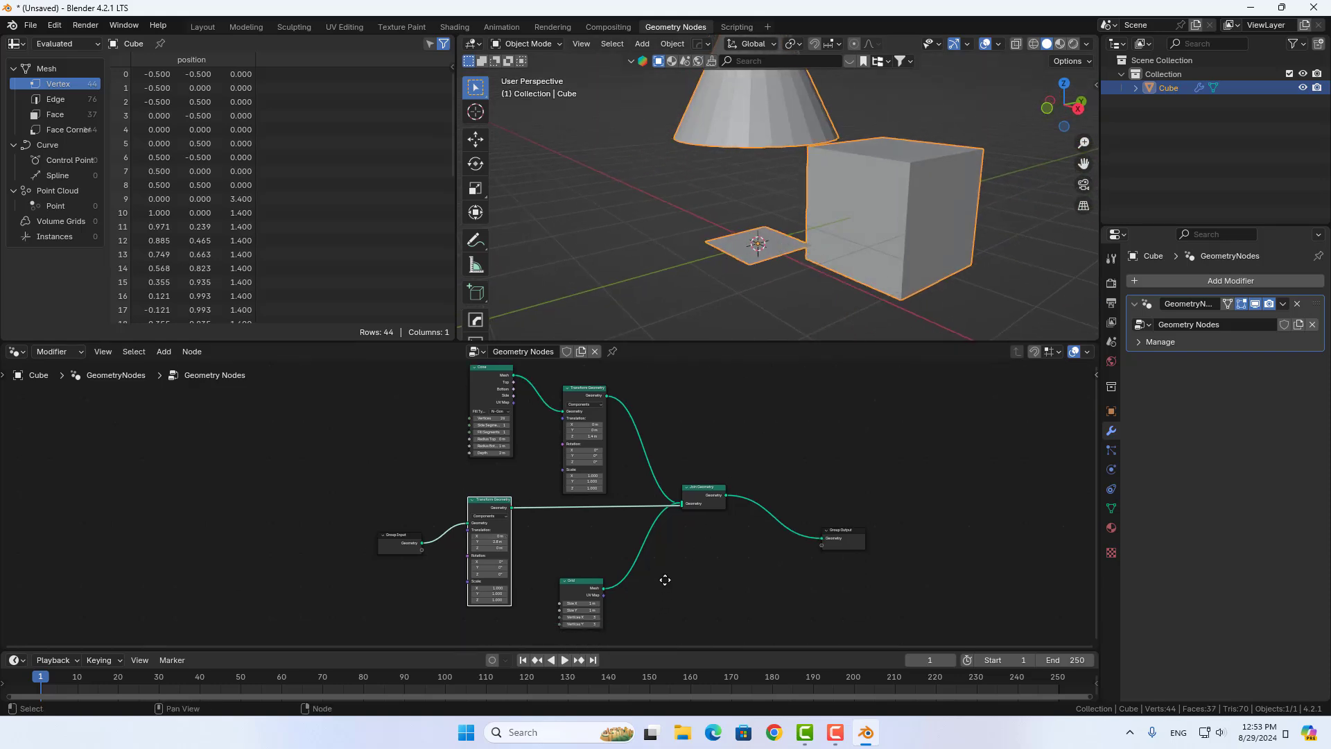
{"action": "scroll", "coordinate": [642, 559], "scroll_direction": "up", "scroll_amount": 1}
{"action": "scroll", "coordinate": [637, 565], "scroll_direction": "up", "scroll_amount": 1}
{"action": "left_click", "coordinate": [606, 586]}
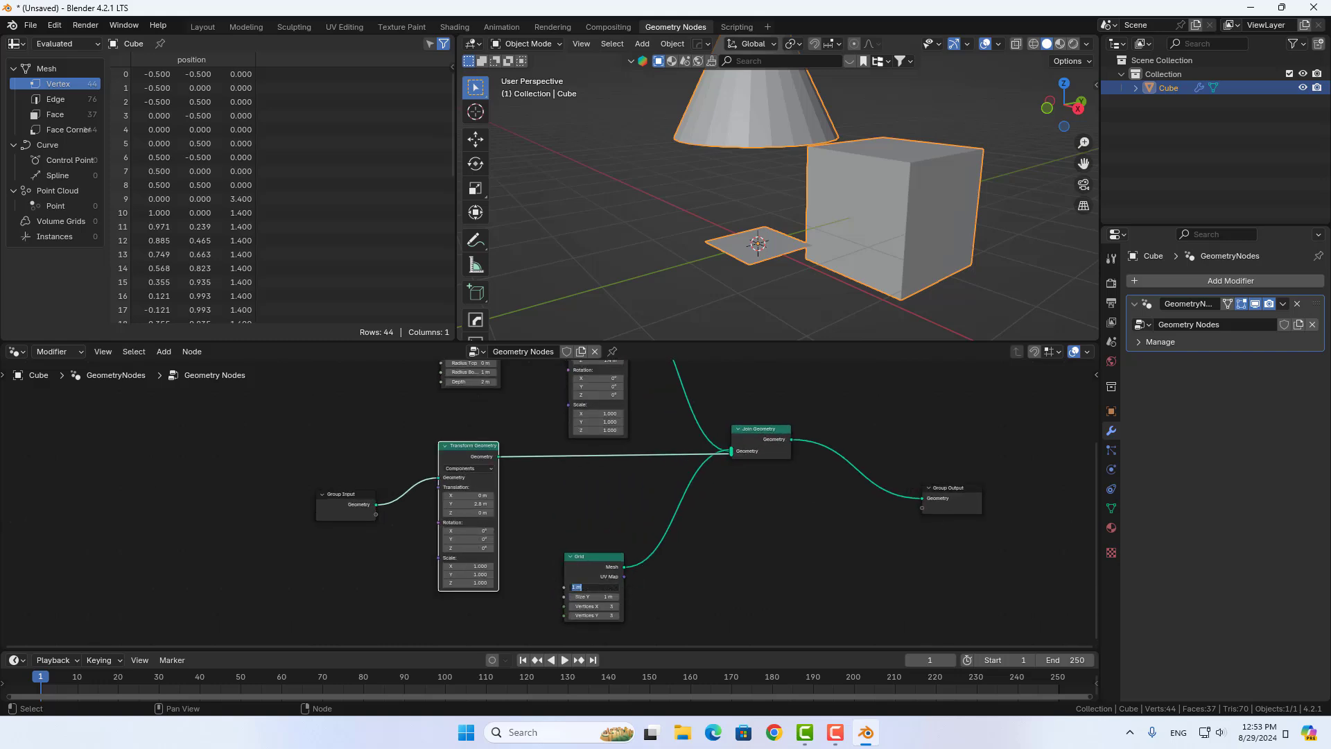
{"action": "key", "text": "Return"}
{"action": "left_click_drag", "start_coordinate": [587, 587], "coordinate": [588, 596]}
{"action": "type", "text": "10"}
{"action": "key", "text": "Return"}
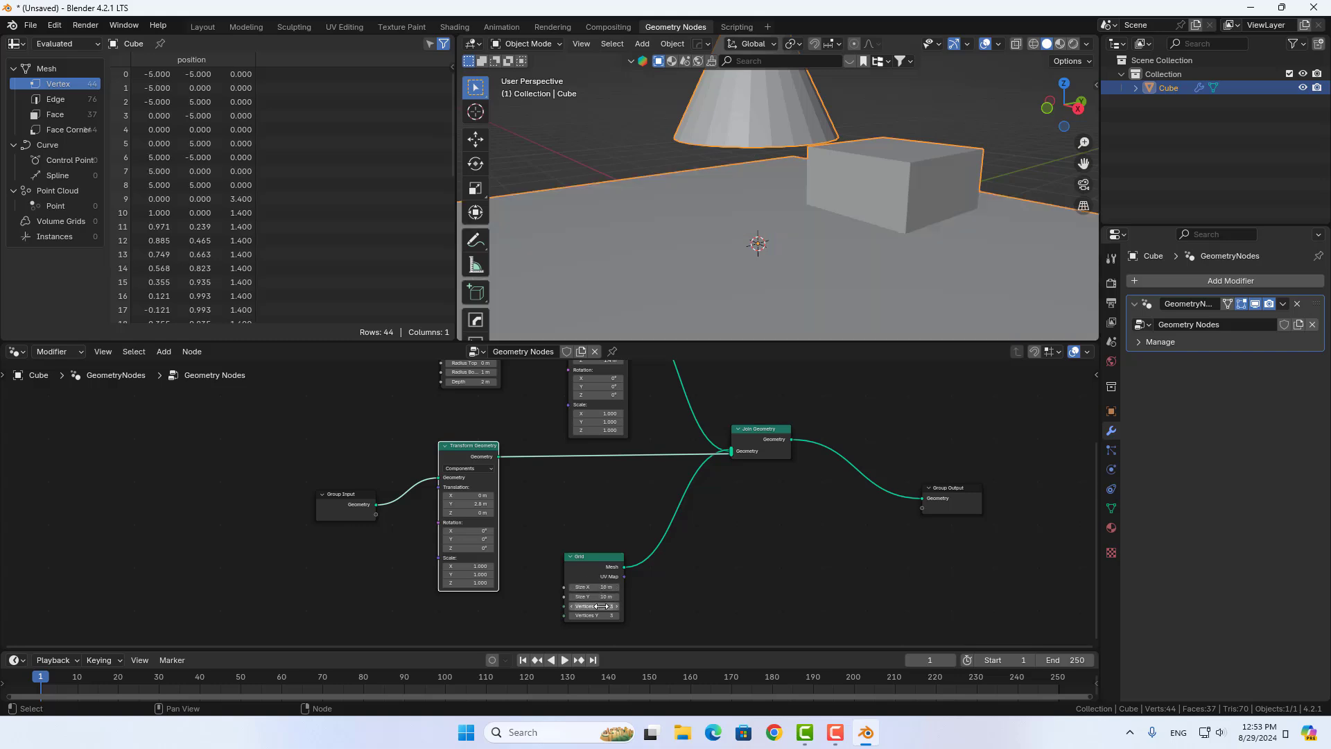
{"action": "left_click_drag", "start_coordinate": [589, 606], "coordinate": [589, 615]}
{"action": "type", "text": "10"}
{"action": "key", "text": "Return"}
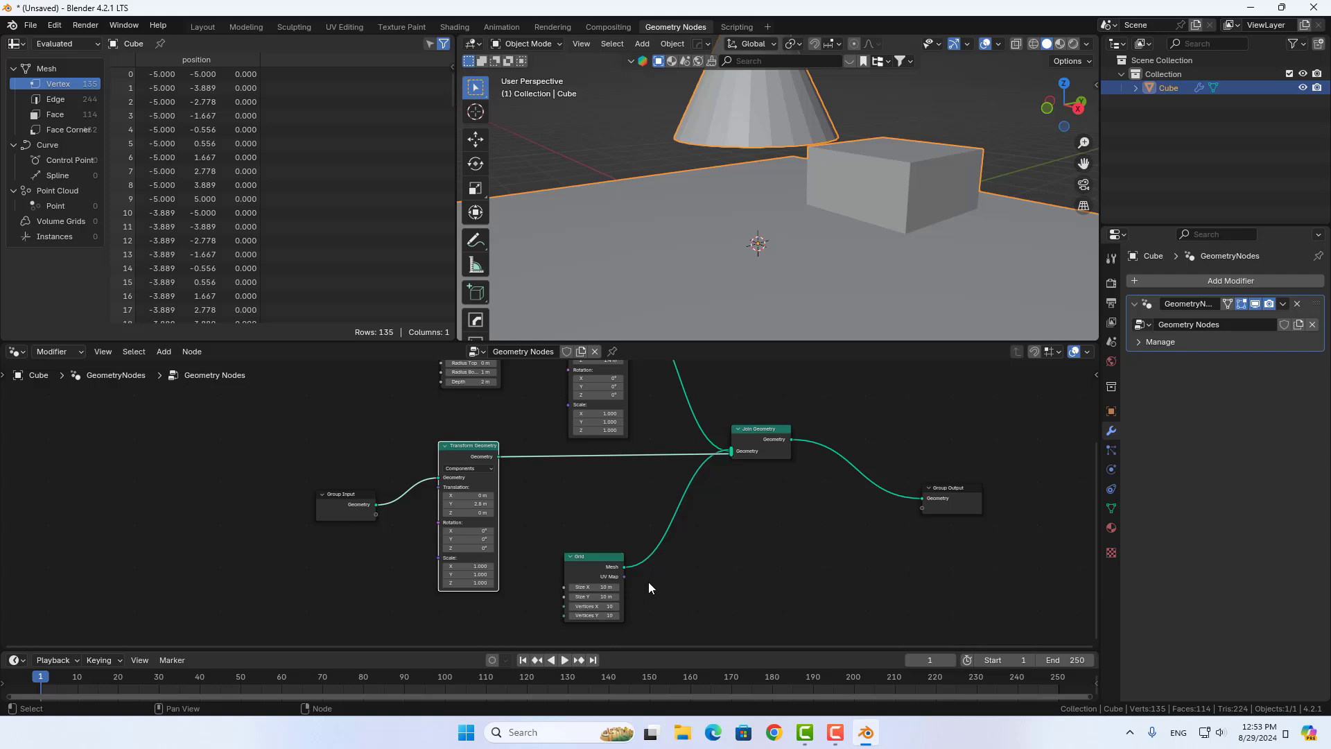
Reframe the node view and shift Join Geometry slightly right
{"action": "scroll", "coordinate": [739, 542], "scroll_direction": "down", "scroll_amount": 2}
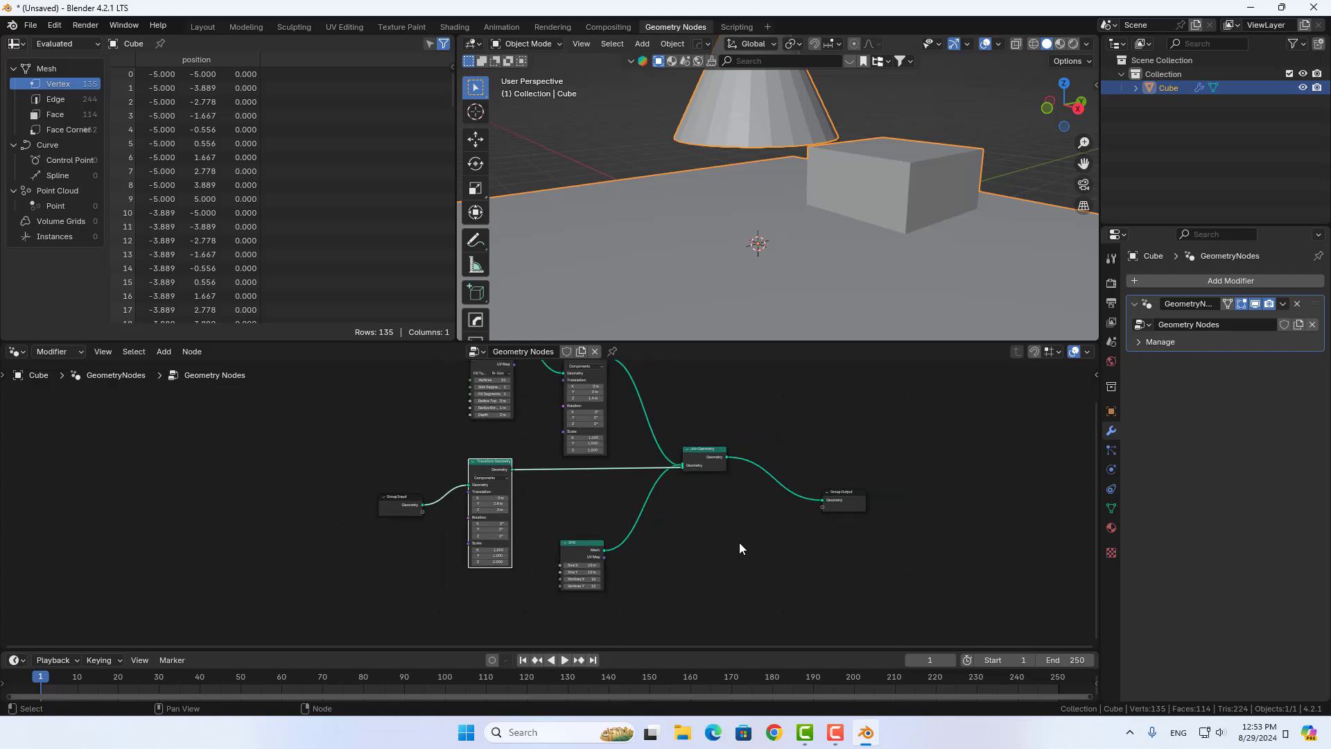
{"action": "middle_click_drag", "start_coordinate": [739, 542], "coordinate": [698, 533]}
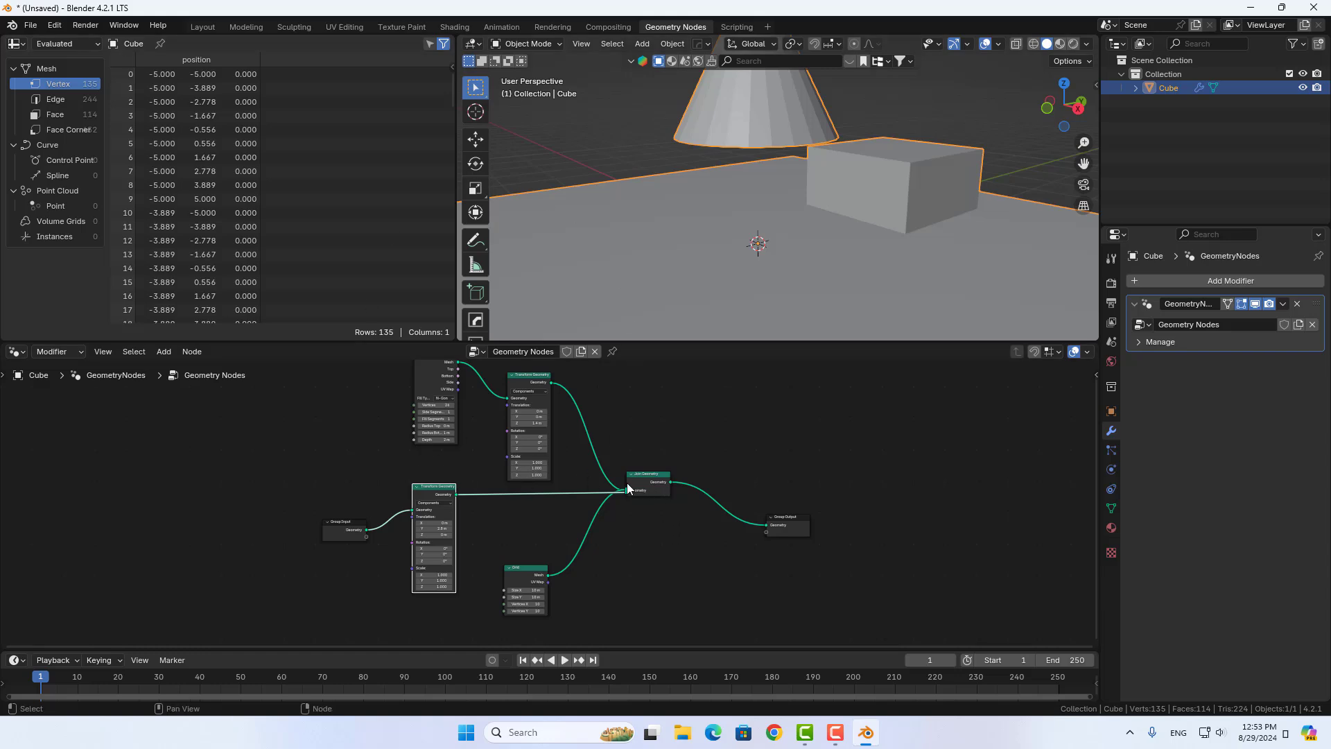
{"action": "left_click_drag", "start_coordinate": [636, 480], "coordinate": [668, 486]}
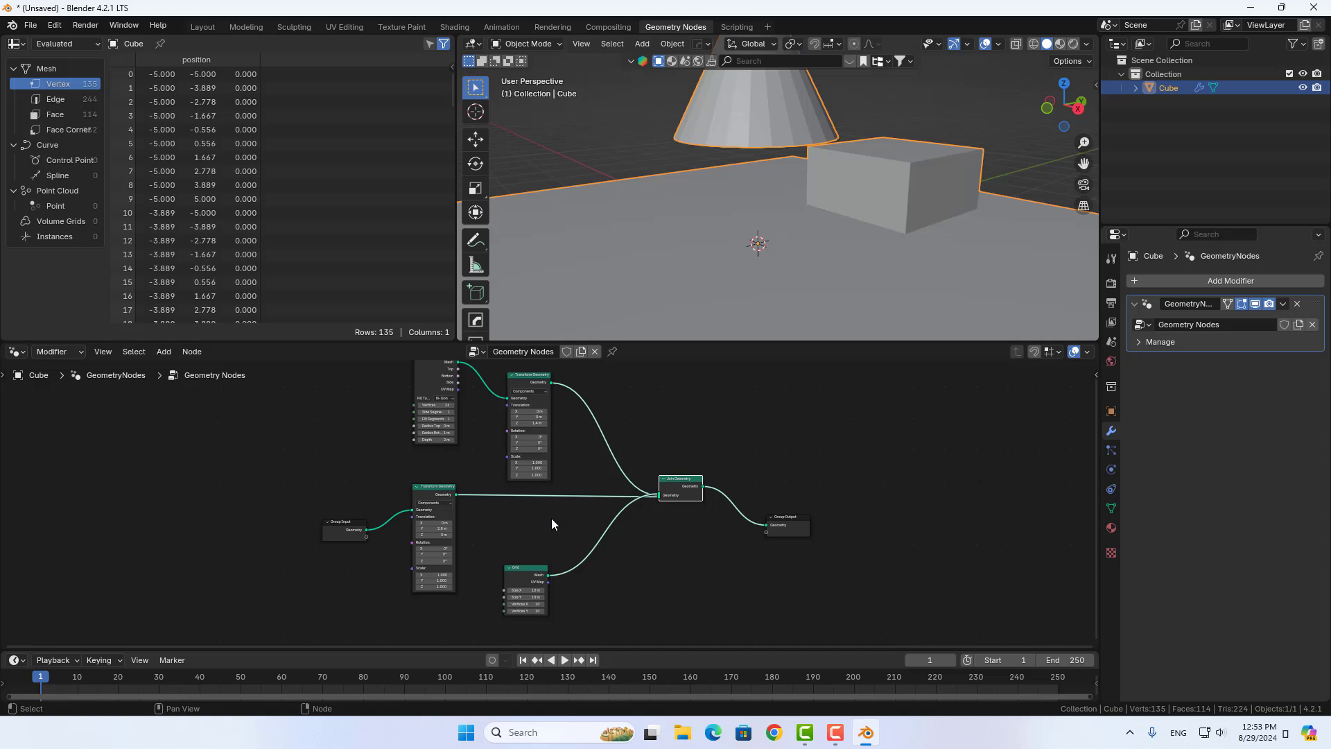
{"action": "key", "text": "shift+a"}
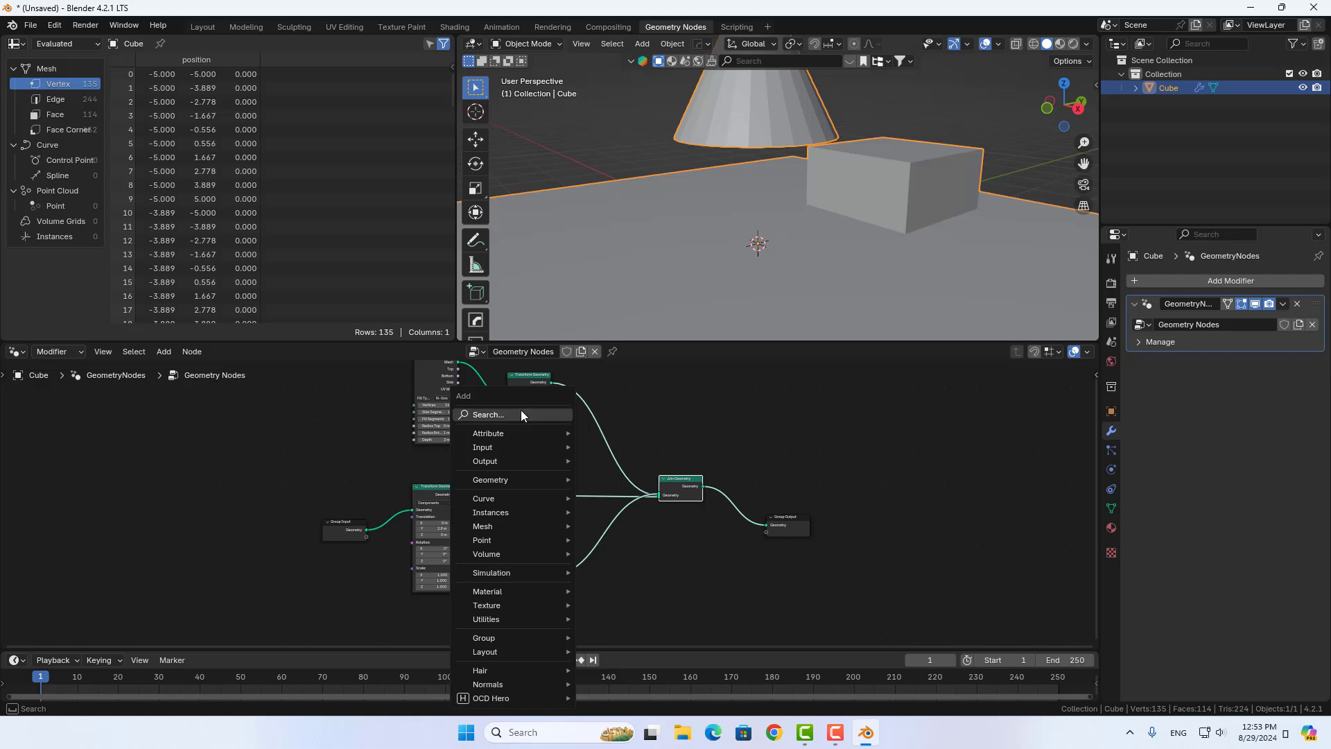
Insert a Set Position node on the Transform Geometry–Join Geometry link
{"action": "left_click", "coordinate": [521, 413]}
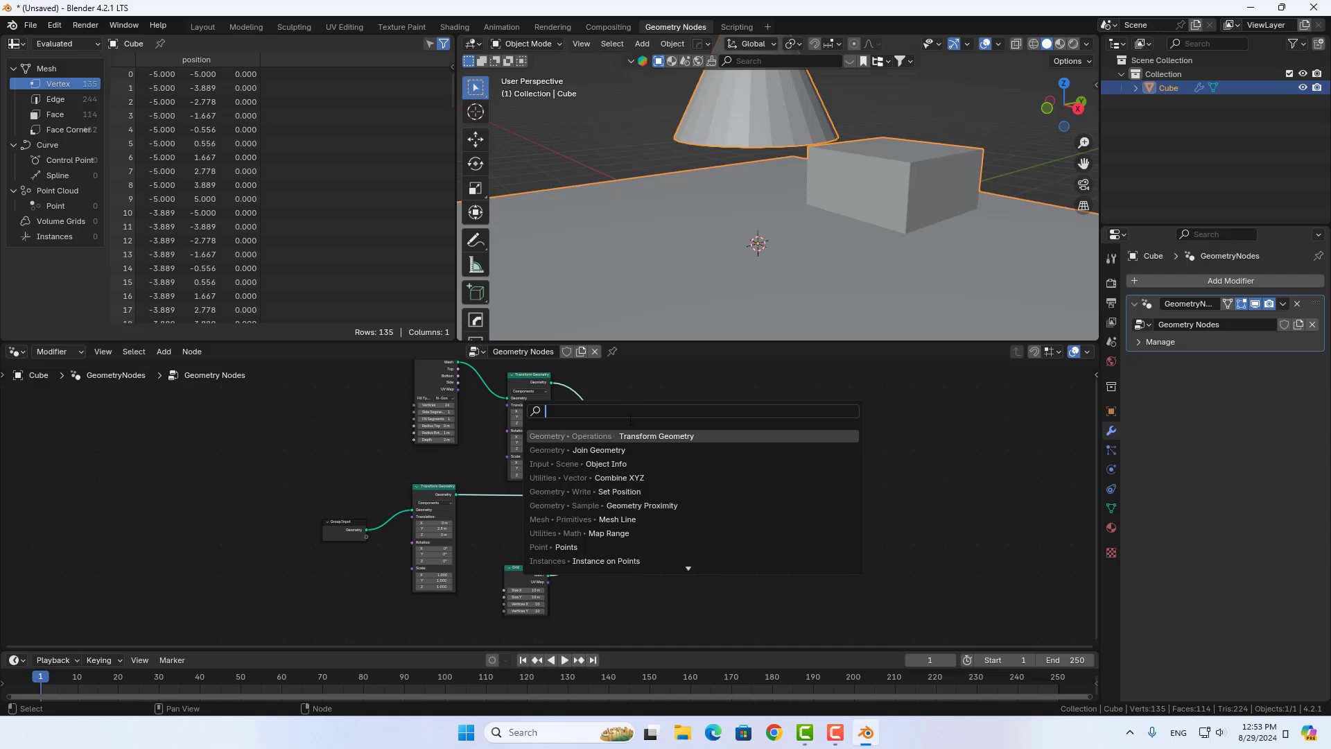
{"action": "left_click", "coordinate": [610, 491]}
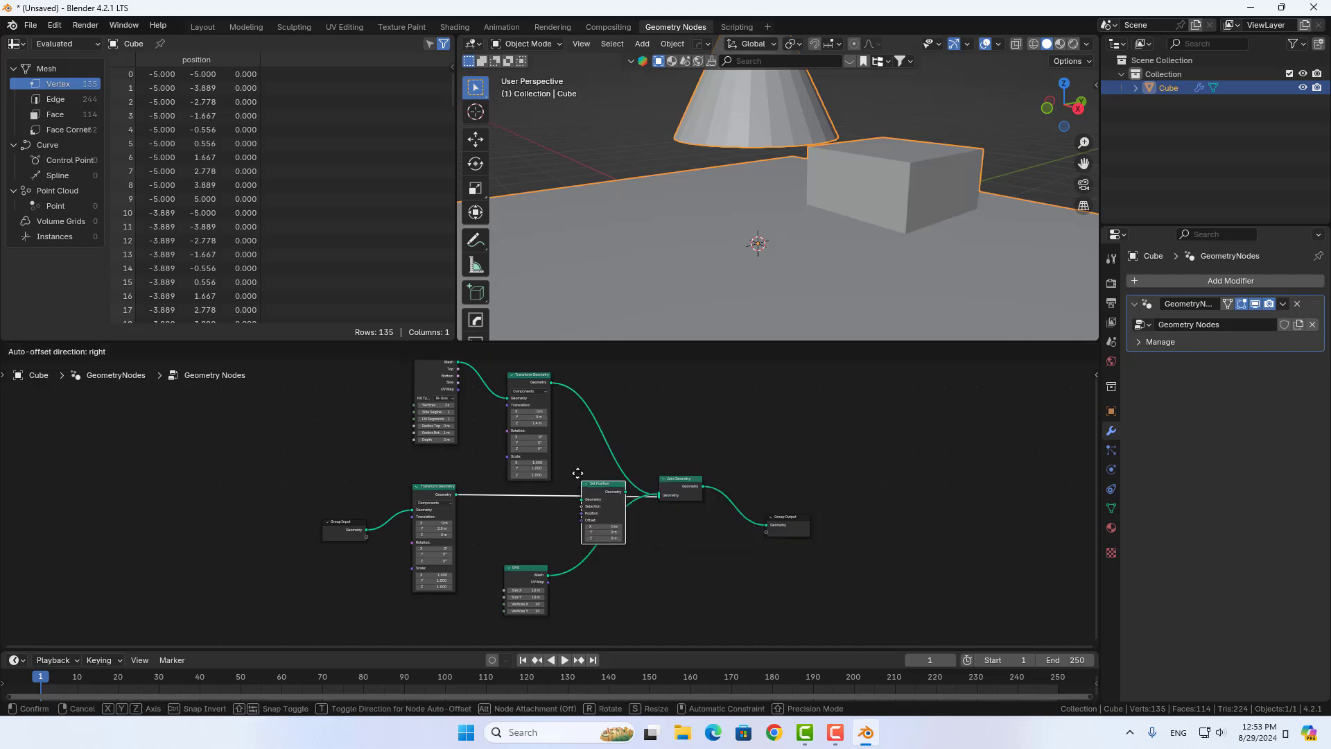
{"action": "left_click", "coordinate": [557, 501]}
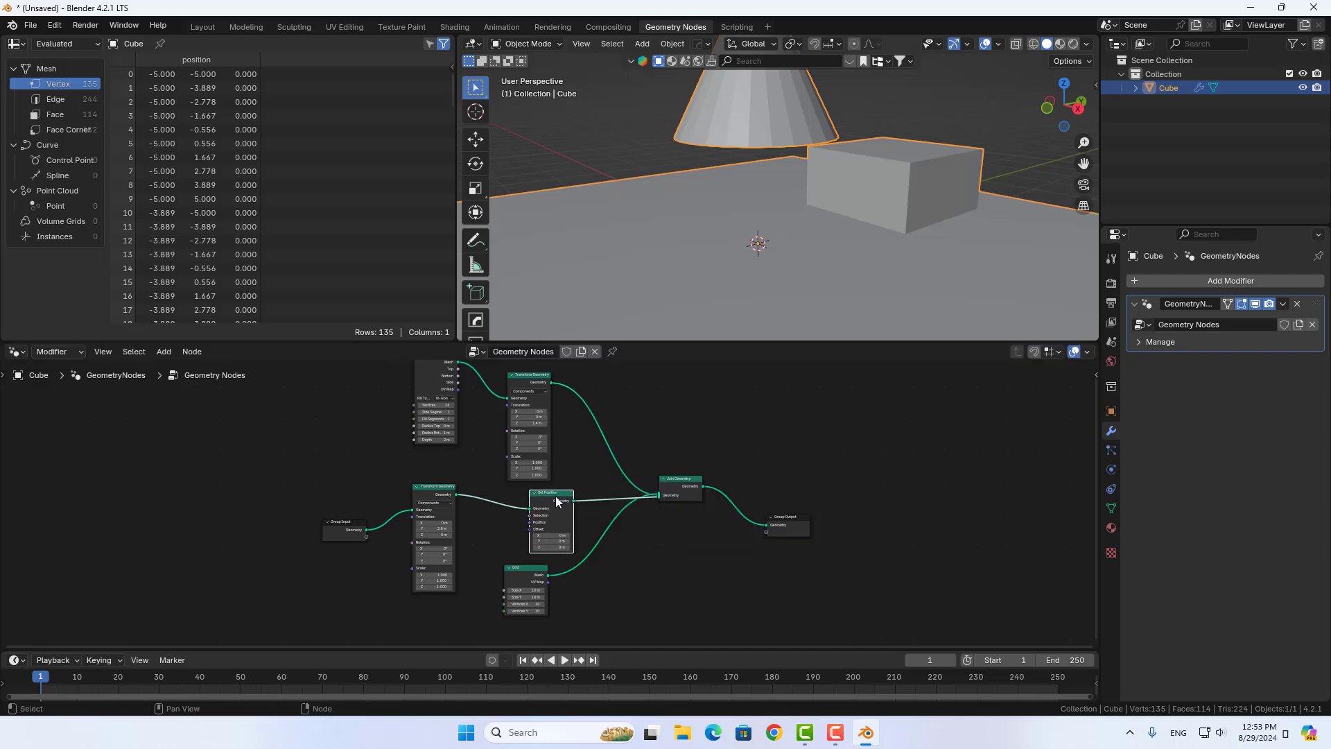
{"action": "middle_click_drag", "start_coordinate": [584, 513], "coordinate": [597, 478]}
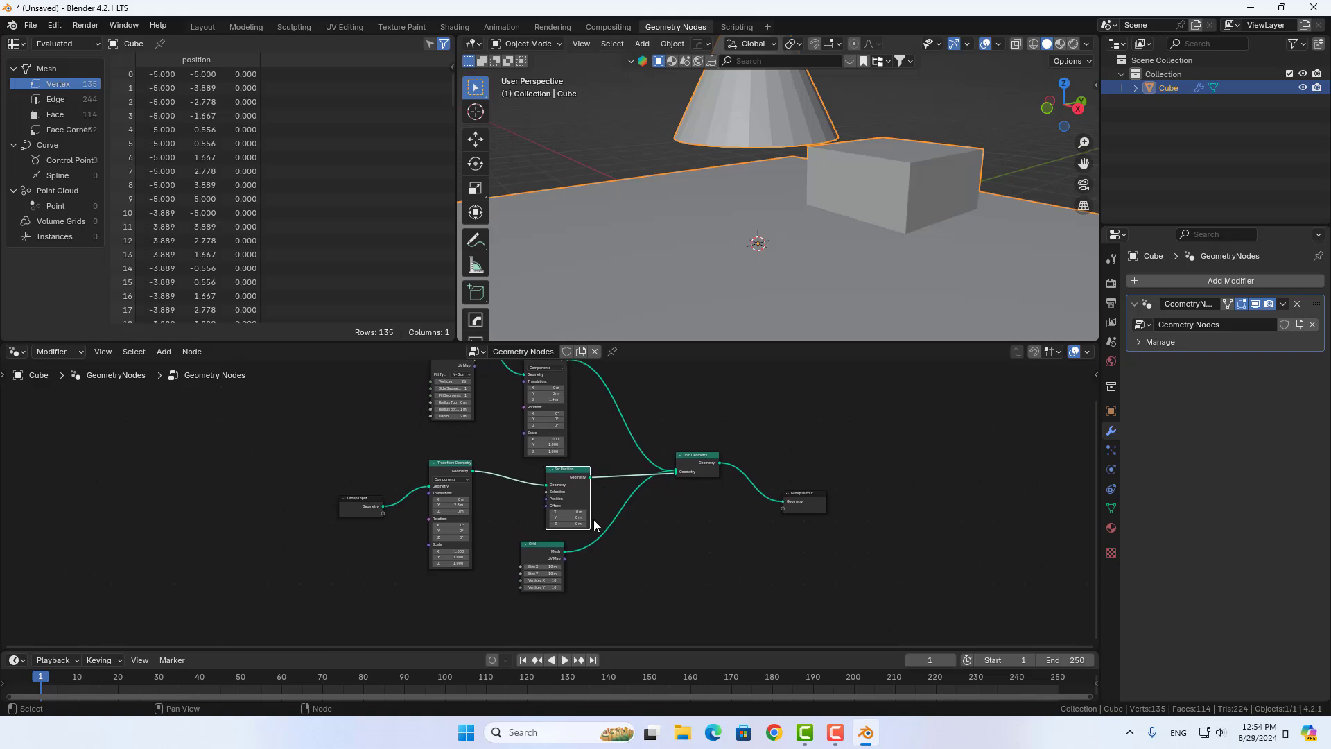
{"action": "scroll", "coordinate": [595, 525], "scroll_direction": "up", "scroll_amount": 1}
{"action": "scroll", "coordinate": [594, 525], "scroll_direction": "up", "scroll_amount": 1}
Try a different Set Position Offset X, then reset it to 0 m
{"action": "mouse_move", "coordinate": [575, 513]}
{"action": "left_mouse_down"}
{"action": "mouse_move", "coordinate": [499, 514]}
{"action": "mouse_move", "coordinate": [628, 513]}
{"action": "mouse_move", "coordinate": [513, 514]}
{"action": "mouse_move", "coordinate": [588, 512]}
{"action": "left_mouse_up"}
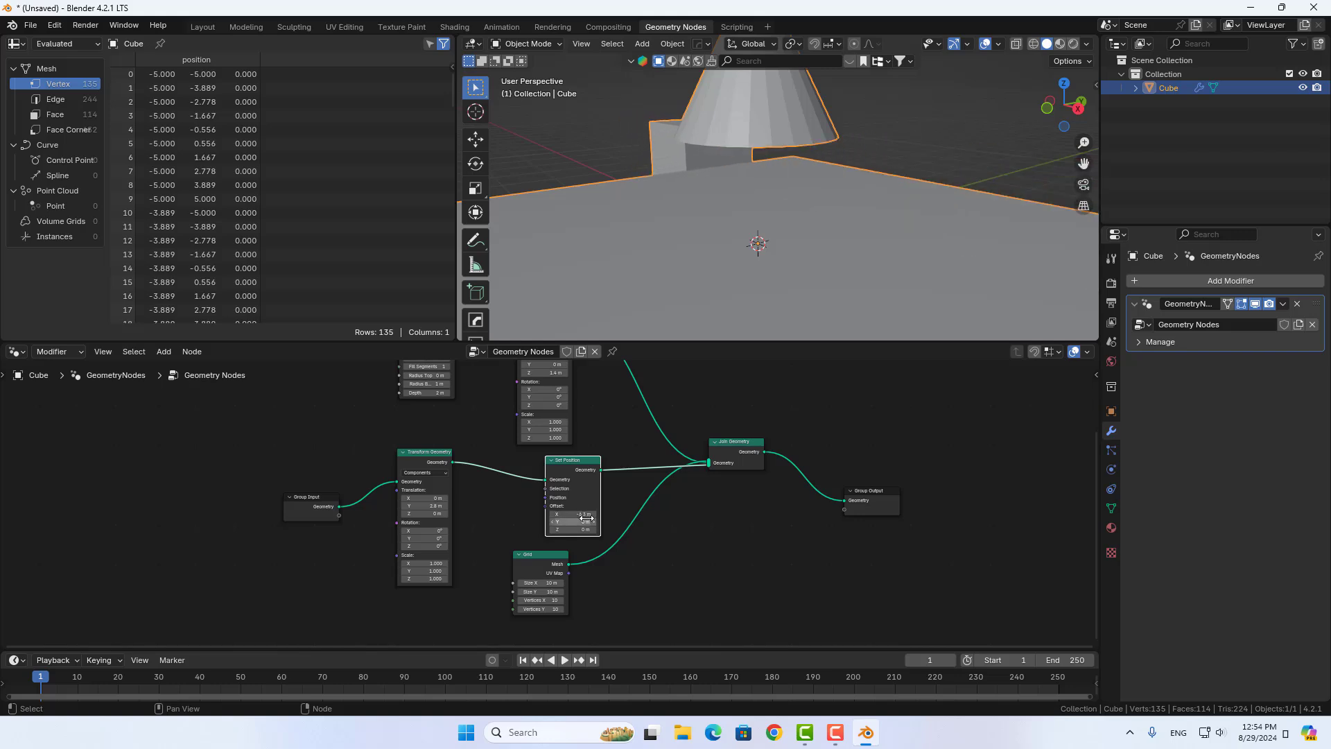
{"action": "key", "text": "BackSpace"}
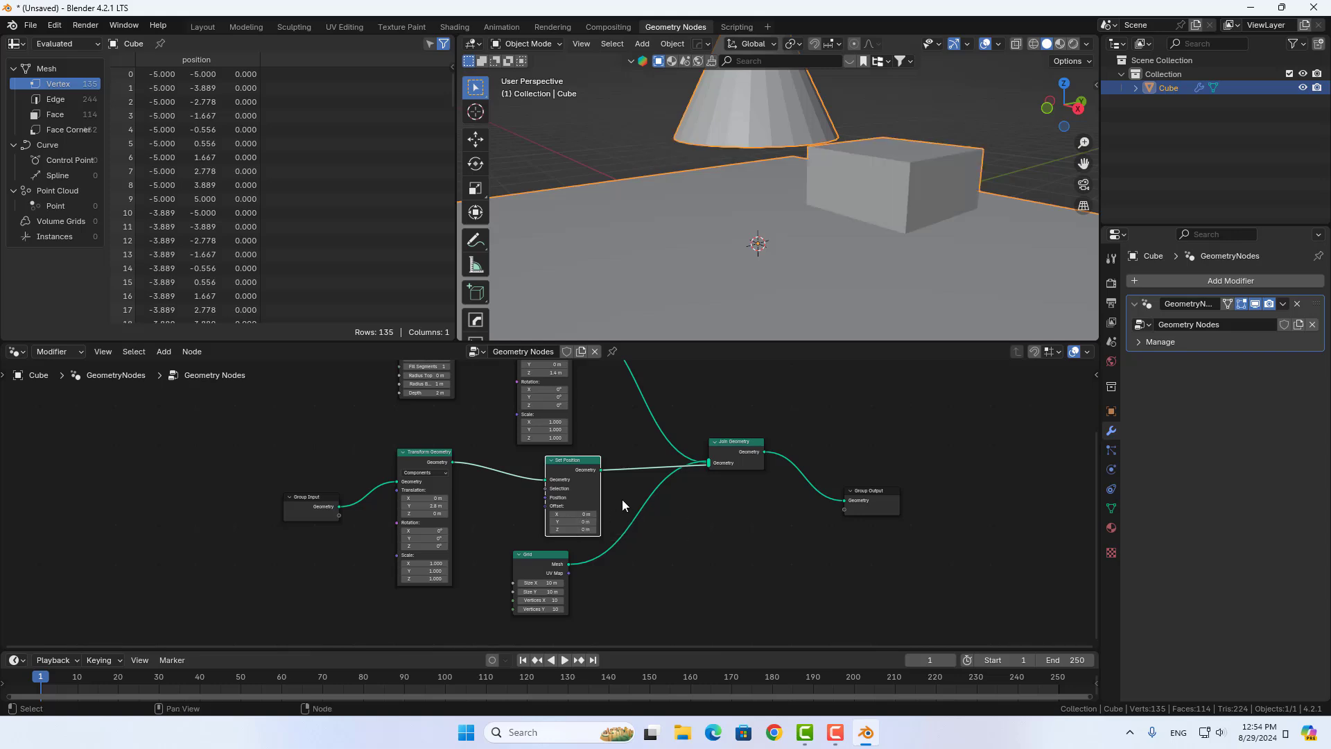
{"action": "scroll", "coordinate": [638, 541], "scroll_direction": "up", "scroll_amount": 1}
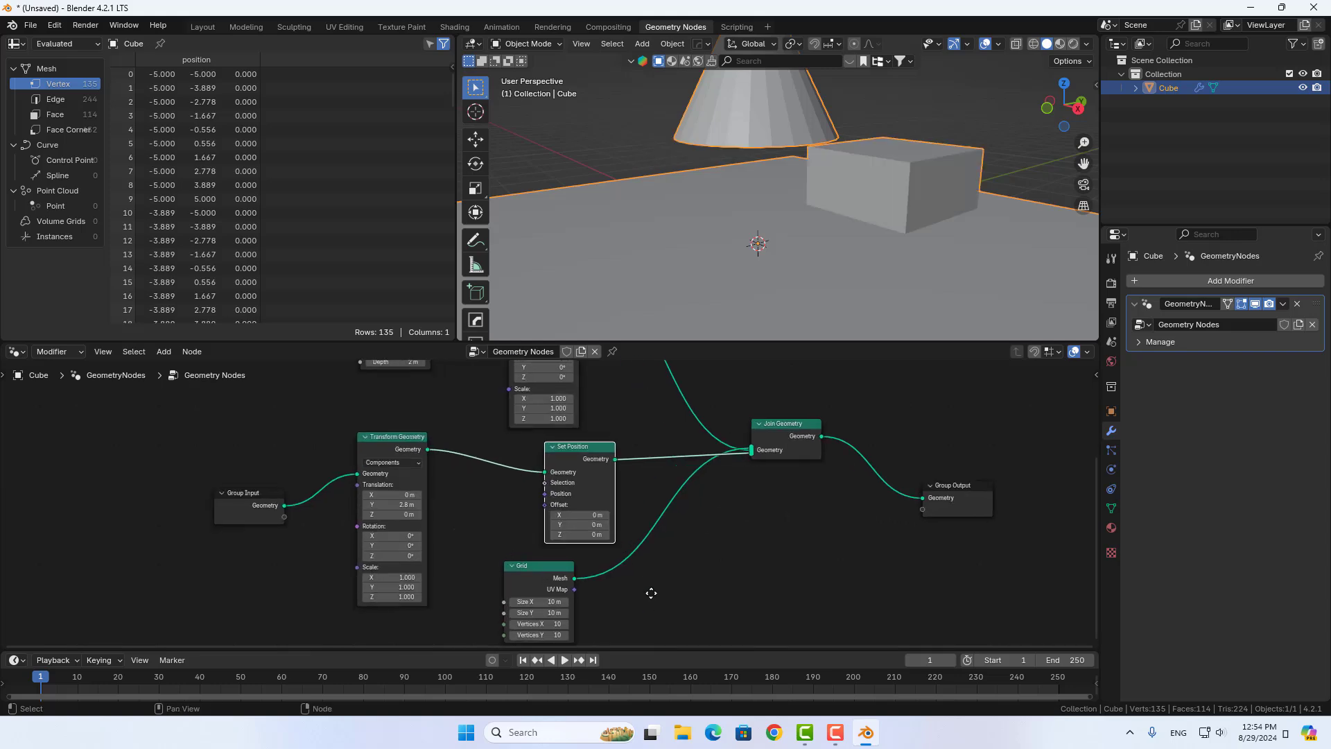
{"action": "scroll", "coordinate": [627, 560], "scroll_direction": "down", "scroll_amount": 2}
Rearrange the Grid and Set Position nodes and select Set Position
{"action": "mouse_move", "coordinate": [547, 526]}
{"action": "left_mouse_down"}
{"action": "mouse_move", "coordinate": [647, 558]}
{"action": "mouse_move", "coordinate": [772, 546]}
{"action": "left_mouse_up"}
{"action": "left_click_drag", "start_coordinate": [579, 414], "coordinate": [579, 421]}
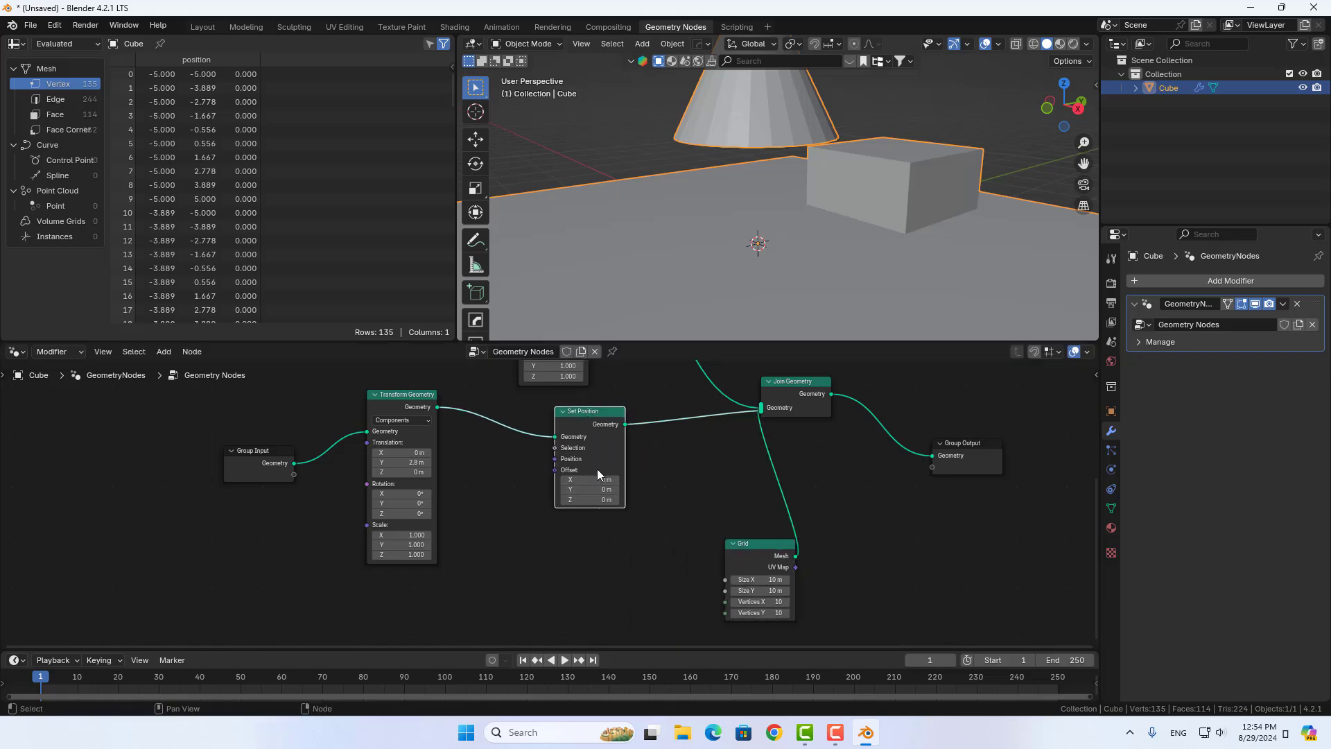
{"action": "left_click", "coordinate": [394, 393]}
{"action": "left_click", "coordinate": [600, 413]}
{"action": "left_click_drag", "start_coordinate": [762, 554], "coordinate": [704, 560]}
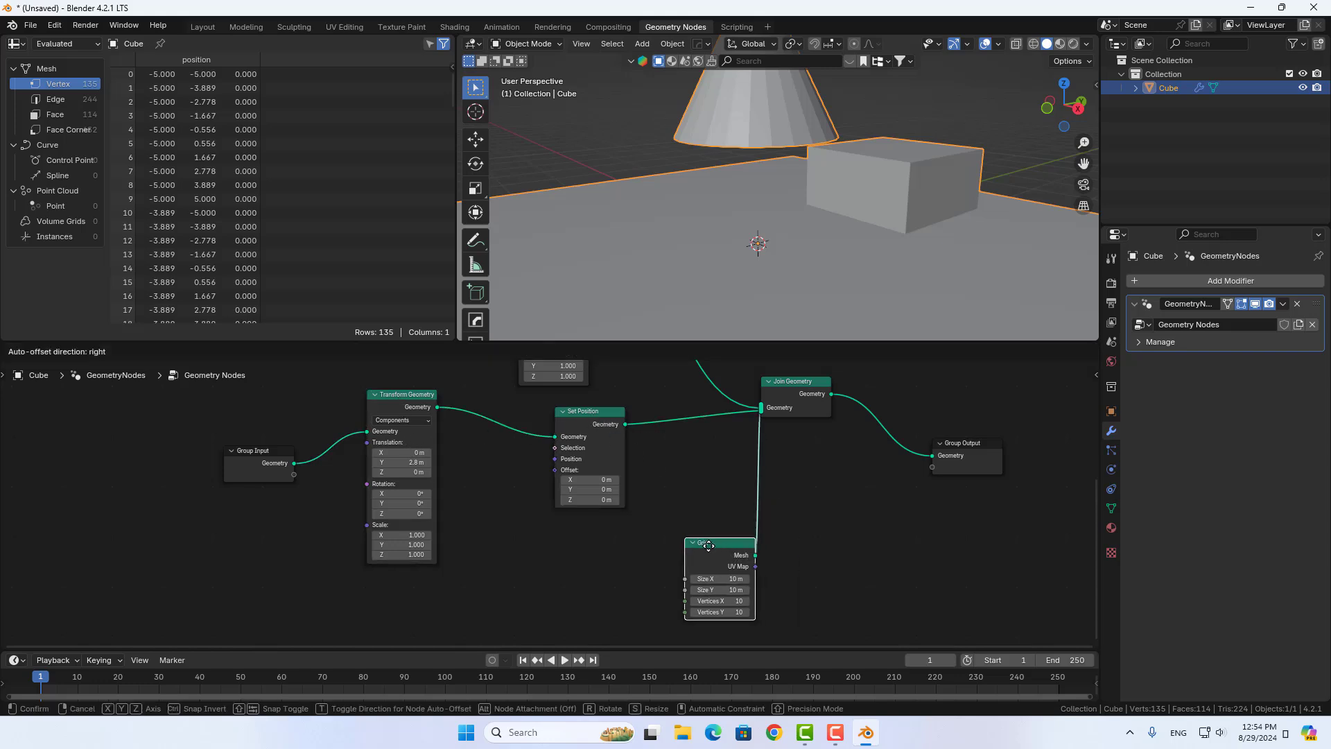
{"action": "left_click", "coordinate": [599, 414]}
Delete Set Position, relink Transform Geometry to Join Geometry, and insert Set Position after Grid
{"action": "key", "text": "x"}
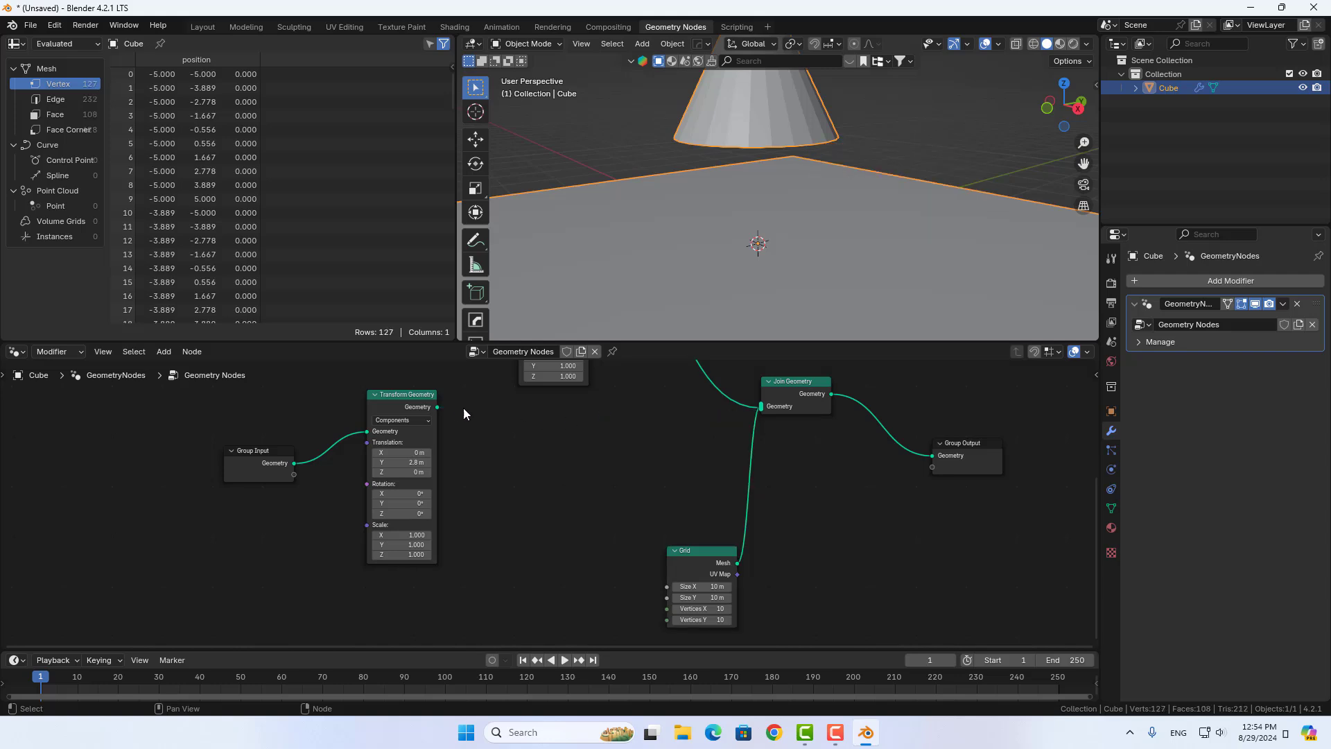
{"action": "left_click_drag", "start_coordinate": [437, 408], "coordinate": [762, 413]}
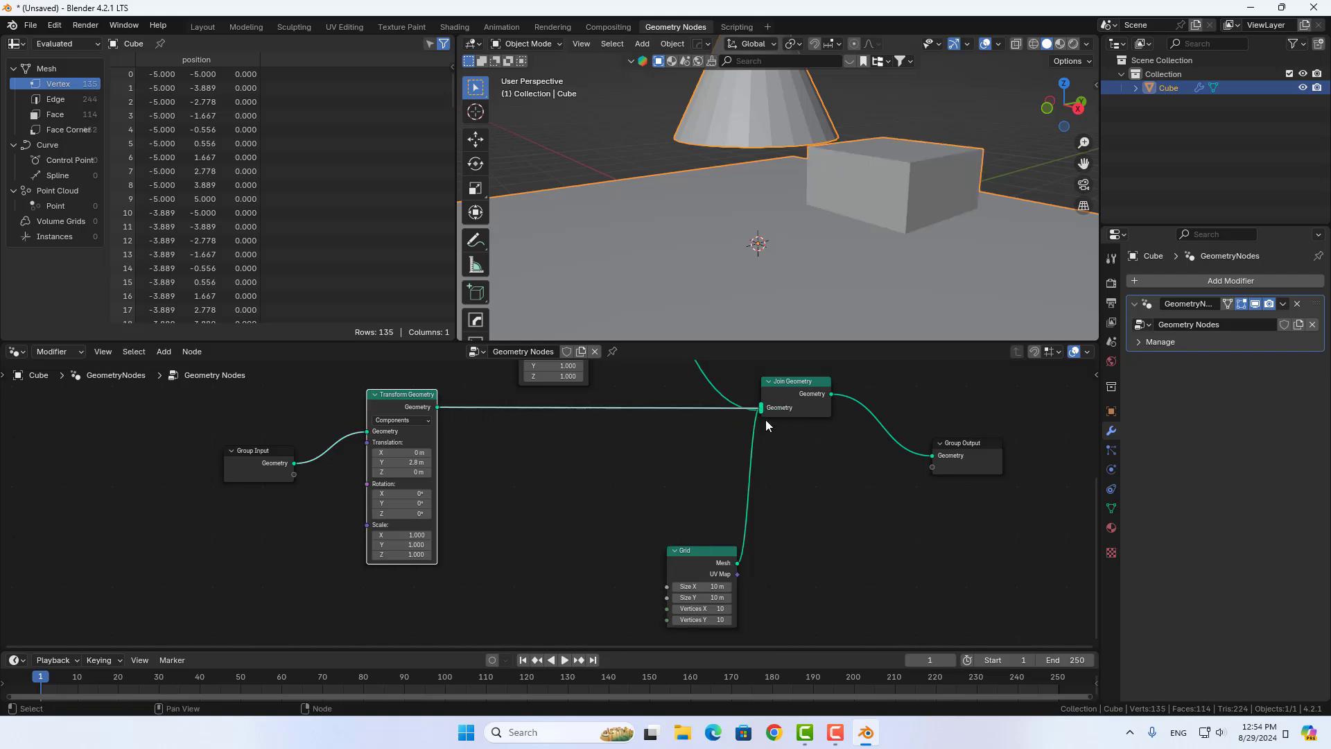
{"action": "key", "text": "shift+a"}
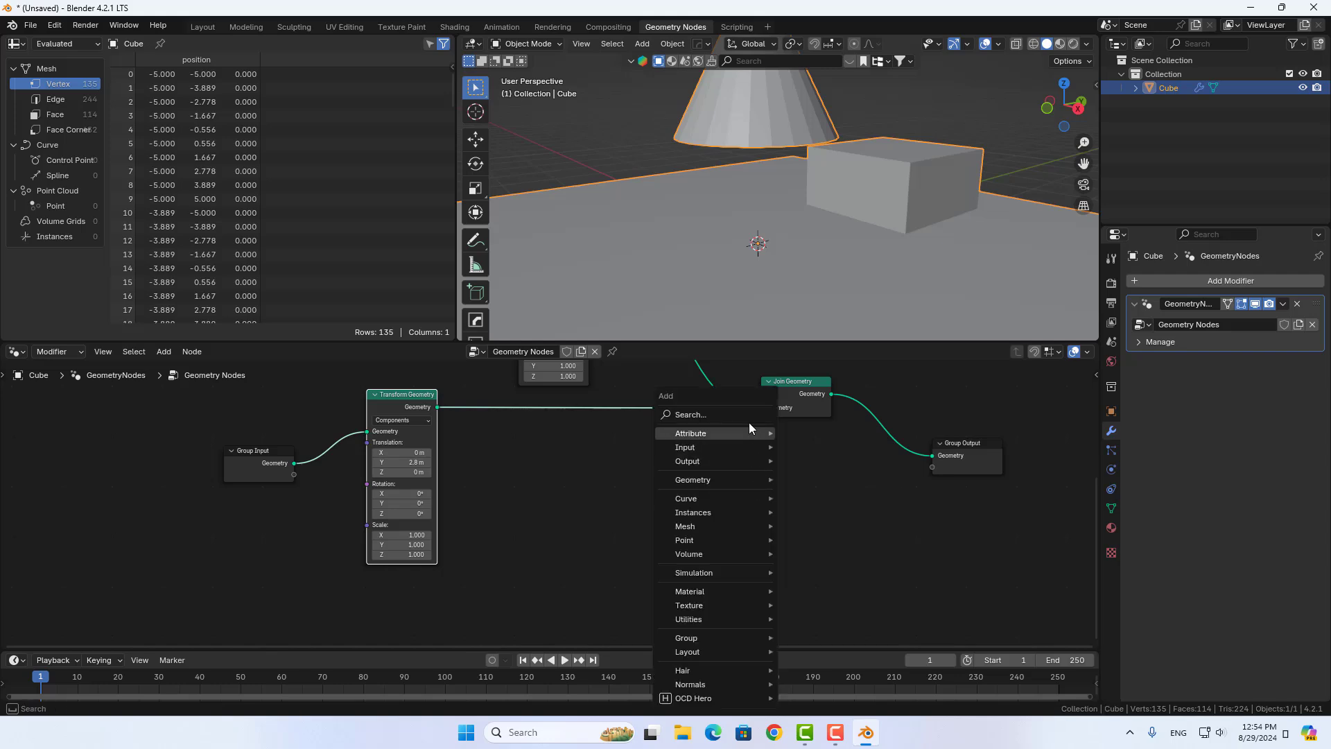
{"action": "left_click", "coordinate": [747, 417]}
{"action": "left_click", "coordinate": [805, 442]}
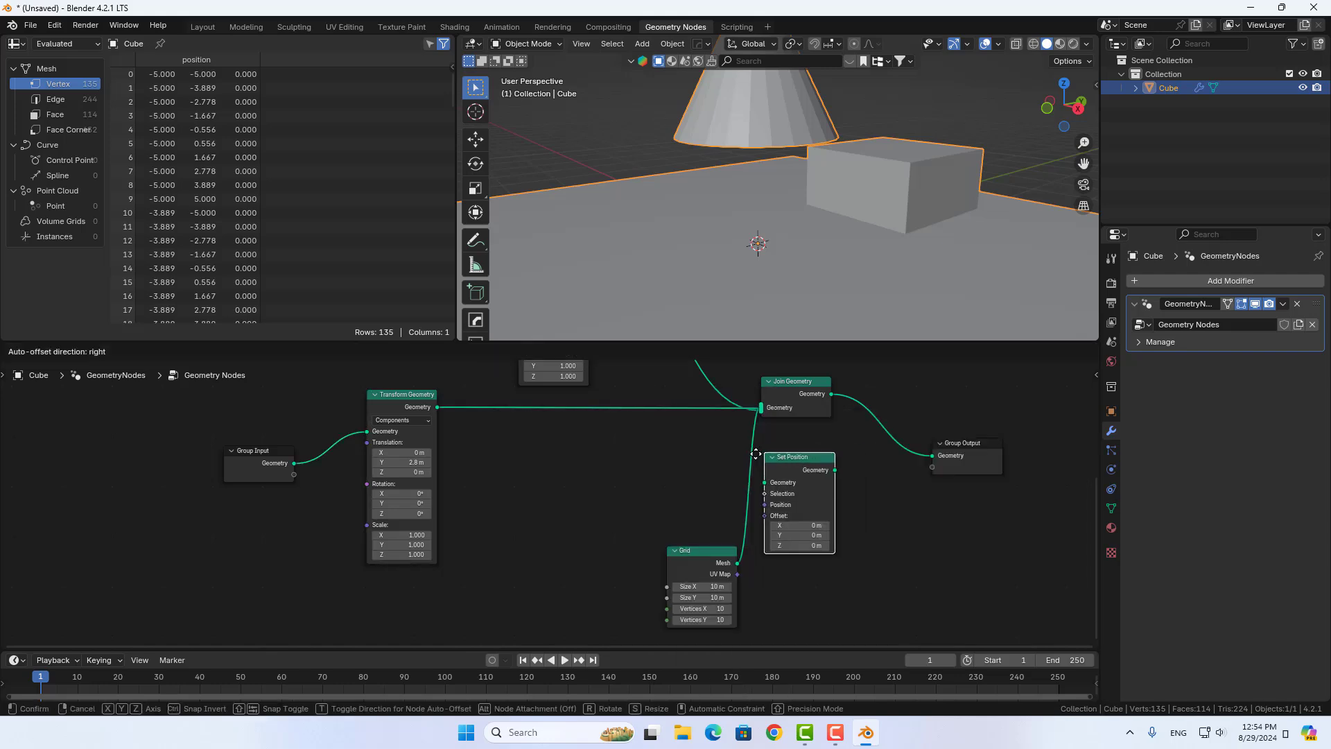
{"action": "left_click", "coordinate": [791, 485]}
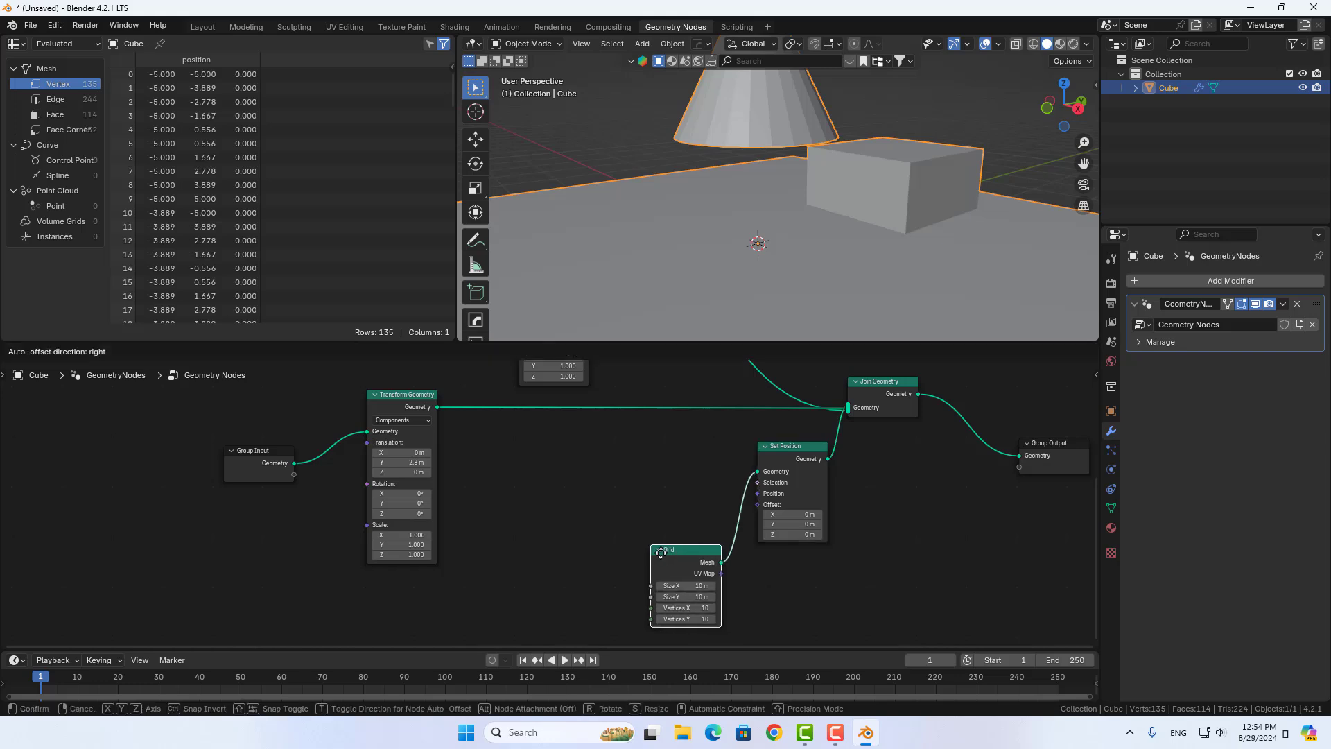
Test Set Position's Offset X at 1.4 m, return it to 0, and reposition the Grid node
{"action": "left_click_drag", "start_coordinate": [699, 550], "coordinate": [653, 550]}
{"action": "mouse_move", "coordinate": [790, 514]}
{"action": "left_mouse_down"}
{"action": "mouse_move", "coordinate": [814, 514]}
{"action": "mouse_move", "coordinate": [790, 514]}
{"action": "left_mouse_up"}
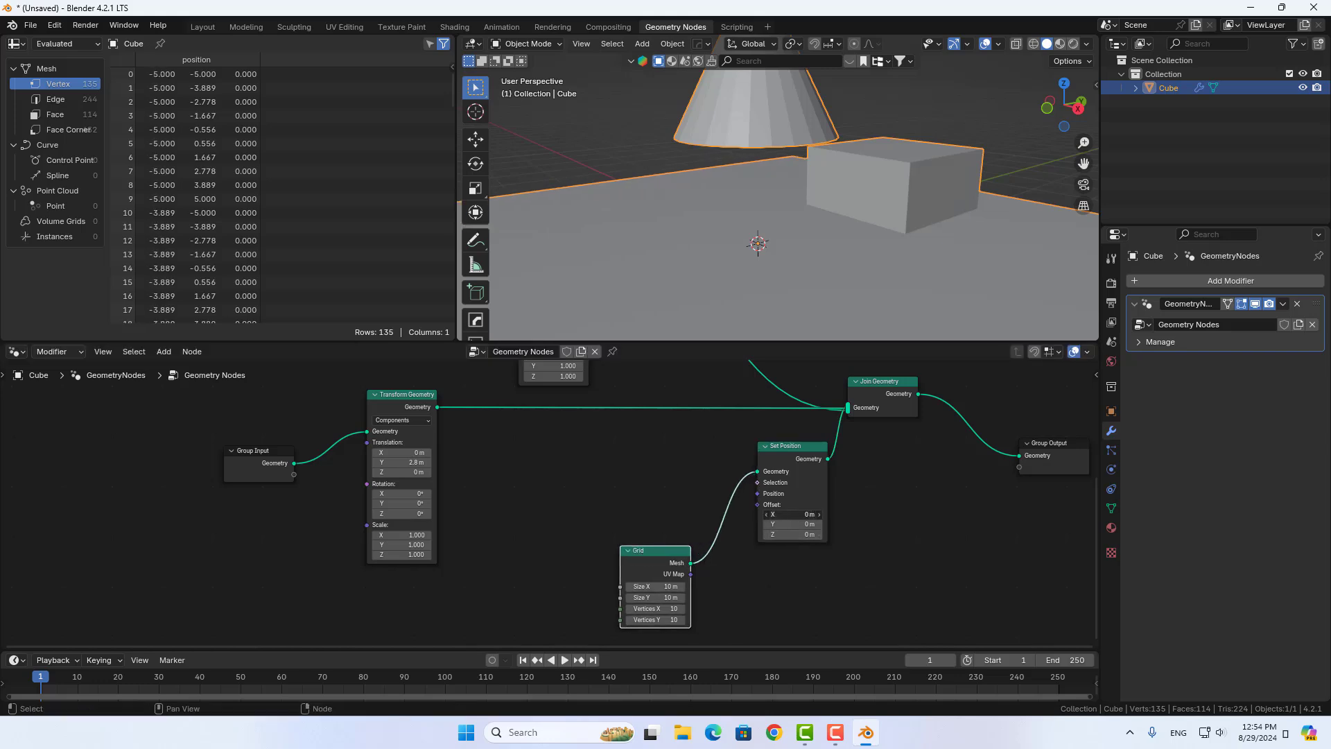
{"action": "left_click", "coordinate": [789, 560]}
{"action": "scroll", "coordinate": [622, 514], "scroll_direction": "down", "scroll_amount": 3}
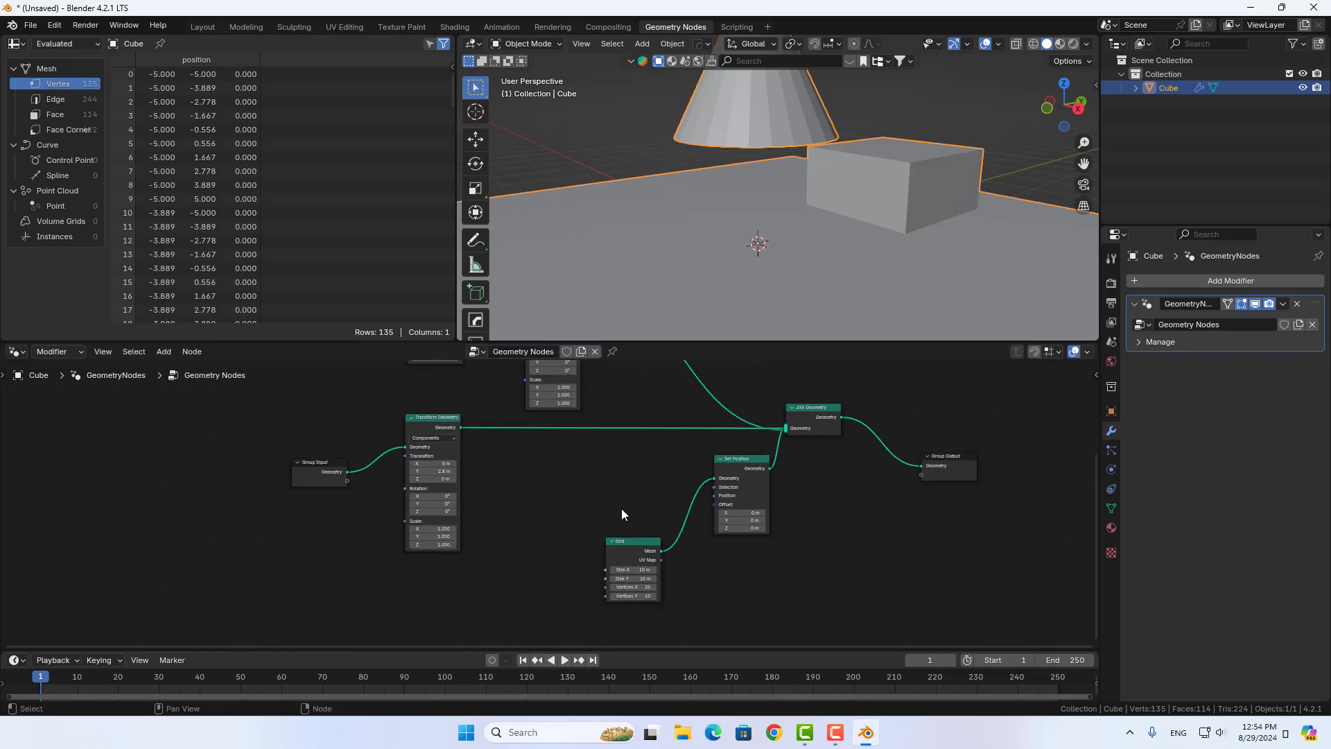
{"action": "left_click_drag", "start_coordinate": [621, 554], "coordinate": [562, 511]}
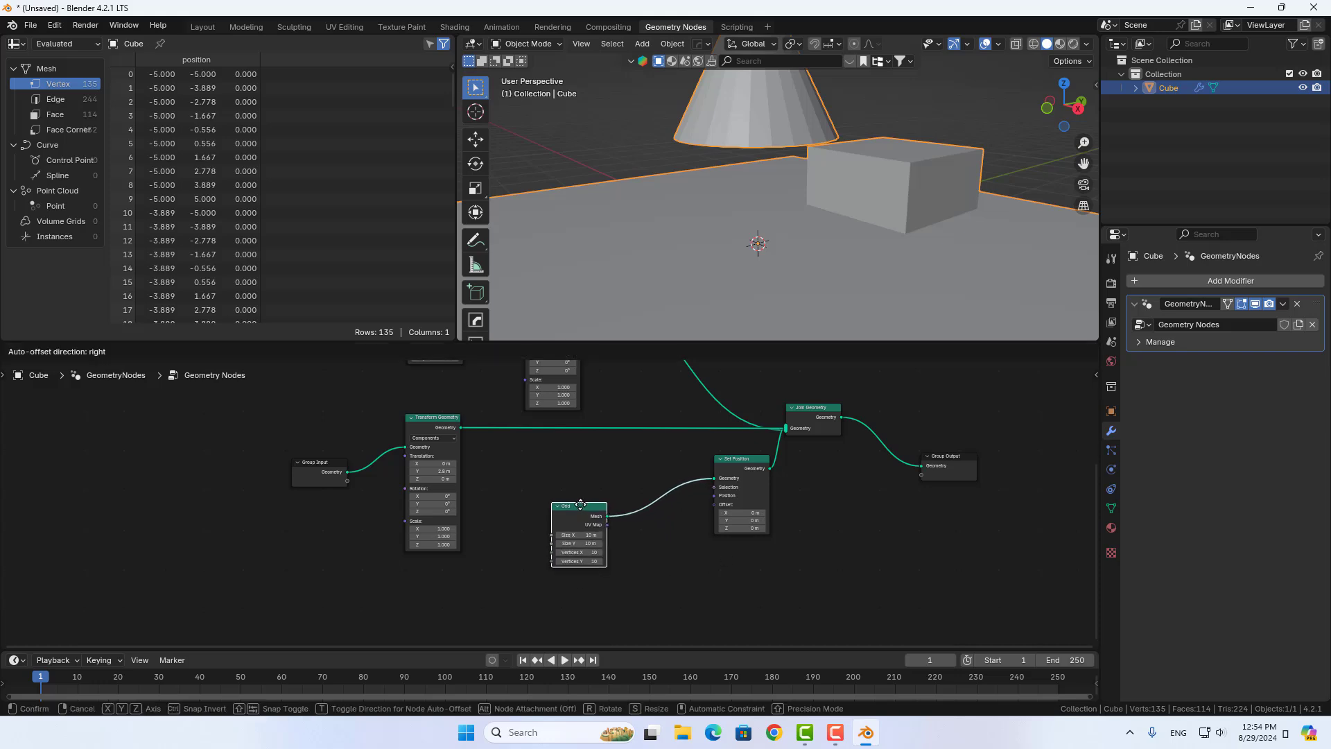
{"action": "middle_click_drag", "start_coordinate": [722, 559], "coordinate": [700, 562]}
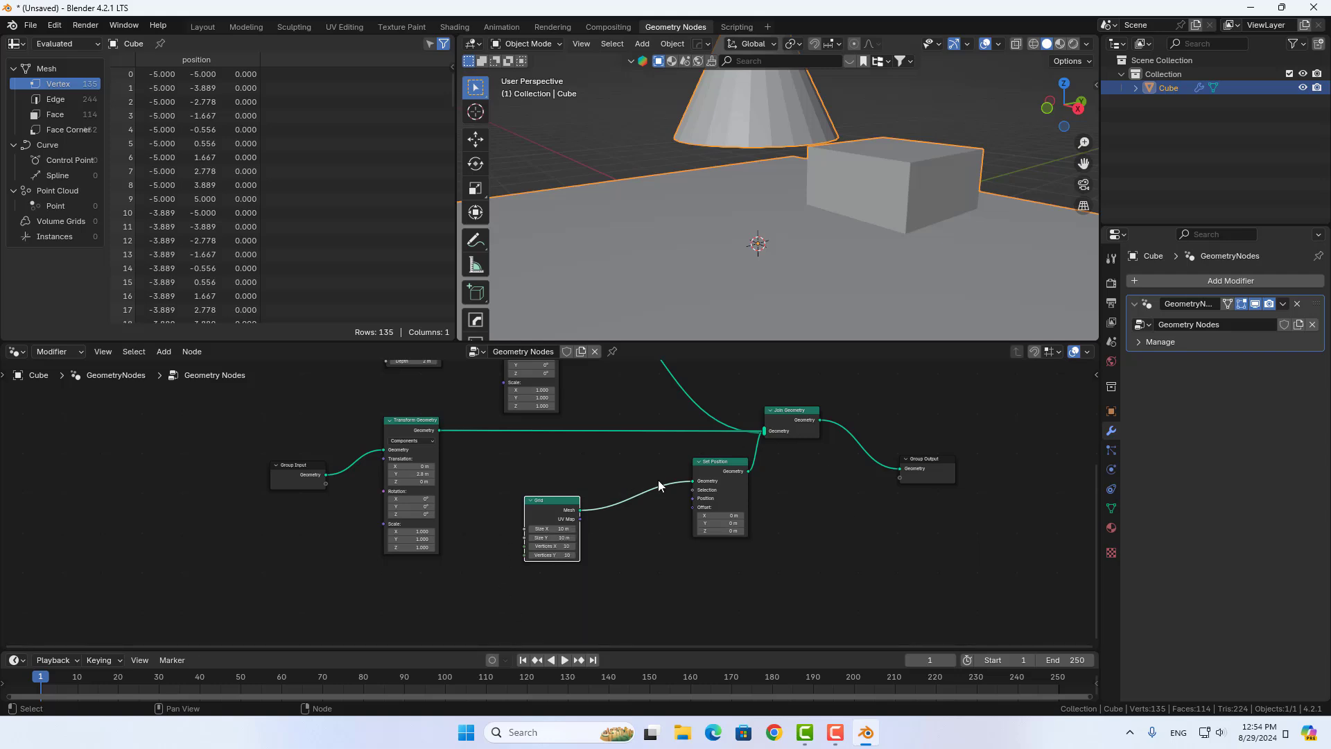
{"action": "scroll", "coordinate": [696, 528], "scroll_direction": "up", "scroll_amount": 2}
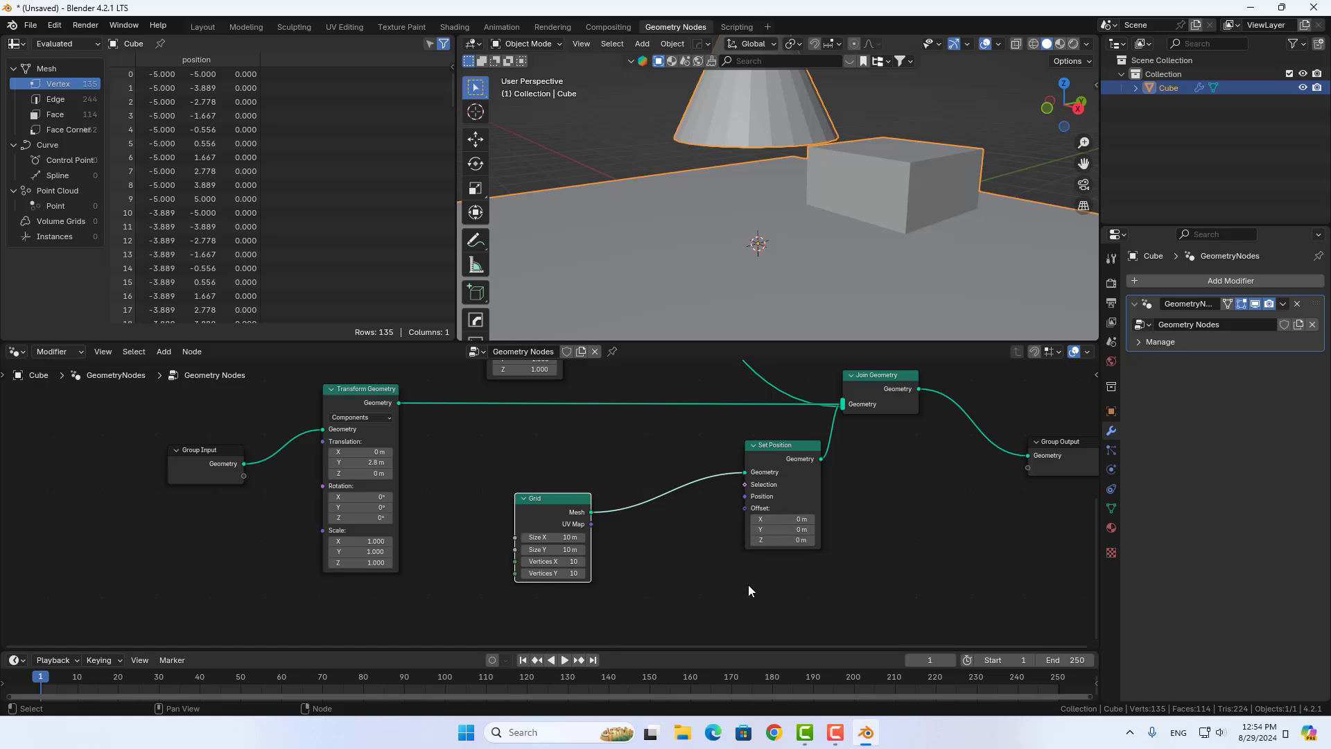
{"action": "key", "text": "shift+a"}
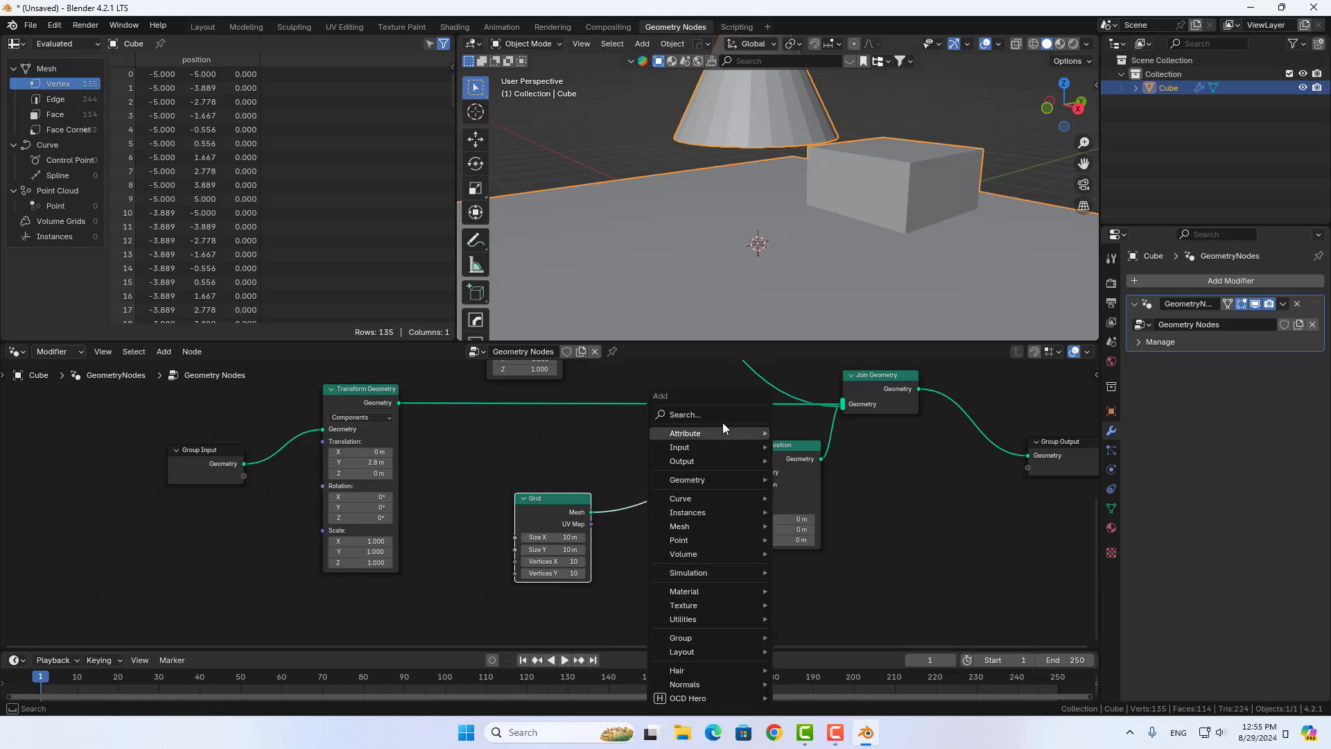
Add a Combine XYZ node and connect its Vector output to Set Position's Offset
{"action": "left_click", "coordinate": [722, 414]}
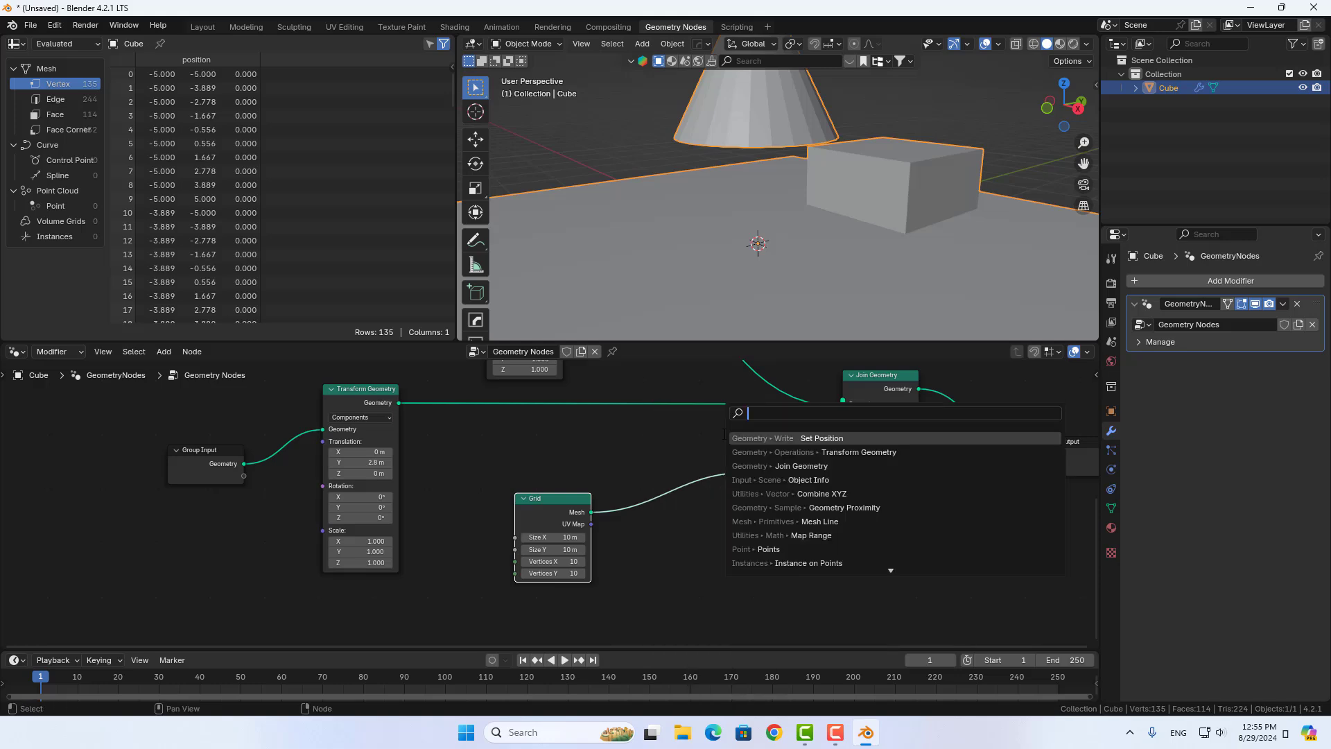
{"action": "type", "text": "com"}
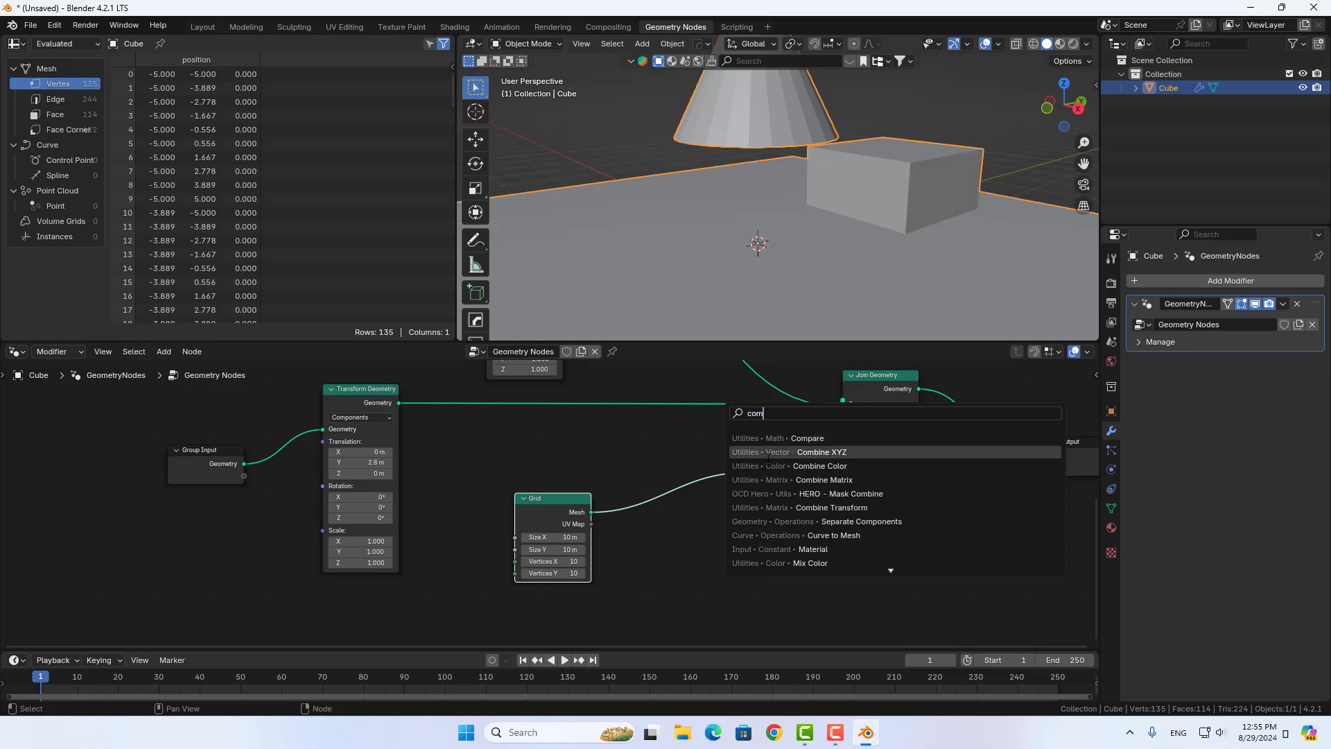
{"action": "left_click", "coordinate": [845, 452]}
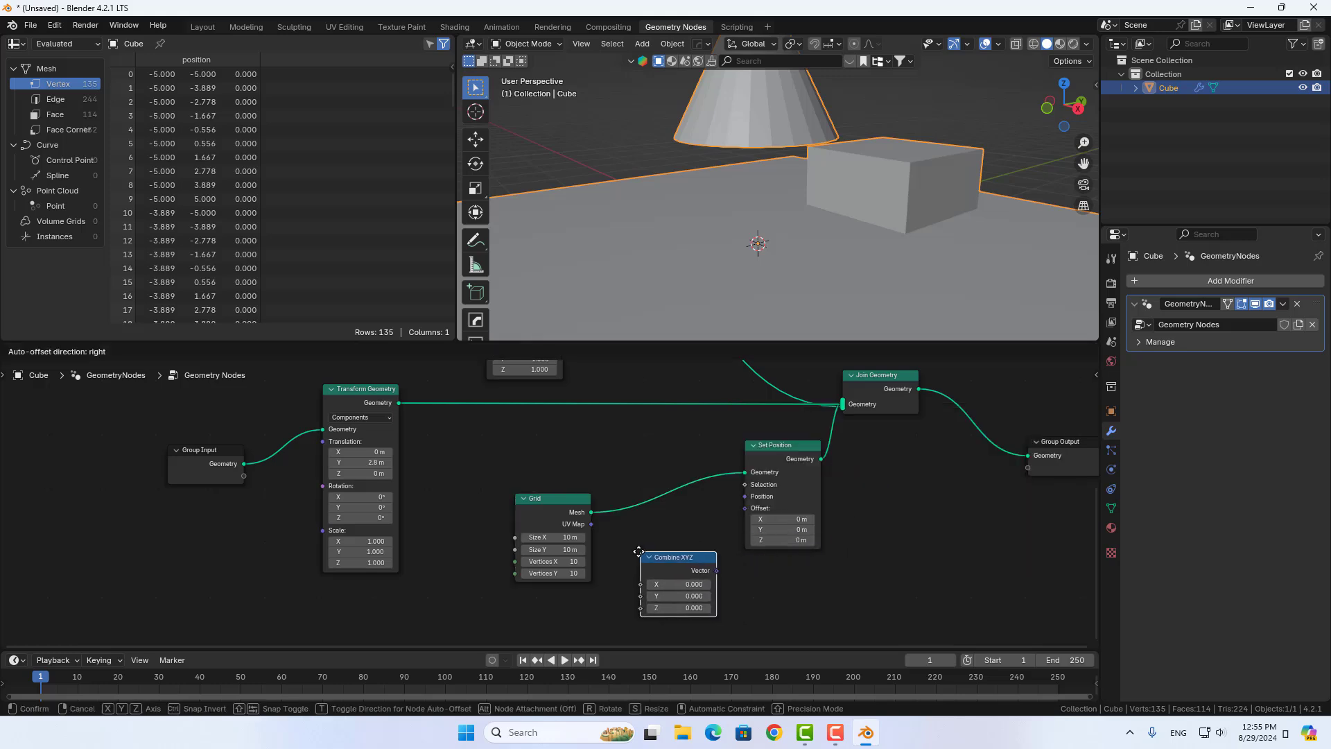
{"action": "left_click", "coordinate": [702, 572]}
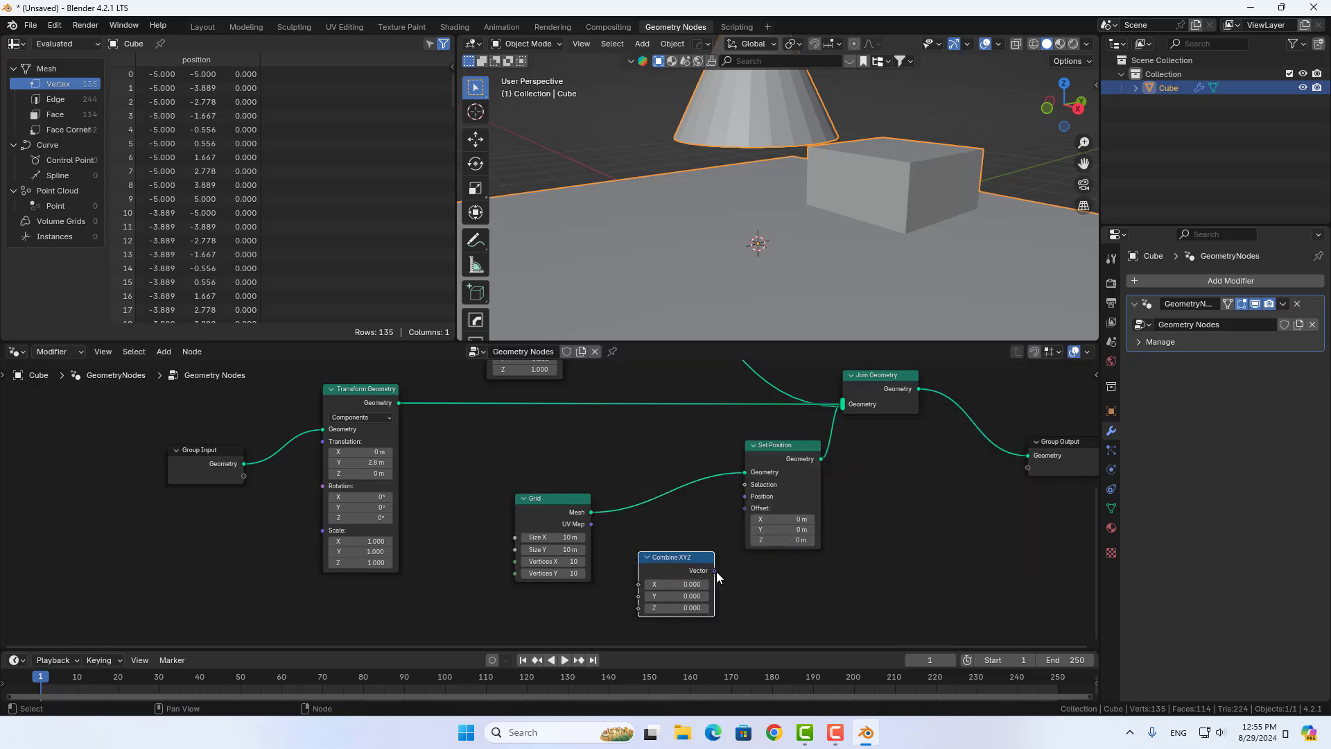
{"action": "mouse_move", "coordinate": [714, 570]}
{"action": "left_mouse_down"}
{"action": "mouse_move", "coordinate": [738, 522]}
{"action": "mouse_move", "coordinate": [605, 544]}
{"action": "mouse_move", "coordinate": [380, 550]}
{"action": "mouse_move", "coordinate": [326, 538]}
{"action": "mouse_move", "coordinate": [633, 555]}
{"action": "mouse_move", "coordinate": [738, 518]}
{"action": "left_mouse_up"}
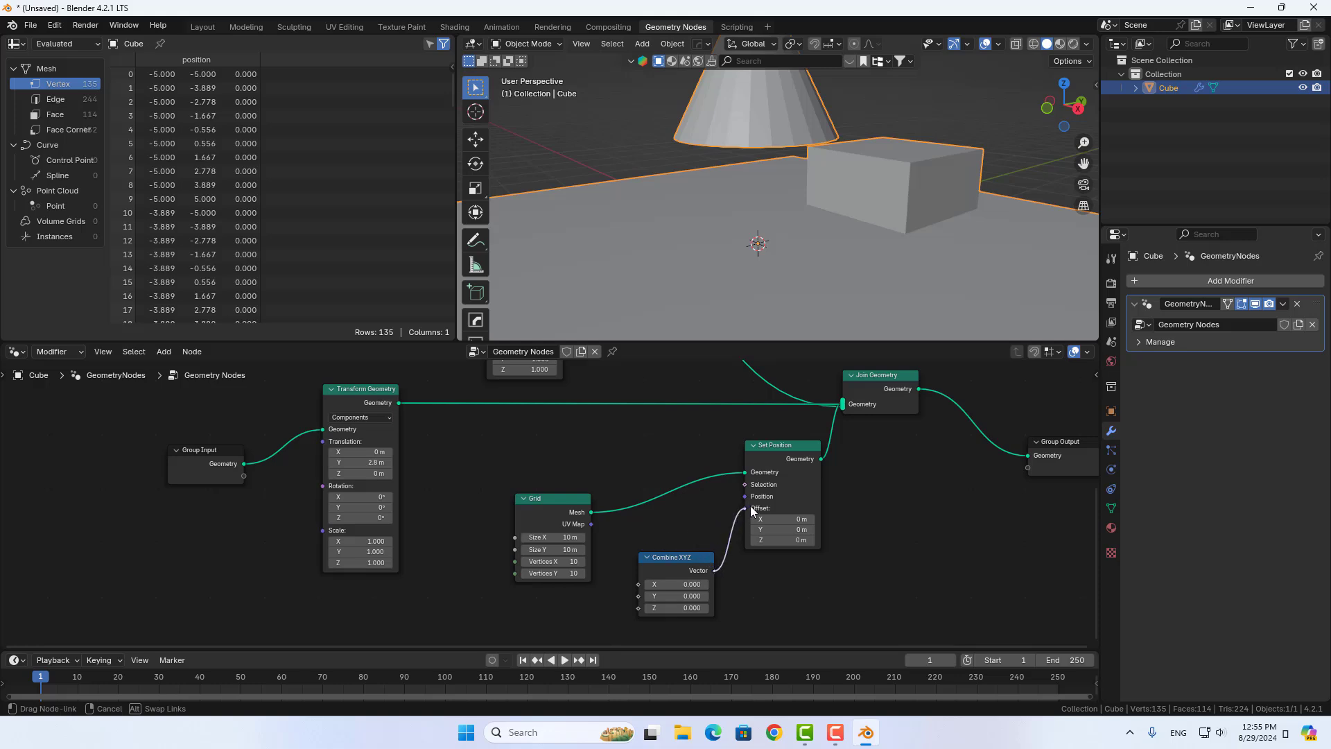
{"action": "left_click_drag", "start_coordinate": [750, 508], "coordinate": [751, 509]}
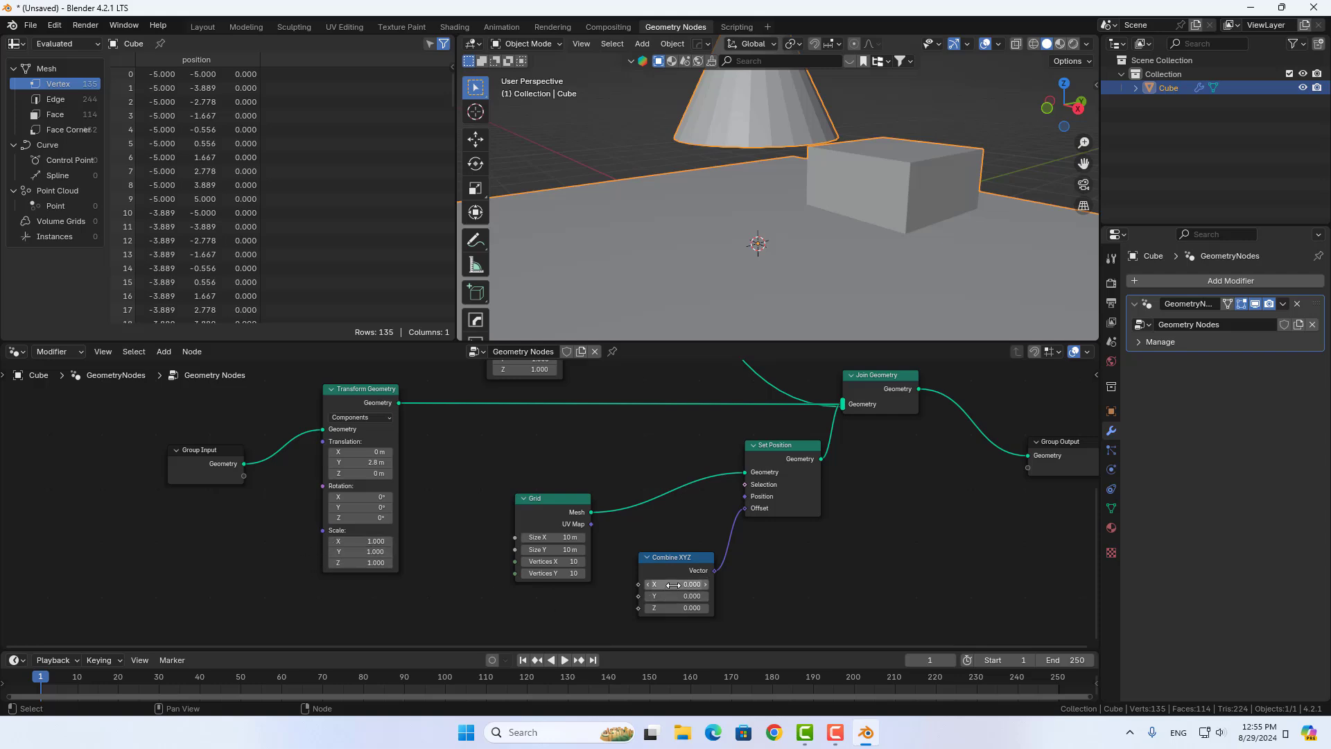
{"action": "left_click_drag", "start_coordinate": [638, 585], "coordinate": [620, 591]}
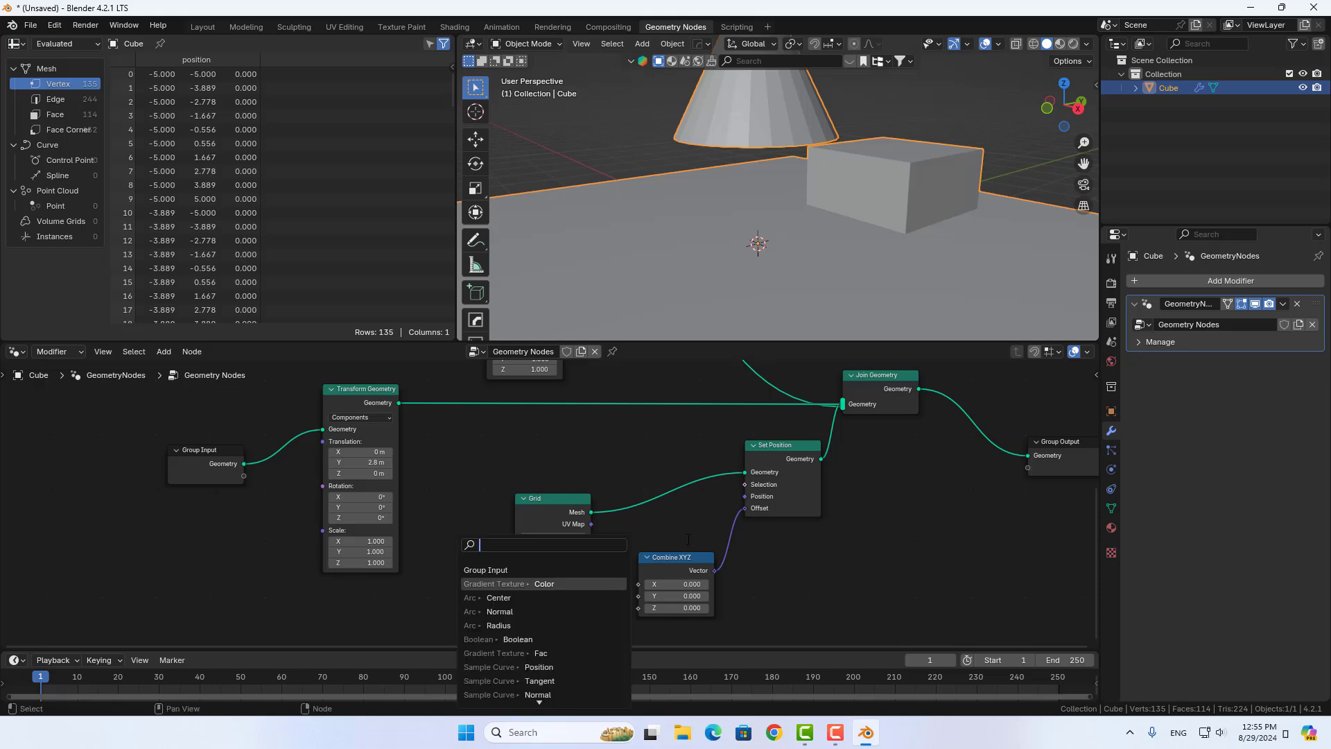
{"action": "key", "text": "Escape"}
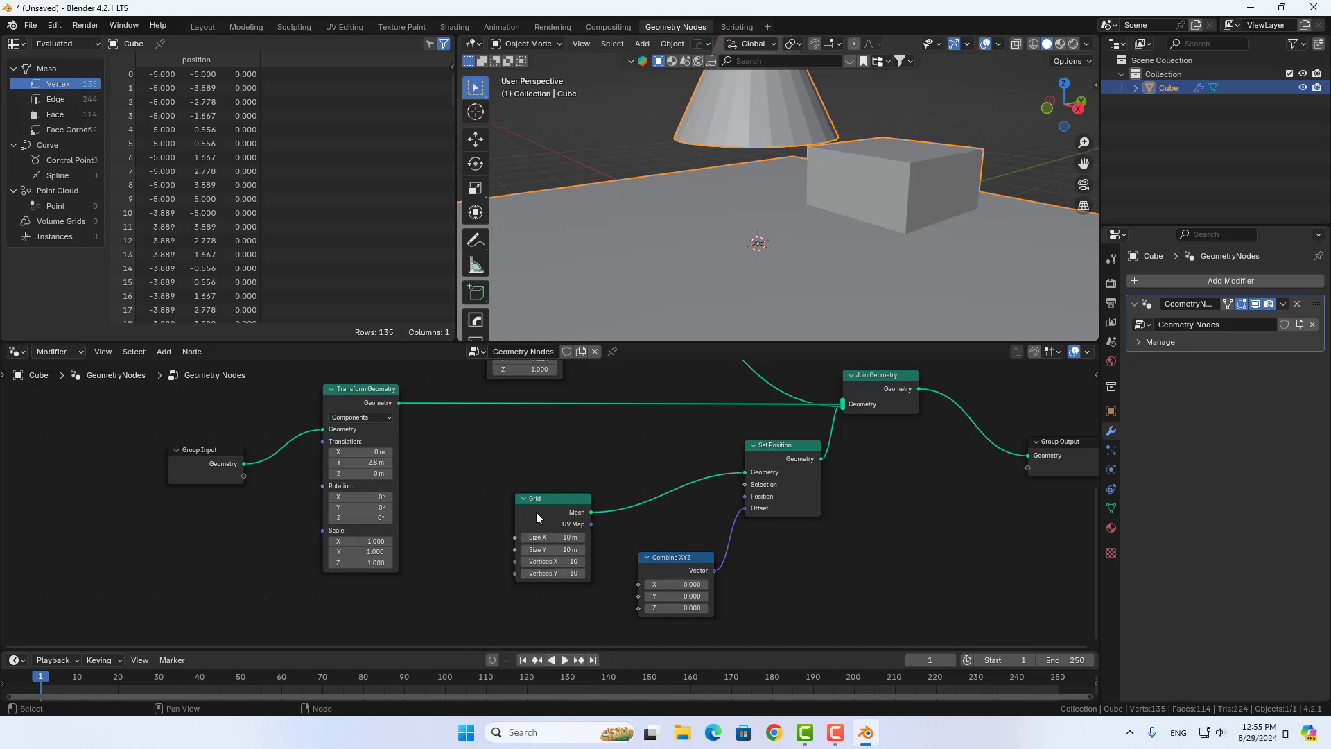
{"action": "left_click_drag", "start_coordinate": [666, 559], "coordinate": [716, 561]}
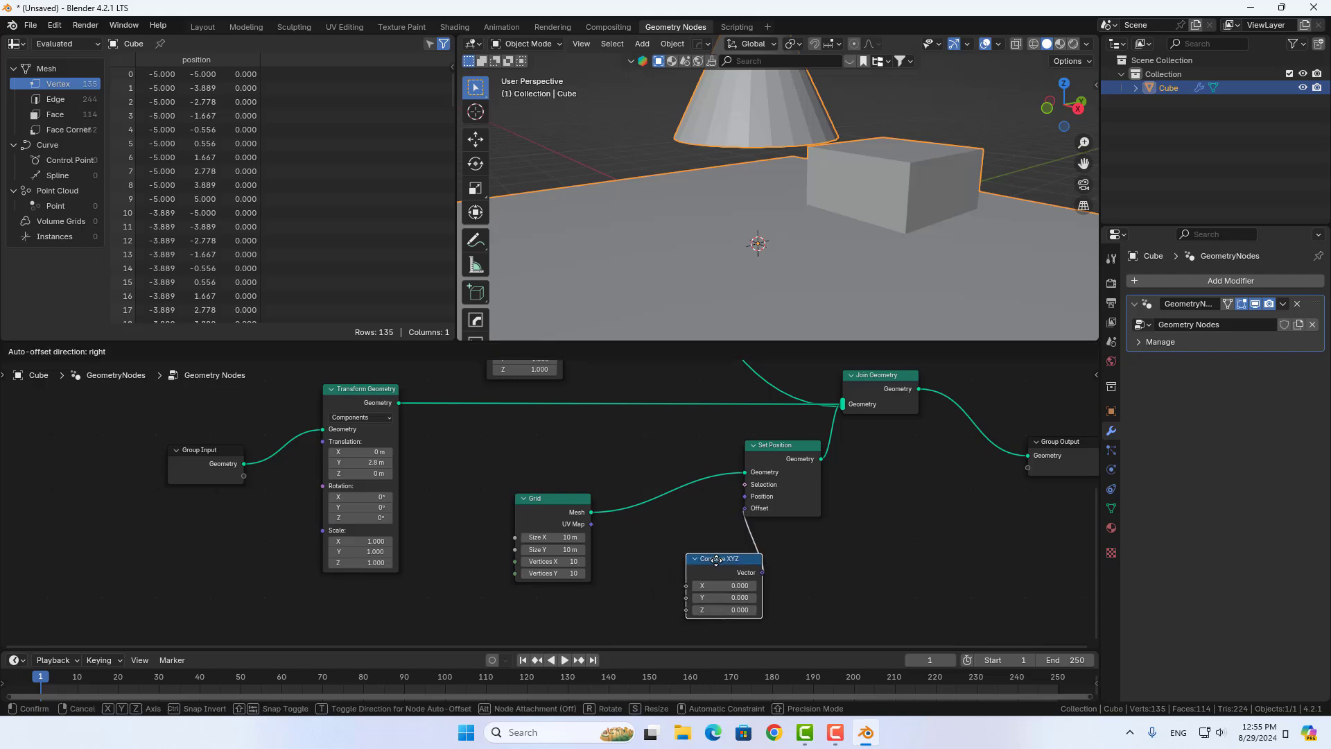
{"action": "left_click_drag", "start_coordinate": [591, 523], "coordinate": [621, 566]}
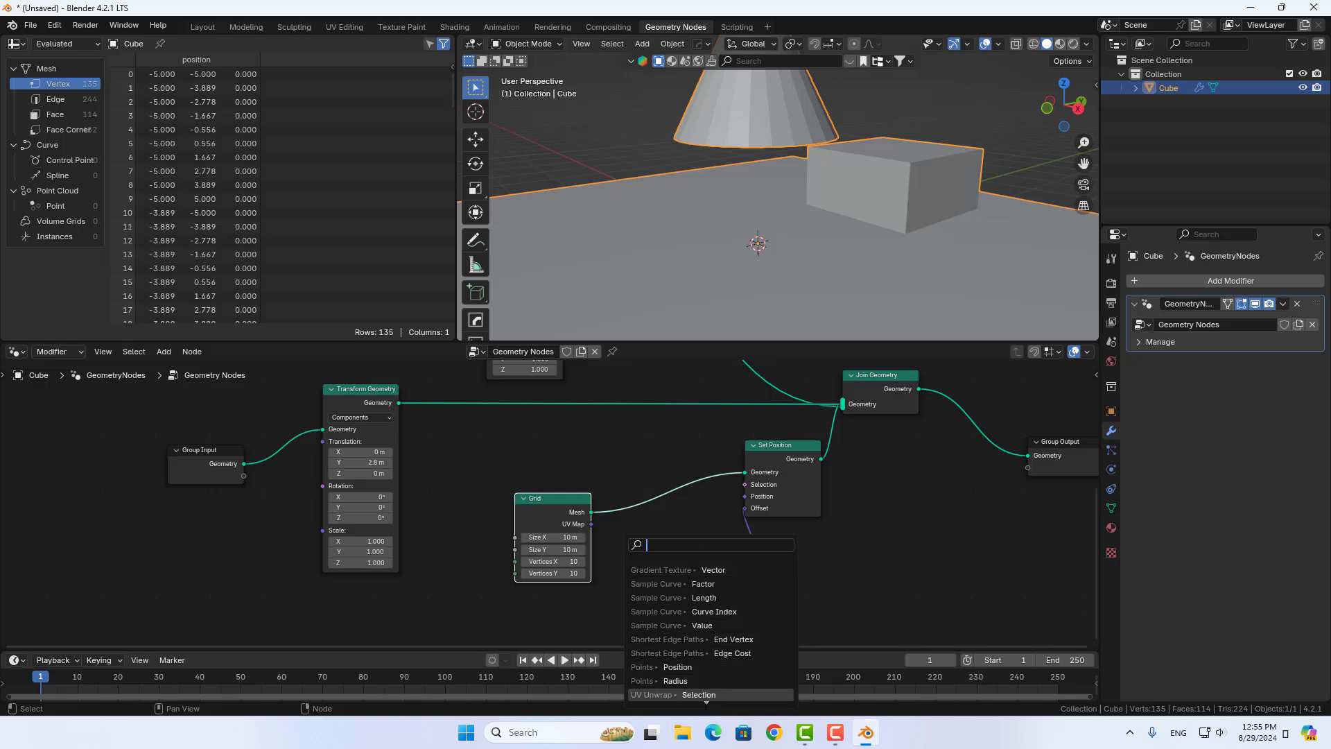
{"action": "left_click", "coordinate": [707, 696]}
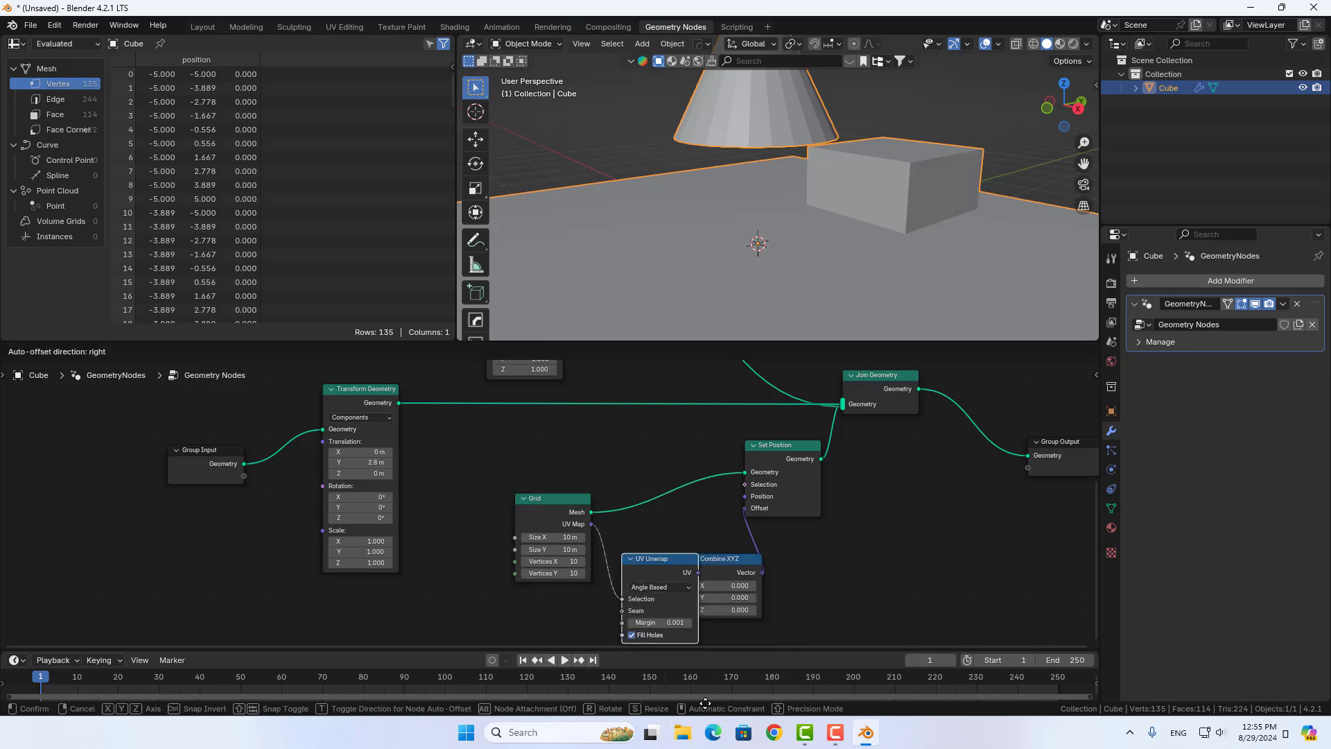
{"action": "left_click", "coordinate": [675, 684]}
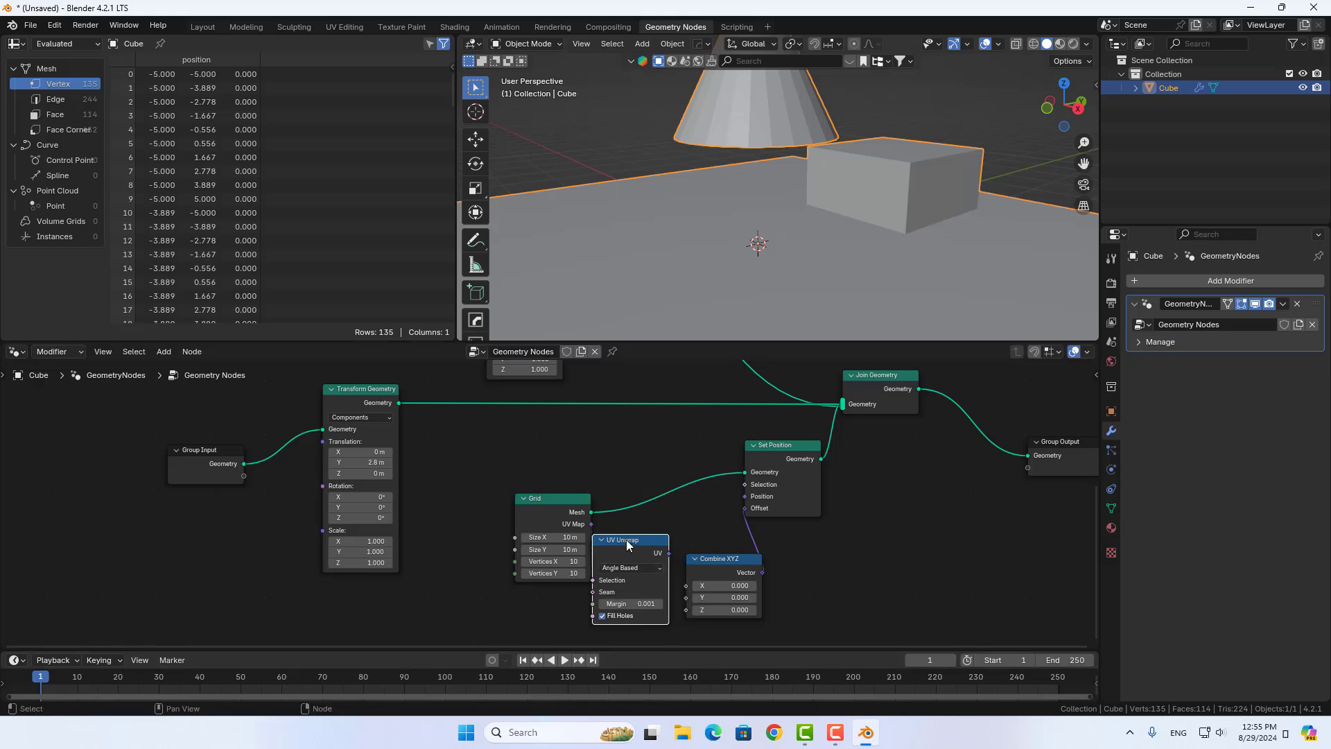
{"action": "key", "text": "x"}
{"action": "mouse_move", "coordinate": [959, 458]}
{"action": "middle_mouse_down"}
{"action": "mouse_move", "coordinate": [921, 490]}
{"action": "mouse_move", "coordinate": [856, 499]}
{"action": "middle_mouse_up"}
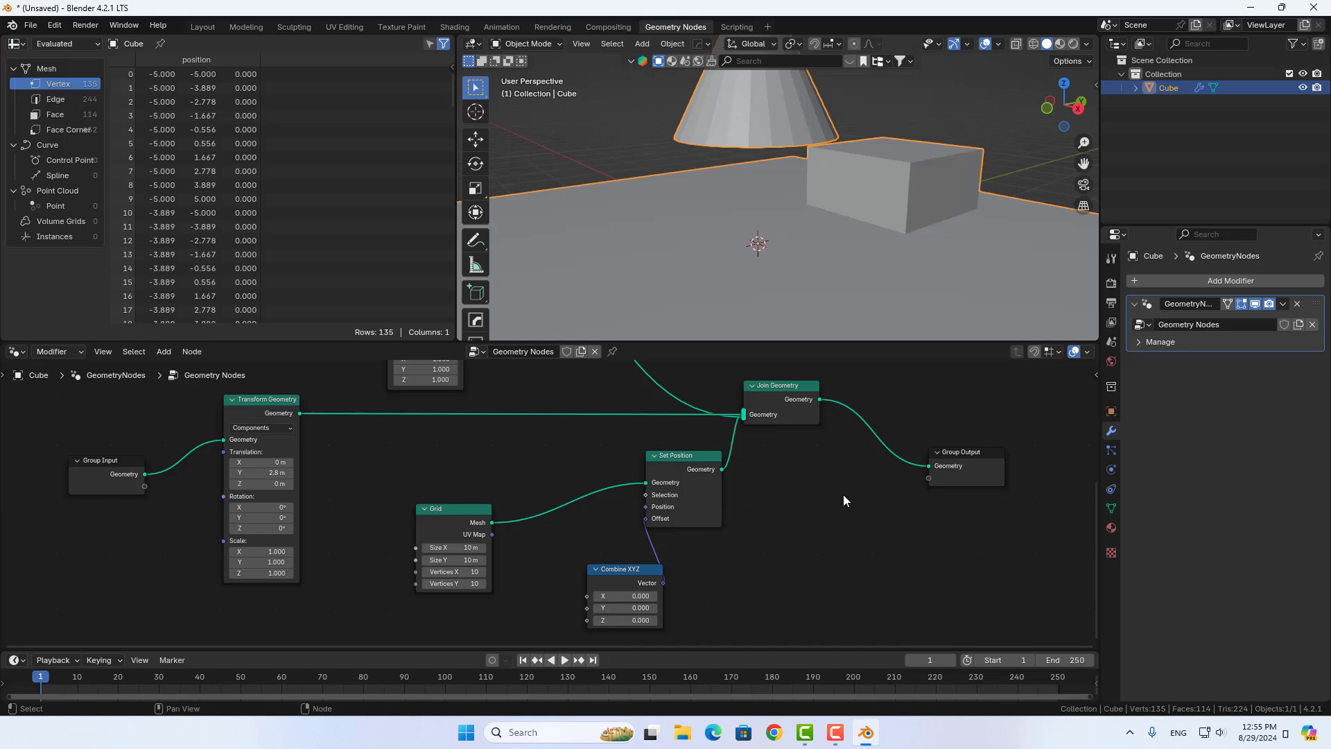
Spread out the nodes: Group Output to the right, Transform Geometry lower, Group Input up-left
{"action": "scroll", "coordinate": [843, 493], "scroll_direction": "down", "scroll_amount": 2}
{"action": "scroll", "coordinate": [883, 510], "scroll_direction": "up", "scroll_amount": 2, "text": "shift"}
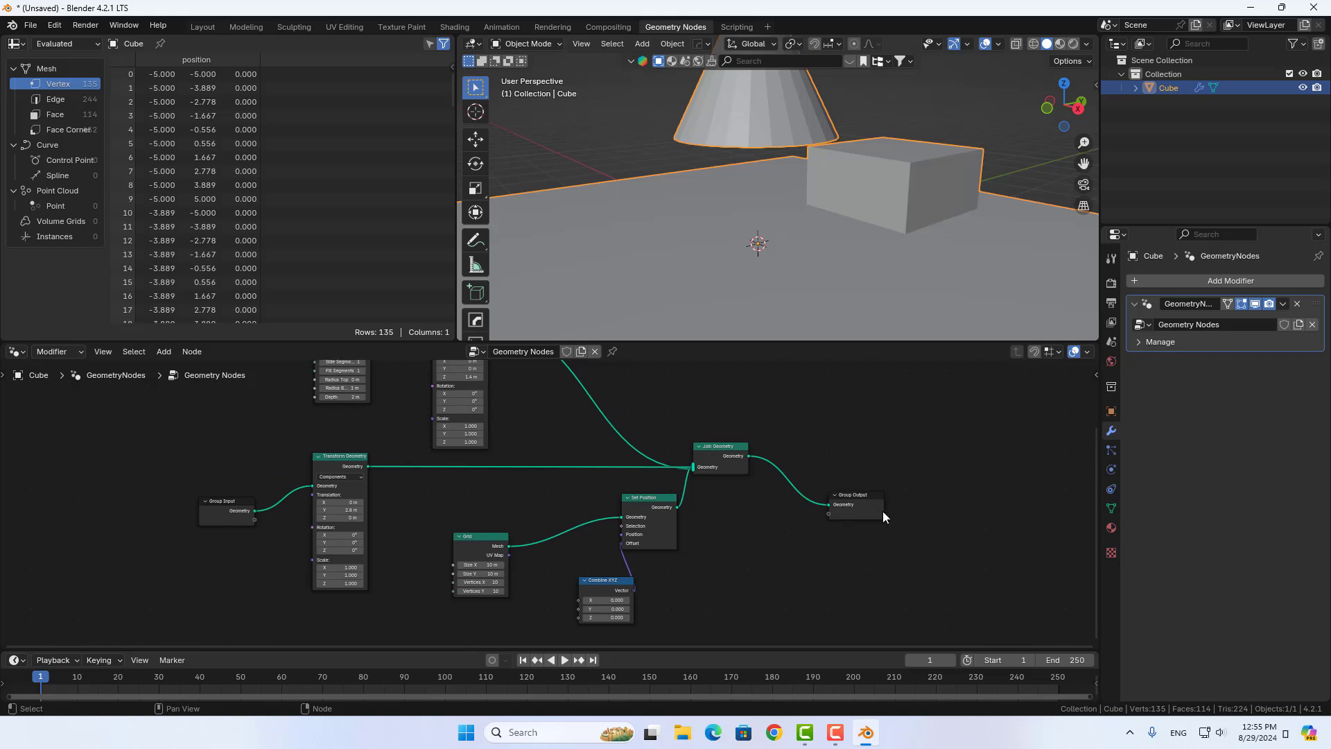
{"action": "left_click_drag", "start_coordinate": [873, 497], "coordinate": [968, 484]}
{"action": "middle_click_drag", "start_coordinate": [829, 506], "coordinate": [824, 534]}
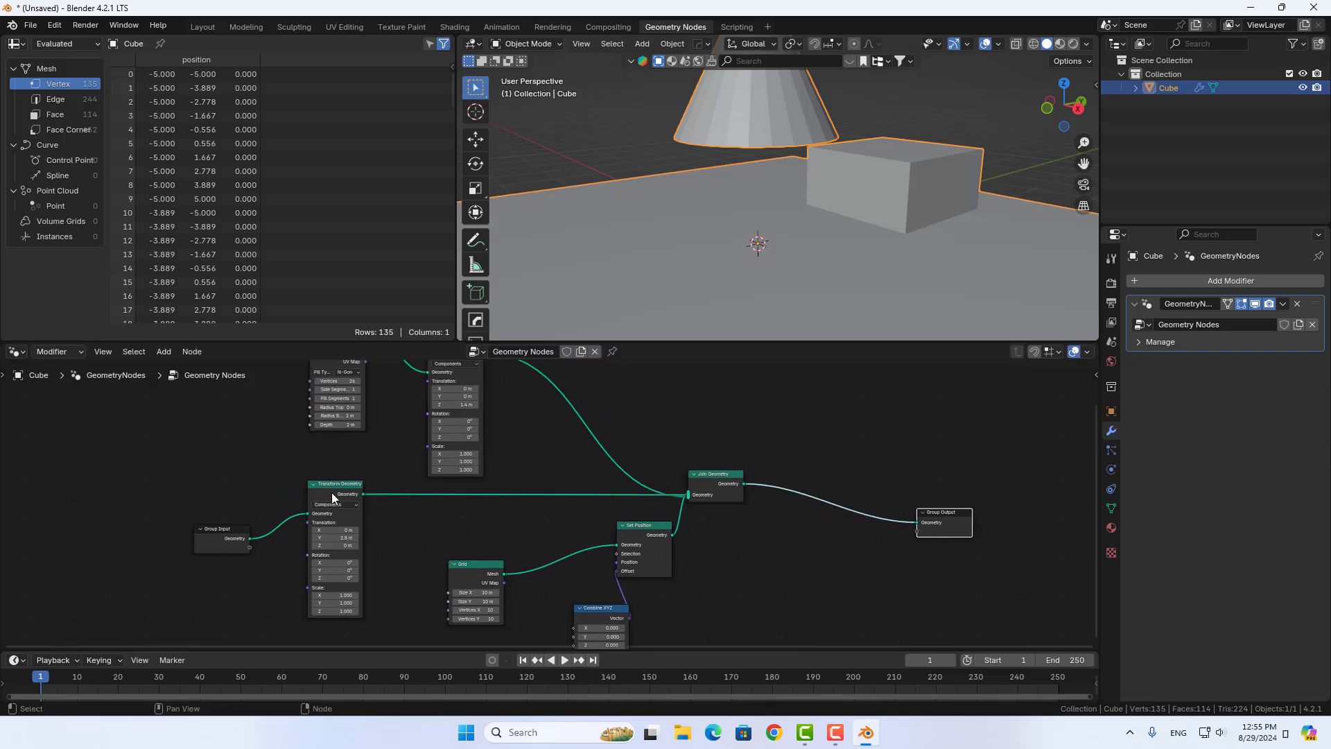
{"action": "left_click_drag", "start_coordinate": [331, 485], "coordinate": [329, 539]}
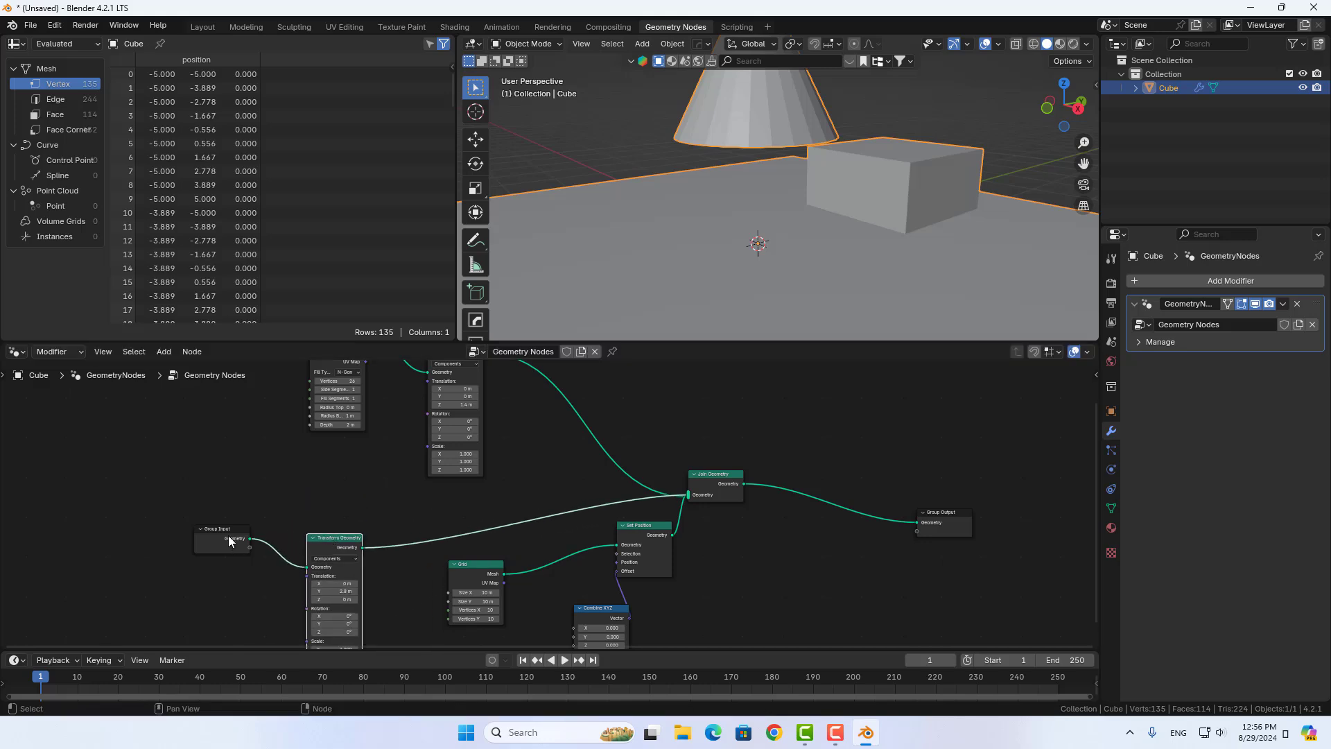
{"action": "left_click_drag", "start_coordinate": [229, 540], "coordinate": [213, 477]}
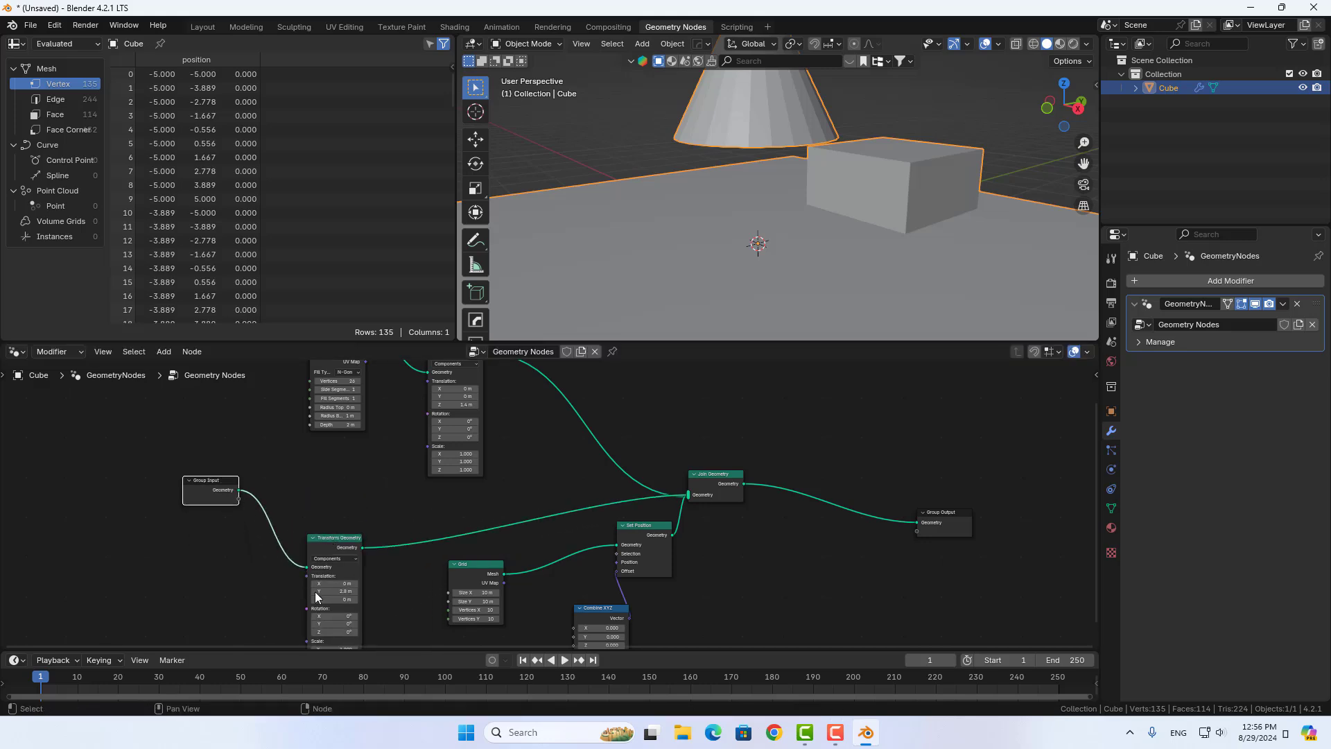
Link Group Input's Geometry straight into Join Geometry, adding an unmoved second cube
{"action": "left_click_drag", "start_coordinate": [326, 591], "coordinate": [346, 591]}
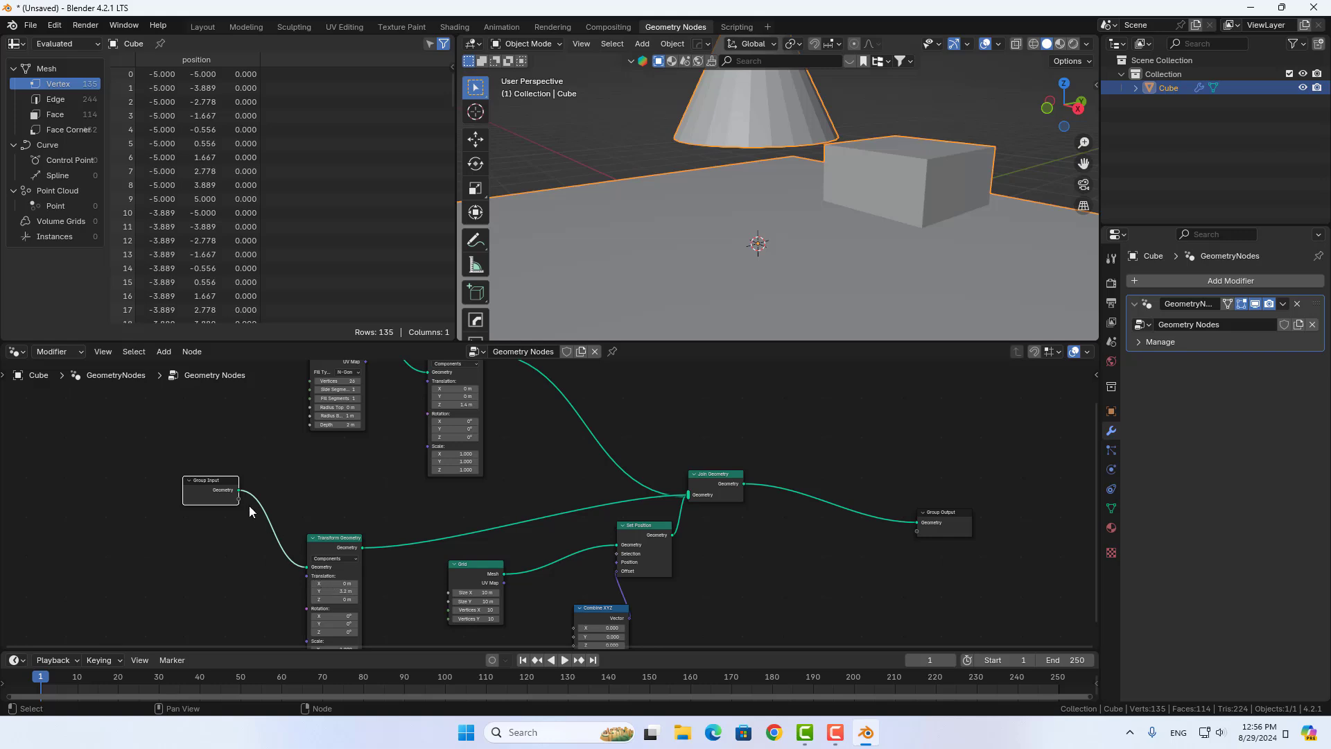
{"action": "mouse_move", "coordinate": [239, 489]}
{"action": "left_mouse_down"}
{"action": "mouse_move", "coordinate": [510, 530]}
{"action": "mouse_move", "coordinate": [690, 496]}
{"action": "left_mouse_up"}
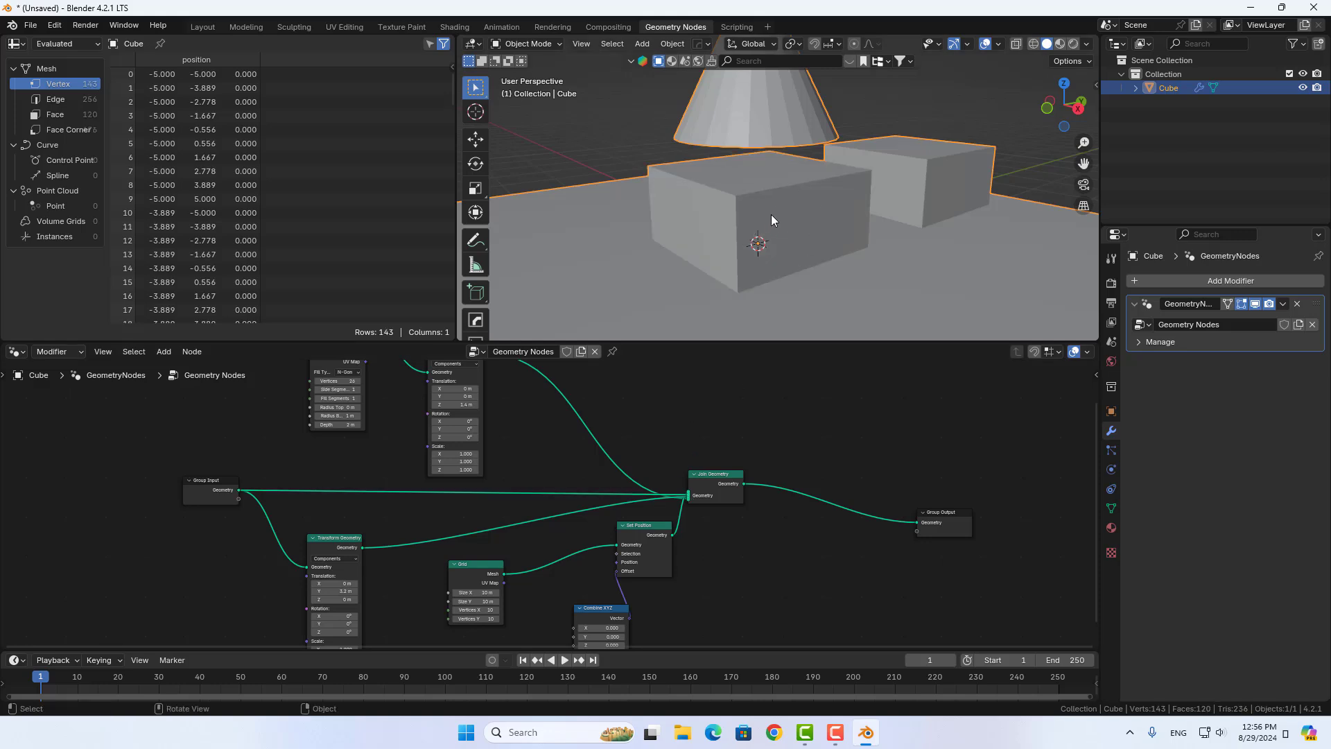
{"action": "middle_click_drag", "start_coordinate": [505, 476], "coordinate": [505, 525]}
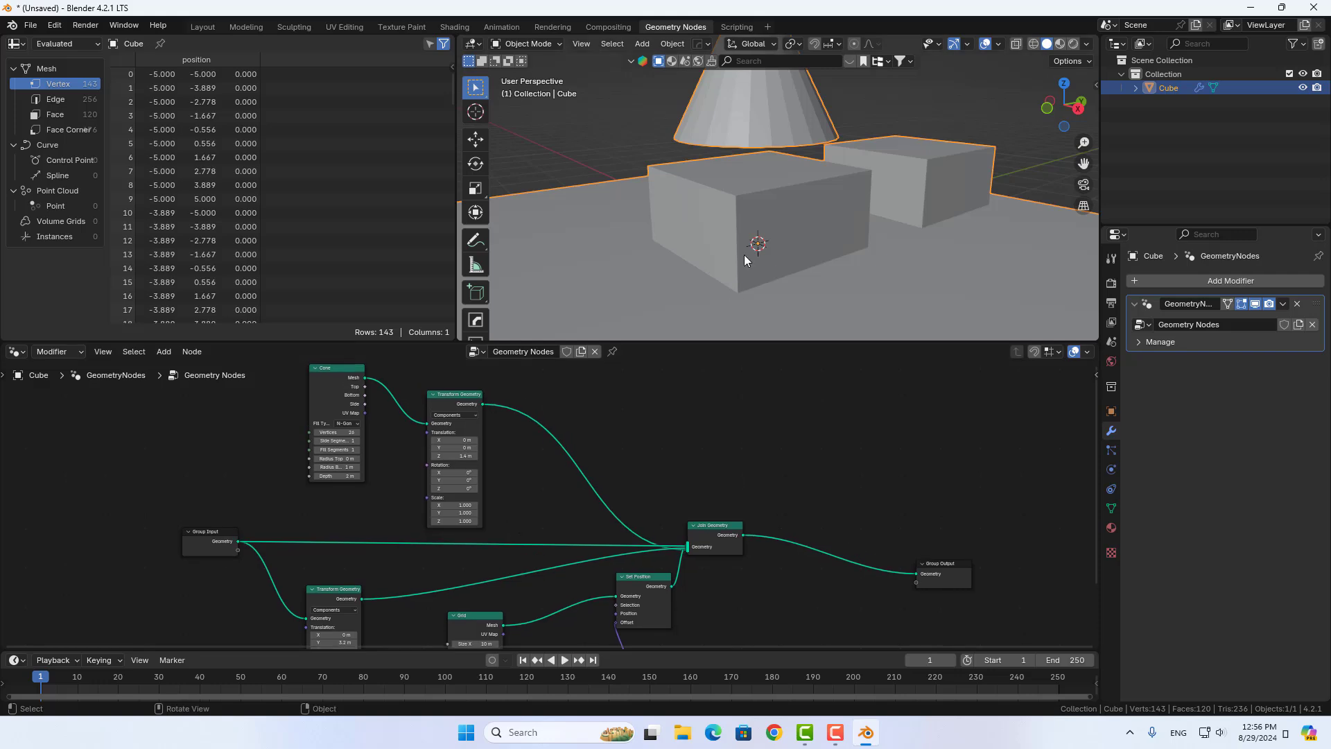
Link the Cone mesh directly into Join Geometry and raise the transformed cone to Z 2.7 m
{"action": "scroll", "coordinate": [754, 211], "scroll_direction": "down", "scroll_amount": 2}
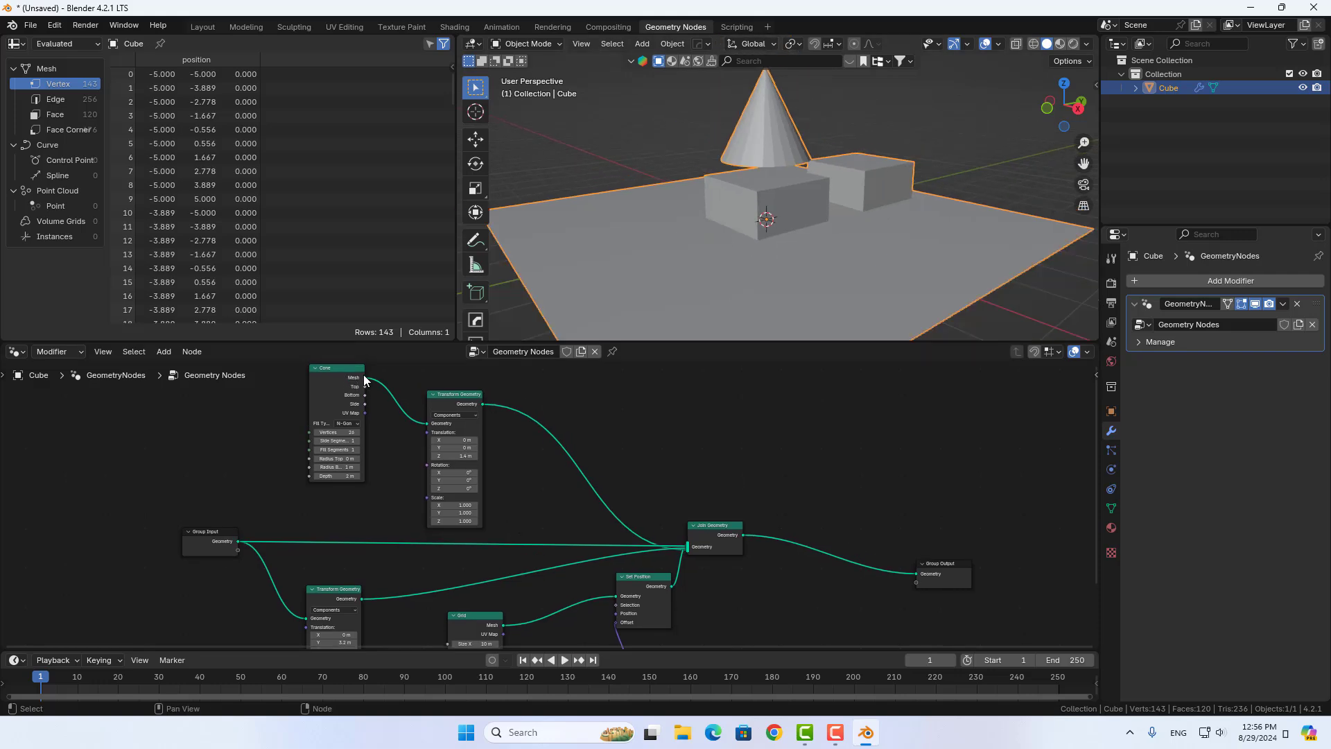
{"action": "left_click_drag", "start_coordinate": [365, 377], "coordinate": [693, 551]}
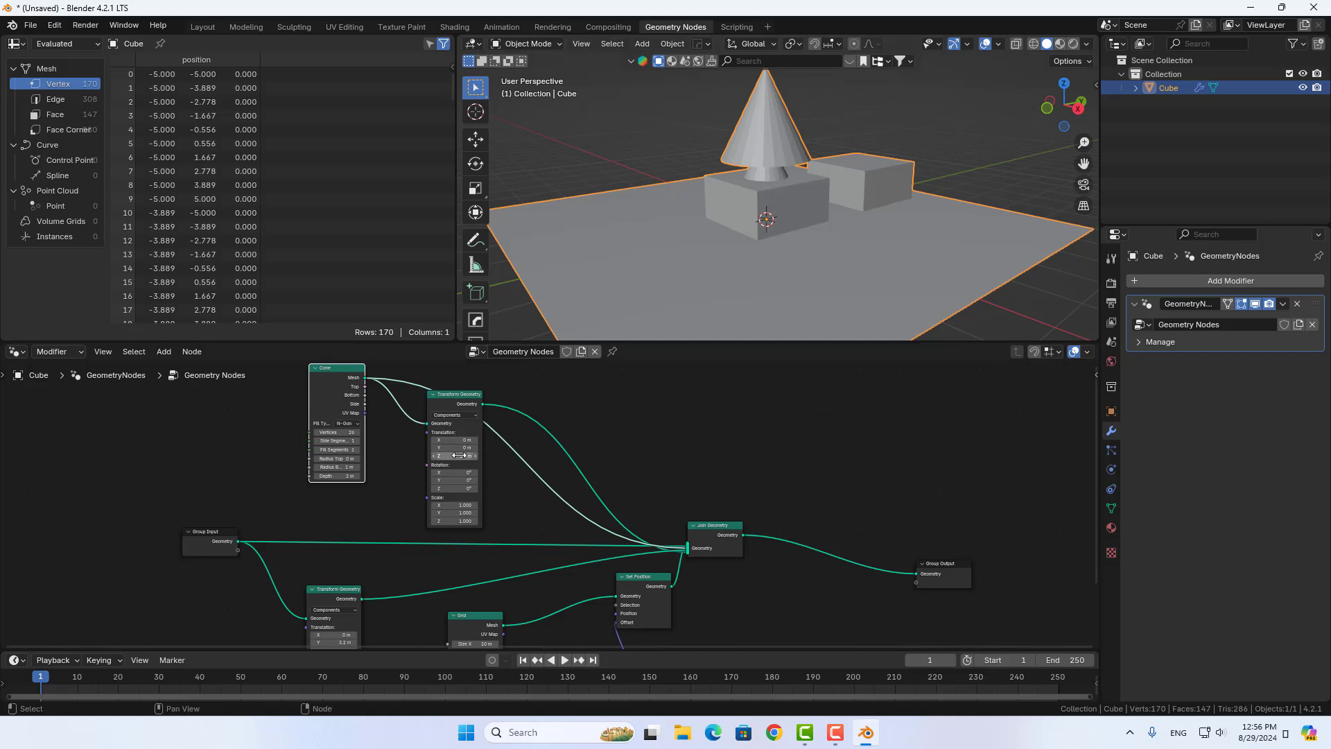
{"action": "mouse_move", "coordinate": [457, 455]}
{"action": "left_mouse_down", "text": "ctrl"}
{"action": "mouse_move", "coordinate": [422, 455]}
{"action": "mouse_move", "coordinate": [485, 456]}
{"action": "left_mouse_up", "text": "ctrl"}
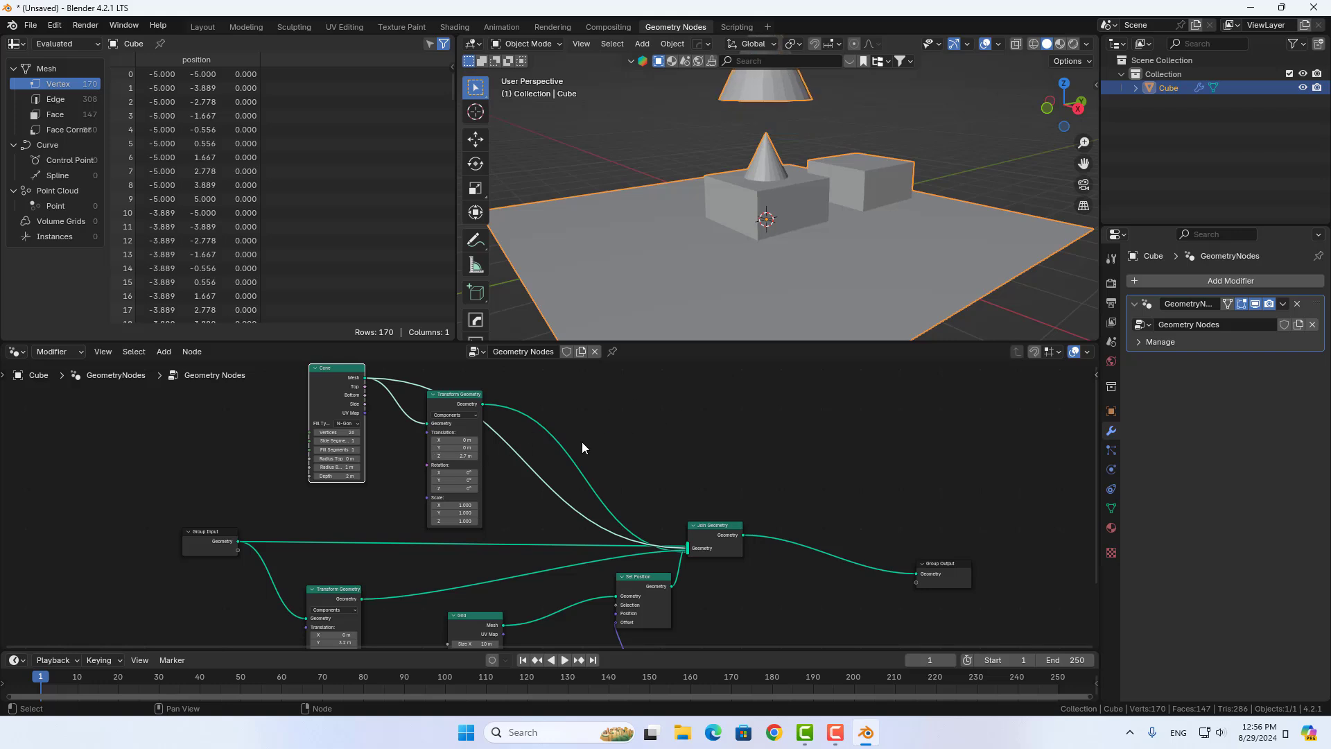
{"action": "scroll", "coordinate": [604, 444], "scroll_direction": "down", "scroll_amount": 2}
{"action": "scroll", "coordinate": [605, 442], "scroll_direction": "down", "scroll_amount": 1}
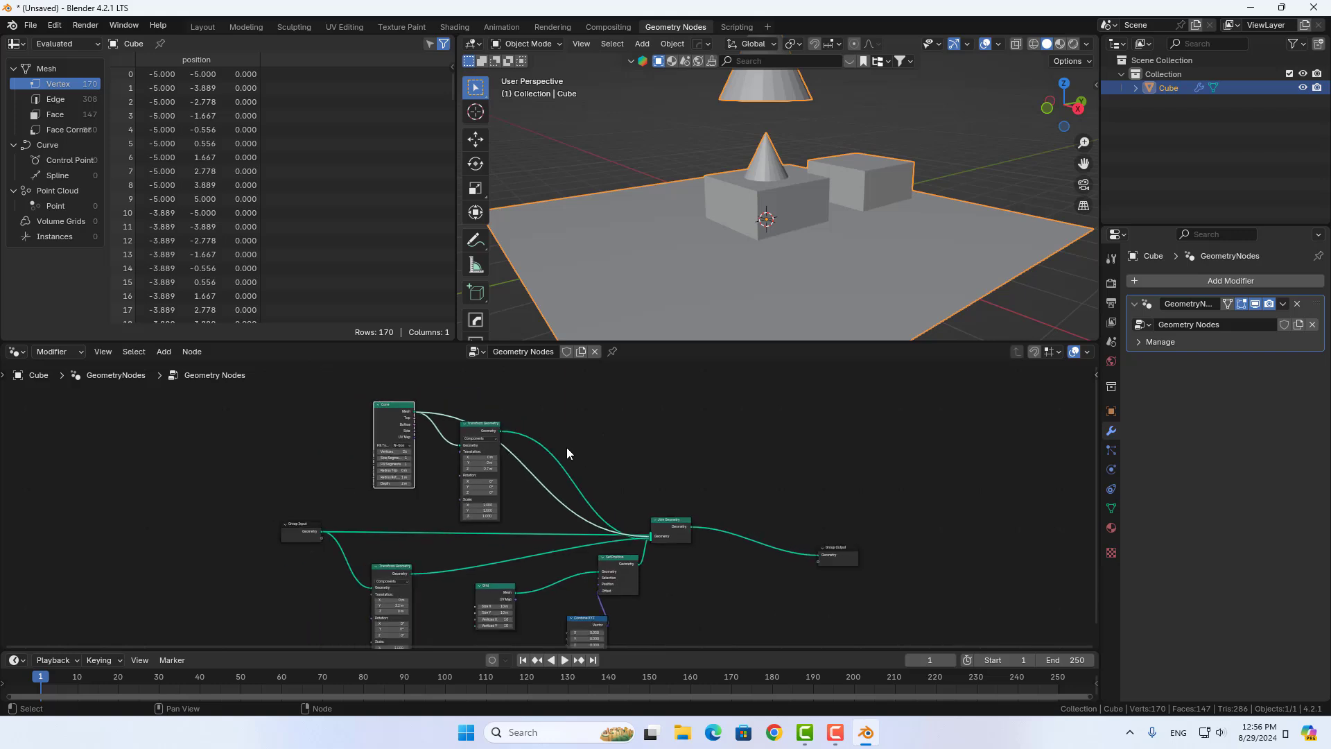
Delete the Cone, grid and extra transform nodes, leaving only the plain cube
{"action": "left_click_drag", "start_coordinate": [553, 407], "coordinate": [366, 457]}
{"action": "key", "text": "Delete"}
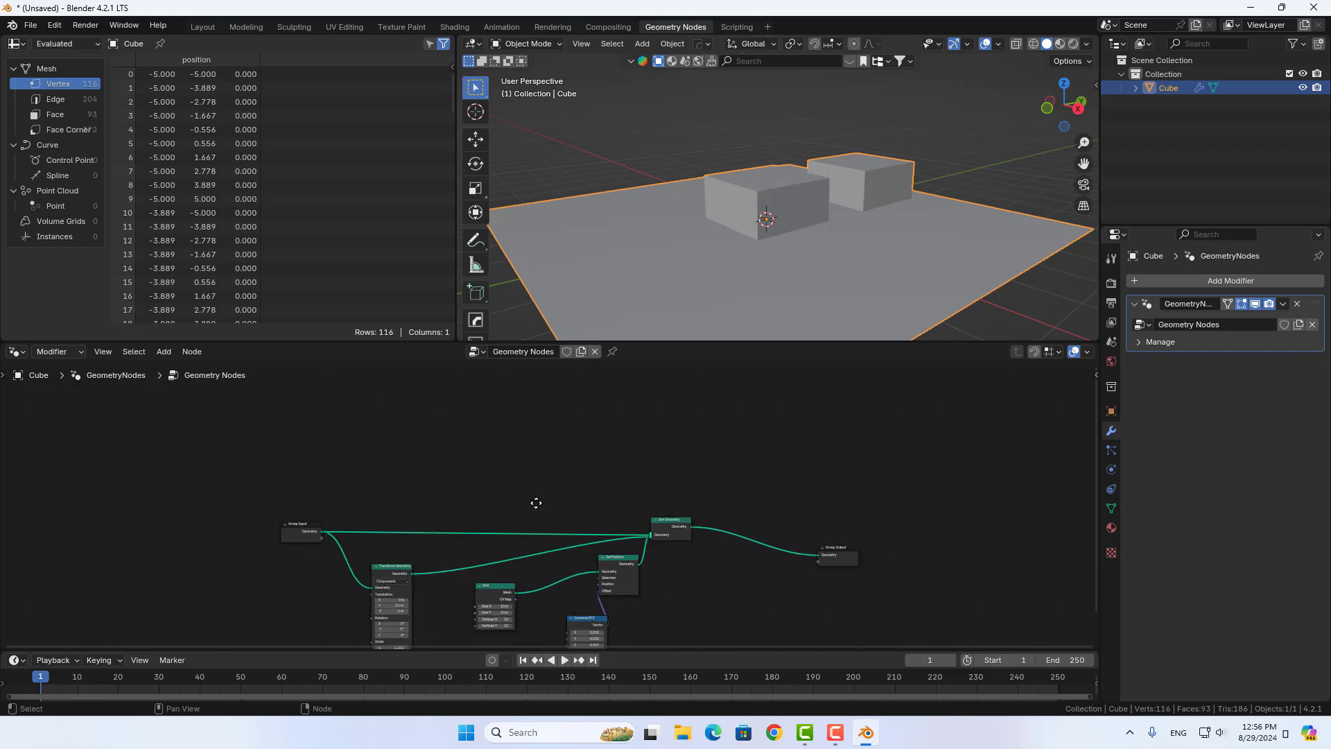
{"action": "middle_click_drag", "start_coordinate": [535, 502], "coordinate": [538, 433]}
{"action": "left_click_drag", "start_coordinate": [699, 597], "coordinate": [399, 504]}
{"action": "key", "text": "Delete"}
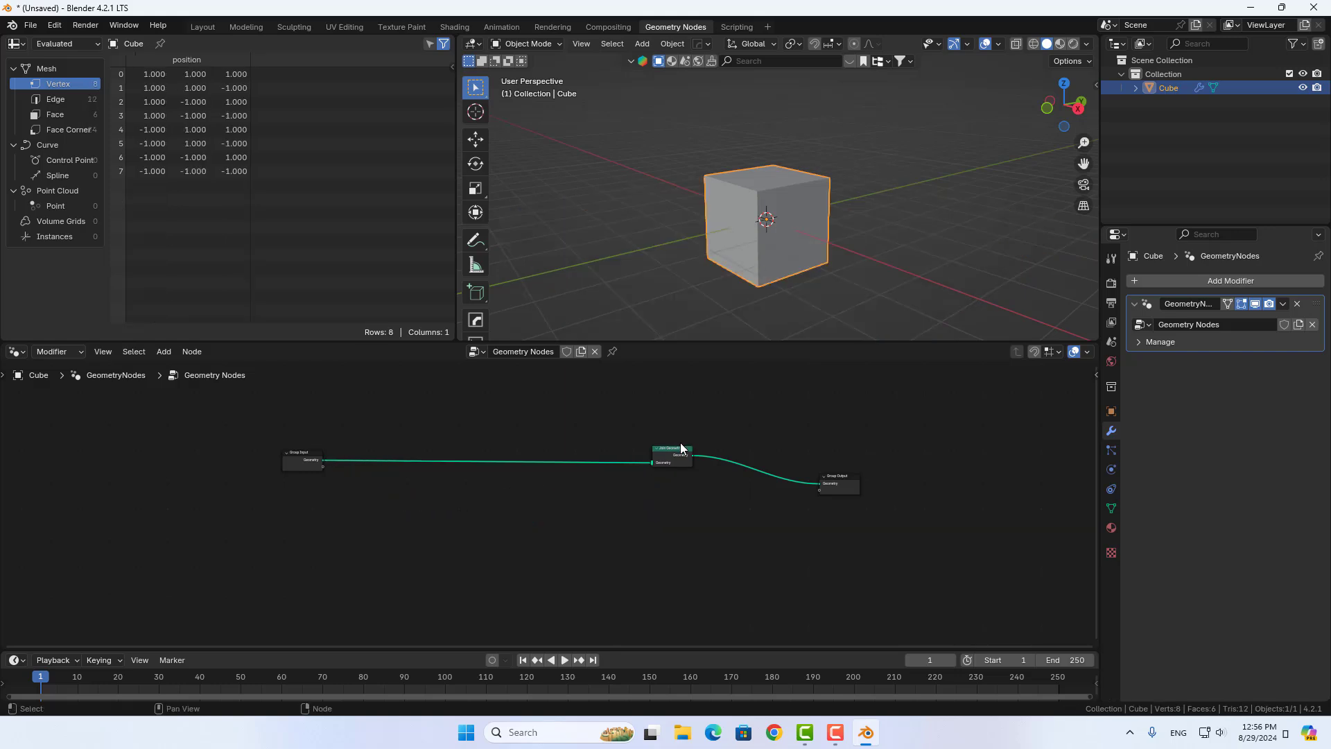
Insert a Transform Geometry node before Join Geometry and add a direct Group Input link
{"action": "key", "text": "Home"}
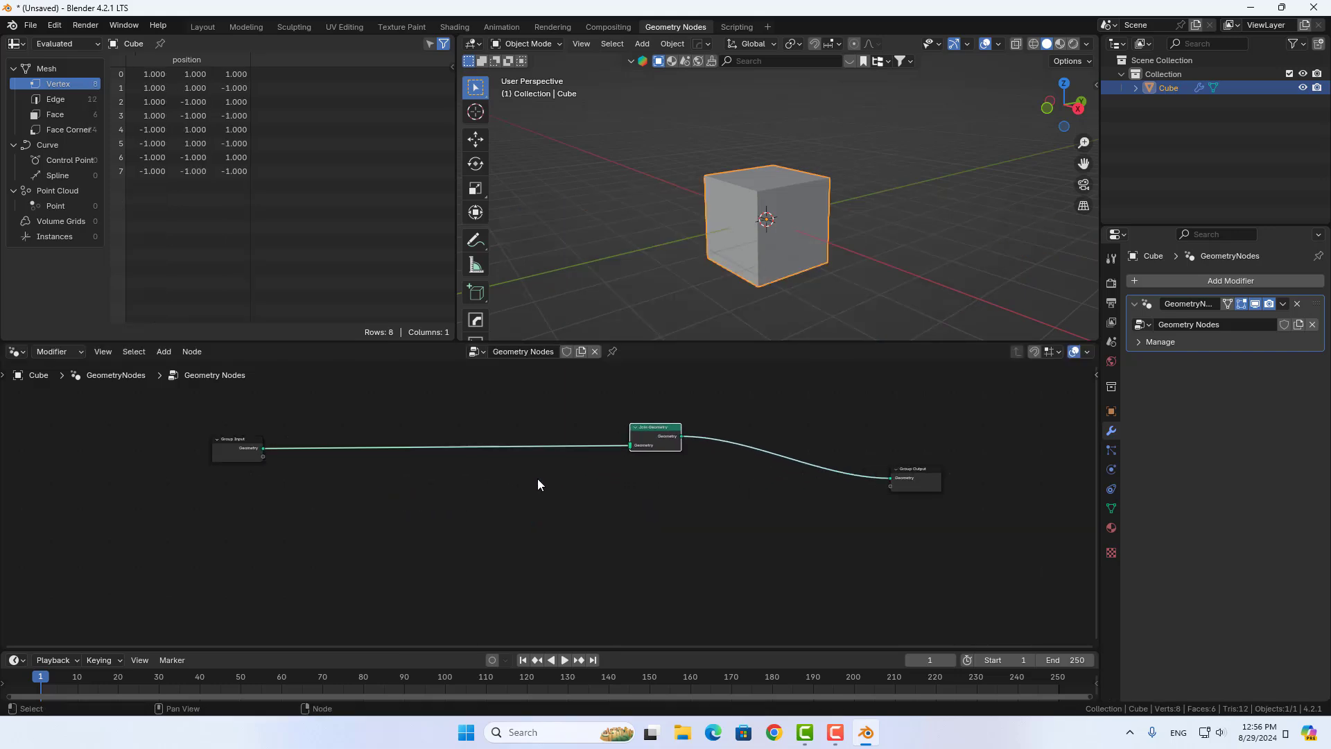
{"action": "scroll", "coordinate": [538, 483], "scroll_direction": "up", "scroll_amount": 1}
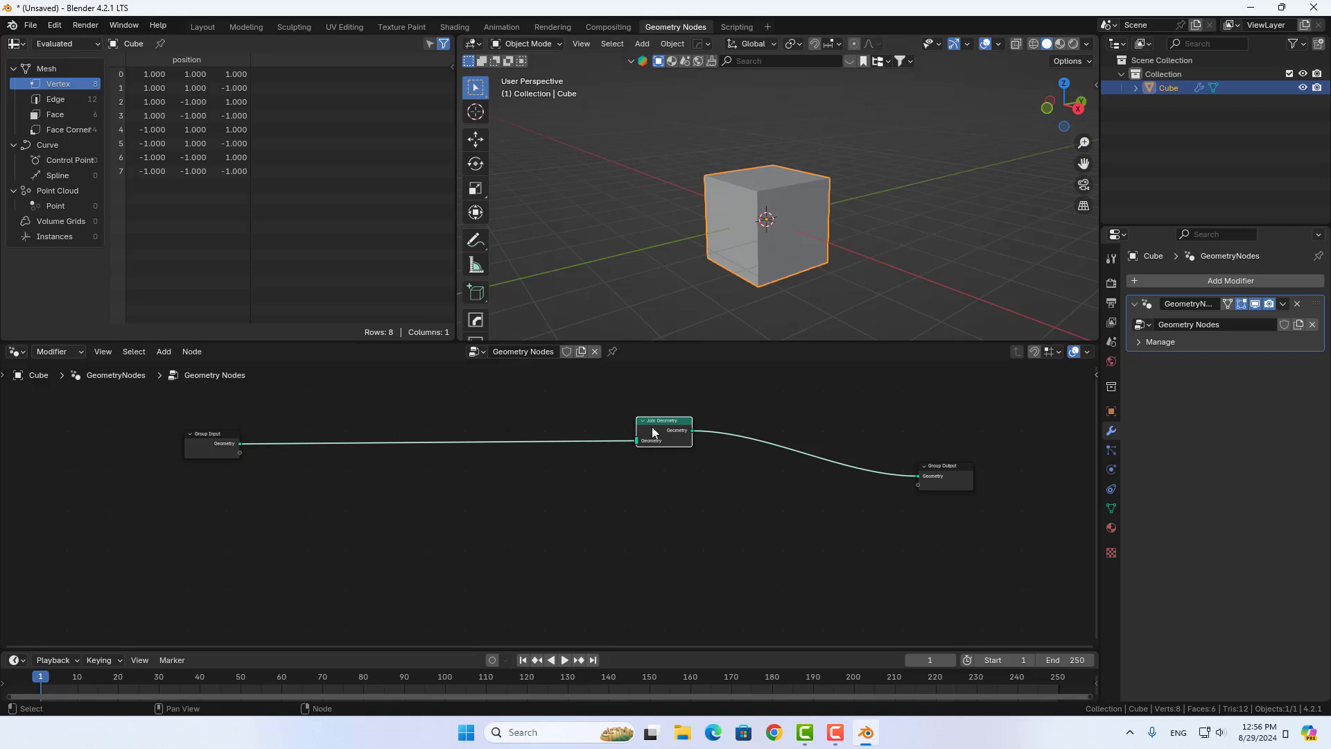
{"action": "middle_click_drag", "start_coordinate": [535, 490], "coordinate": [557, 556]}
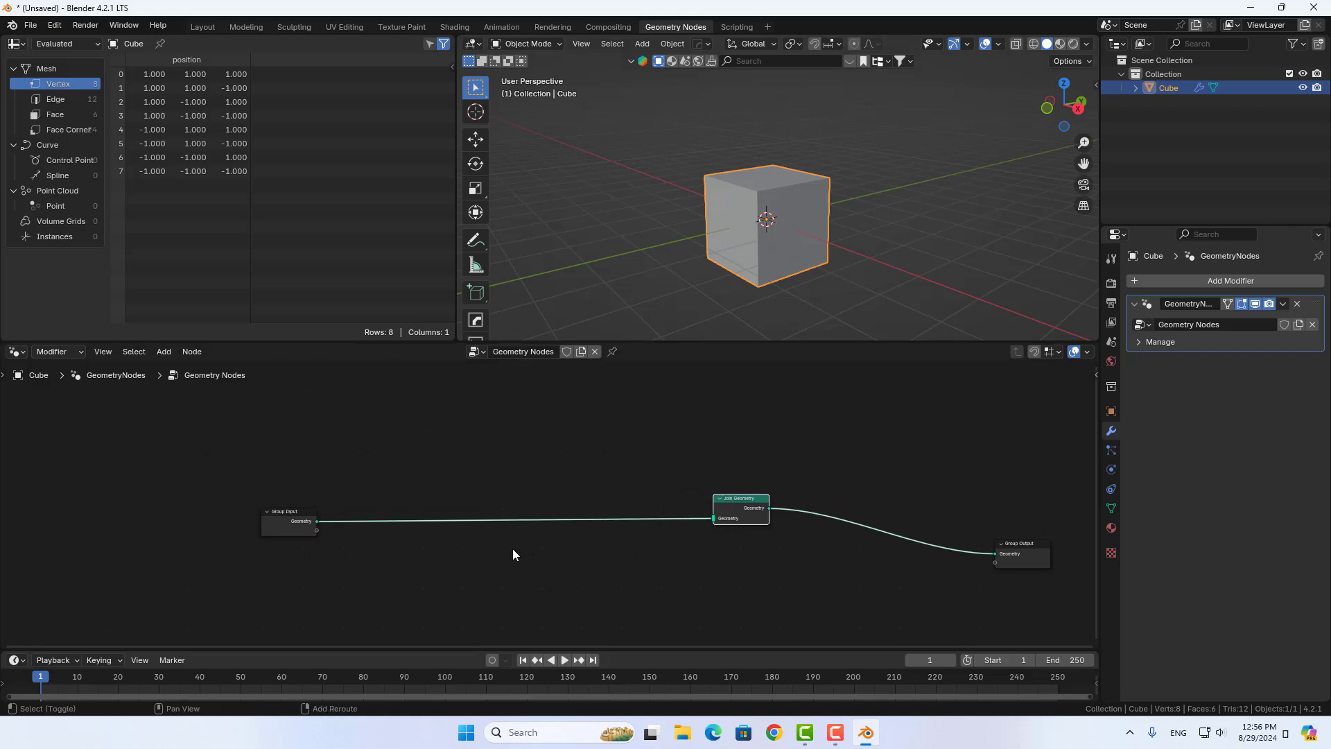
{"action": "key", "text": "shift+a"}
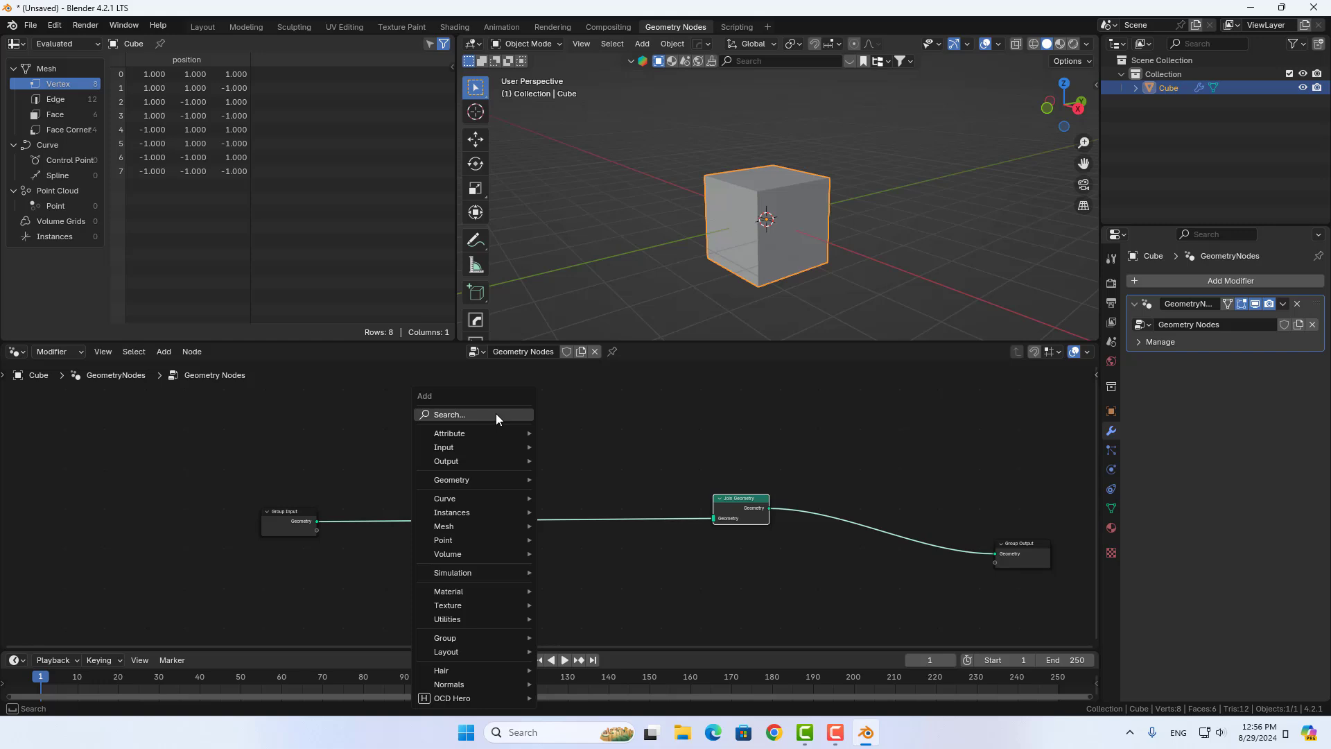
{"action": "left_click", "coordinate": [497, 413]}
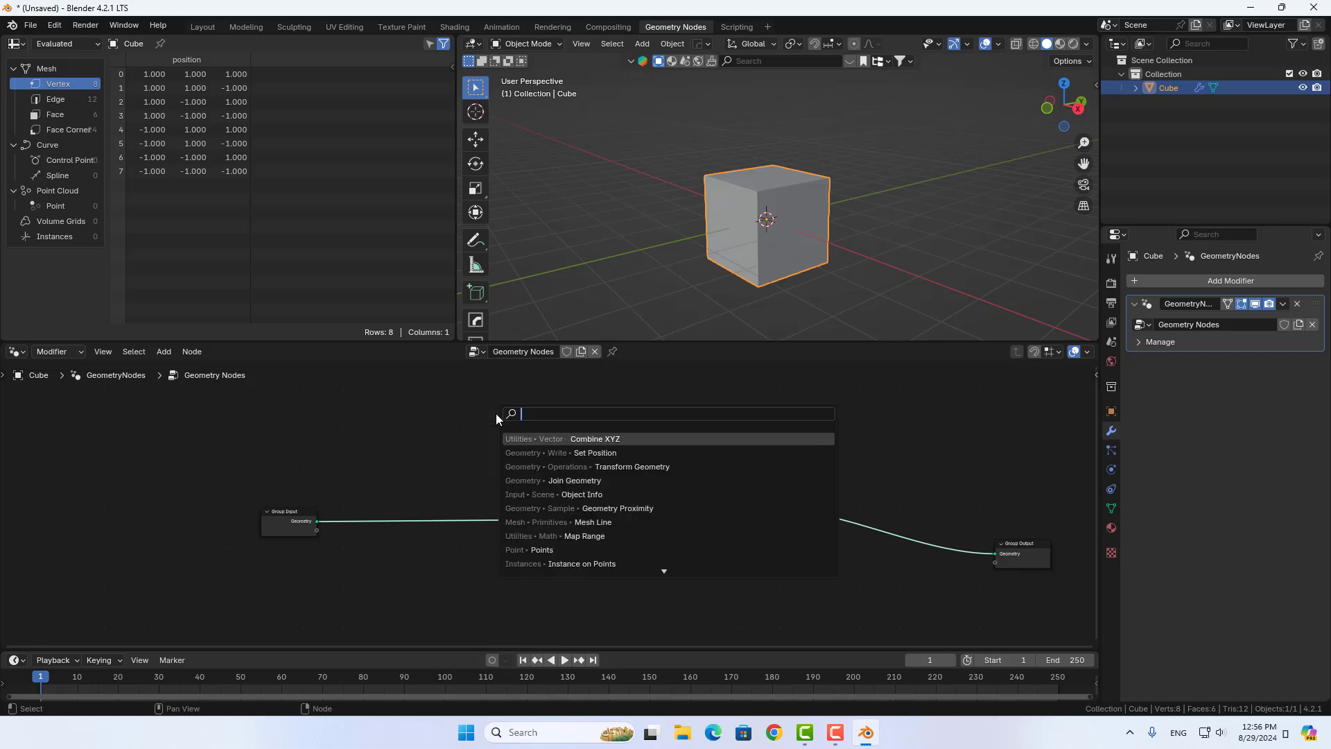
{"action": "type", "text": "t"}
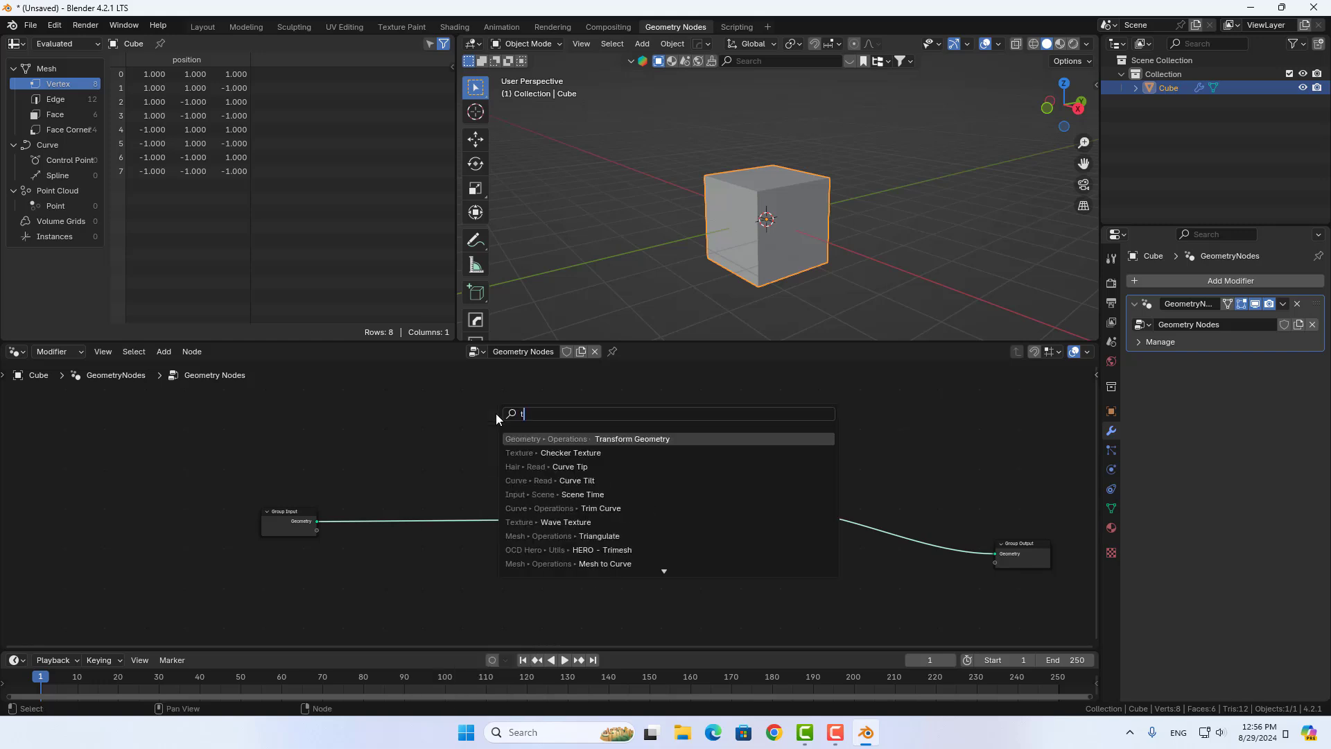
{"action": "left_click", "coordinate": [615, 438]}
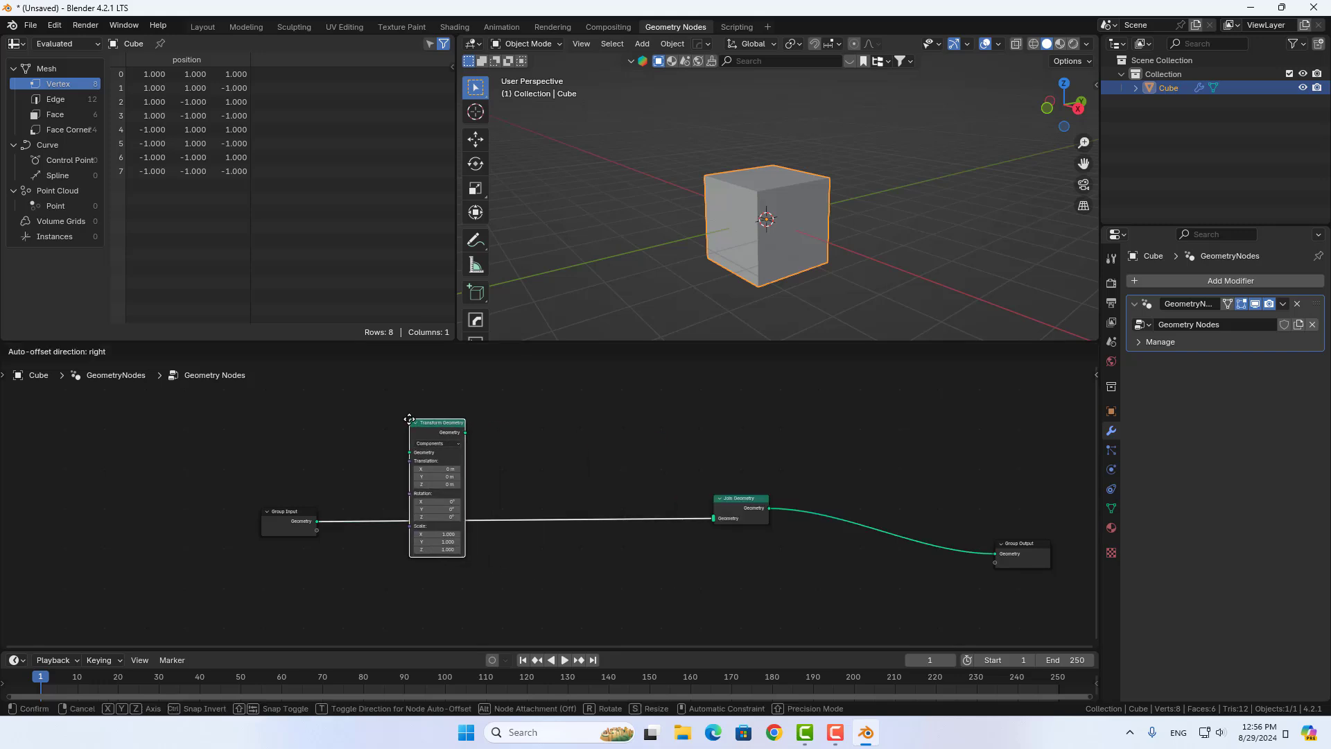
{"action": "left_click", "coordinate": [412, 422]}
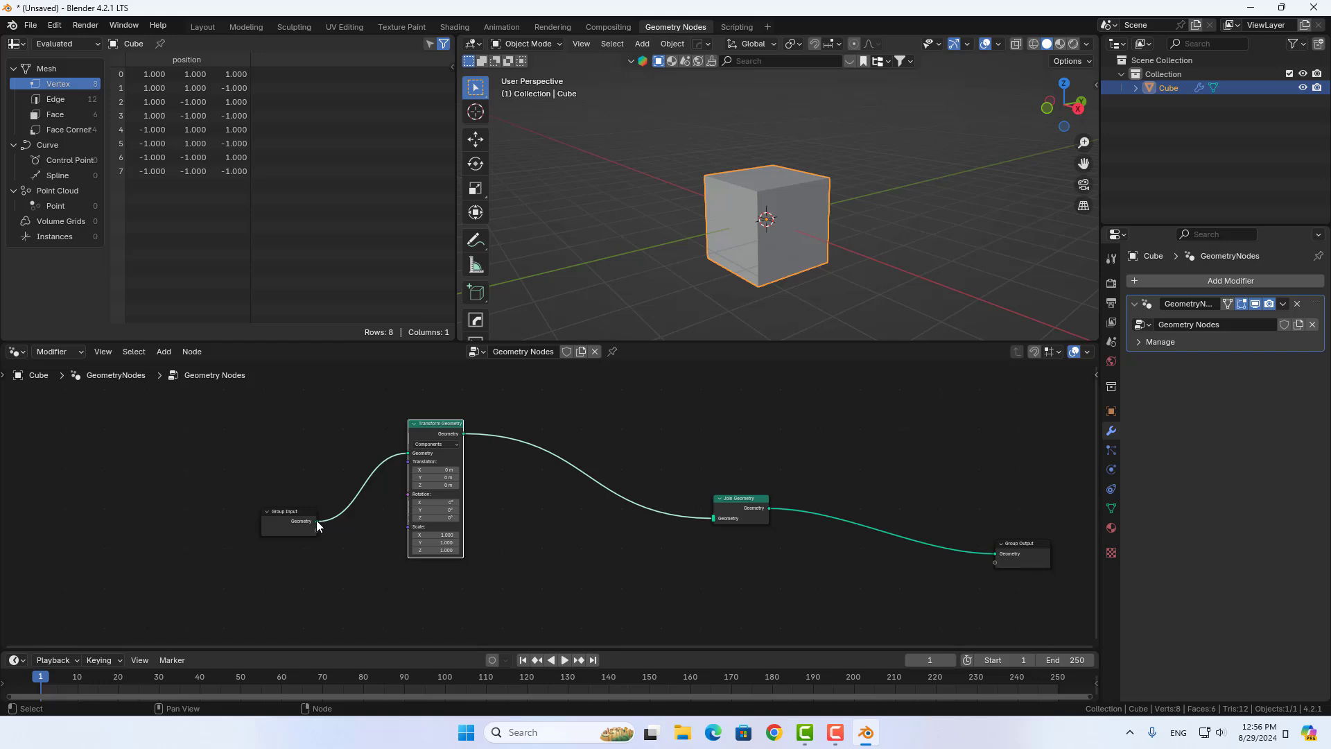
{"action": "mouse_move", "coordinate": [316, 521]}
{"action": "left_mouse_down"}
{"action": "mouse_move", "coordinate": [551, 571]}
{"action": "mouse_move", "coordinate": [715, 518]}
{"action": "left_mouse_up"}
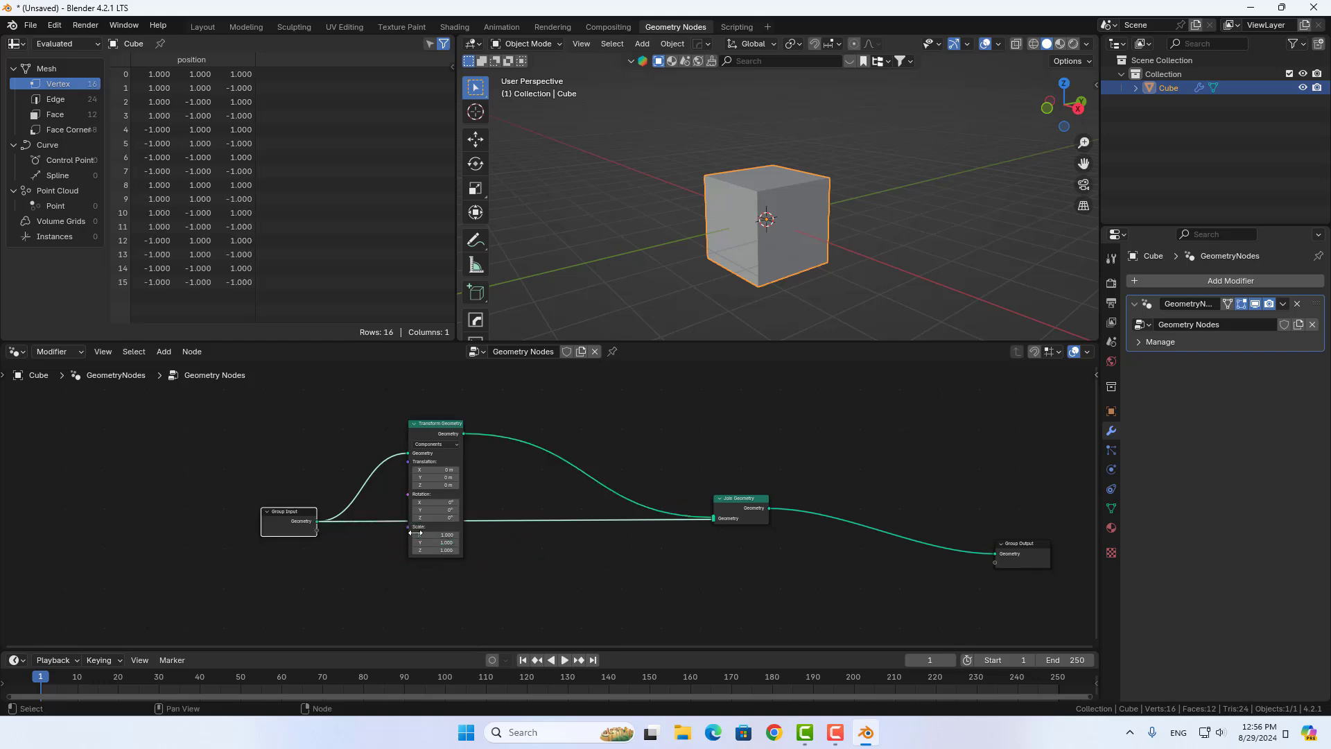
Duplicate the Transform Geometry node and feed the original cube into the copy
{"action": "left_click_drag", "start_coordinate": [448, 469], "coordinate": [388, 470]}
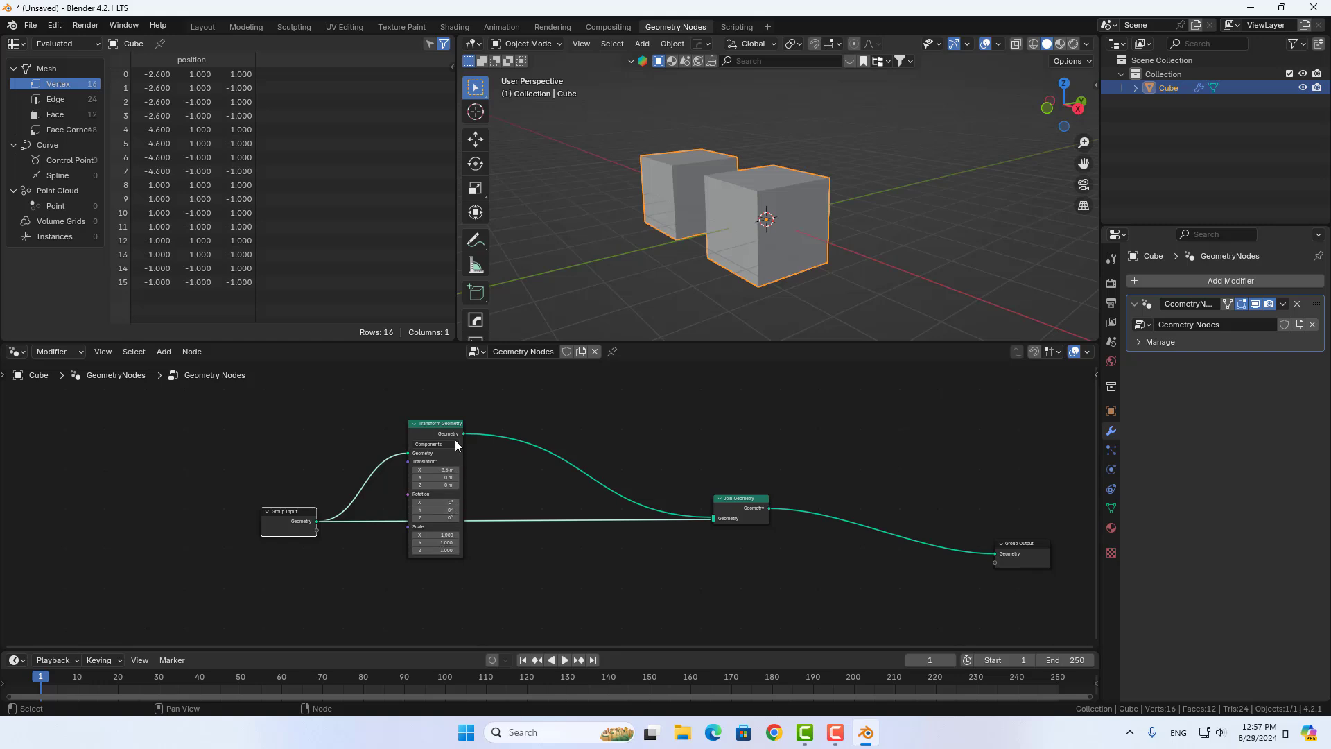
{"action": "left_click_drag", "start_coordinate": [438, 420], "coordinate": [445, 401]}
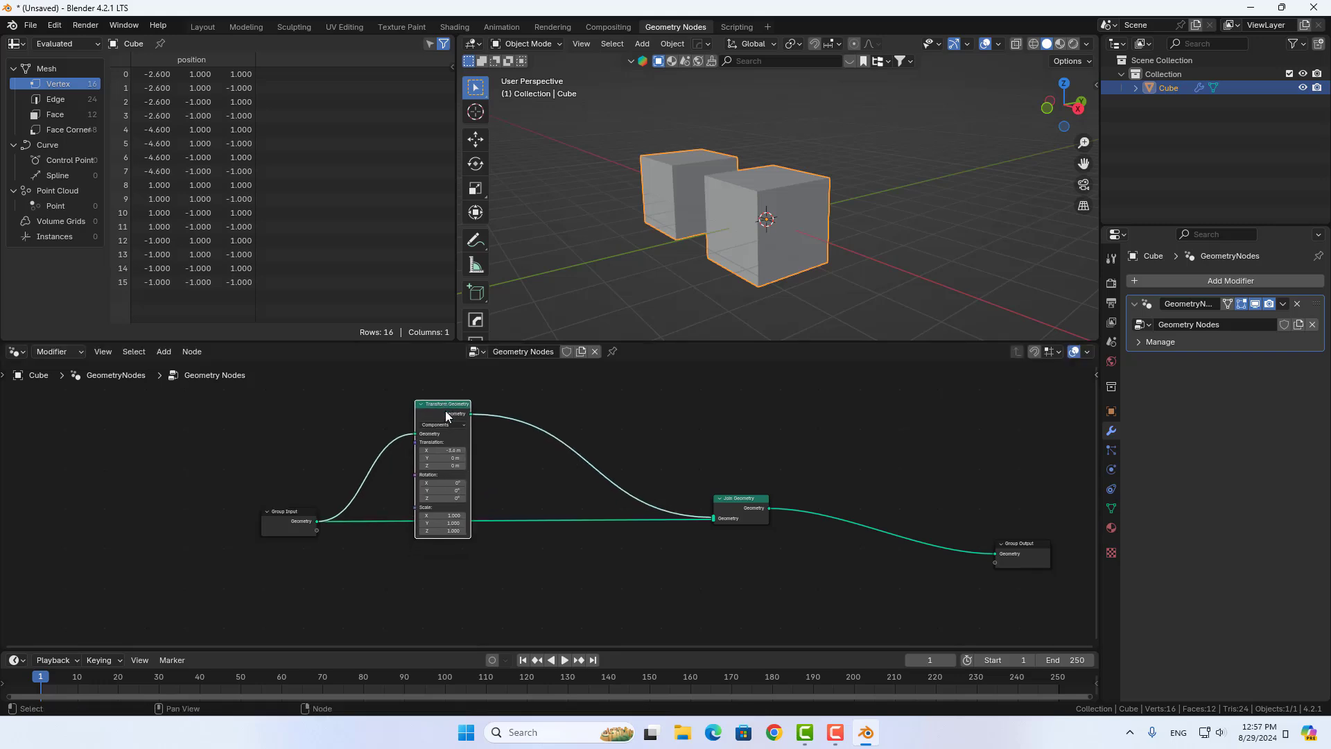
{"action": "key", "text": "shift+d"}
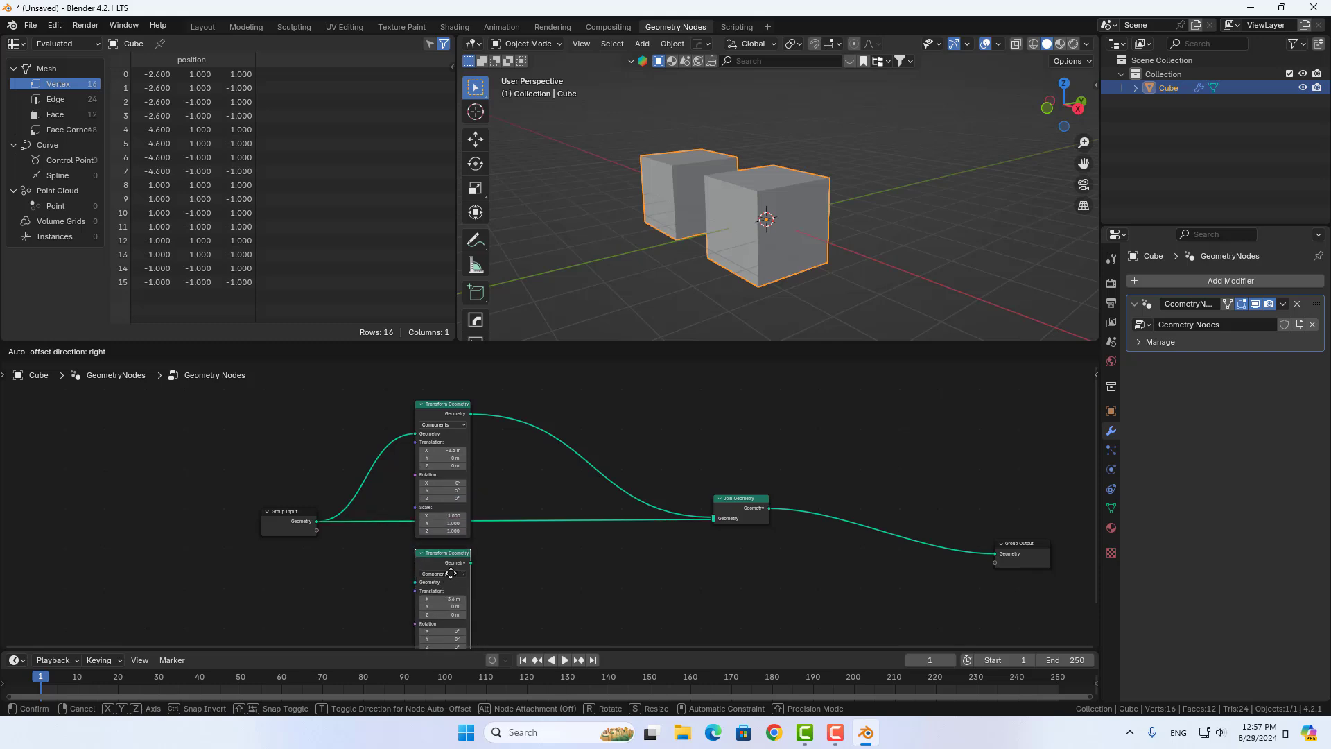
{"action": "left_click", "coordinate": [342, 551]}
{"action": "mouse_move", "coordinate": [315, 521]}
{"action": "left_mouse_down"}
{"action": "mouse_move", "coordinate": [461, 588]}
{"action": "mouse_move", "coordinate": [714, 519]}
{"action": "left_mouse_up"}
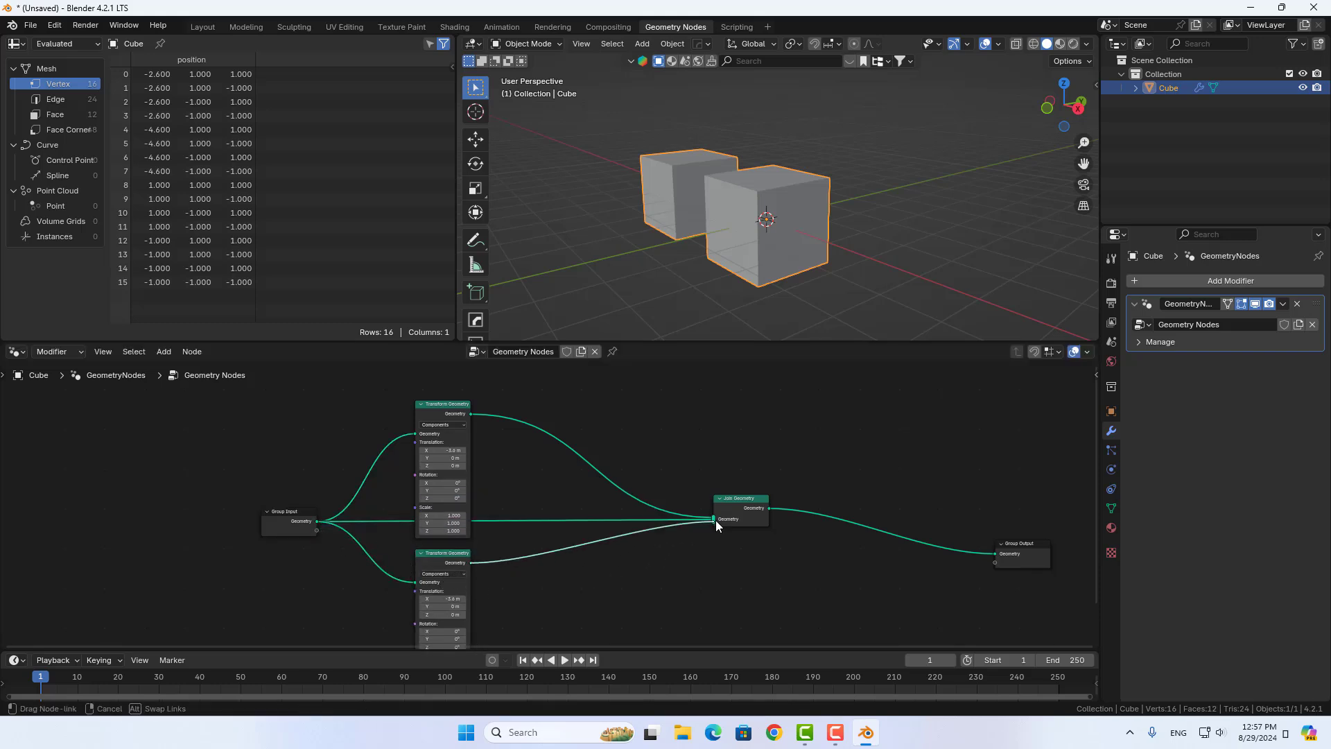
Set Translation X to 3 m on the lower Transform and -3 m on the upper
{"action": "left_click", "coordinate": [446, 597]}
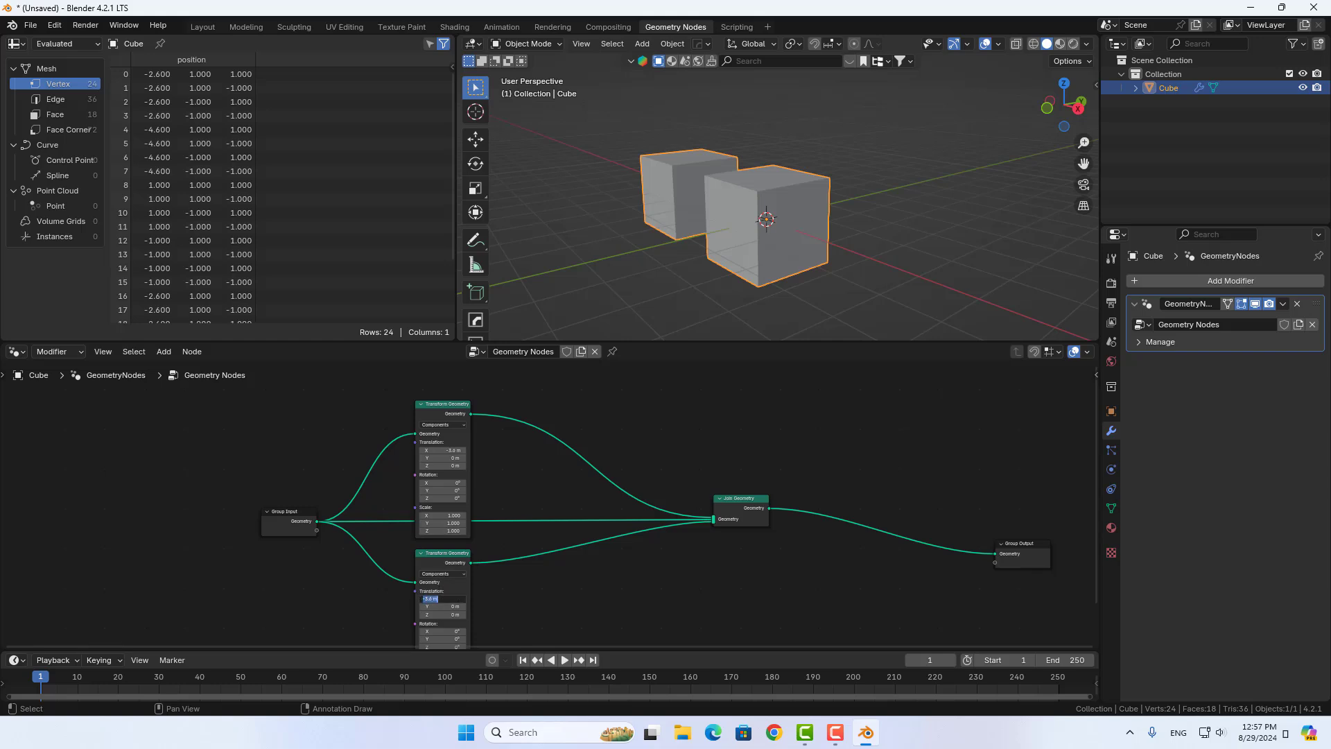
{"action": "type", "text": "3"}
{"action": "key", "text": "Return"}
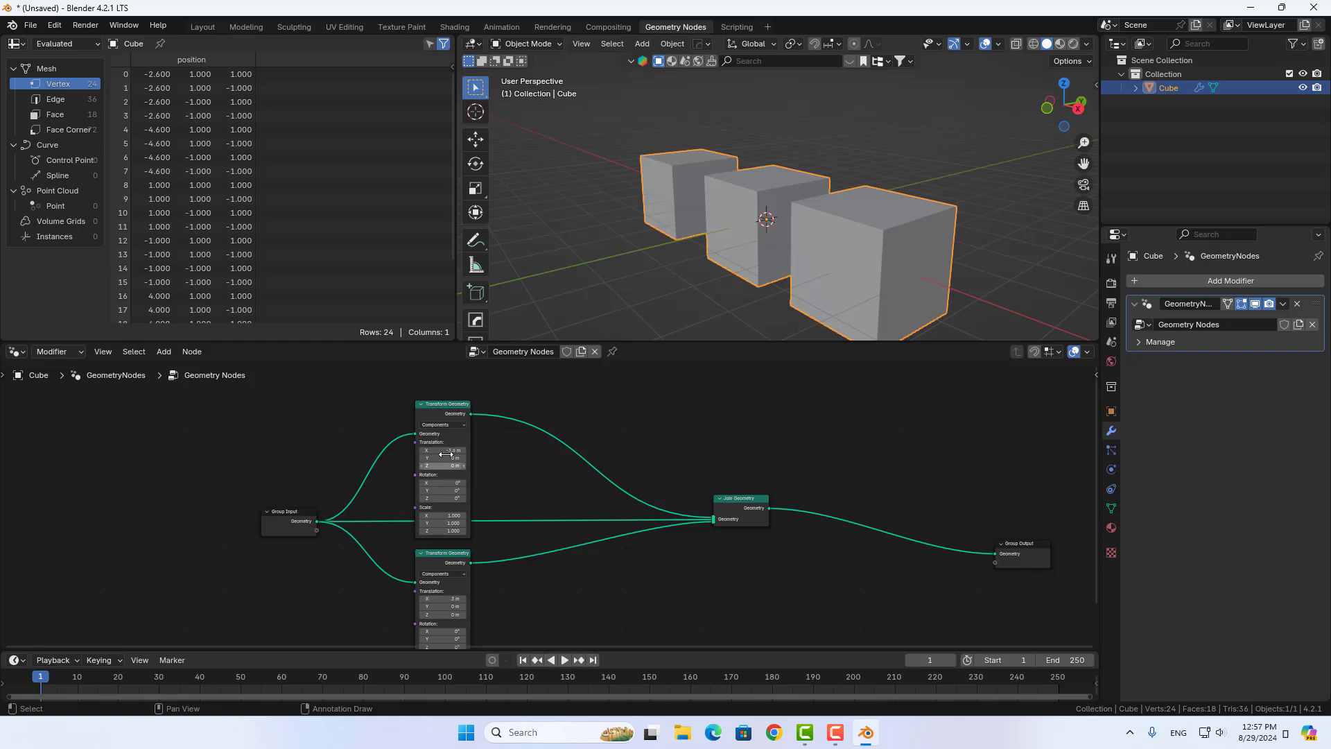
{"action": "left_click", "coordinate": [447, 451]}
{"action": "type", "text": "-3"}
{"action": "key", "text": "Return"}
{"action": "mouse_move", "coordinate": [642, 283]}
{"action": "middle_mouse_down"}
{"action": "mouse_move", "coordinate": [749, 277]}
{"action": "mouse_move", "coordinate": [776, 243]}
{"action": "mouse_move", "coordinate": [738, 255]}
{"action": "middle_mouse_up"}
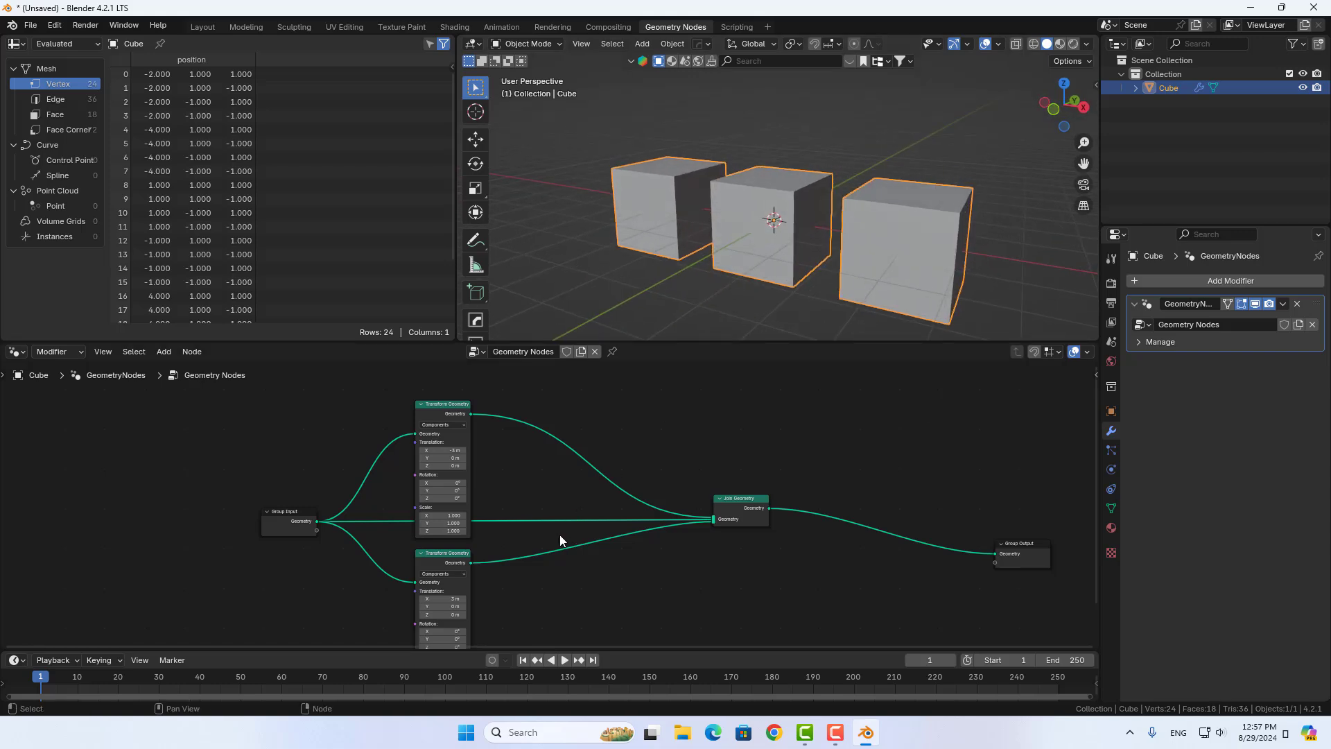
{"action": "scroll", "coordinate": [550, 530], "scroll_direction": "down", "scroll_amount": 1}
{"action": "middle_click_drag", "start_coordinate": [656, 605], "coordinate": [419, 588]}
Duplicate Join Geometry into the link before Group Output and reposition both nodes
{"action": "left_click", "coordinate": [505, 488]}
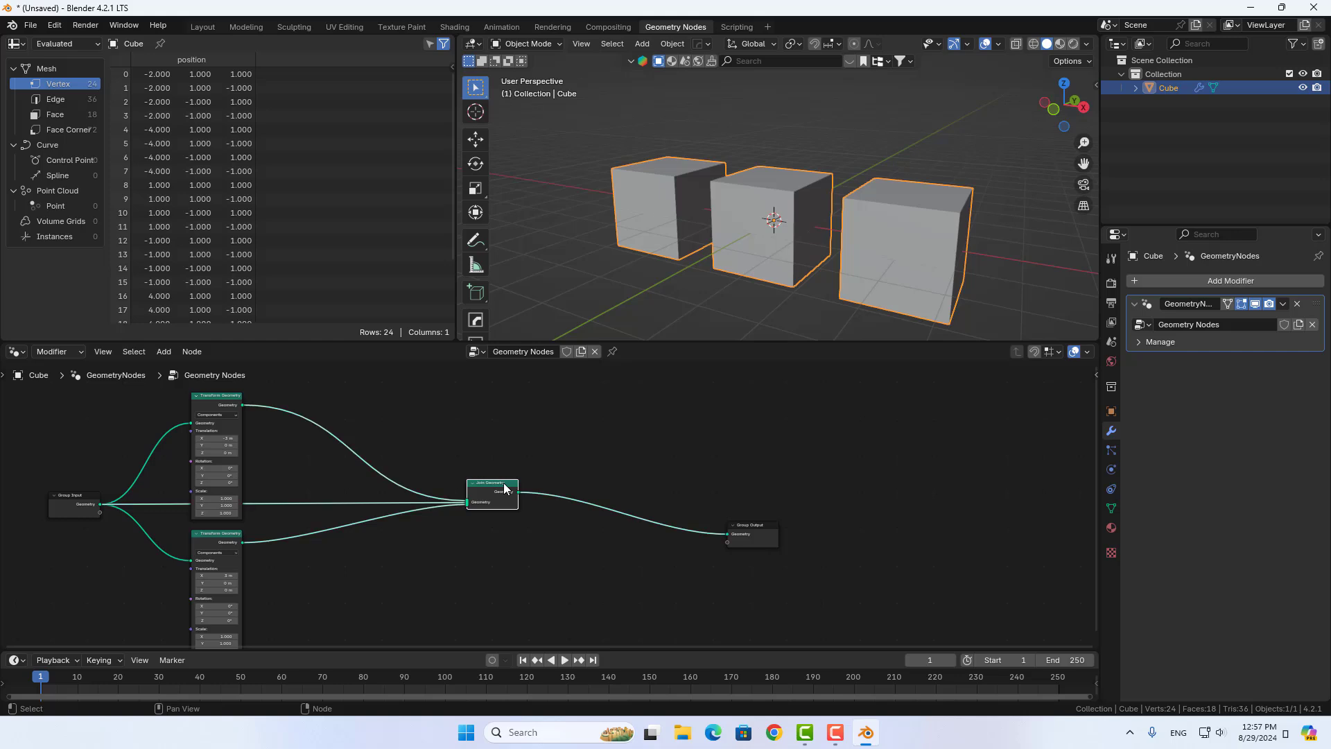
{"action": "key", "text": "shift+d"}
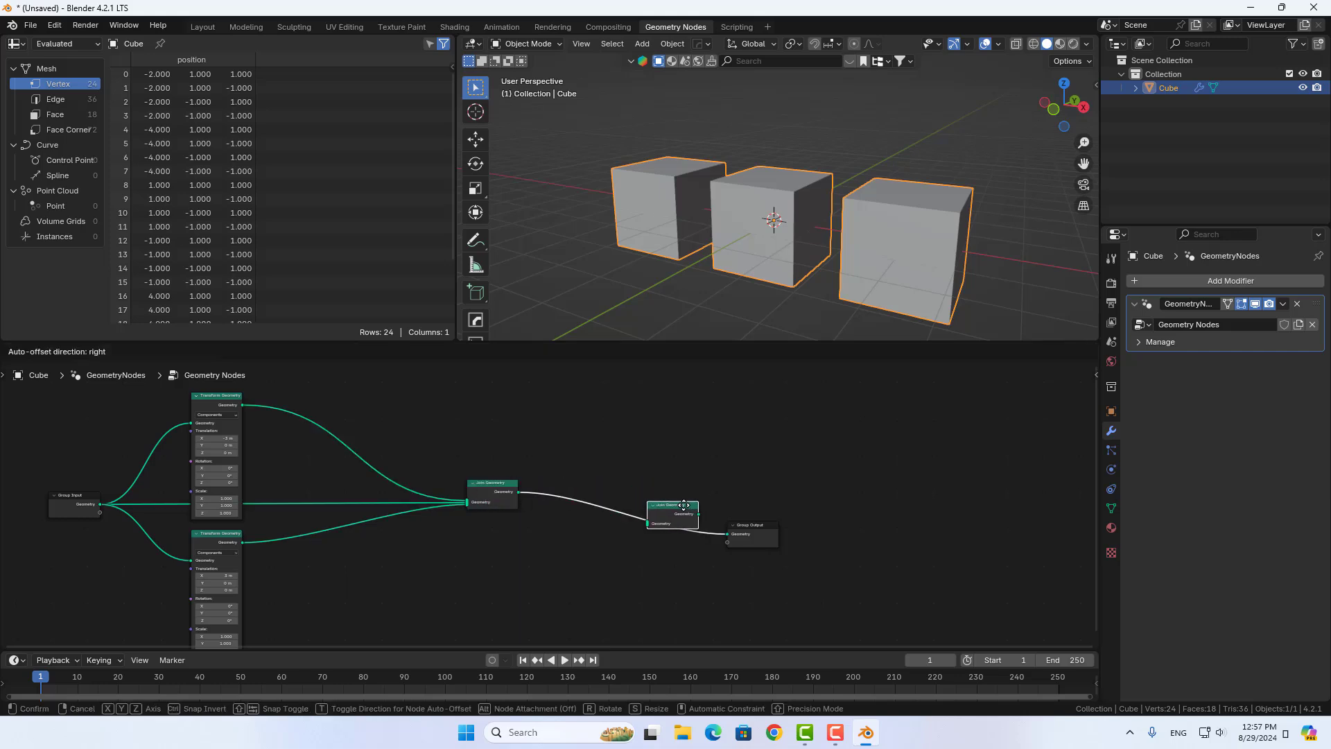
{"action": "left_click", "coordinate": [682, 505]}
{"action": "left_click_drag", "start_coordinate": [753, 525], "coordinate": [859, 505]}
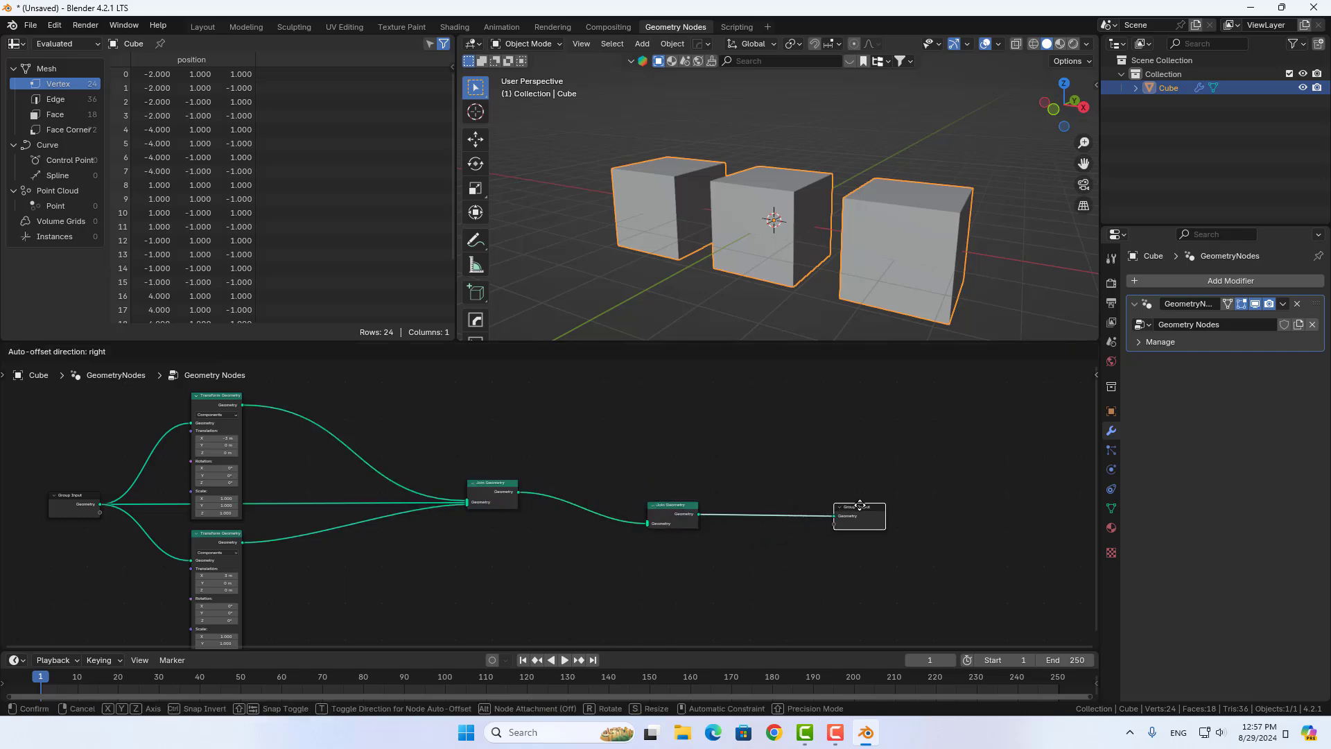
{"action": "left_click_drag", "start_coordinate": [676, 509], "coordinate": [724, 501]}
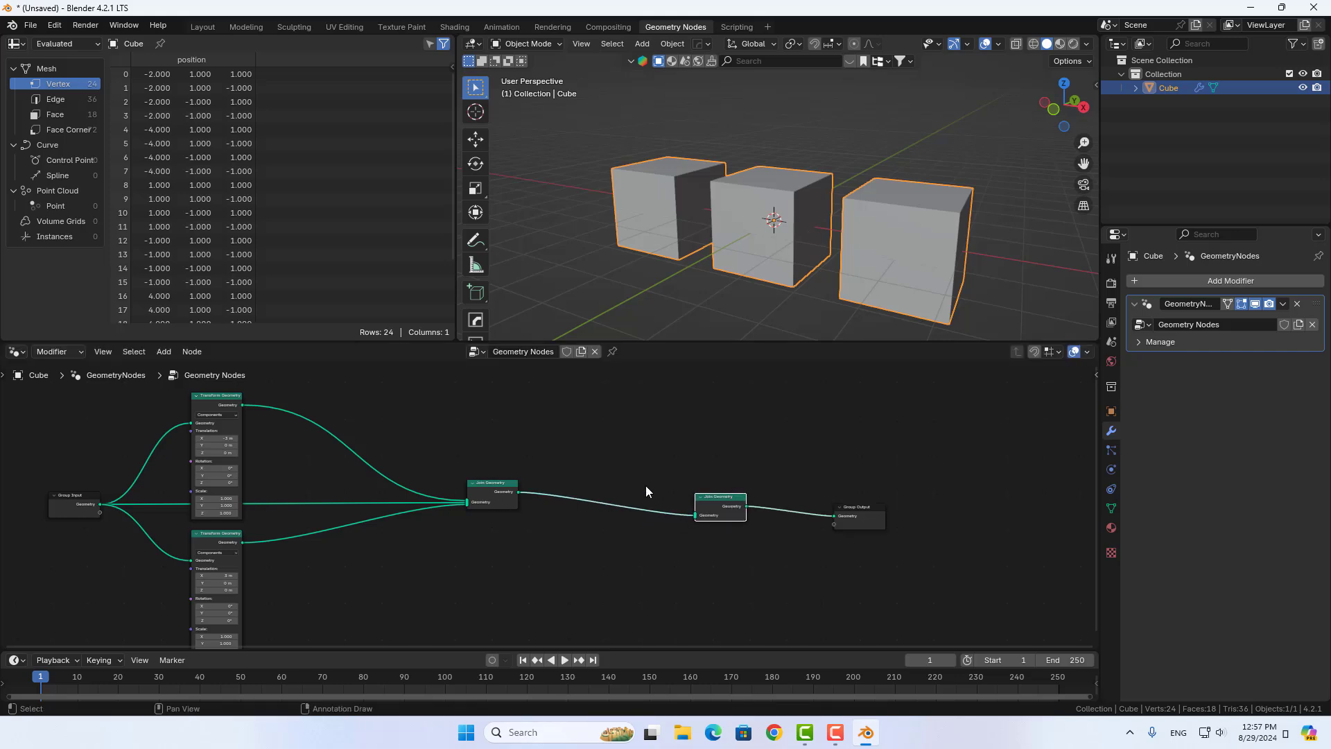
{"action": "scroll", "coordinate": [545, 530], "scroll_direction": "up", "scroll_amount": 2}
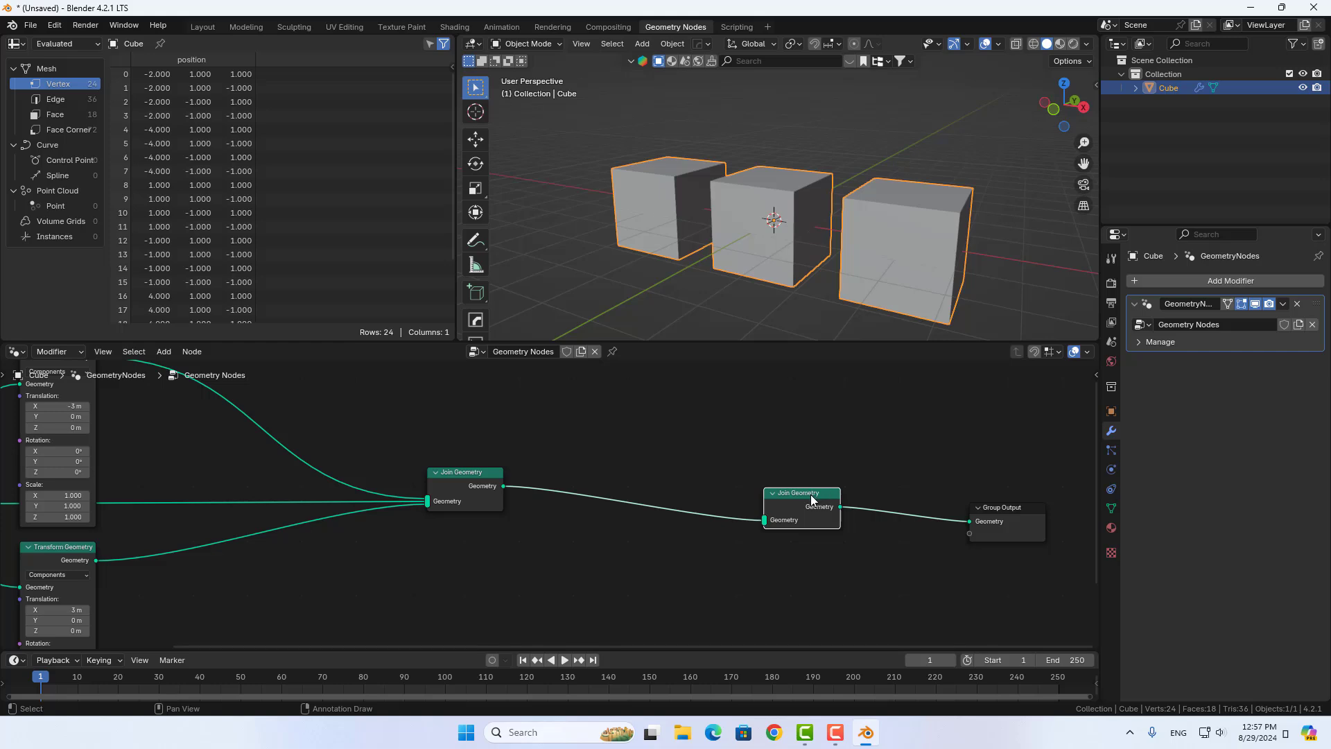
Add a Transform Geometry between the two joins, also linking the first join directly
{"action": "key", "text": "shift+a"}
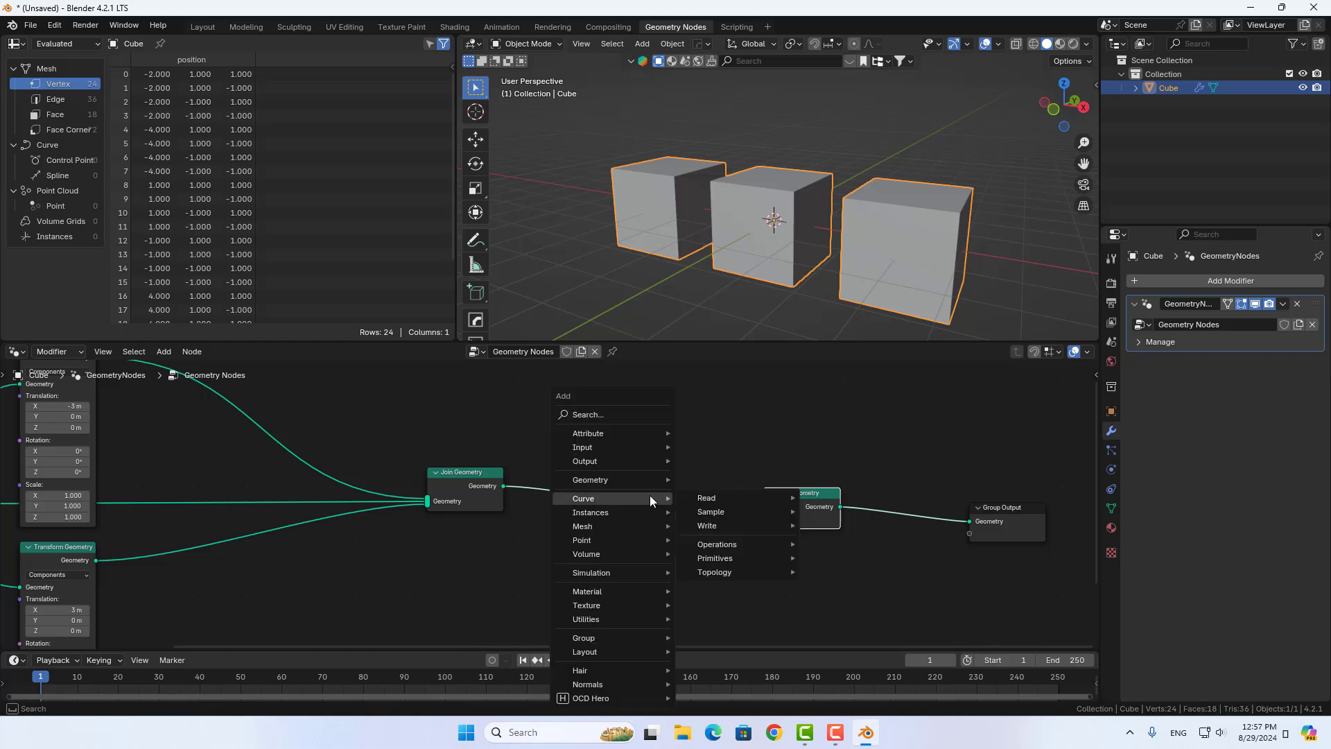
{"action": "left_click", "coordinate": [638, 417]}
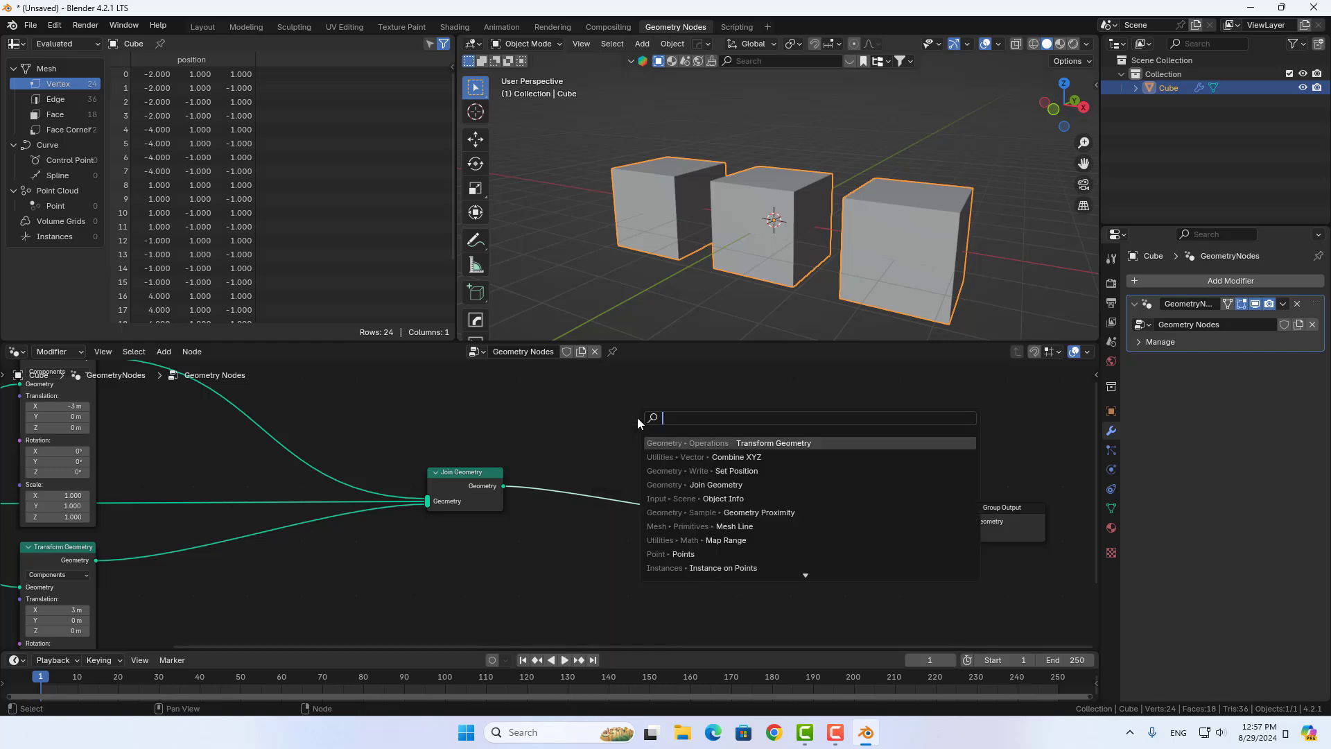
{"action": "left_click", "coordinate": [708, 443]}
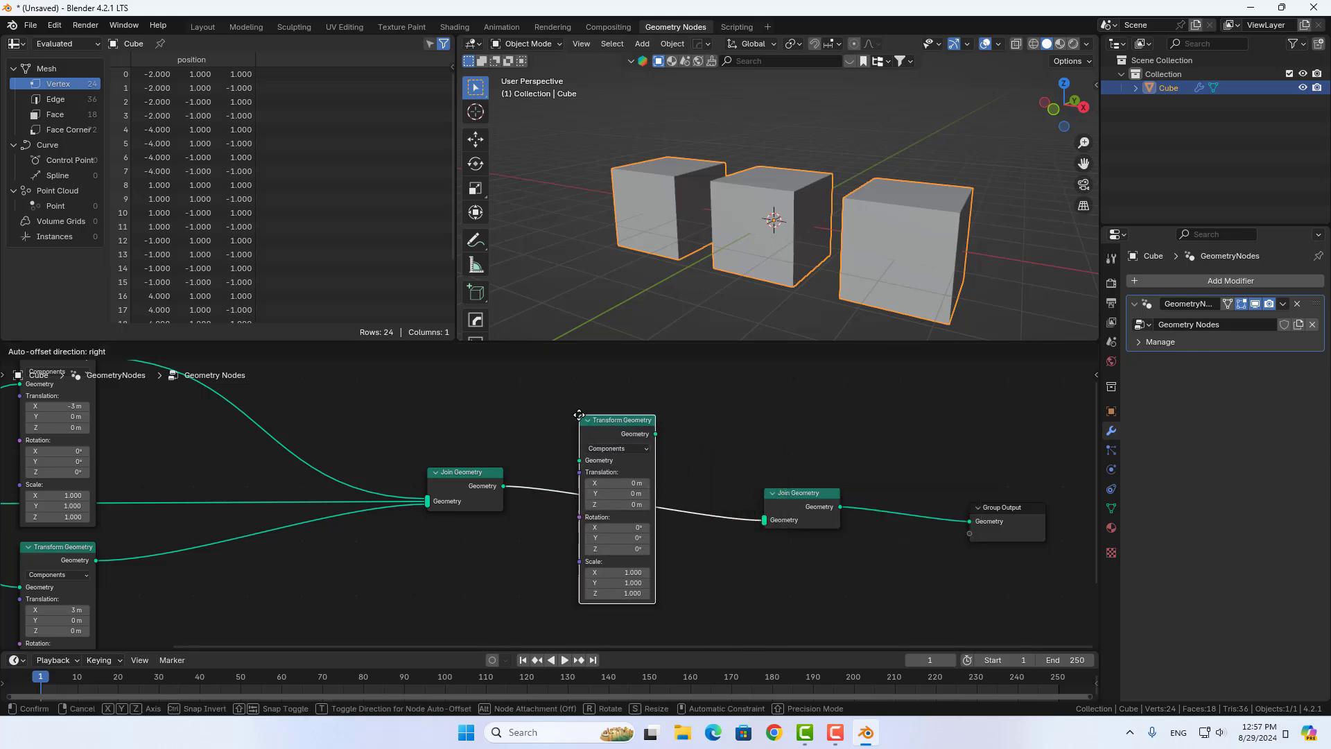
{"action": "left_click", "coordinate": [577, 418]}
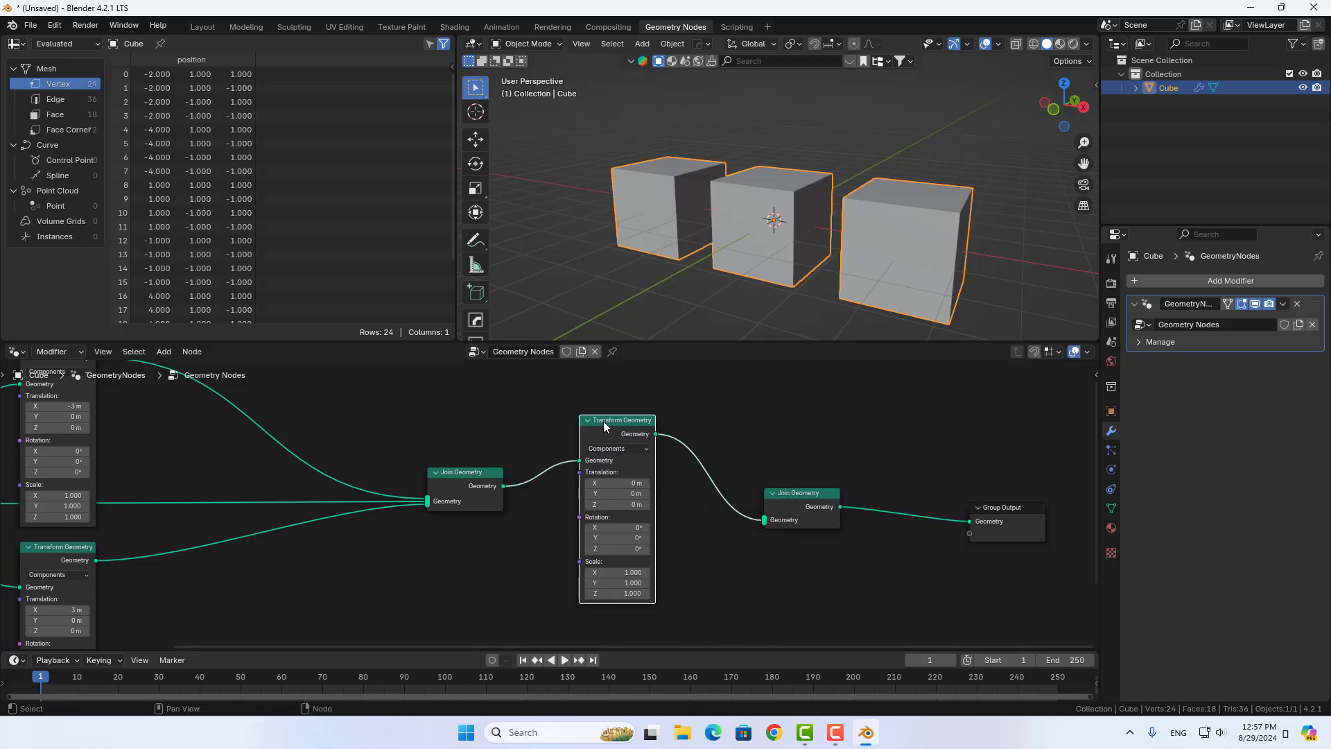
{"action": "left_click_drag", "start_coordinate": [601, 422], "coordinate": [594, 381]}
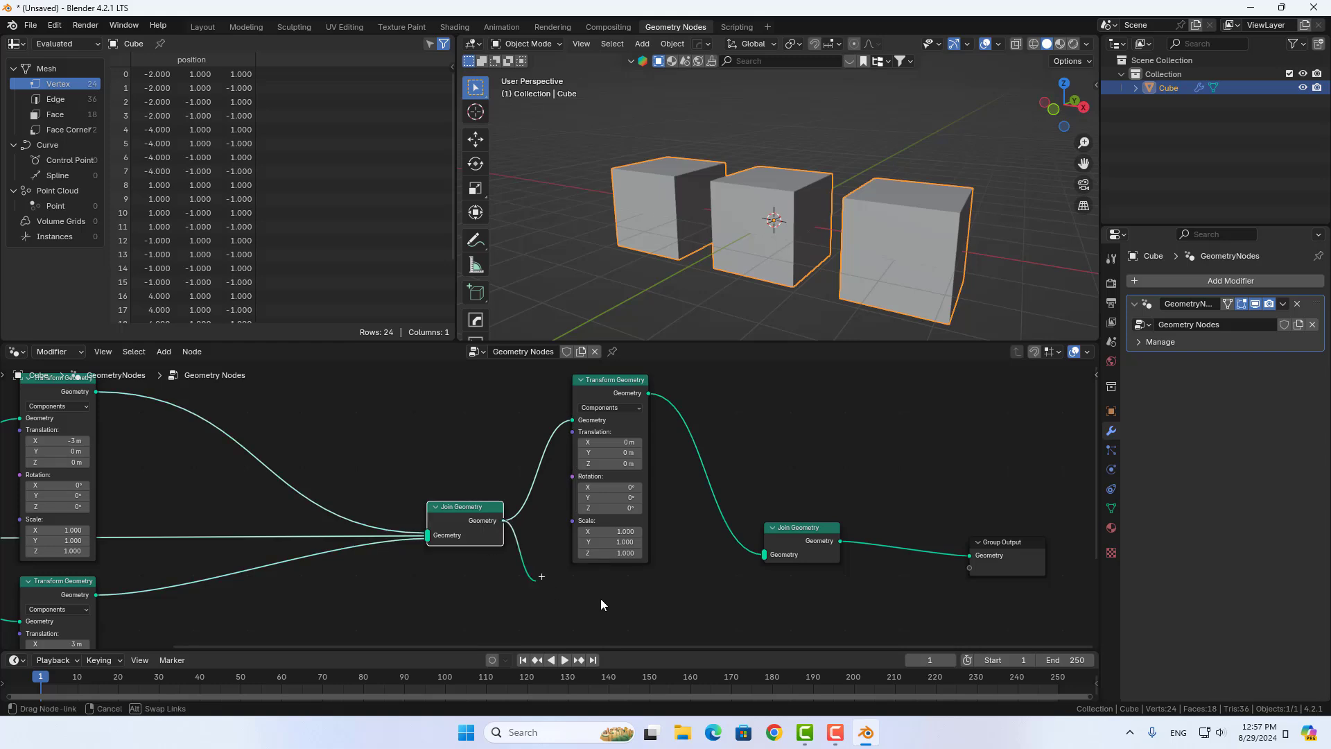
{"action": "left_click_drag", "start_coordinate": [504, 520], "coordinate": [763, 554]}
{"action": "scroll", "coordinate": [653, 480], "scroll_direction": "down", "scroll_amount": 1}
{"action": "scroll", "coordinate": [653, 480], "scroll_direction": "down", "scroll_amount": 1}
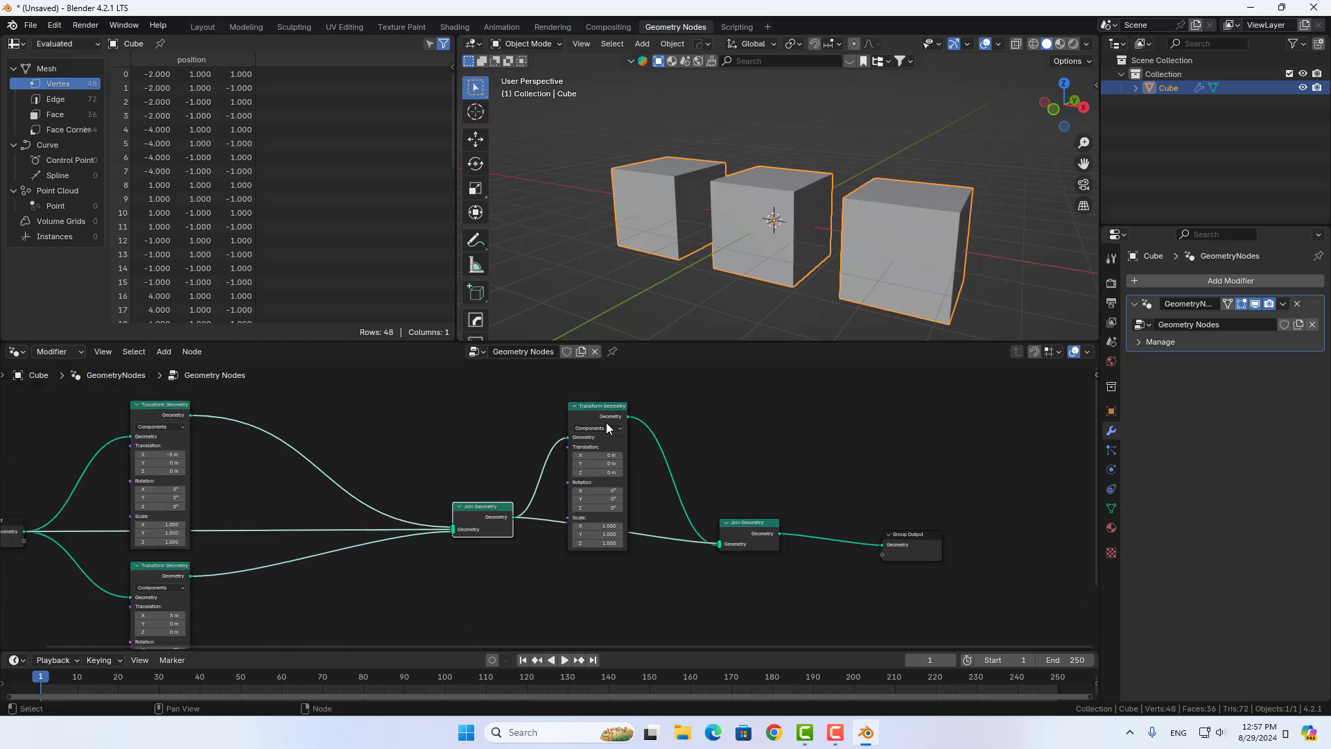
Set the new Transform Geometry's Translation Y to 3 m
{"action": "left_click", "coordinate": [599, 385]}
{"action": "left_click_drag", "start_coordinate": [595, 409], "coordinate": [596, 378]}
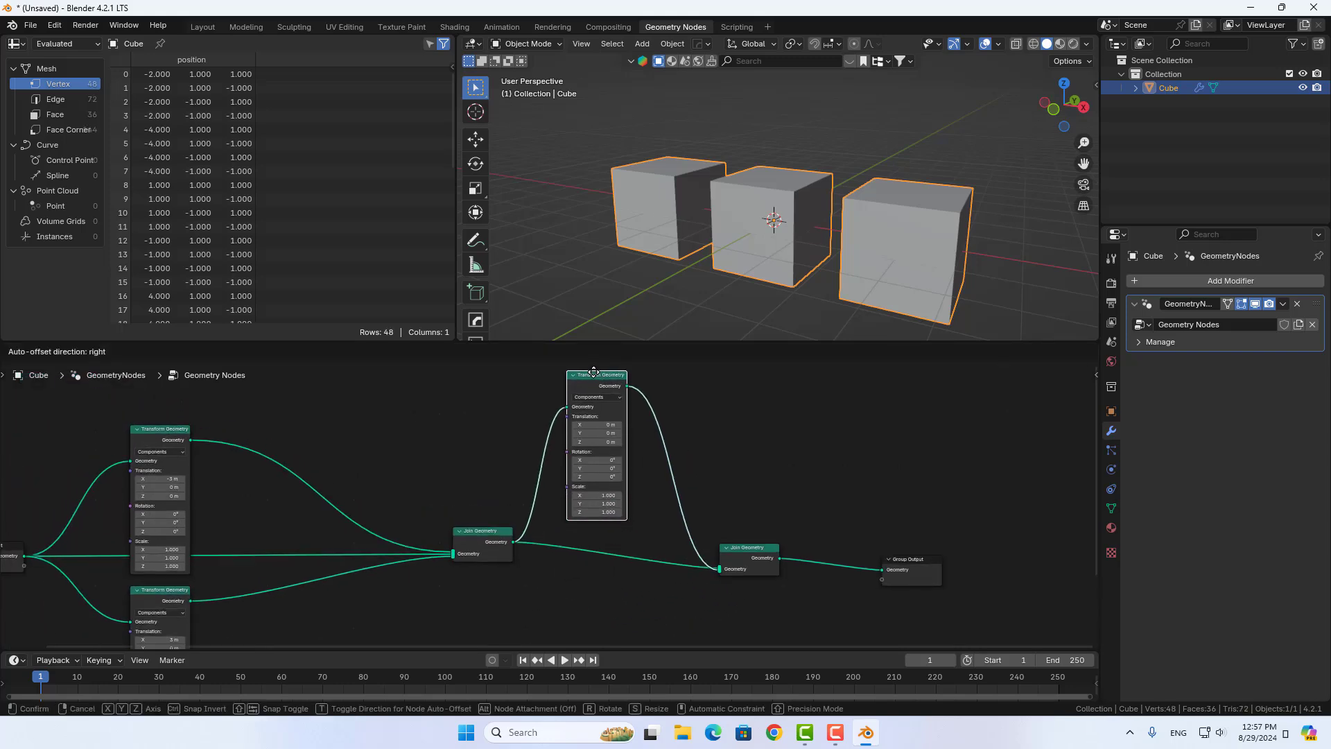
{"action": "left_click", "coordinate": [596, 432]}
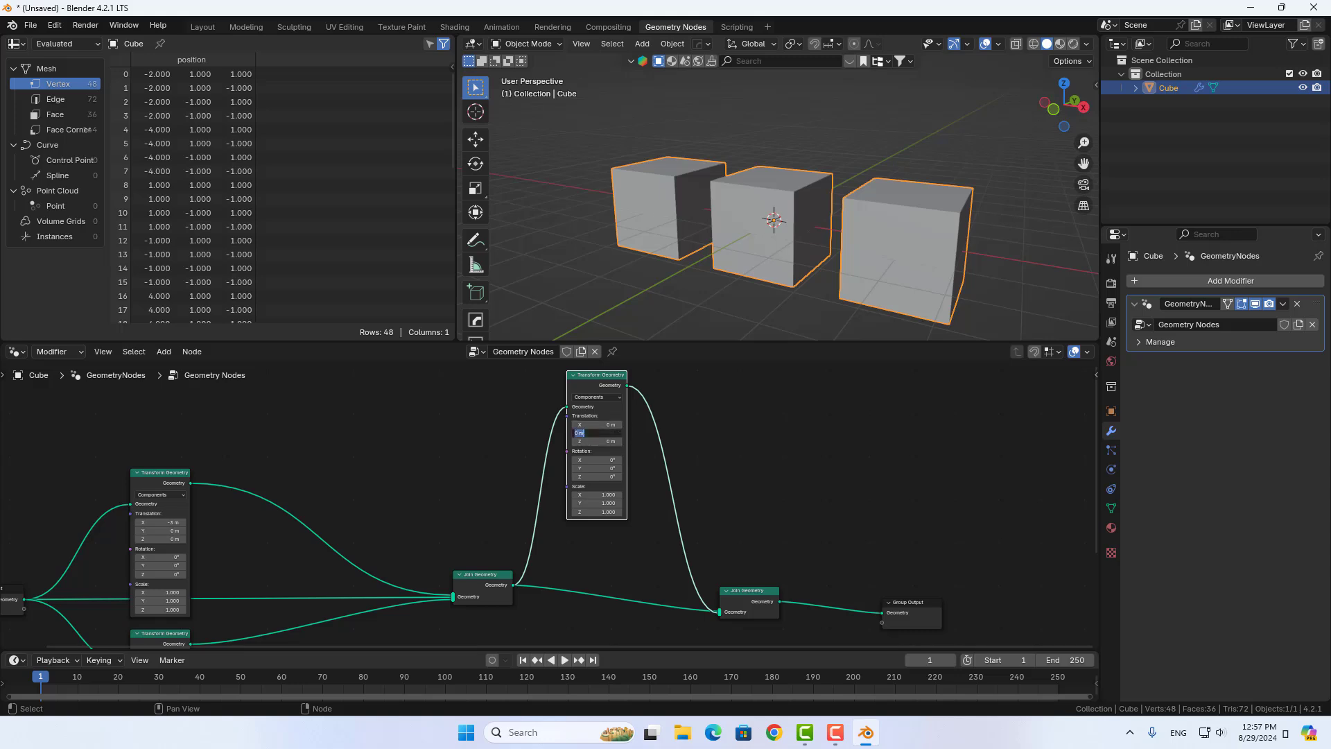
{"action": "type", "text": "3"}
{"action": "key", "text": "Return"}
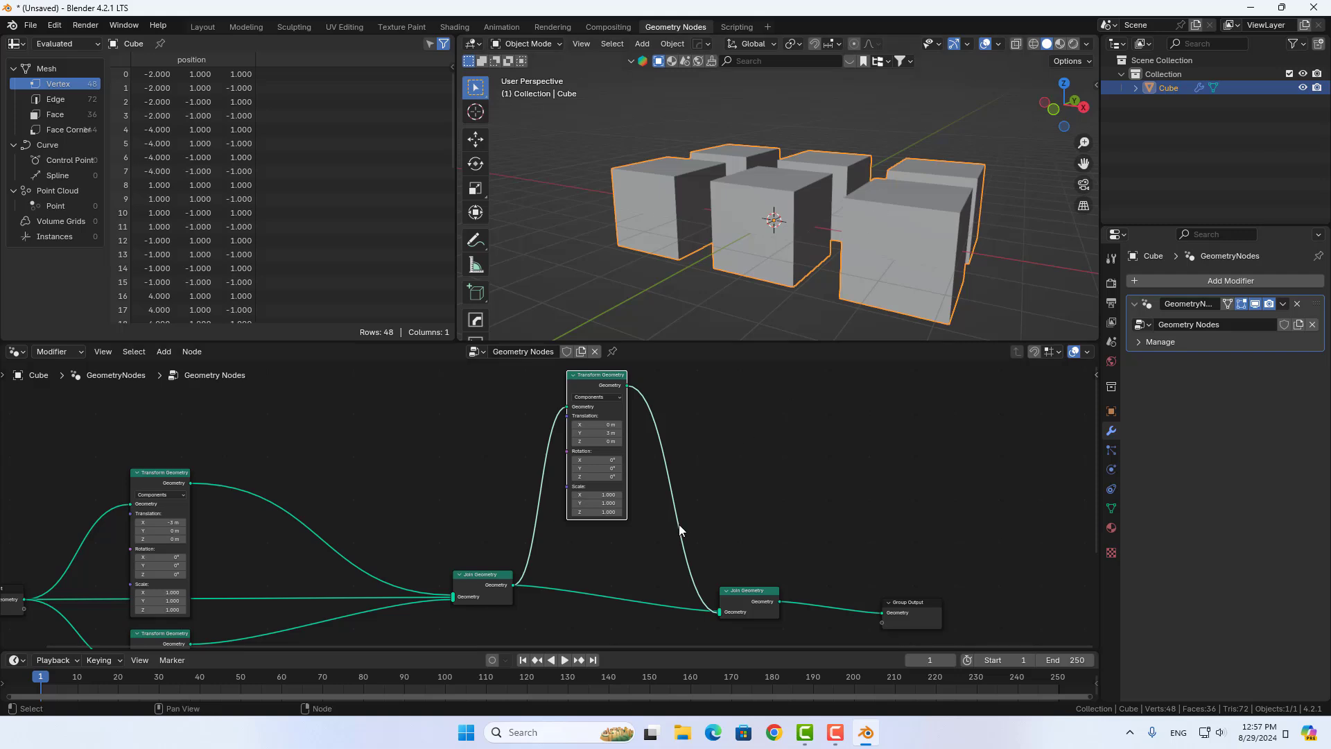
Remove a stray Transform Geometry copy and duplicate the Y-offset node again
{"action": "scroll", "coordinate": [619, 429], "scroll_direction": "down", "scroll_amount": 1}
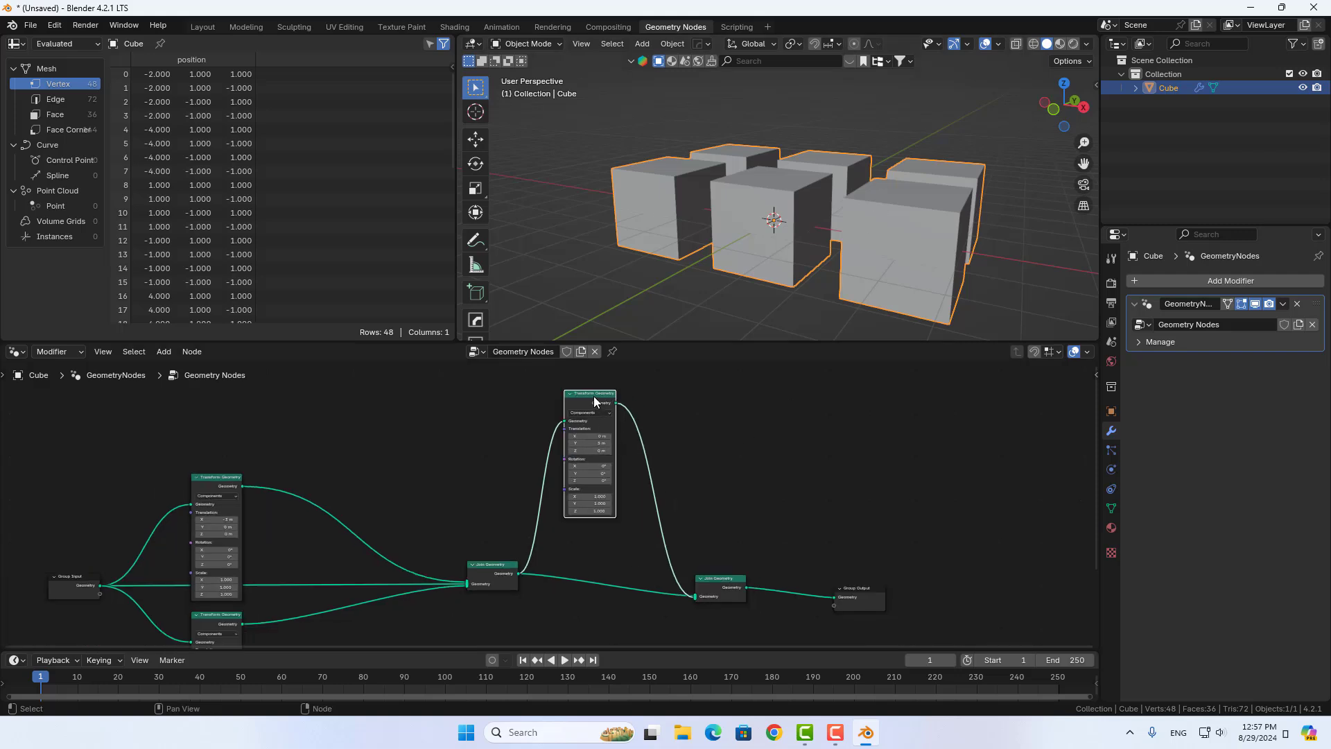
{"action": "key", "text": "shift+d"}
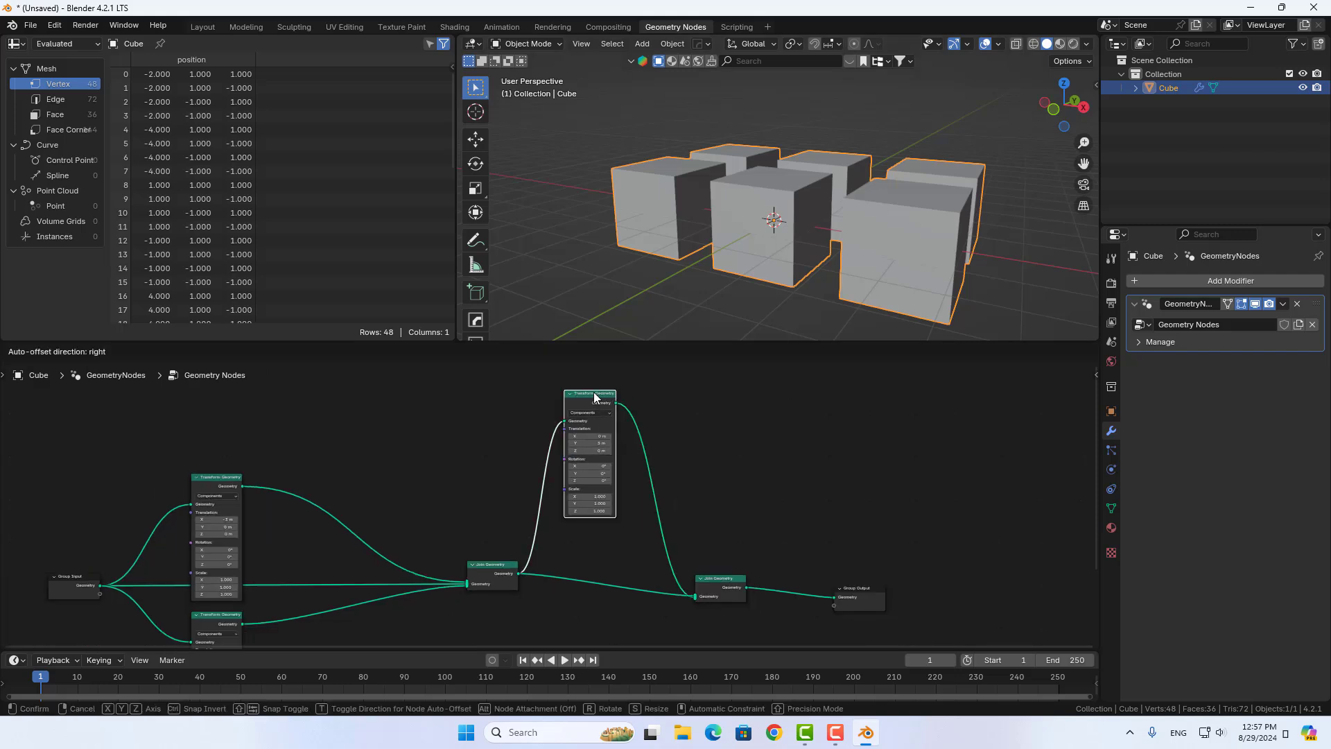
{"action": "left_click", "coordinate": [592, 448]}
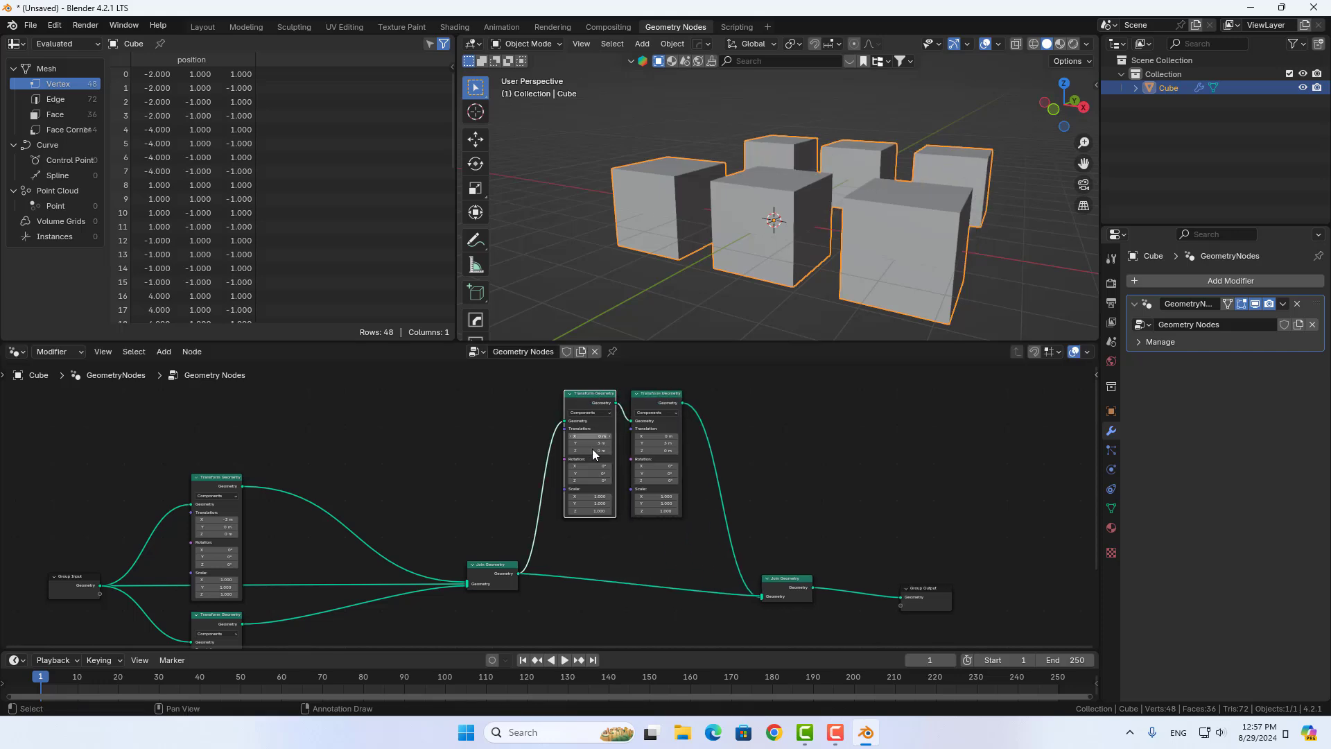
{"action": "left_click", "coordinate": [655, 400]}
{"action": "key", "text": "x"}
{"action": "left_click", "coordinate": [602, 397]}
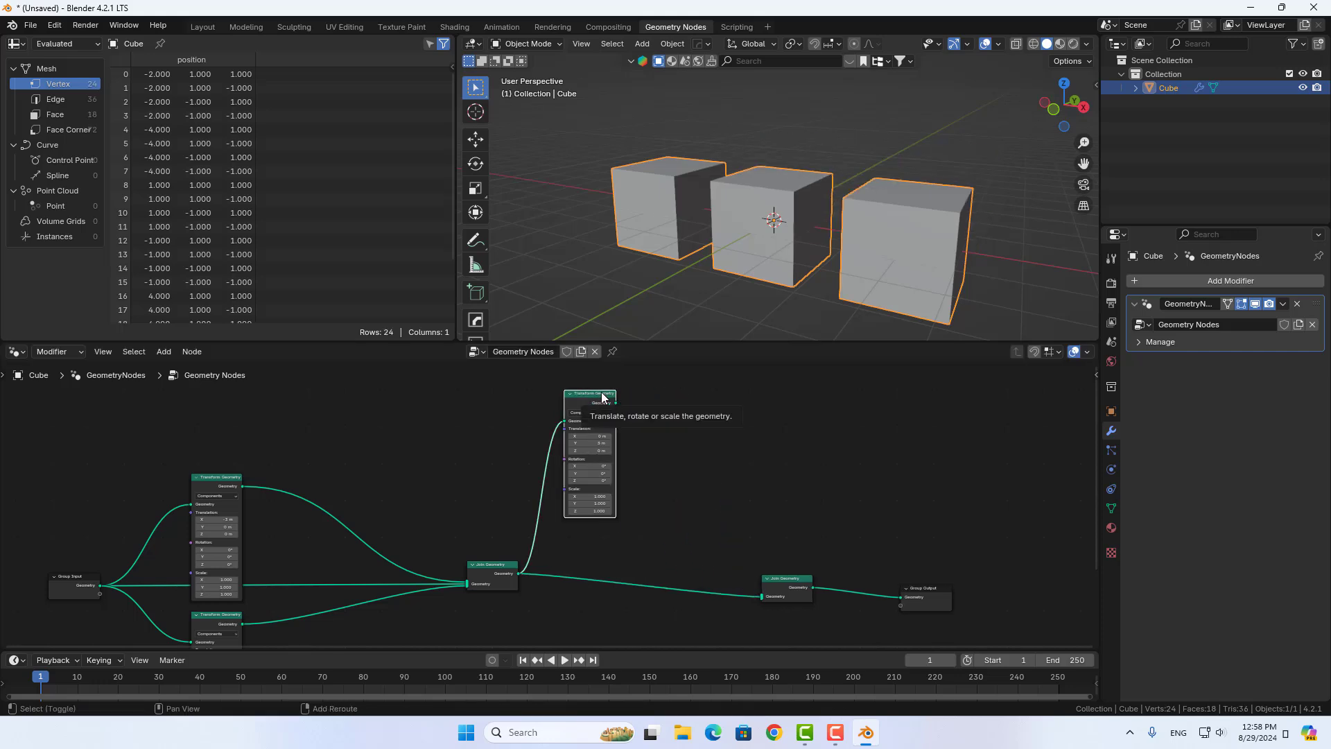
{"action": "key", "text": "shift+d"}
Wire the Transform copy from the first join into the second join with Y -3 m
{"action": "left_click", "coordinate": [593, 599]}
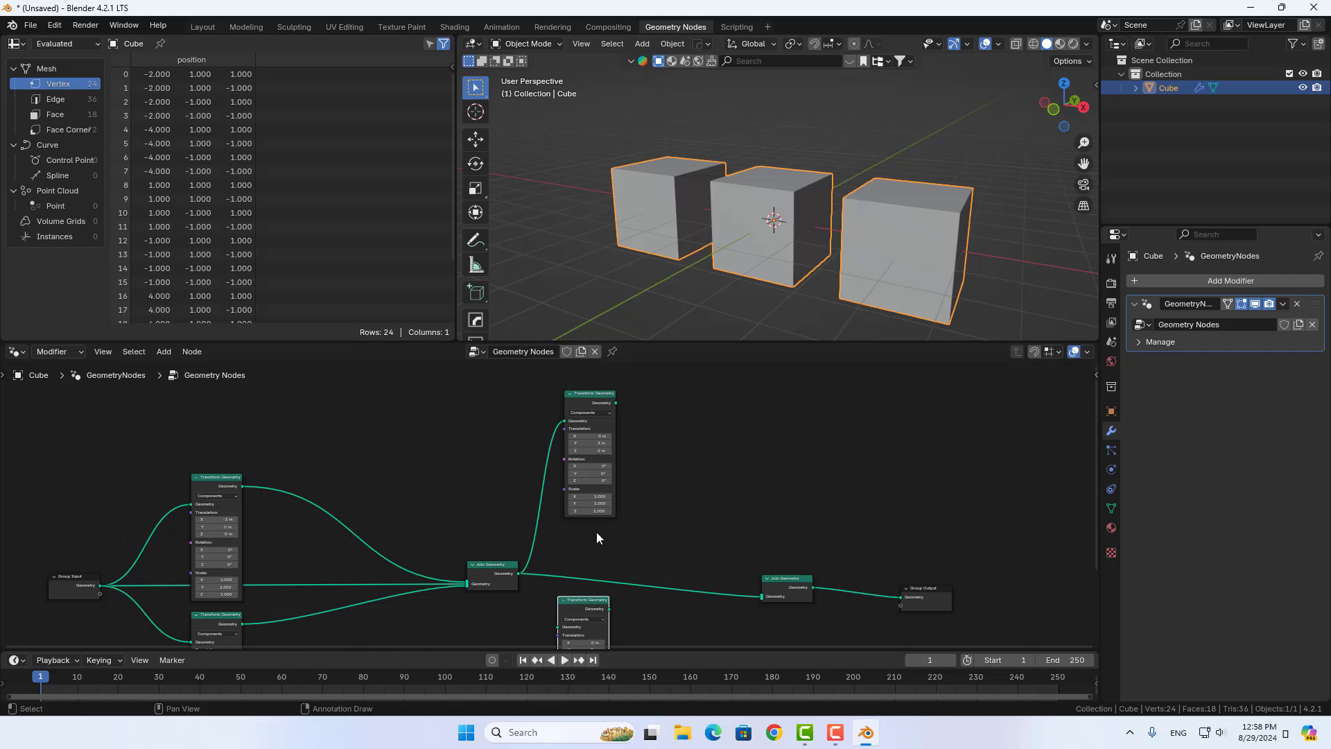
{"action": "left_click_drag", "start_coordinate": [616, 403], "coordinate": [762, 596]}
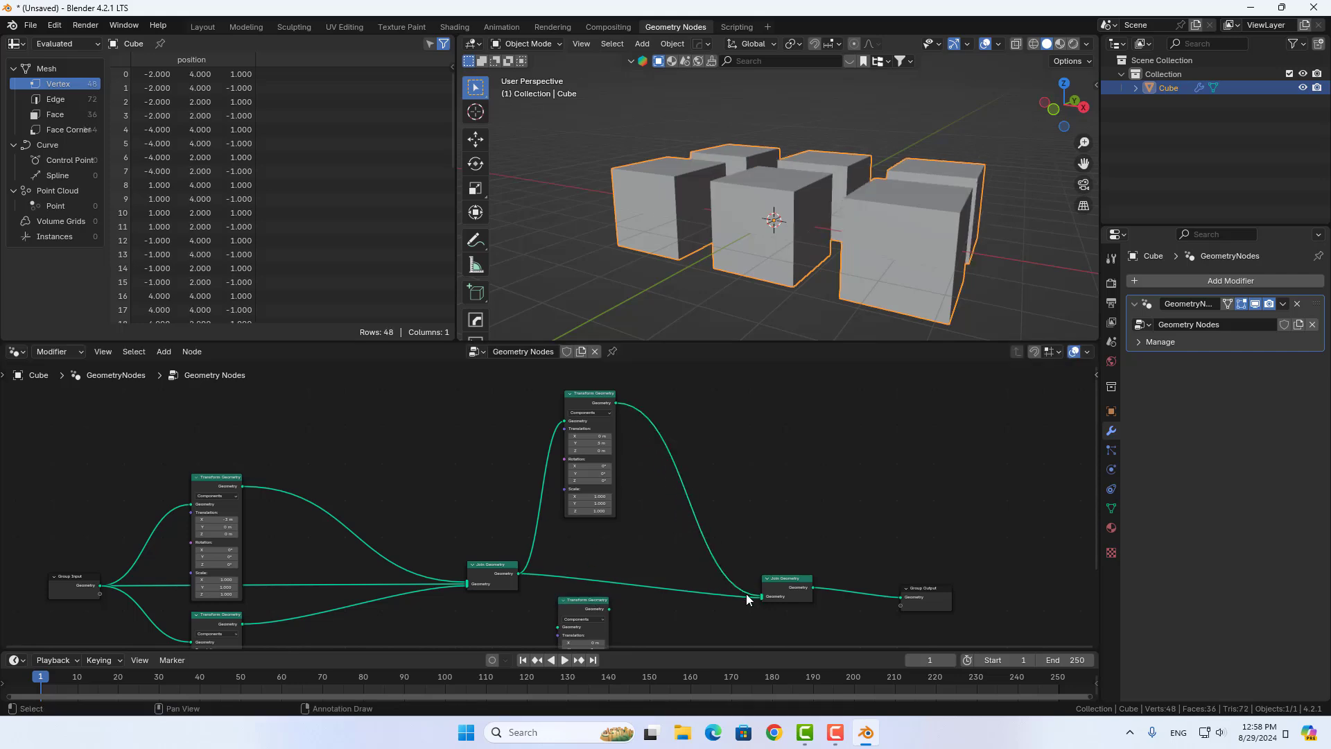
{"action": "middle_click_drag", "start_coordinate": [648, 618], "coordinate": [625, 520]}
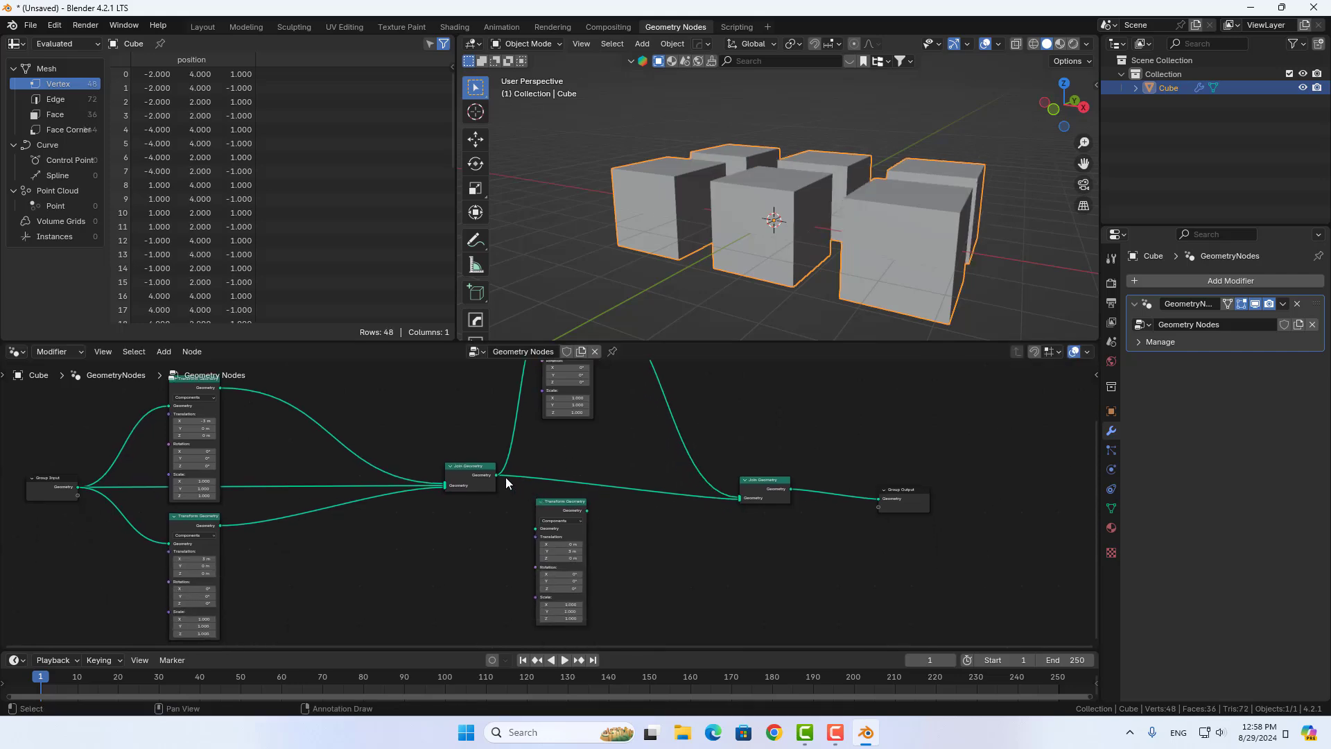
{"action": "mouse_move", "coordinate": [494, 474]}
{"action": "left_mouse_down"}
{"action": "mouse_move", "coordinate": [574, 521]}
{"action": "mouse_move", "coordinate": [740, 498]}
{"action": "left_mouse_up"}
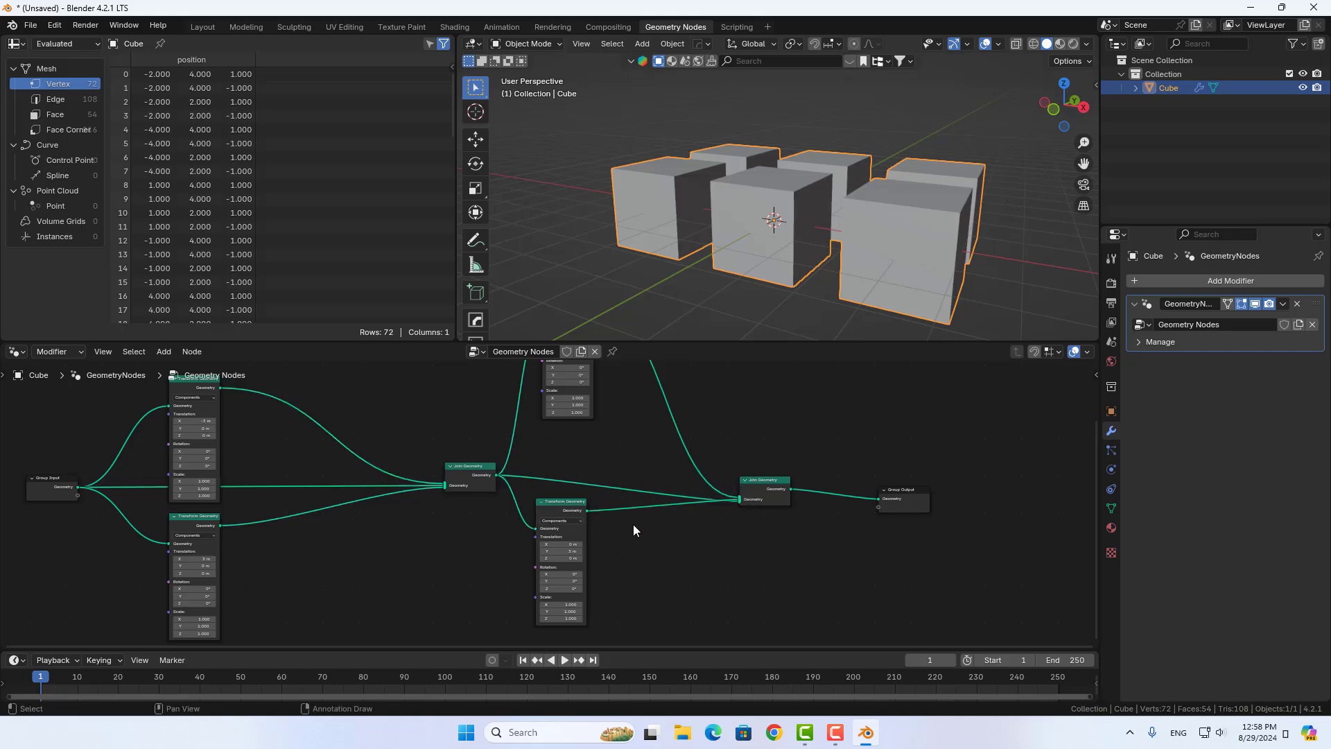
{"action": "scroll", "coordinate": [634, 524], "scroll_direction": "up", "scroll_amount": 2}
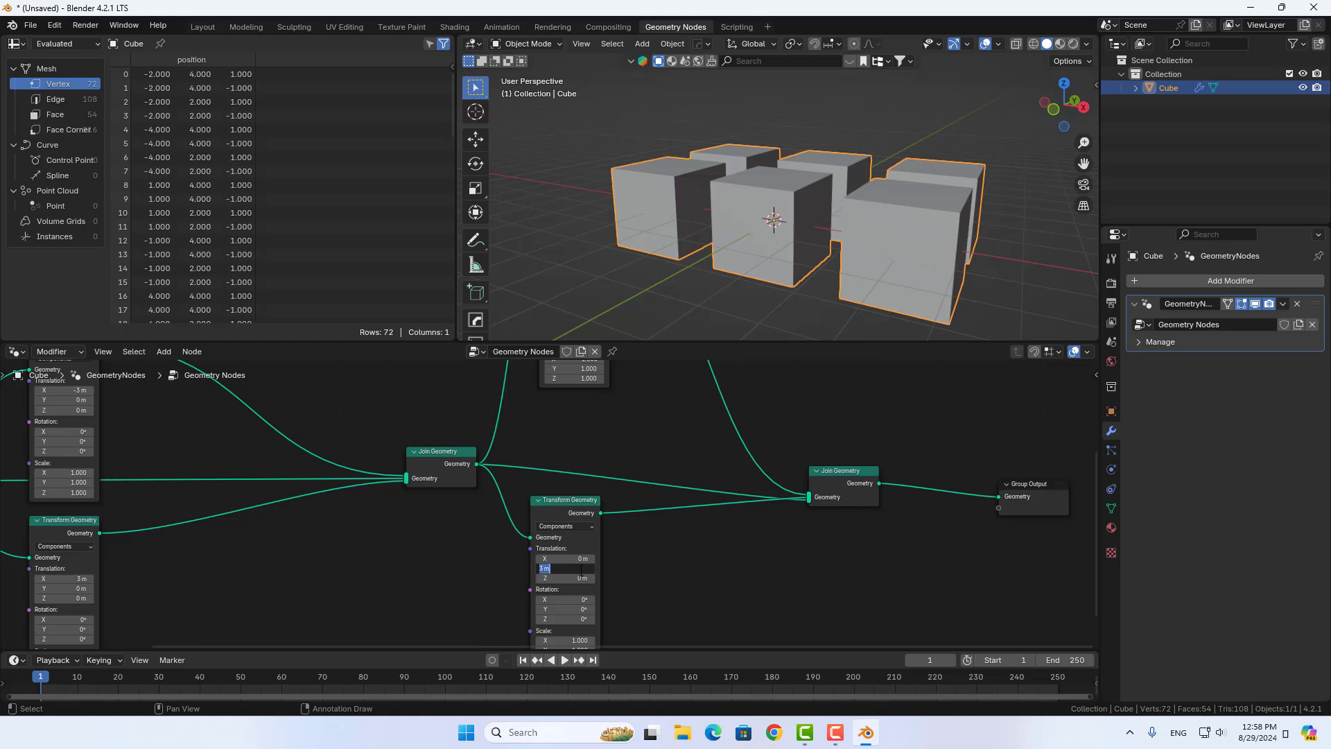
{"action": "type", "text": "-3"}
{"action": "key", "text": "Return"}
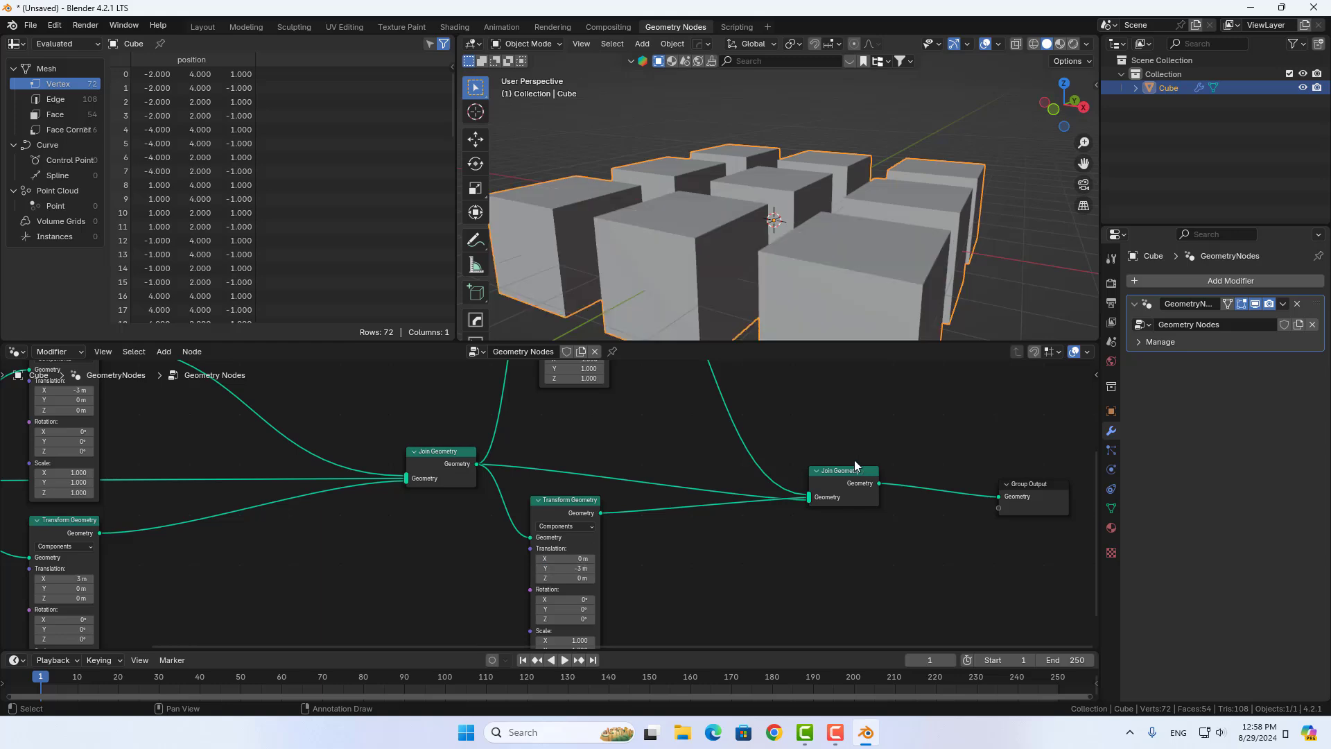
Move Group Output further right and reframe the whole node tree
{"action": "scroll", "coordinate": [872, 456], "scroll_direction": "down", "scroll_amount": 2}
{"action": "scroll", "coordinate": [872, 457], "scroll_direction": "down", "scroll_amount": 1}
{"action": "middle_click_drag", "start_coordinate": [775, 472], "coordinate": [671, 455]}
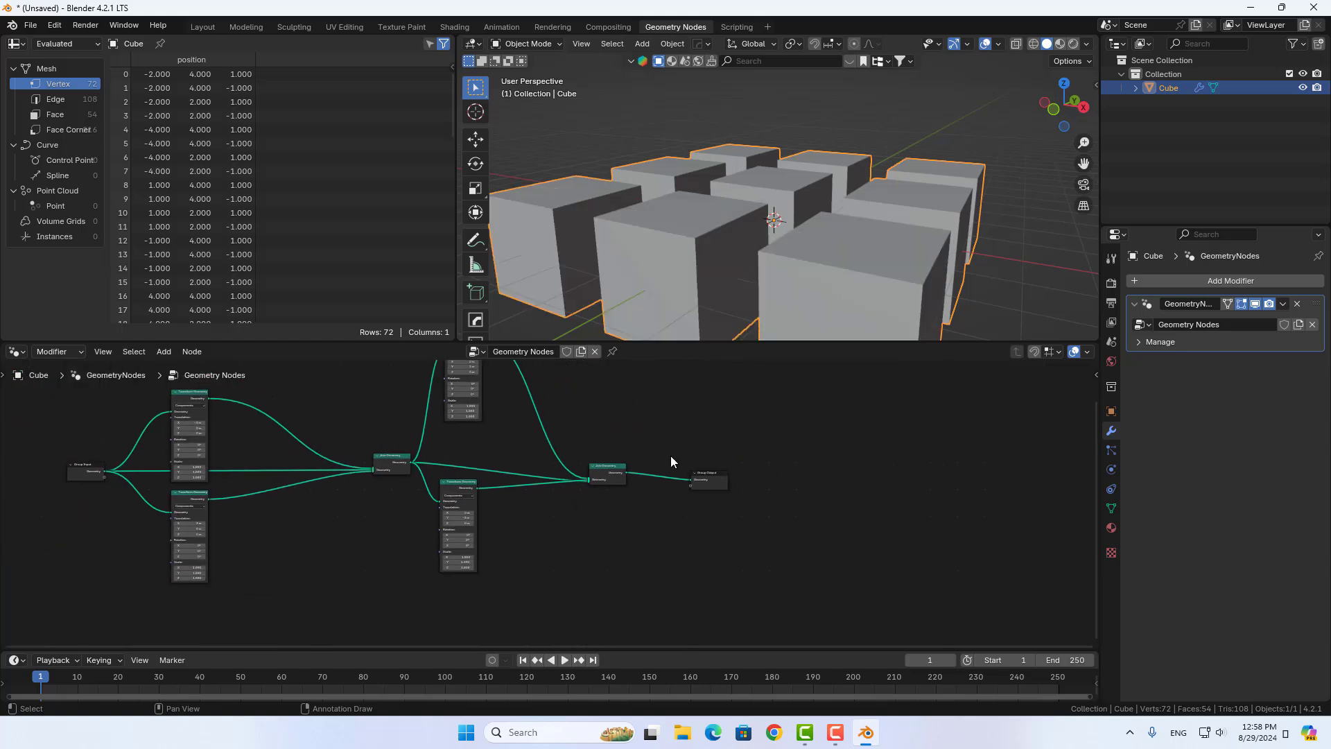
{"action": "mouse_move", "coordinate": [711, 477]}
{"action": "left_mouse_down"}
{"action": "mouse_move", "coordinate": [879, 483]}
{"action": "mouse_move", "coordinate": [900, 465]}
{"action": "left_mouse_up"}
{"action": "scroll", "coordinate": [748, 481], "scroll_direction": "up", "scroll_amount": 1}
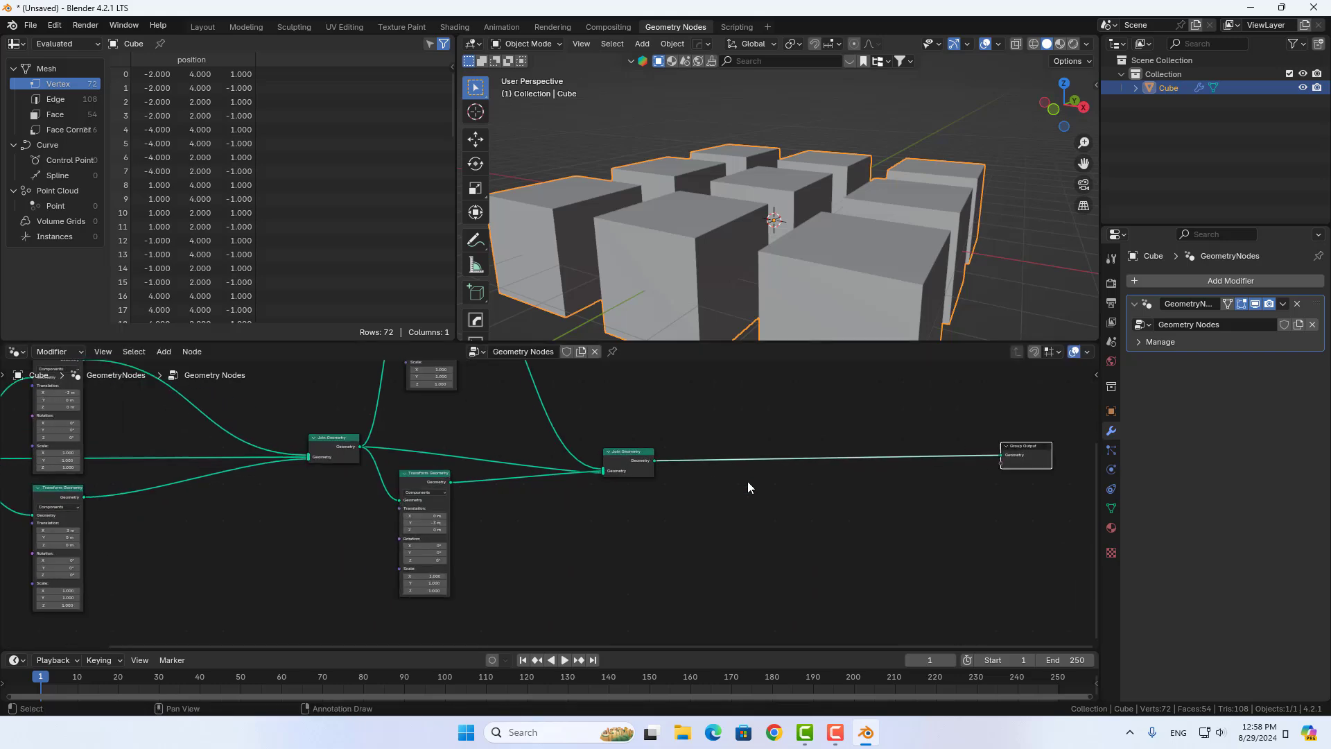
{"action": "scroll", "coordinate": [748, 481], "scroll_direction": "up", "scroll_amount": 2}
{"action": "scroll", "coordinate": [750, 481], "scroll_direction": "up", "scroll_amount": 1}
{"action": "middle_click_drag", "start_coordinate": [802, 475], "coordinate": [667, 488]}
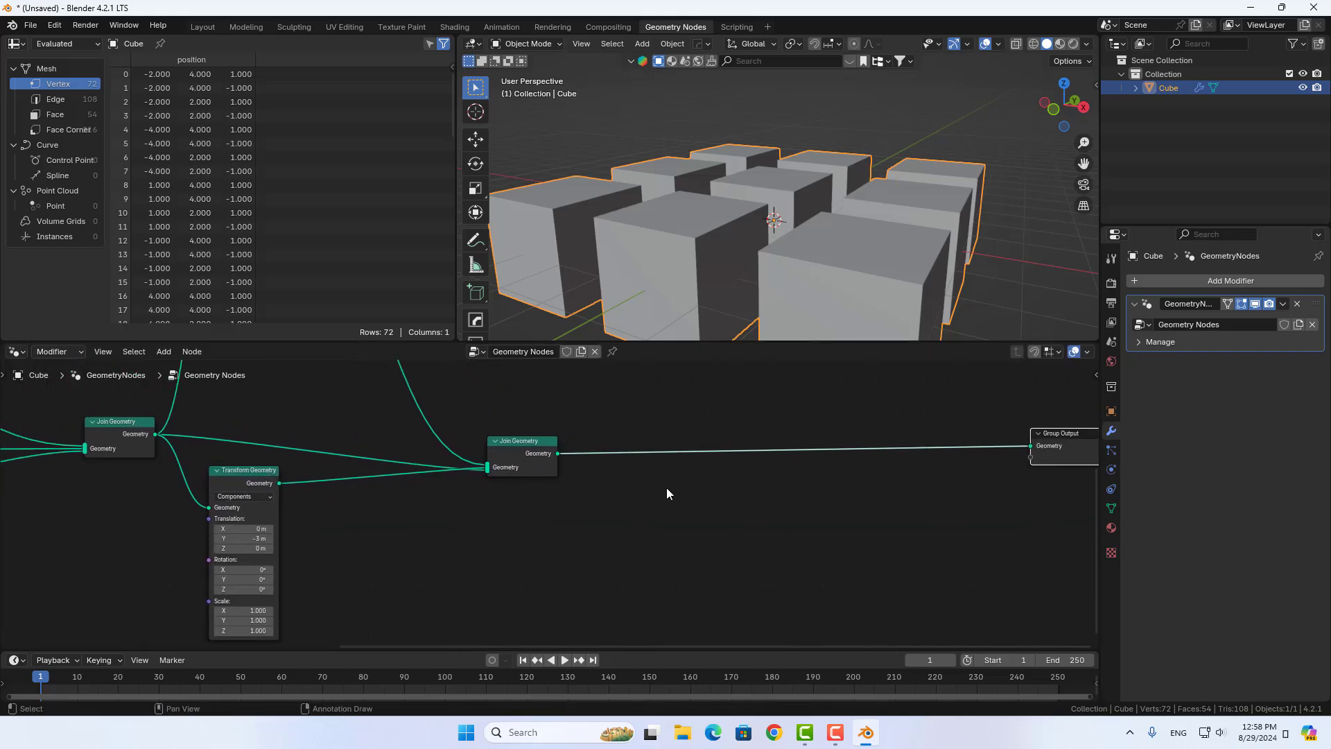
Duplicate Join Geometry onto the link just before Group Output
{"action": "left_click", "coordinate": [535, 447]}
{"action": "key", "text": "shift+d"}
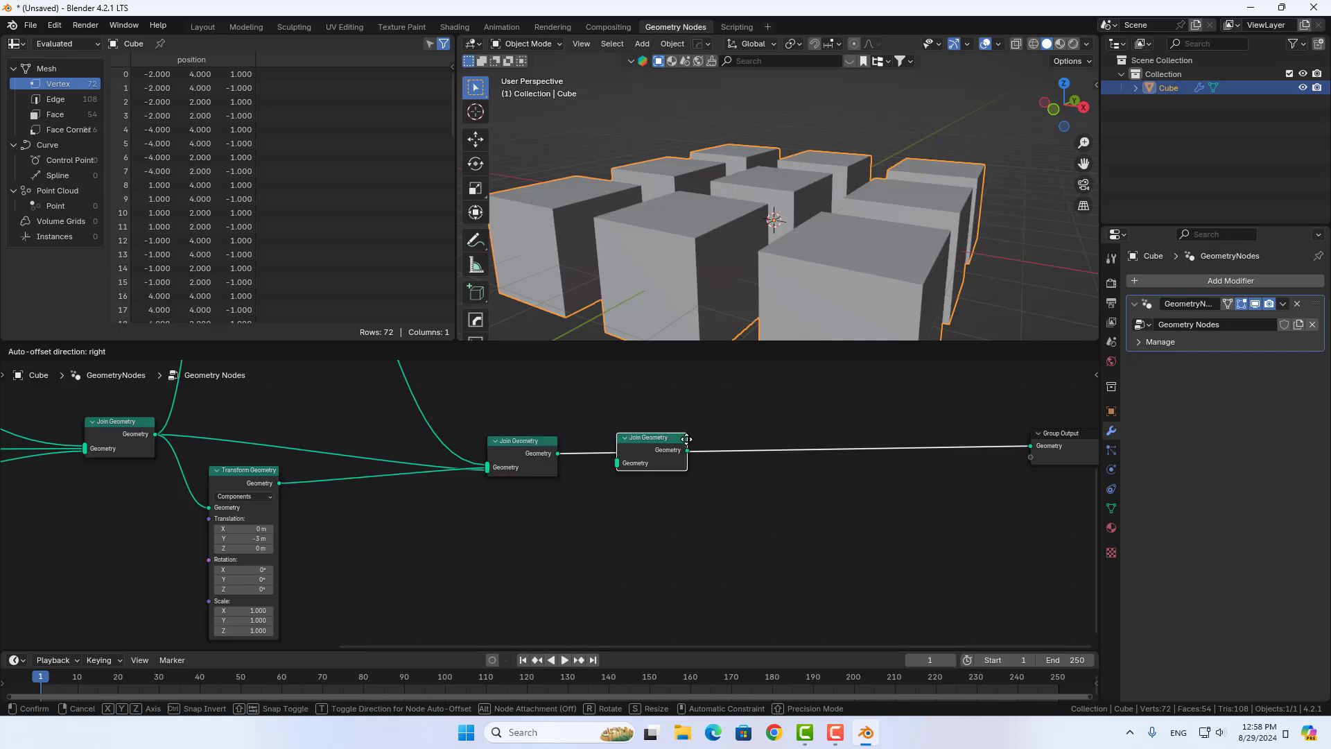
{"action": "left_click", "coordinate": [875, 441]}
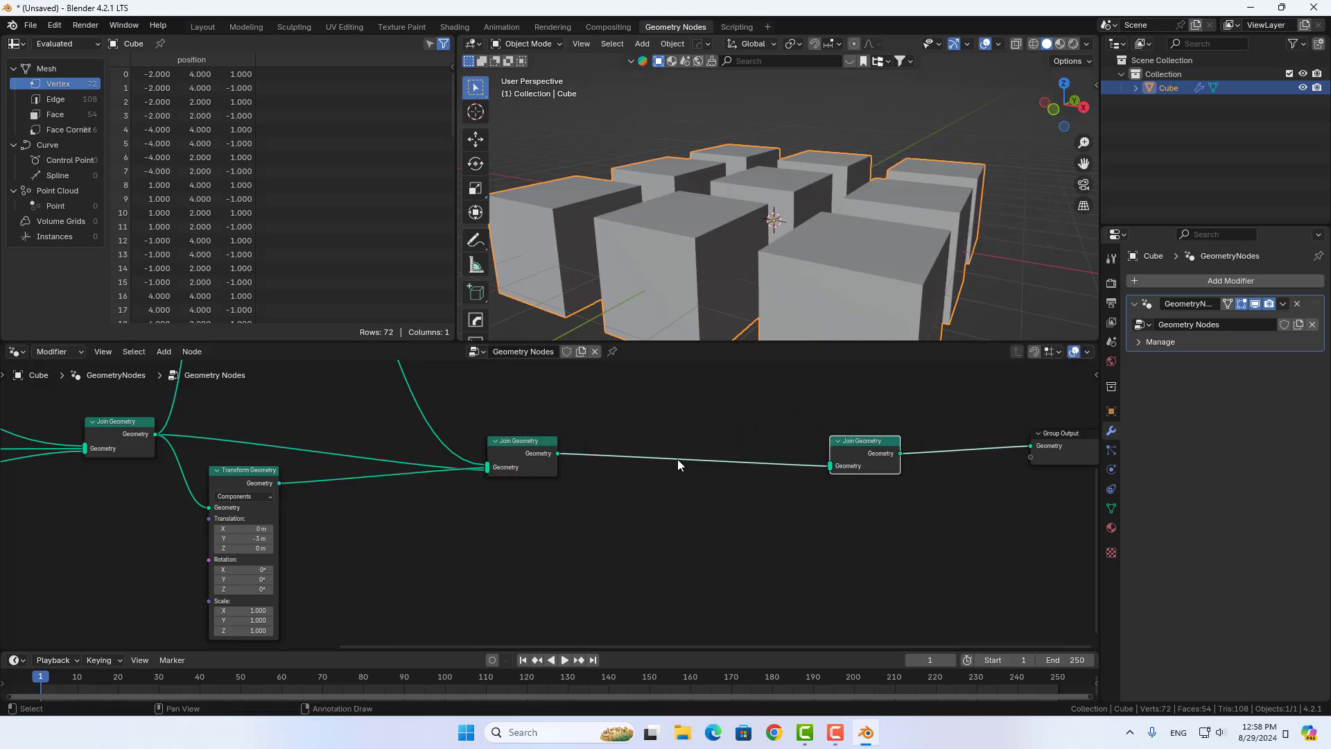
{"action": "scroll", "coordinate": [676, 459], "scroll_direction": "down", "scroll_amount": 1}
{"action": "scroll", "coordinate": [660, 477], "scroll_direction": "down", "scroll_amount": 1}
{"action": "middle_click_drag", "start_coordinate": [654, 484], "coordinate": [602, 497]}
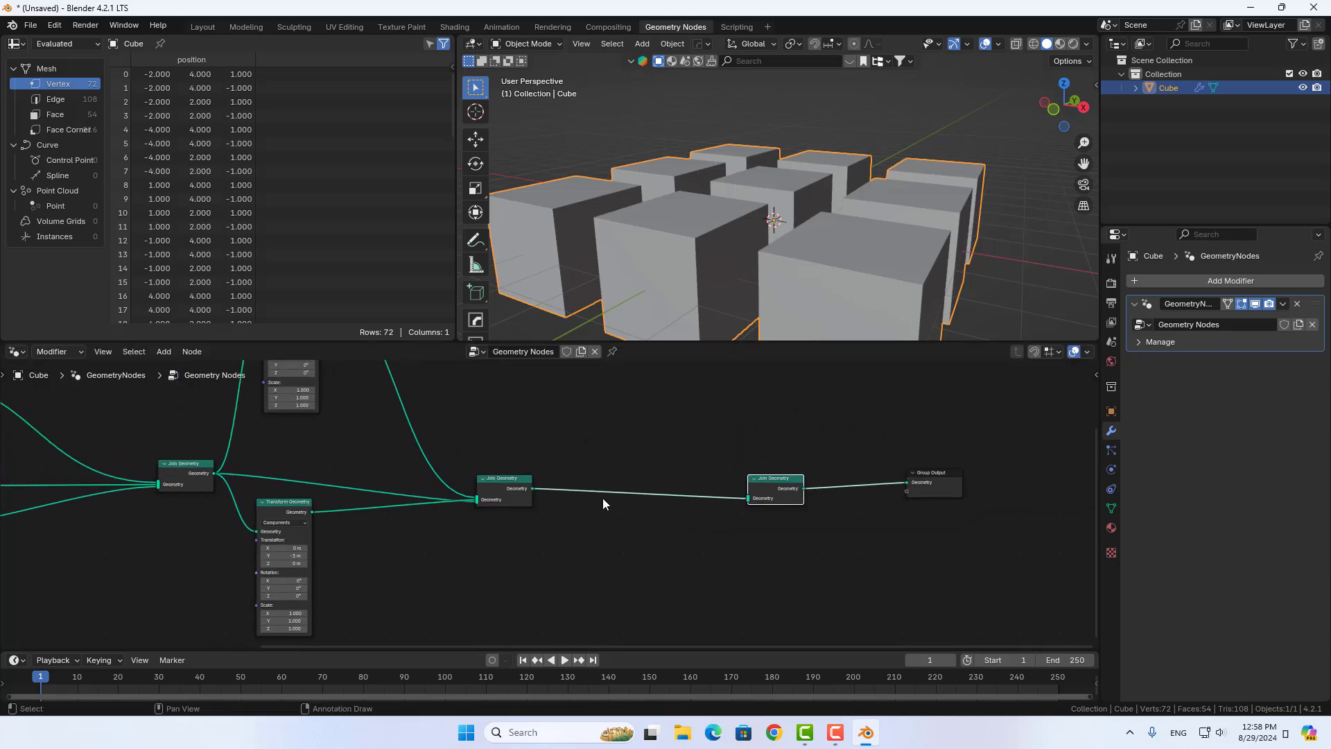
Add a Transform Geometry node and a second copy below the chain
{"action": "key", "text": "shift+a"}
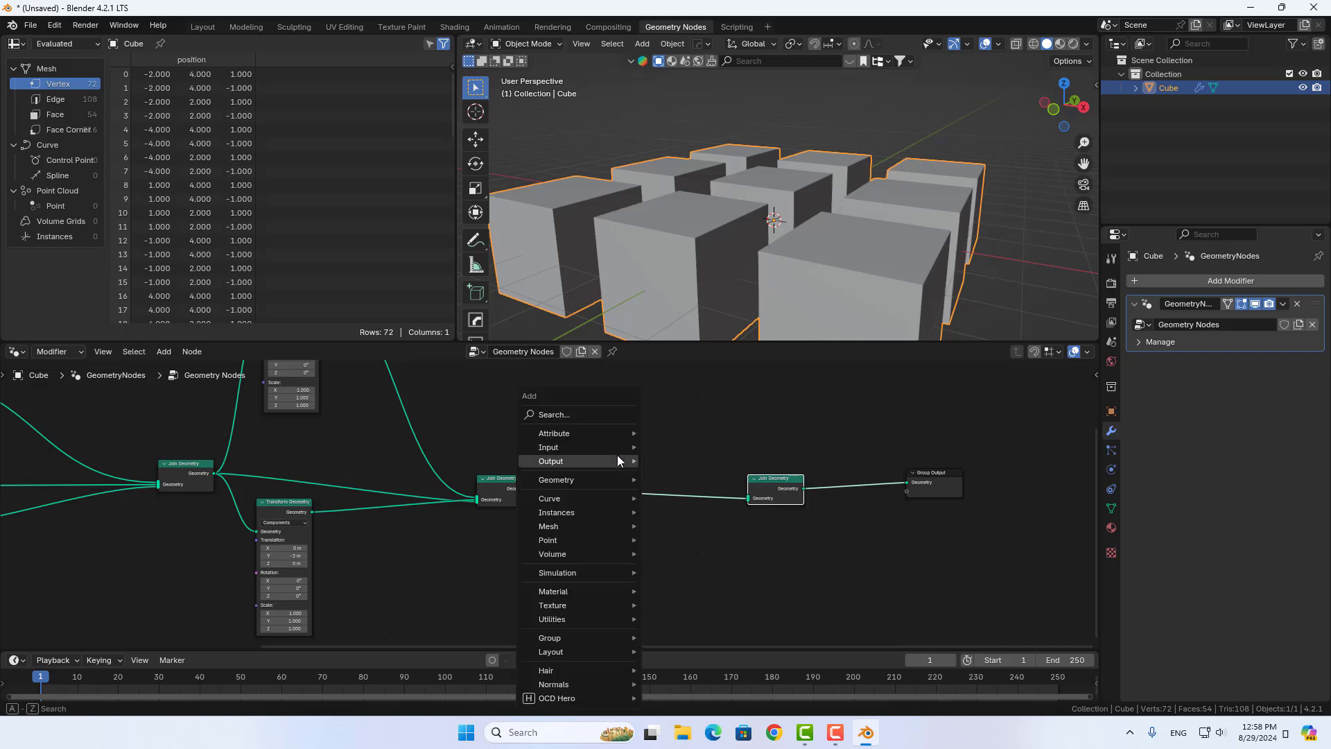
{"action": "left_click", "coordinate": [597, 414]}
{"action": "type", "text": "t"}
{"action": "left_click", "coordinate": [727, 441]}
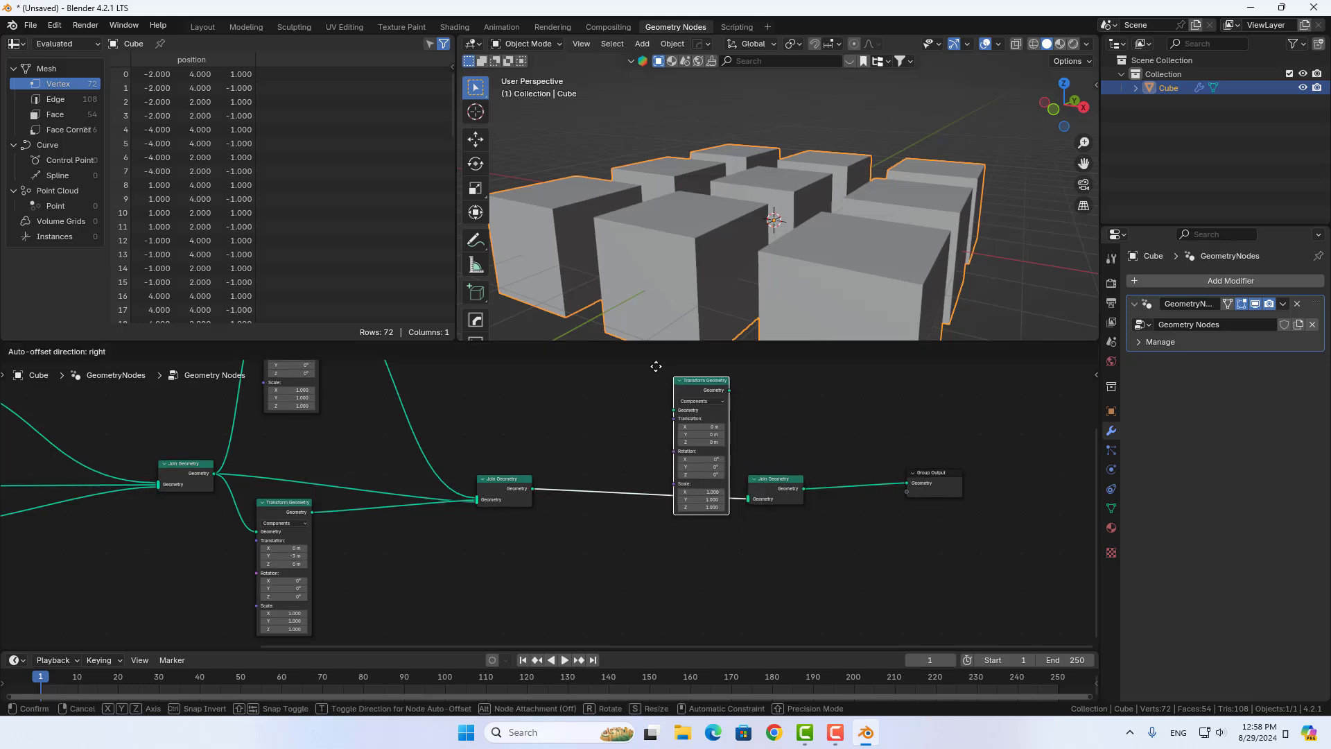
{"action": "left_click", "coordinate": [614, 443]}
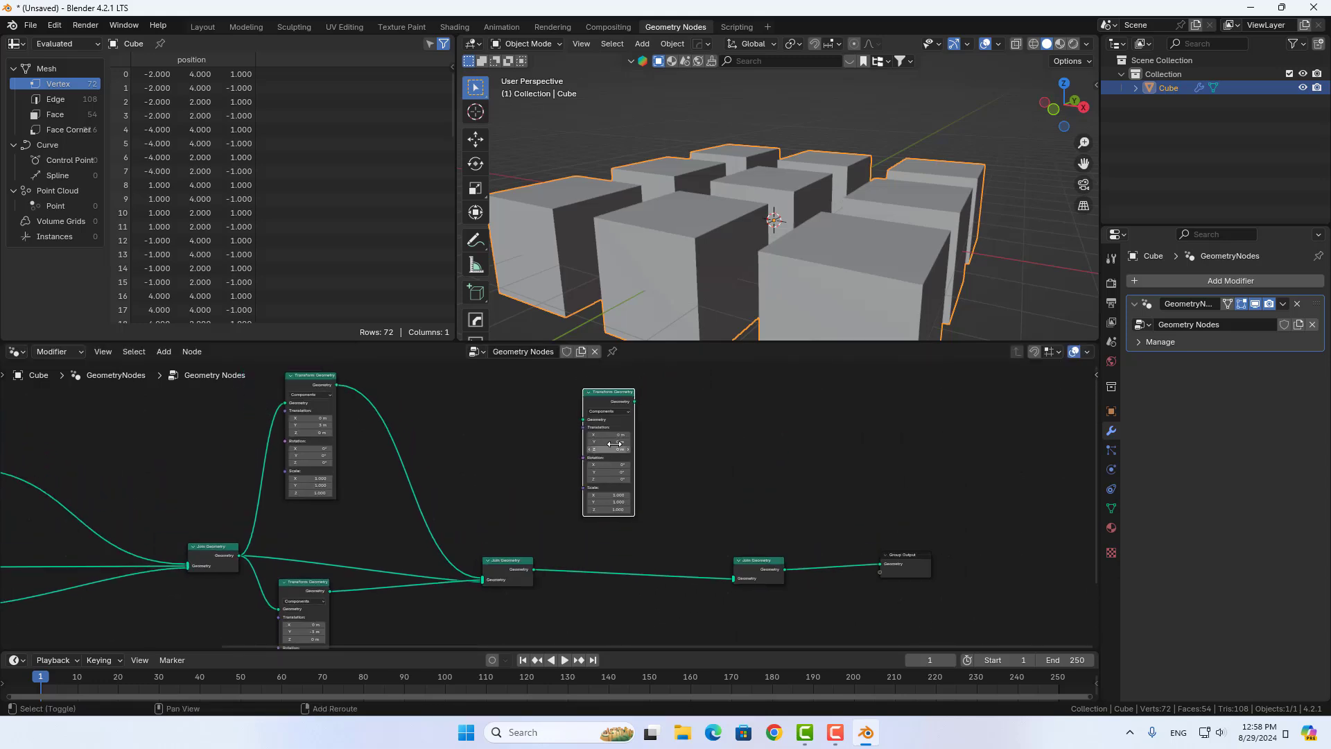
{"action": "key", "text": "g"}
{"action": "left_click", "coordinate": [614, 563]}
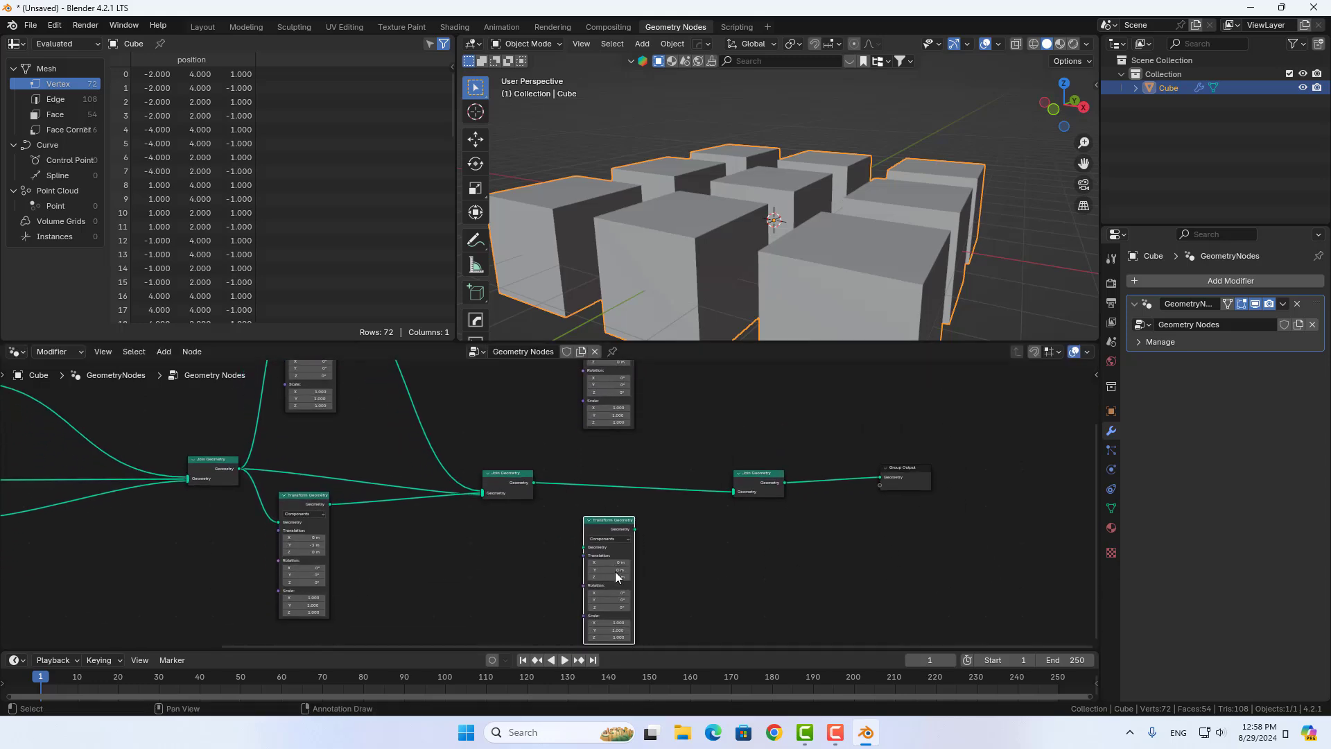
Set Z translation to 5 m on the lower Transform and -3 m on the upper
{"action": "left_click", "coordinate": [619, 576]}
{"action": "type", "text": "5"}
{"action": "key", "text": "Return"}
{"action": "middle_click_drag", "start_coordinate": [675, 413], "coordinate": [677, 447]}
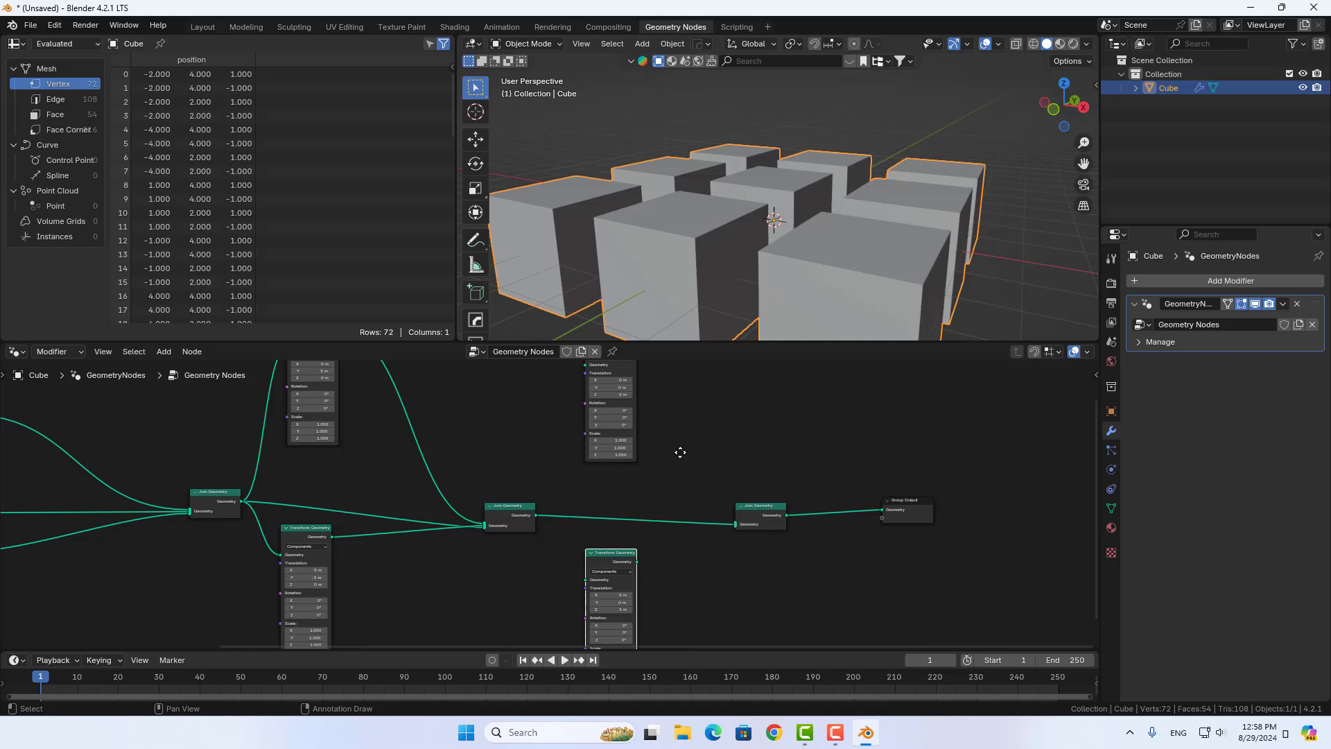
{"action": "double_click", "coordinate": [622, 394]}
{"action": "type", "text": "-3"}
{"action": "key", "text": "Return"}
Route the nine-cube grid through both Z Transforms into the final Join Geometry
{"action": "left_click", "coordinate": [648, 426]}
{"action": "left_click_drag", "start_coordinate": [534, 517], "coordinate": [585, 416]}
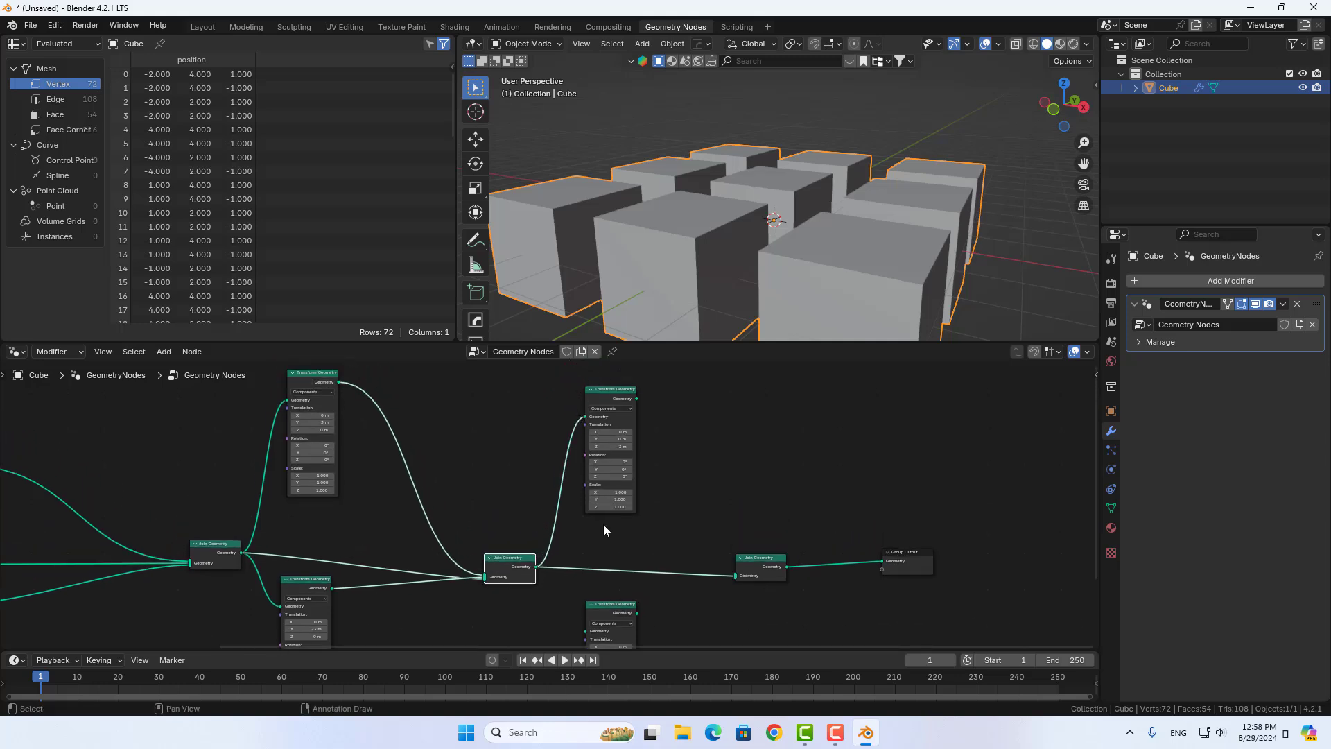
{"action": "left_click_drag", "start_coordinate": [535, 567], "coordinate": [586, 631]}
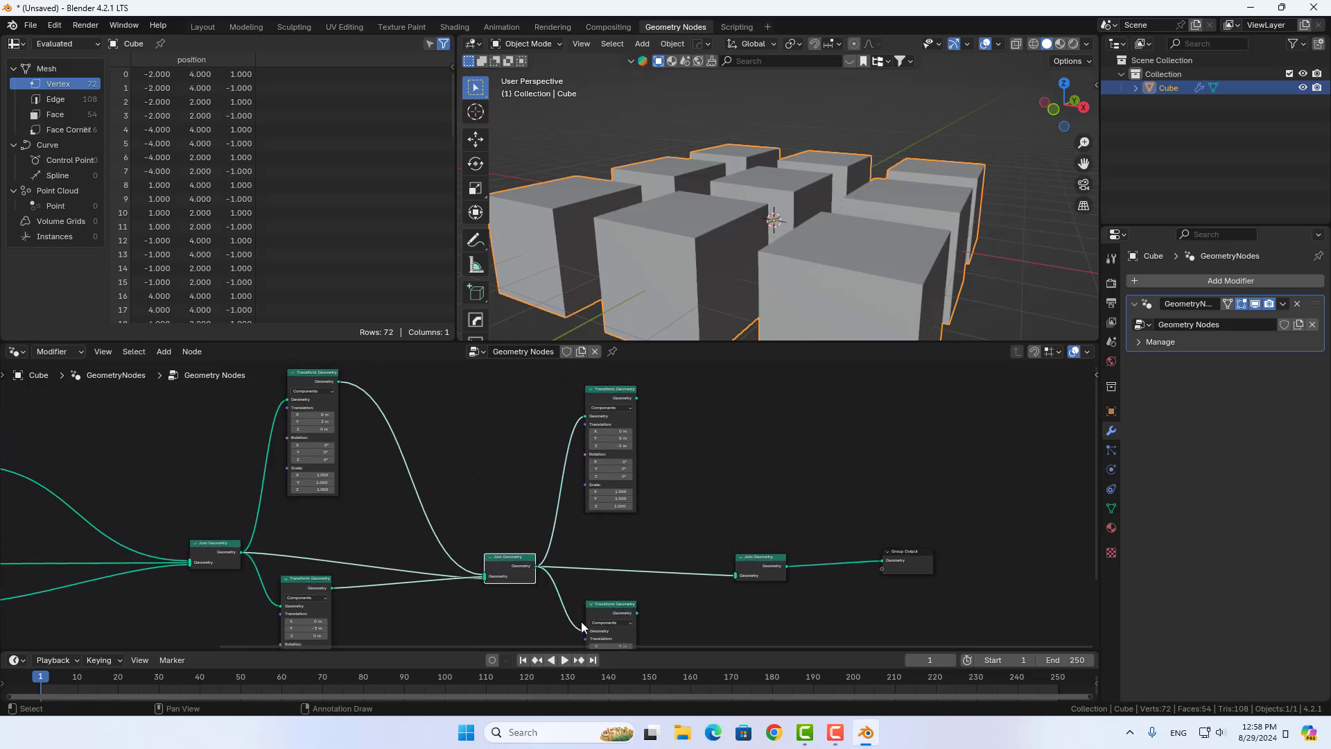
{"action": "left_click_drag", "start_coordinate": [636, 398], "coordinate": [735, 575]}
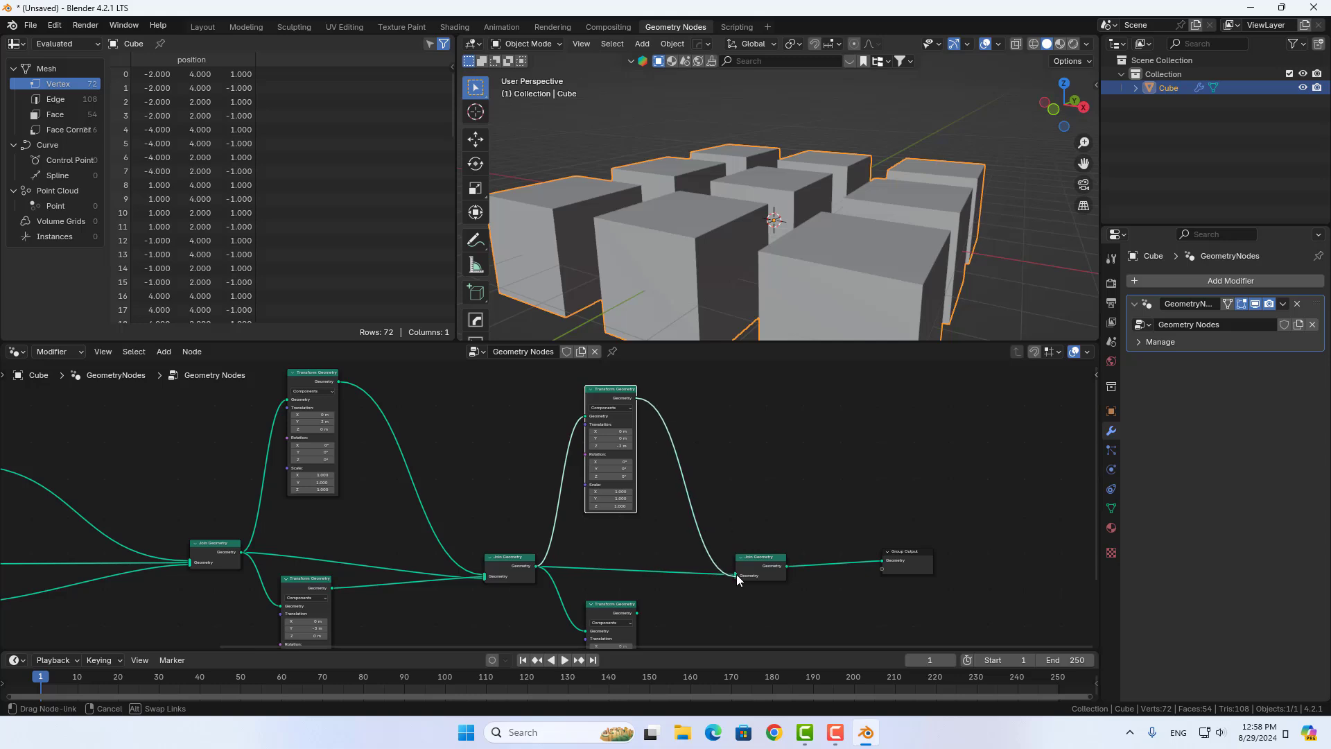
{"action": "left_click_drag", "start_coordinate": [636, 613], "coordinate": [742, 573]}
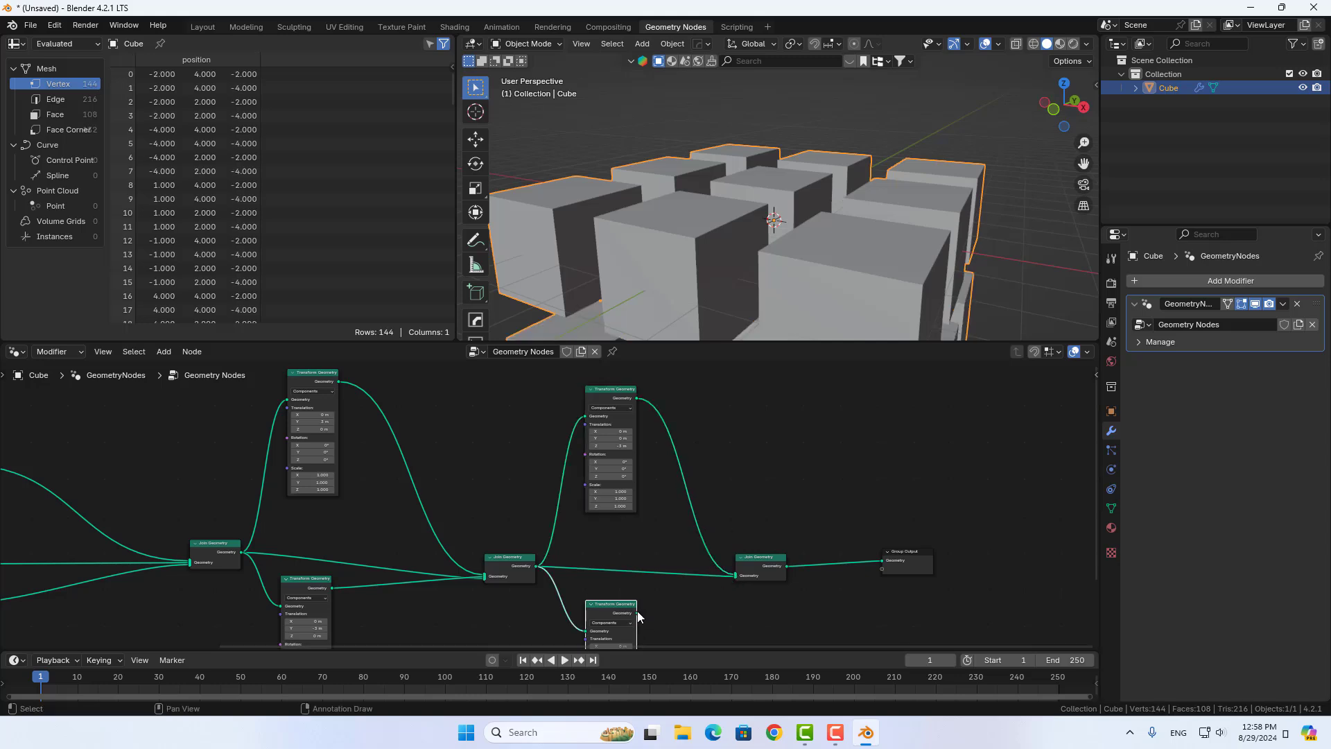
{"action": "scroll", "coordinate": [897, 261], "scroll_direction": "down", "scroll_amount": 4}
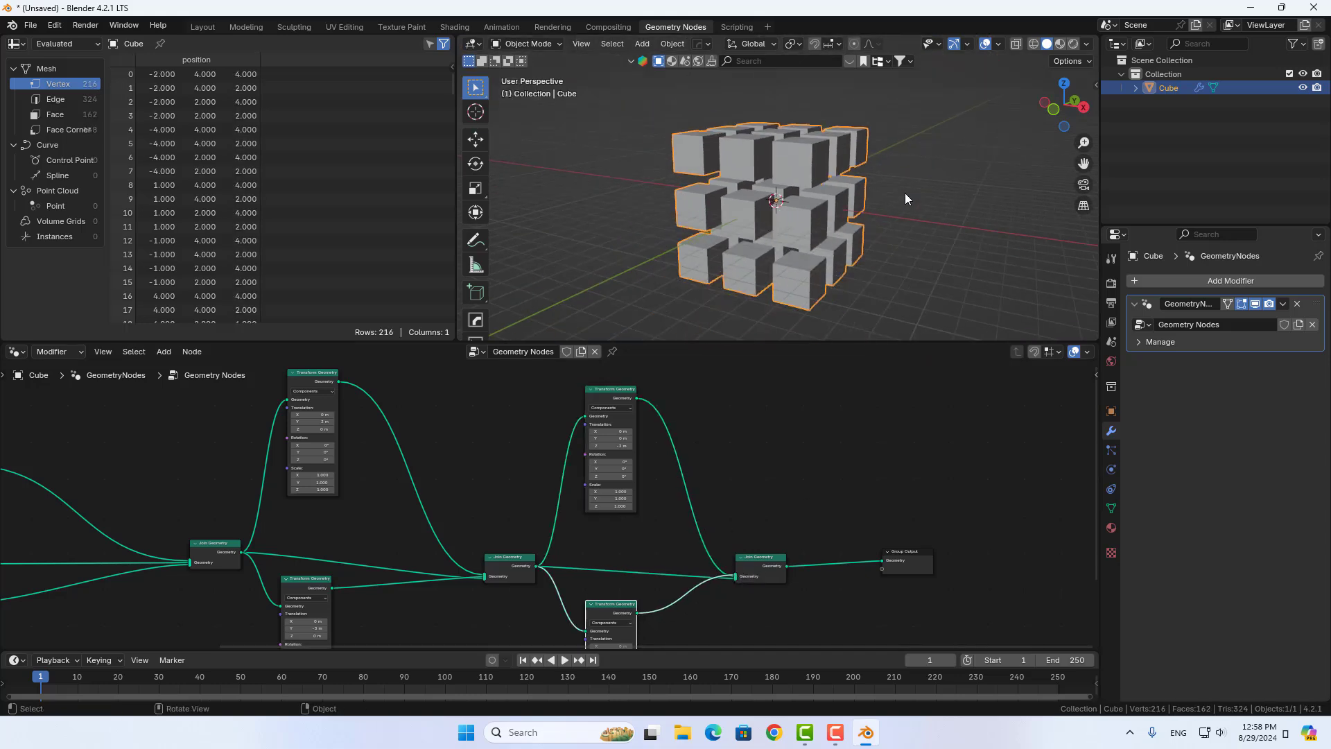
{"action": "mouse_move", "coordinate": [933, 213]}
{"action": "middle_mouse_down"}
{"action": "mouse_move", "coordinate": [851, 183]}
{"action": "mouse_move", "coordinate": [919, 198]}
{"action": "middle_mouse_up"}
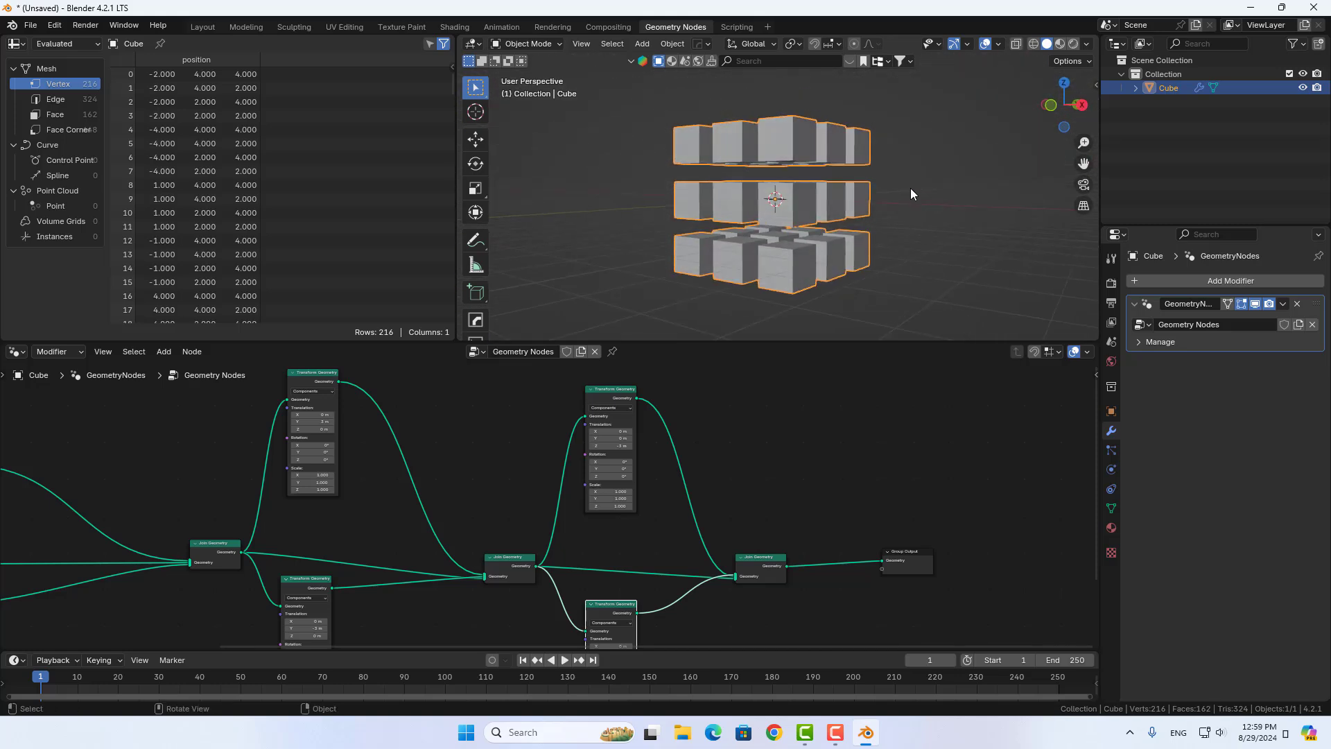
{"action": "mouse_move", "coordinate": [826, 217]}
{"action": "middle_mouse_down"}
{"action": "mouse_move", "coordinate": [797, 222]}
{"action": "mouse_move", "coordinate": [850, 212]}
{"action": "middle_mouse_up"}
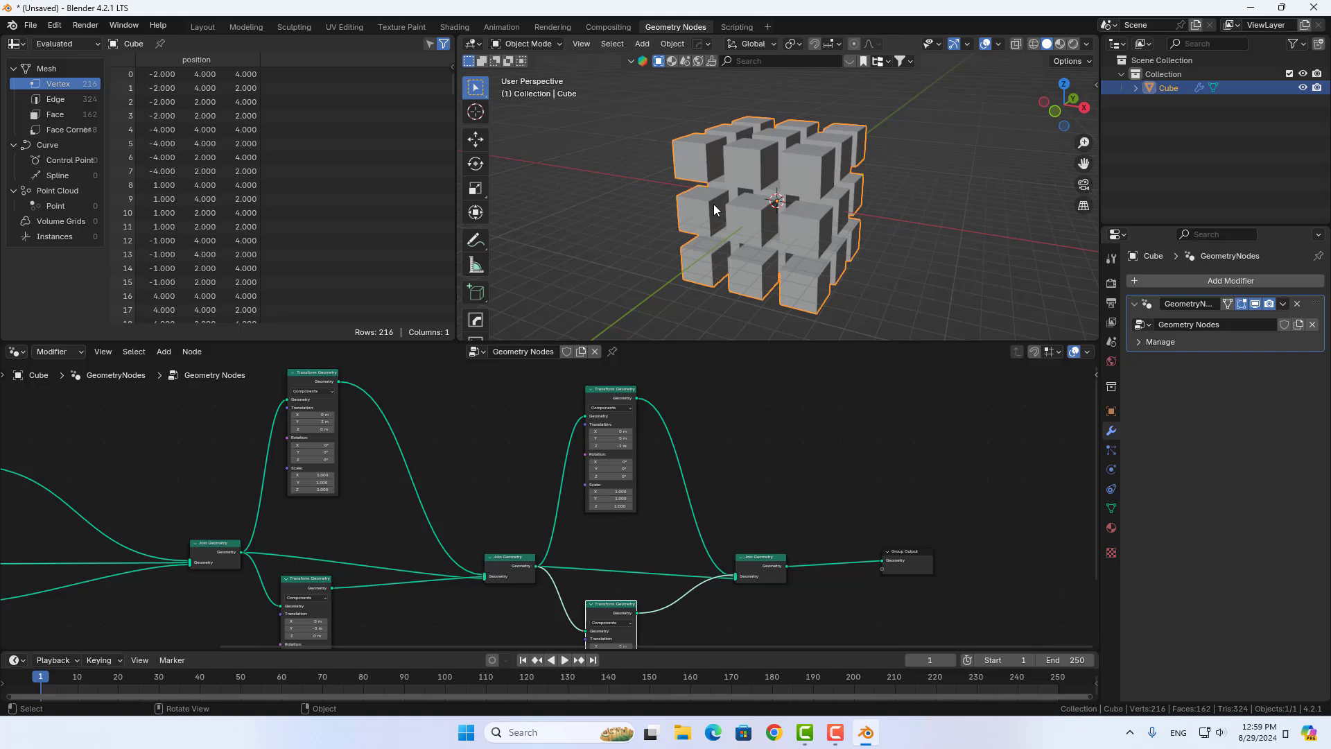
{"action": "mouse_move", "coordinate": [813, 194]}
{"action": "middle_mouse_down"}
{"action": "mouse_move", "coordinate": [822, 206]}
{"action": "mouse_move", "coordinate": [810, 186]}
{"action": "middle_mouse_up"}
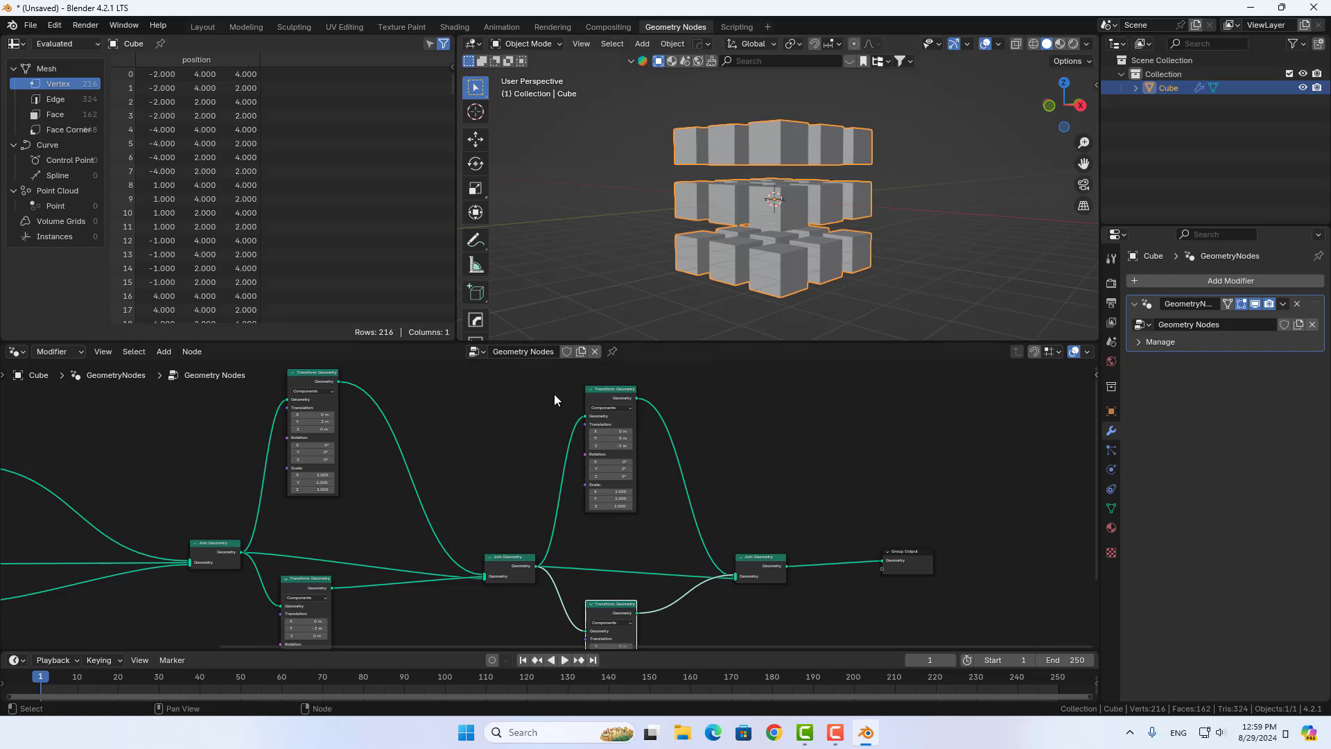
{"action": "scroll", "coordinate": [526, 406], "scroll_direction": "down", "scroll_amount": 2}
{"action": "scroll", "coordinate": [526, 406], "scroll_direction": "down", "scroll_amount": 2}
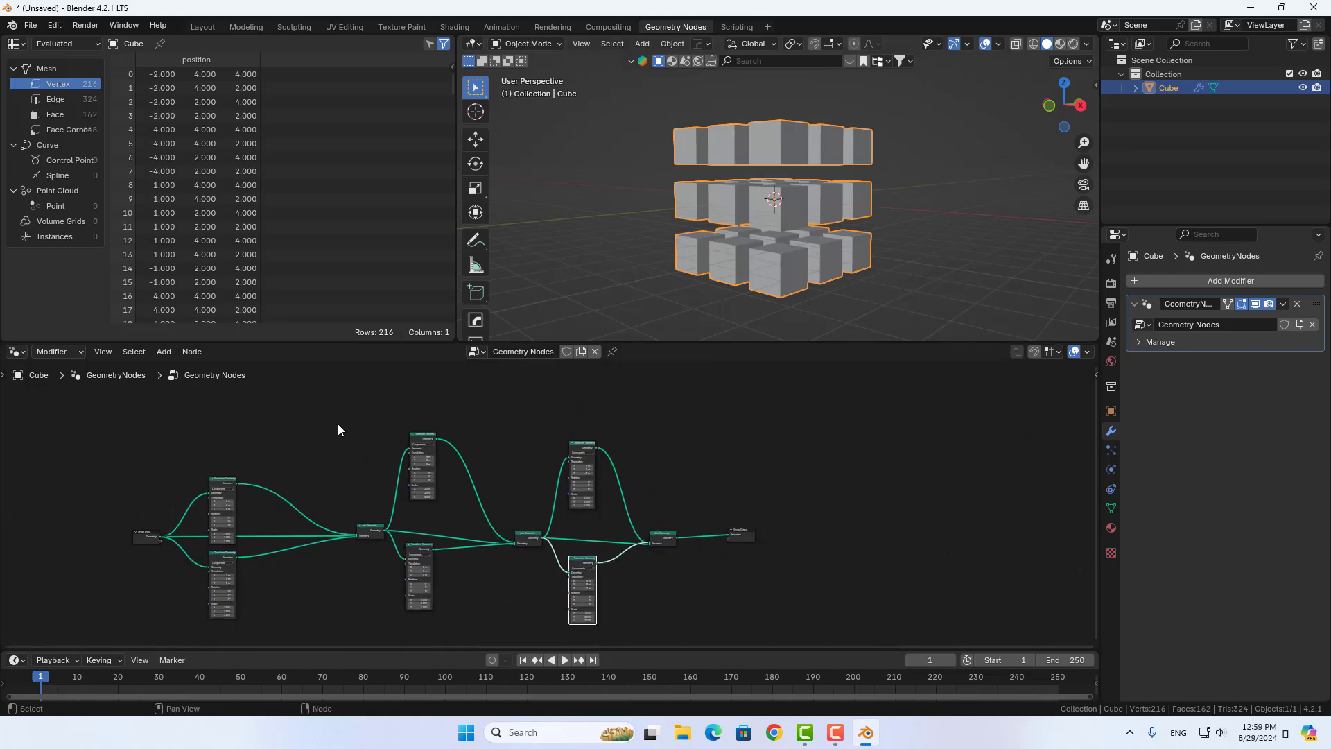
{"action": "left_click_drag", "start_coordinate": [295, 421], "coordinate": [119, 662]}
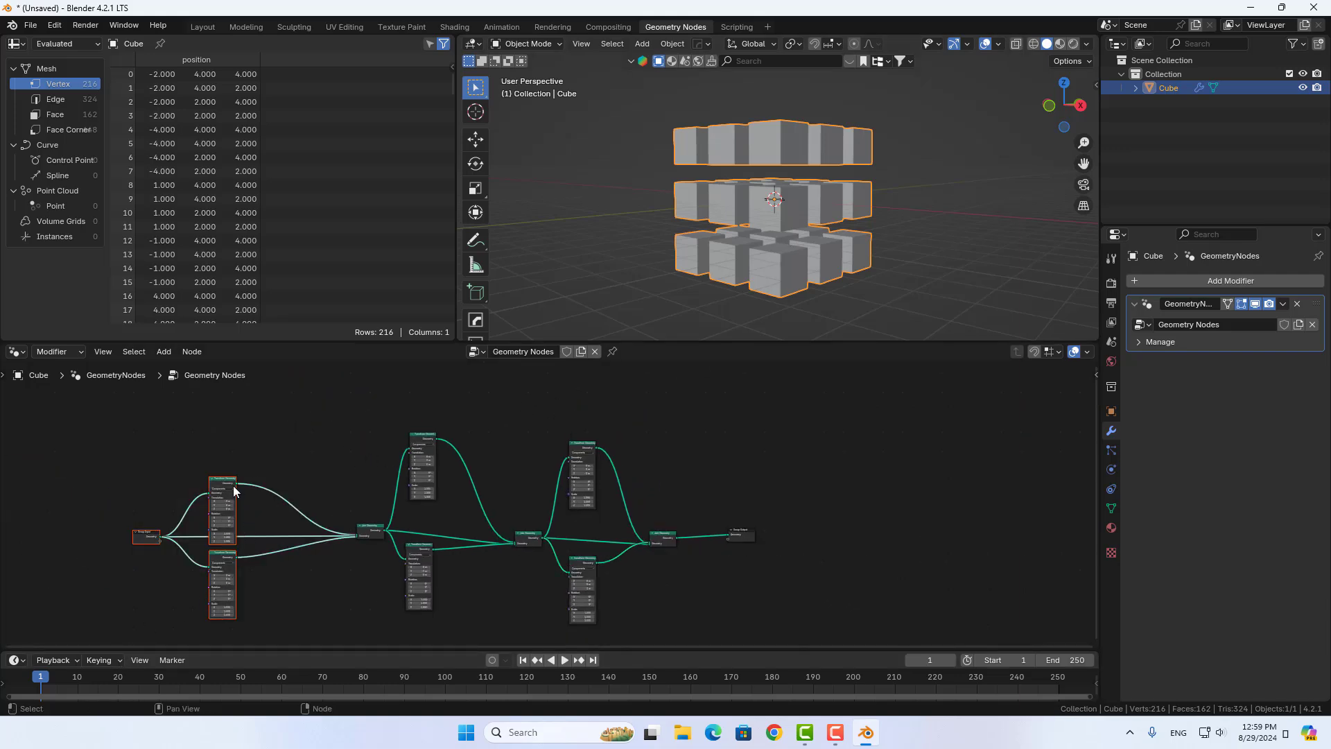
{"action": "left_click_drag", "start_coordinate": [254, 446], "coordinate": [105, 624]}
{"action": "middle_click_drag", "start_coordinate": [889, 183], "coordinate": [865, 227]}
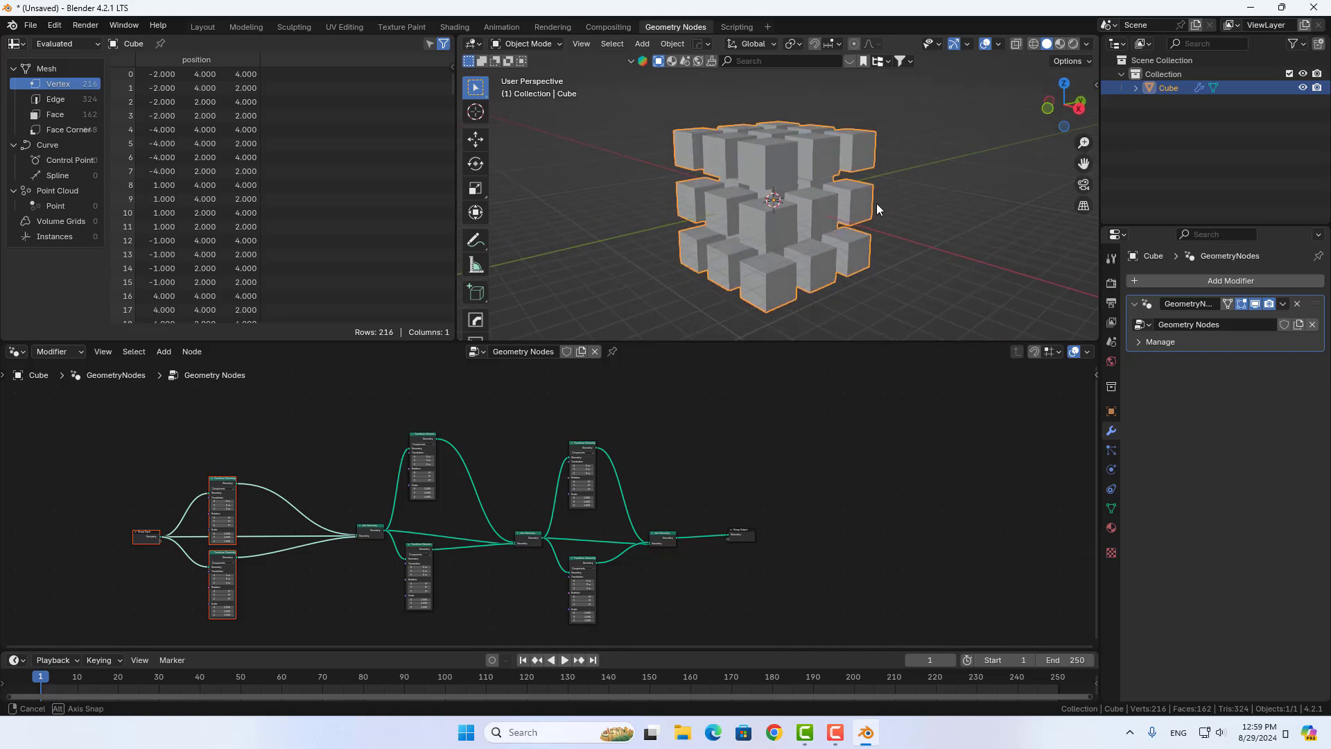
{"action": "scroll", "coordinate": [862, 224], "scroll_direction": "up", "scroll_amount": 4}
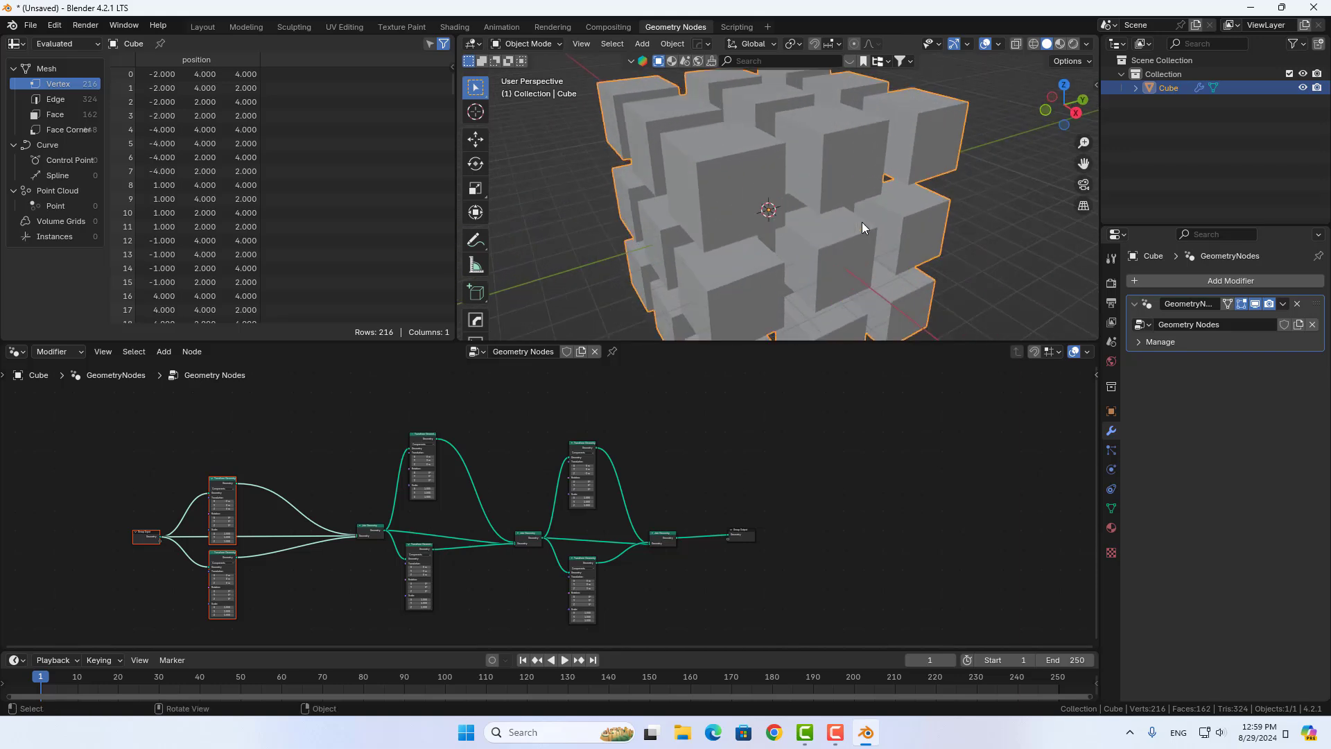
{"action": "mouse_move", "coordinate": [862, 223]}
{"action": "middle_mouse_down"}
{"action": "mouse_move", "coordinate": [831, 207]}
{"action": "mouse_move", "coordinate": [780, 230]}
{"action": "middle_mouse_up"}
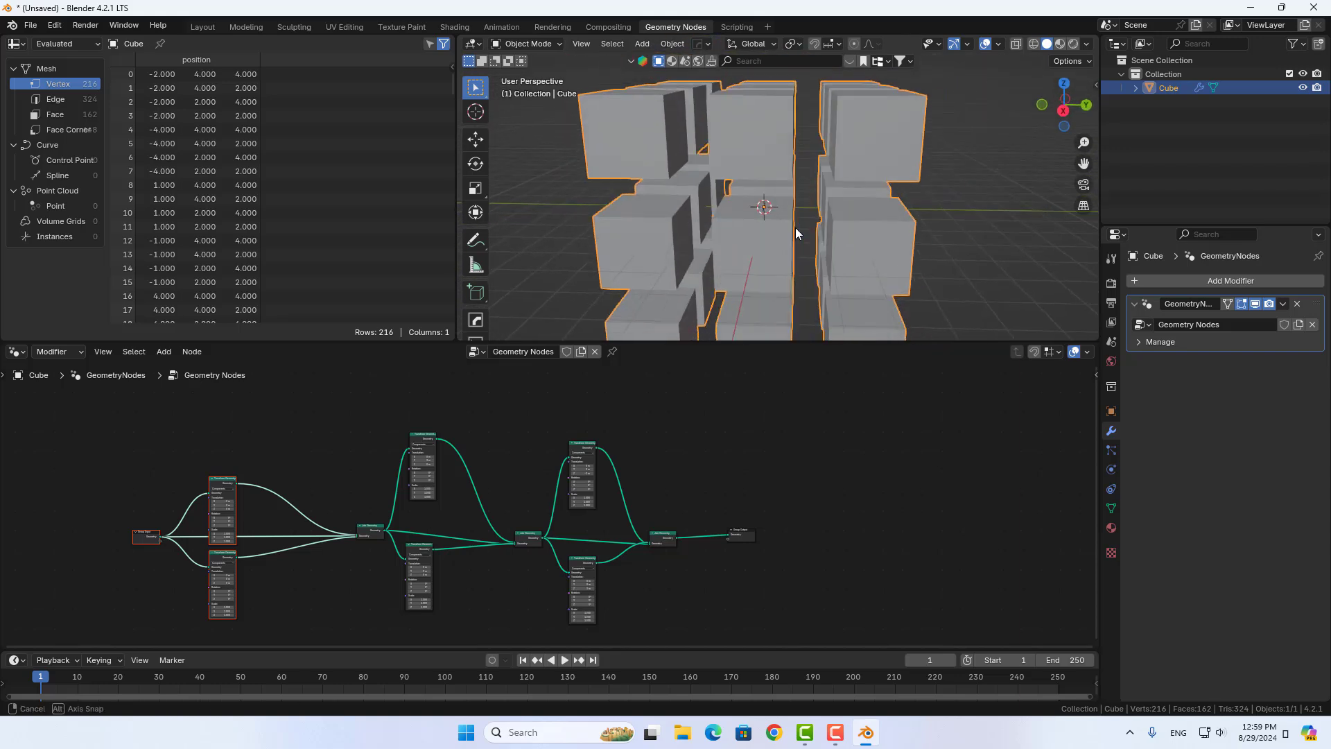